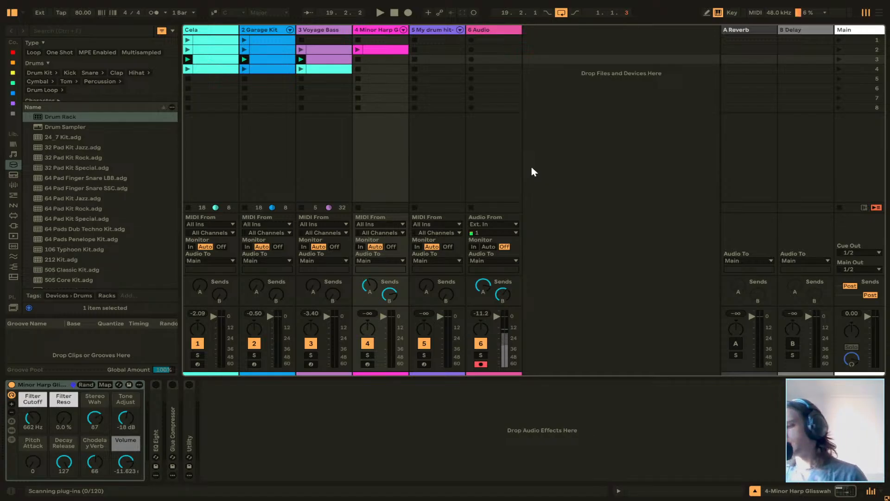
Arm the My drum hit-1 track for recording and stop all launched clips.
left_click(435, 39)
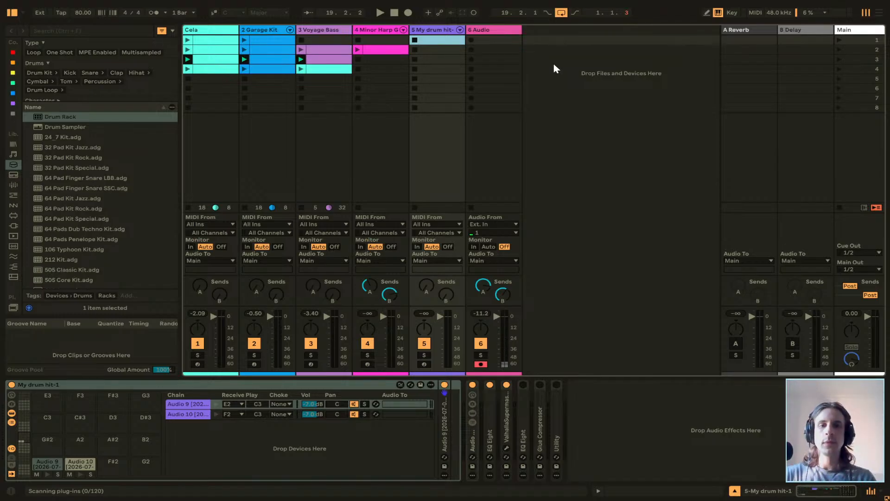
left_click(424, 364)
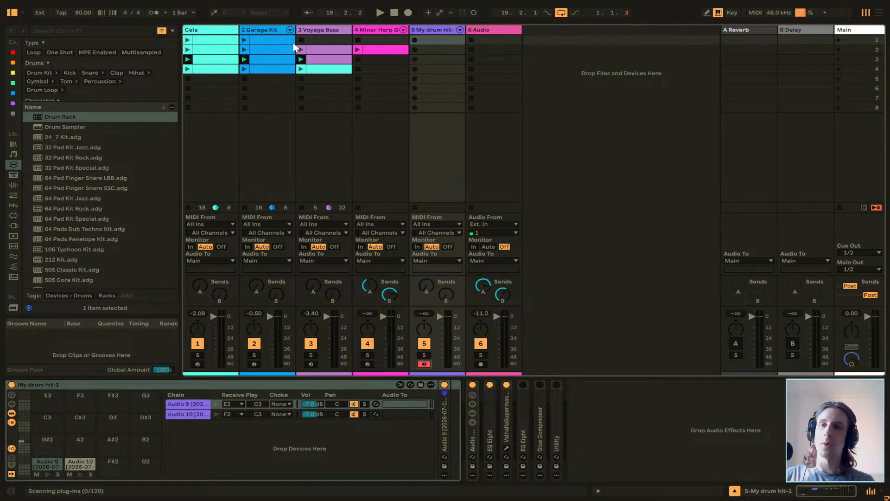
left_click(187, 40)
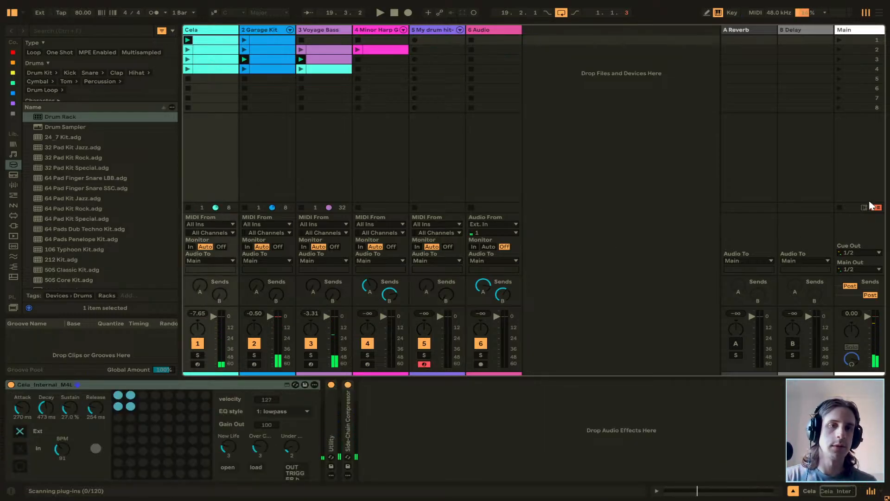
left_click(840, 207)
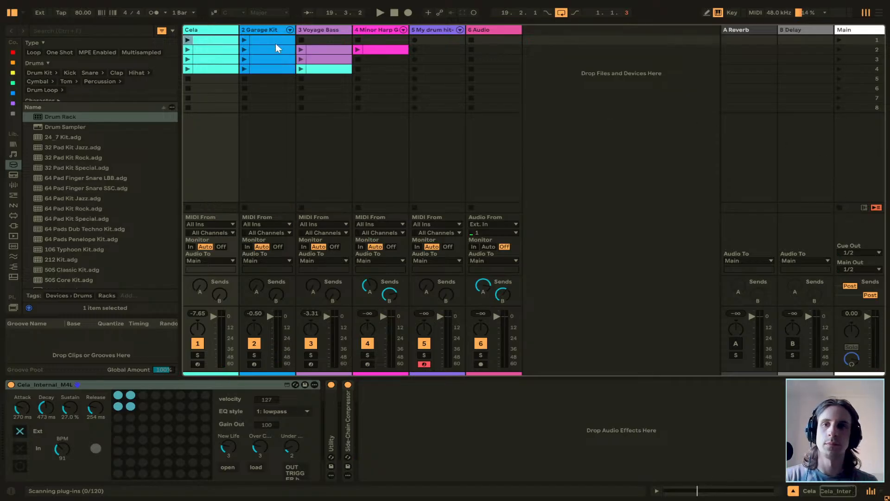
Launch the first Cela and Garage Kit clips one after the other, followed by all of scene 1.
left_click(187, 40)
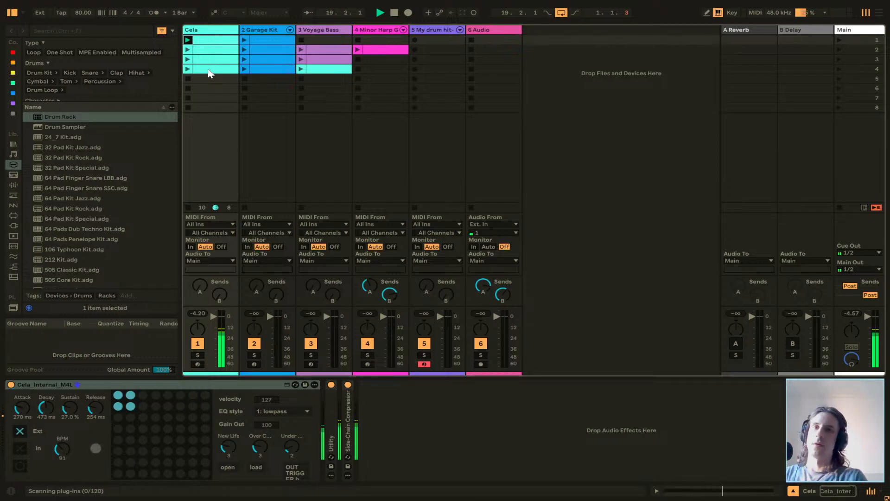
left_click(244, 39)
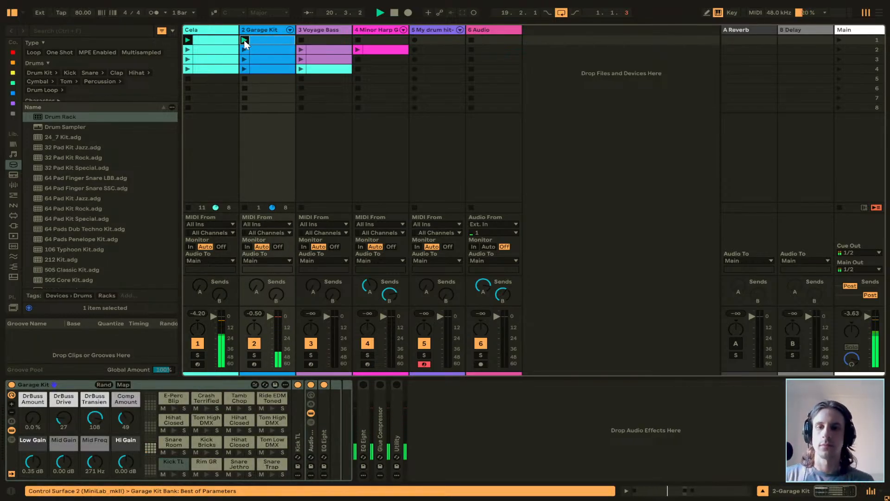
left_click(840, 40)
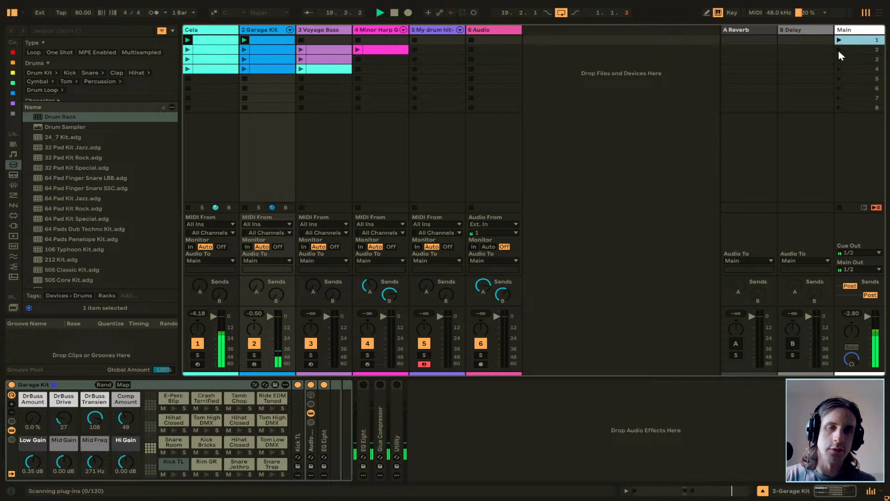
Play scenes 2, 3 and 4 in sequence, showing the Cela track's devices along the way, and stop playback.
left_click(838, 50)
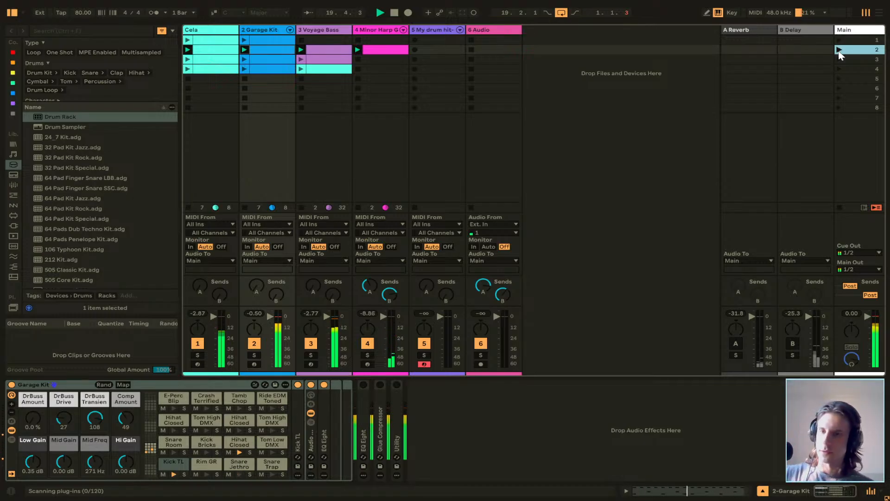
left_click(198, 29)
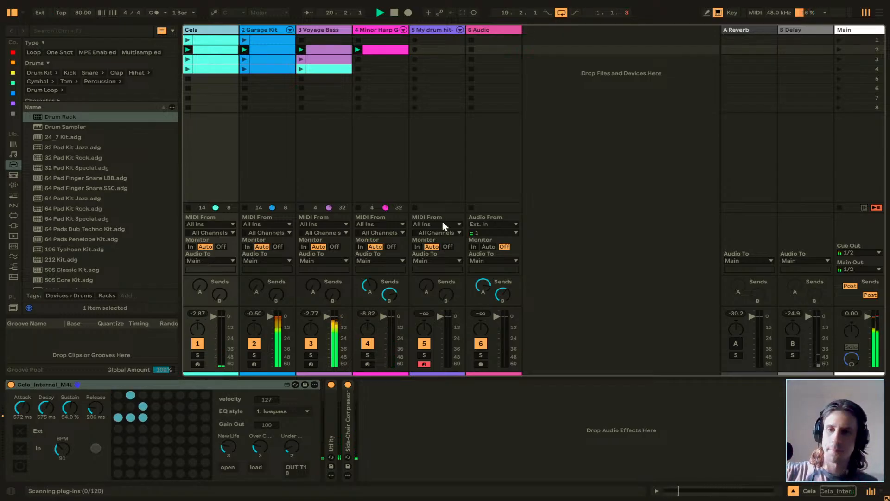
left_click(838, 58)
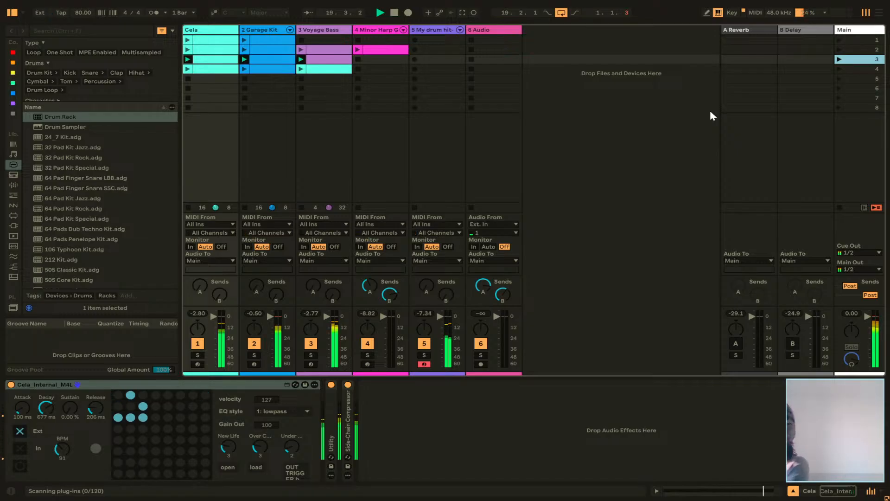
left_click(839, 69)
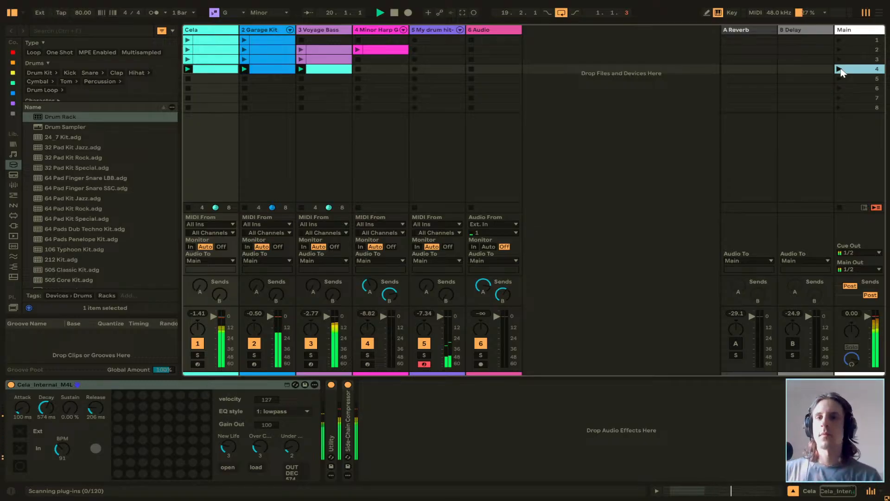
left_click(504, 81)
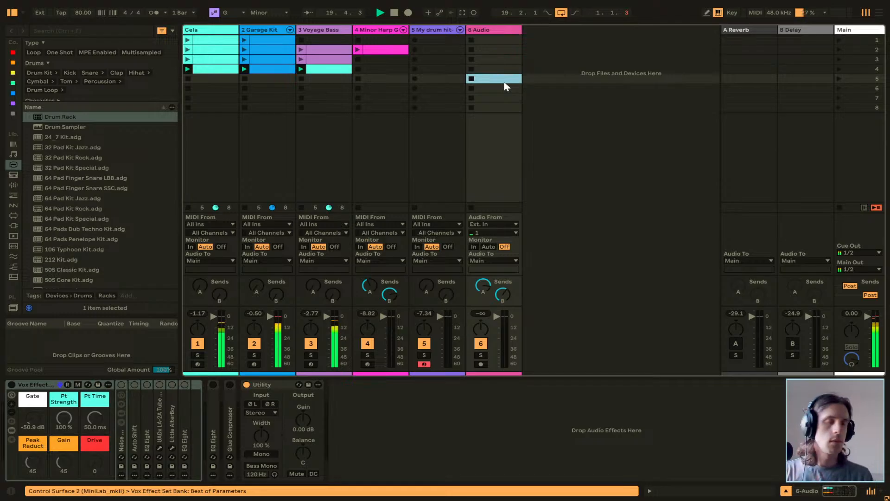
key("space")
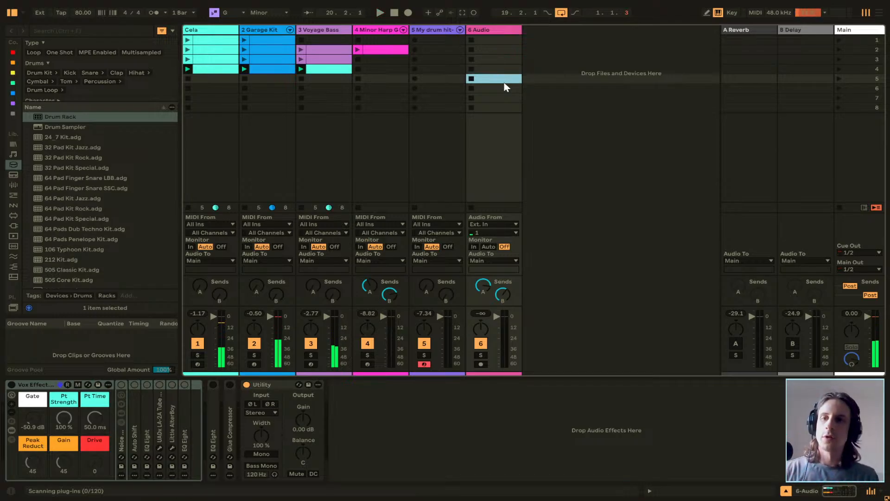
Switch to the Arrangement View and return the Voyage Bass, Minor Harp, My drum hit-1 and Audio tracks to arrangement playback.
key("shift+Tab")
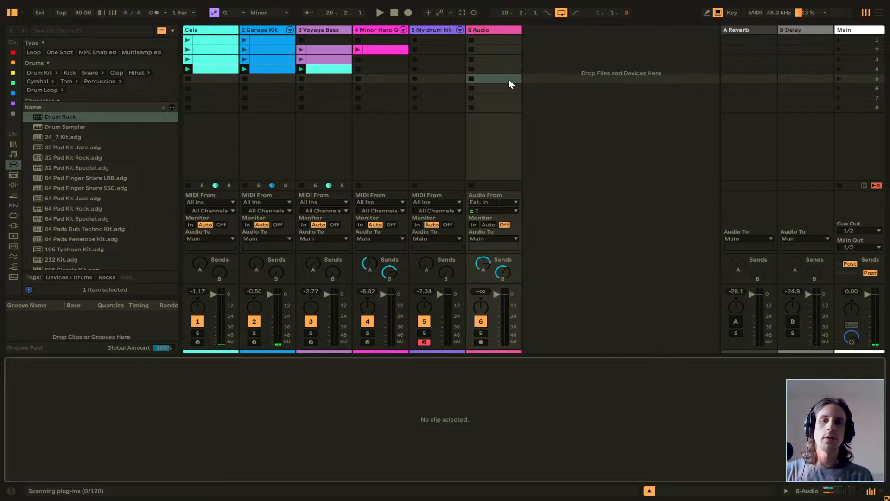
key("shift+Tab")
key("Tab")
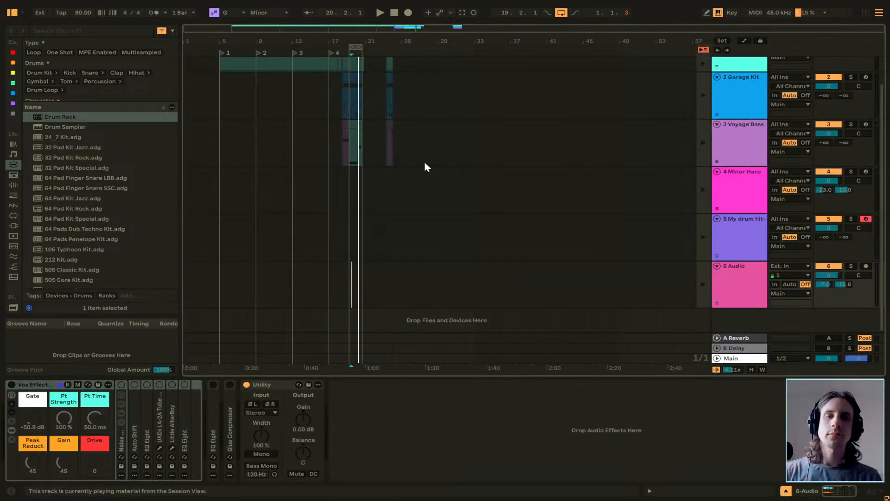
left_click(721, 274)
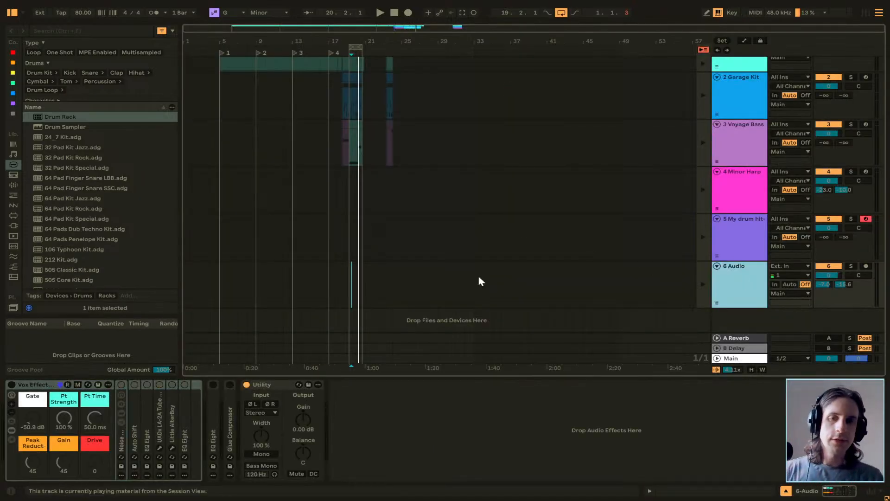
left_click(702, 287)
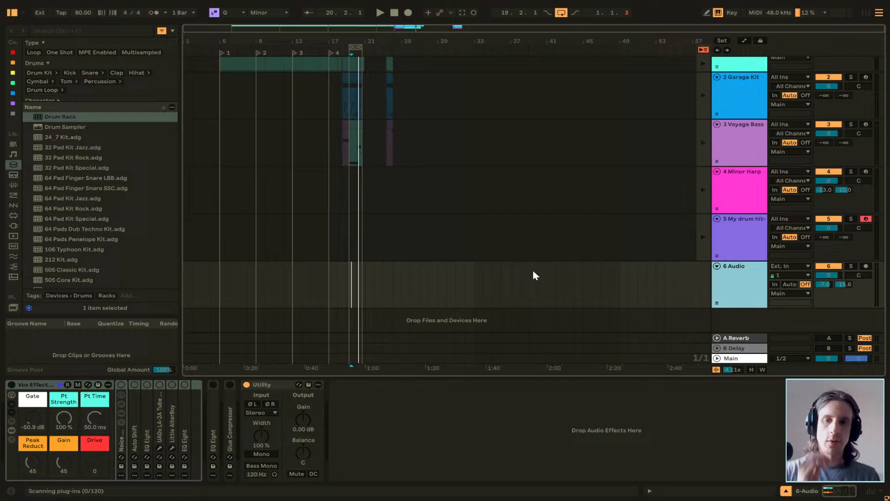
left_click(704, 159)
Clear the leftover arrangement clips from the Voyage Bass, My drum hit-1 and Garage Kit tracks.
scroll(448, 178, "up", 2)
left_click_drag(429, 178, 284, 183)
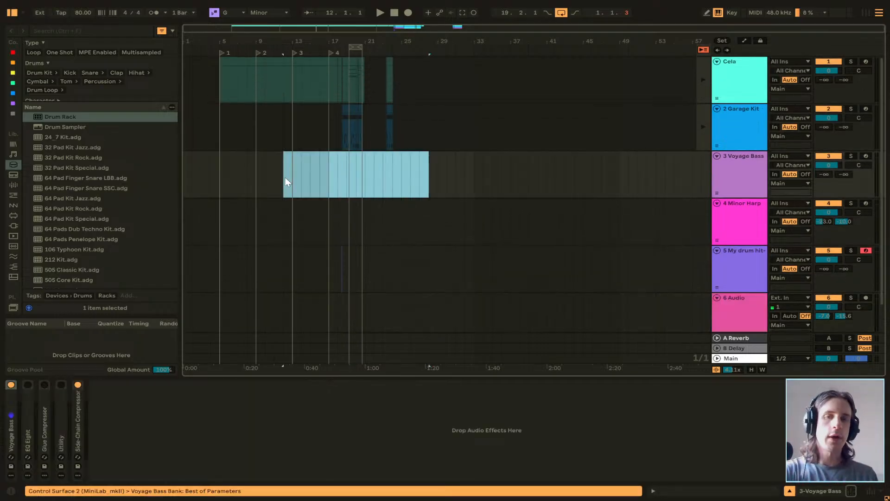
left_click(419, 181)
left_click_drag(391, 270, 312, 271)
left_click(410, 266)
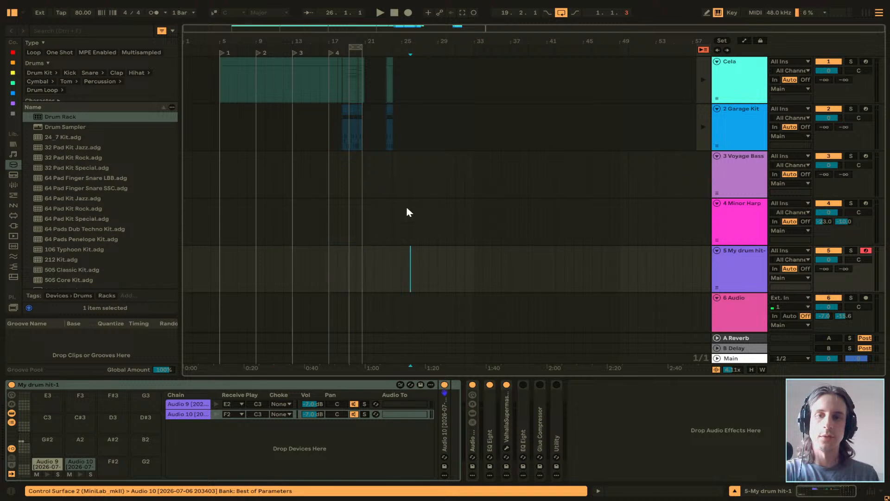
left_click_drag(449, 120, 246, 140)
left_click(402, 139)
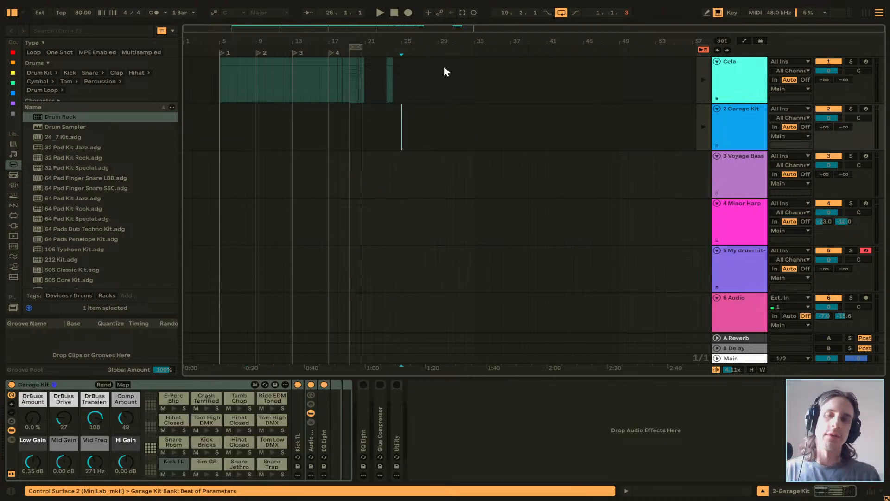
Extend the Cela clip that starts at bar 17 so that it ends at 20.2.1.
scroll(441, 65, "up", 5)
scroll(401, 92, "left", 10)
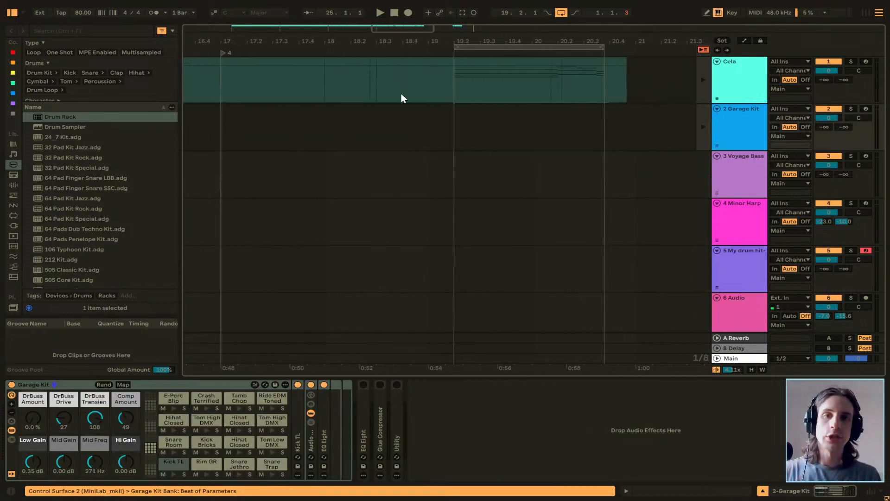
scroll(401, 99, "down", 3)
left_click(358, 61)
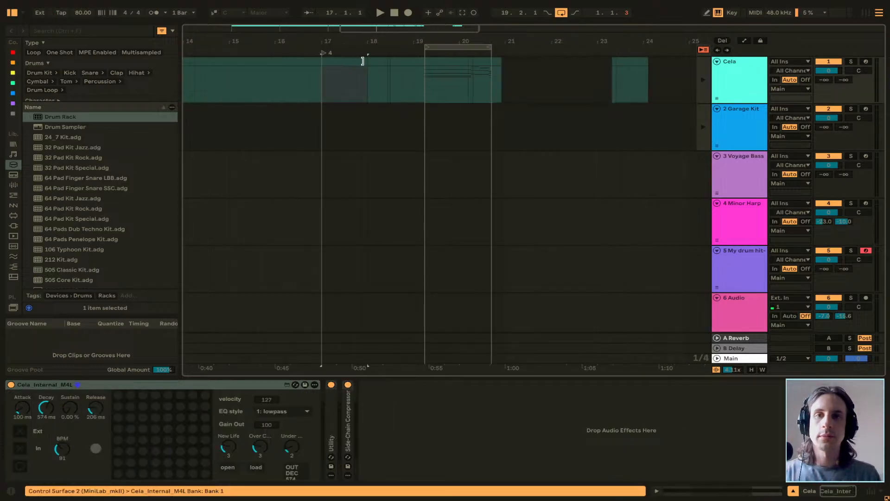
left_click_drag(362, 61, 472, 65)
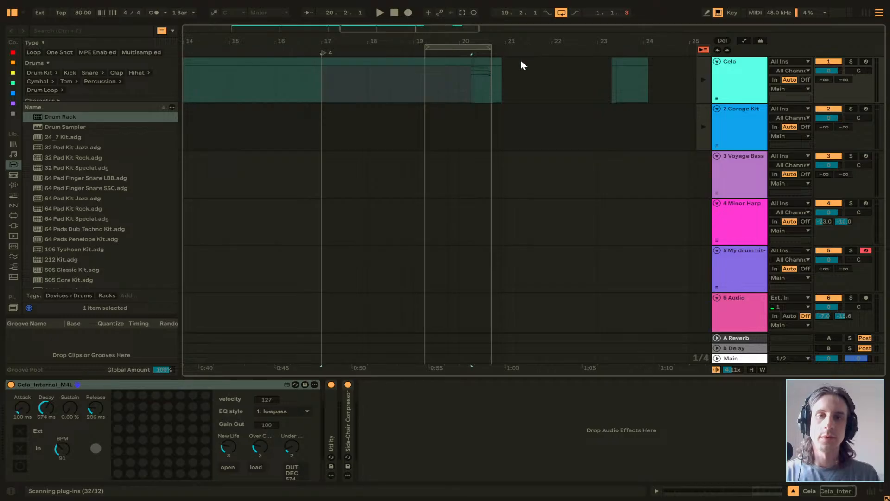
Delete the leftover Cela clip fragments after 20.2.1 and the separate Cela clip around bar 23.
scroll(490, 65, "up", 5)
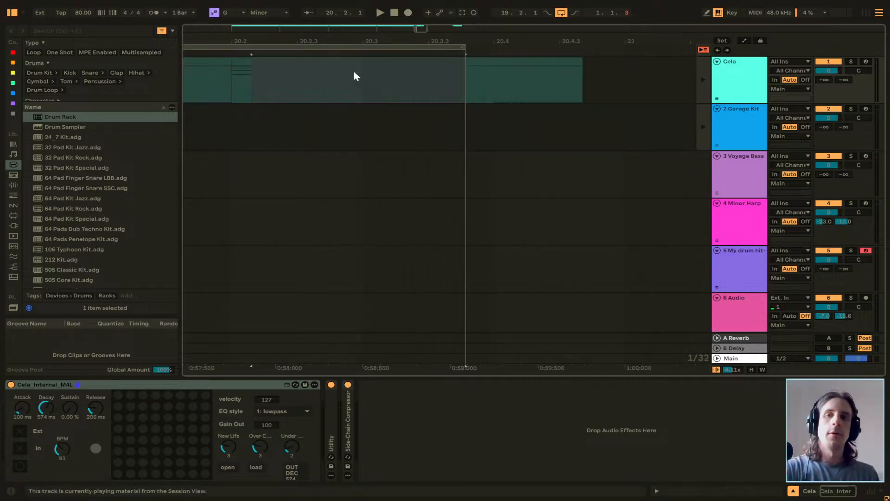
key("Delete")
left_click(247, 63)
key("Delete")
left_click(476, 63)
key("Delete")
left_click(450, 82)
scroll(451, 82, "down", 5)
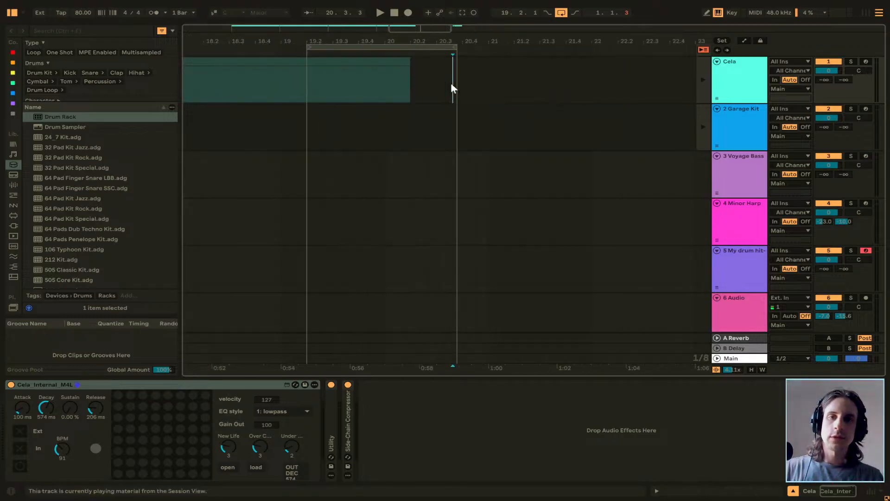
left_click_drag(564, 64, 523, 80)
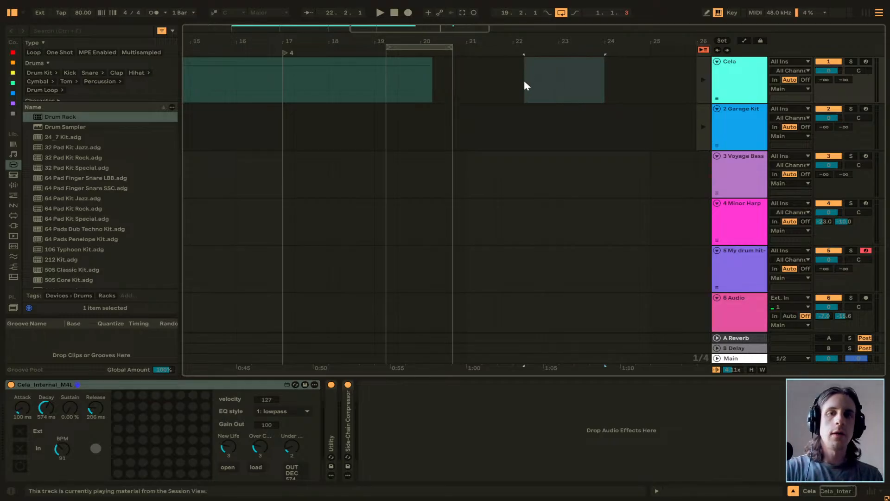
key("Delete")
Move the arrangement loop brace so that it starts at 27.1.1.
scroll(519, 84, "down", 5)
scroll(514, 91, "down", 2)
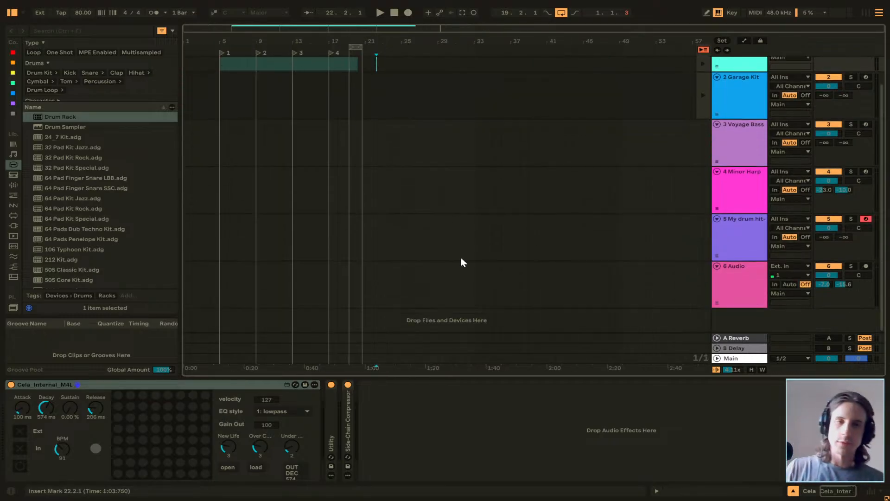
left_click(465, 283)
left_click(374, 285)
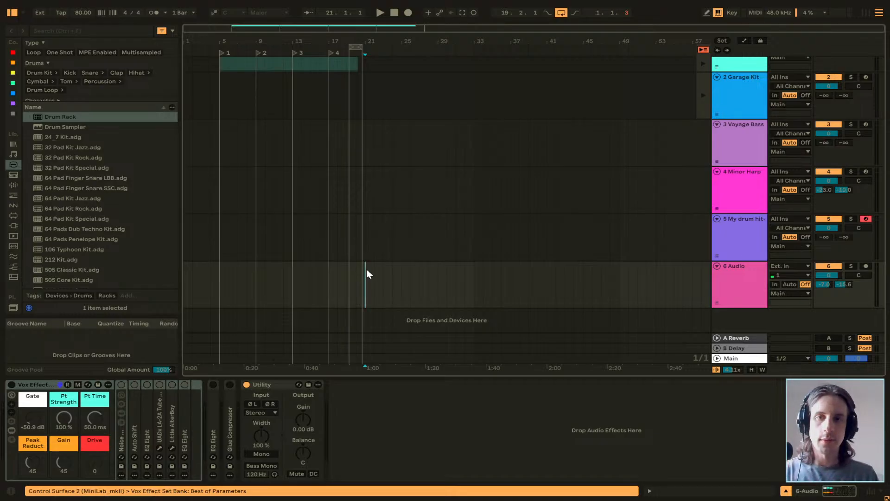
left_click_drag(354, 48, 424, 49)
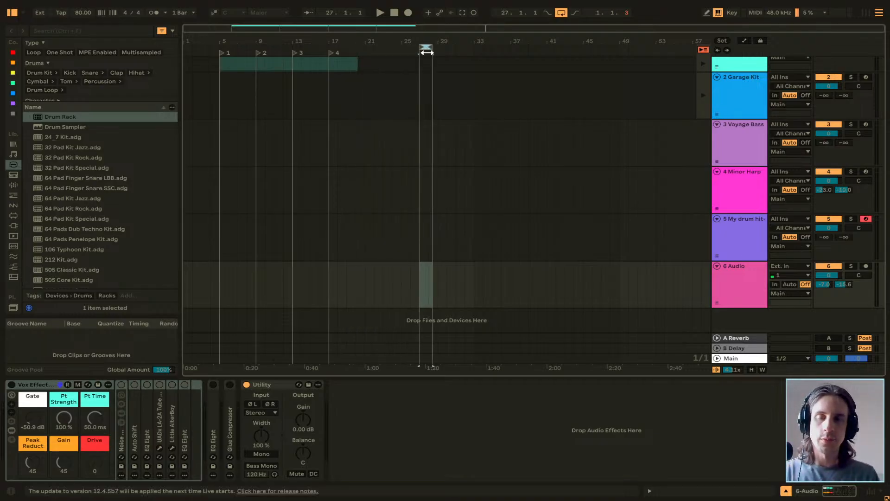
Extend the end of the last Cela clip to bar 21.
left_click(374, 109)
scroll(363, 99, "up", 2)
scroll(356, 82, "up", 5)
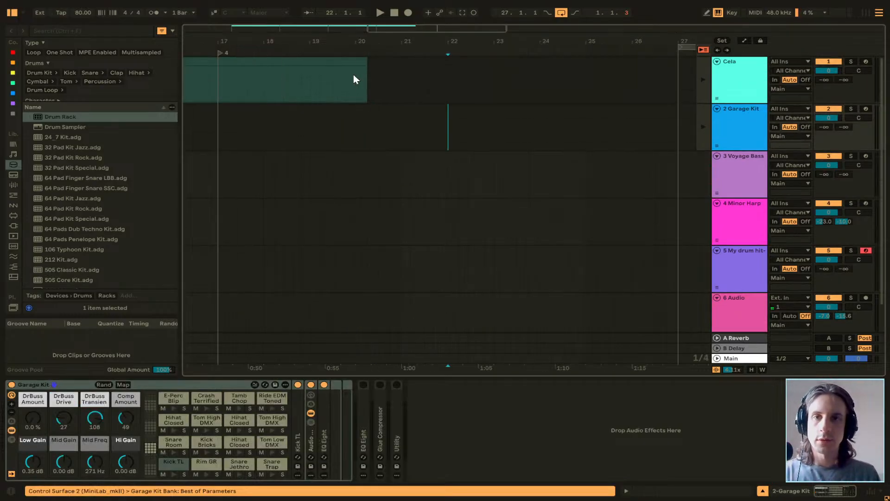
left_click_drag(363, 65, 402, 66)
scroll(459, 113, "down", 6)
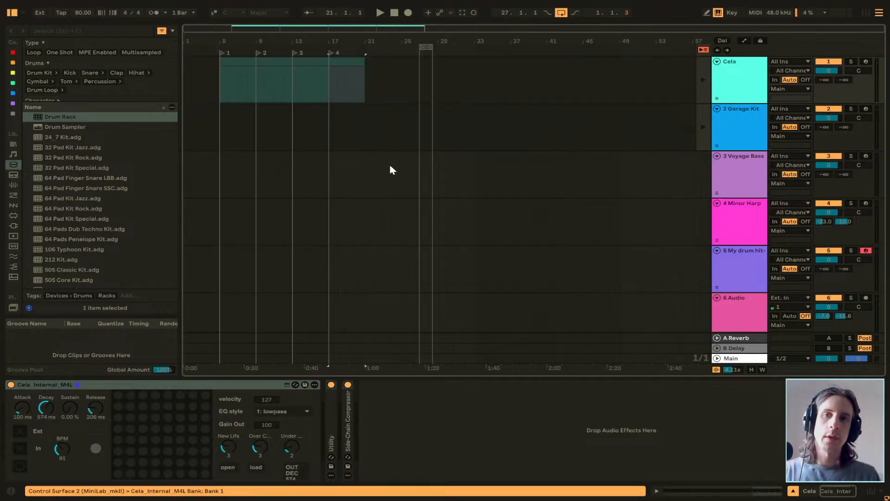
Adjust the arrangement loop brace to run from 25.1.1 to 28.1.1.
left_click(393, 169)
mouse_move(422, 48)
left_mouse_down()
mouse_move(406, 48)
mouse_move(428, 48)
left_mouse_up()
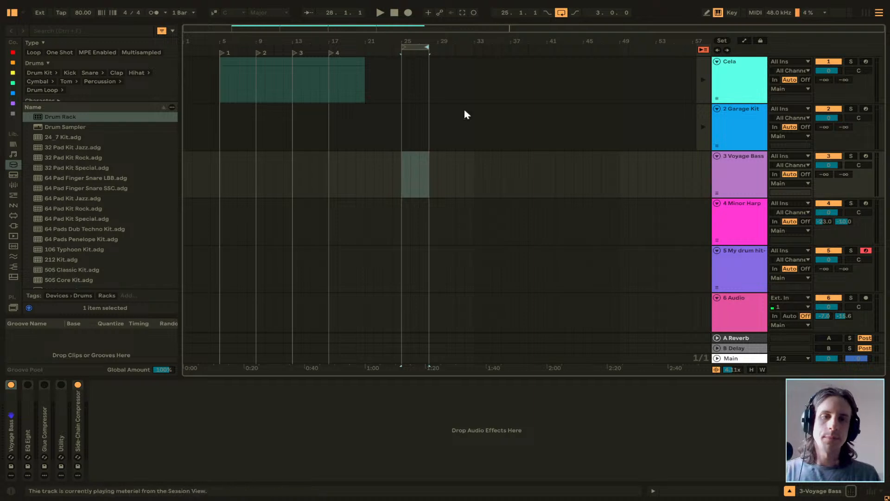
Switch record arming to the Audio track and back to My drum hit-1, and place the insert marker at 25.1.1 on the Audio track.
scroll(666, 263, "down", 2)
left_click(823, 273)
left_click(868, 265)
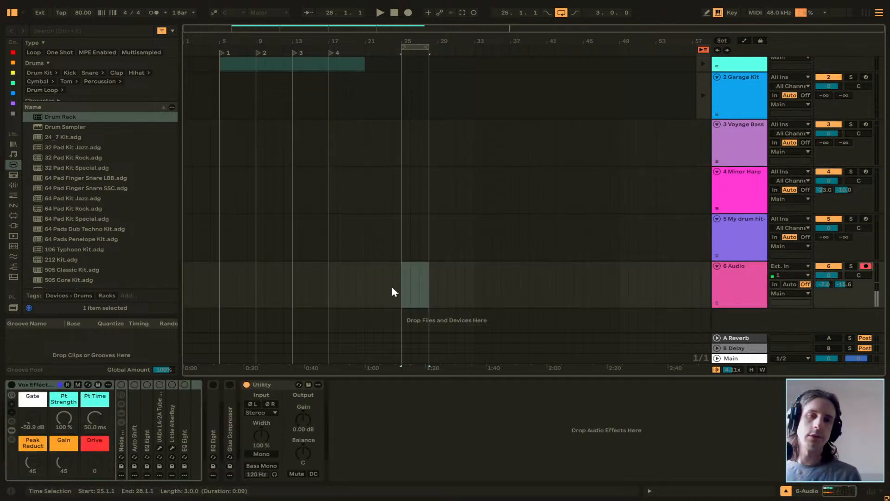
left_click(859, 220)
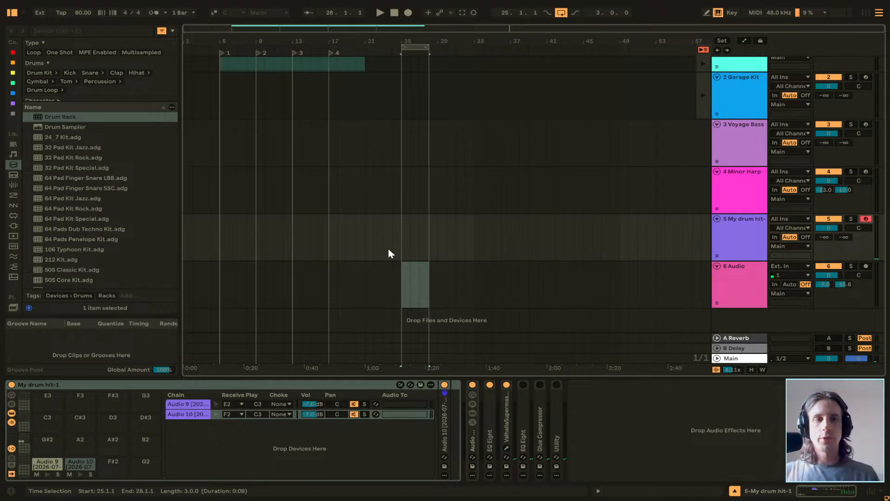
left_click(394, 280)
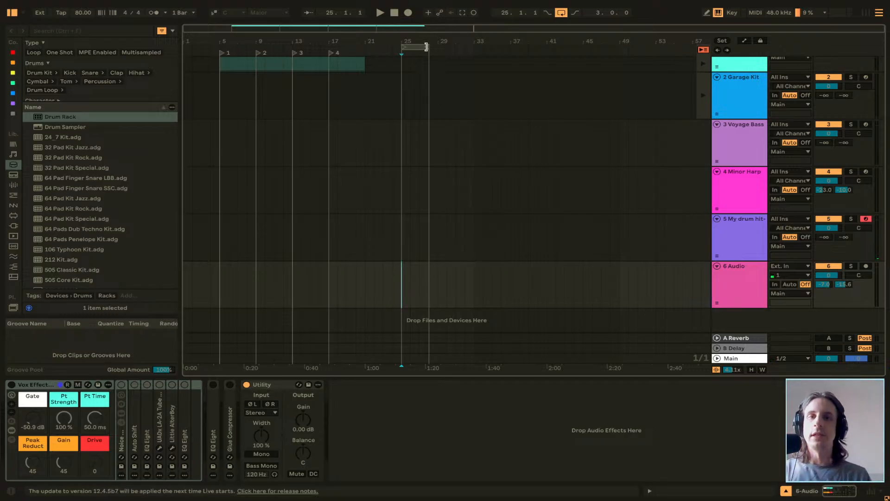
Extend the arrangement loop to four bars and start and stop a brief recording from 25.1.1.
left_click_drag(429, 47, 438, 47)
left_click(409, 272)
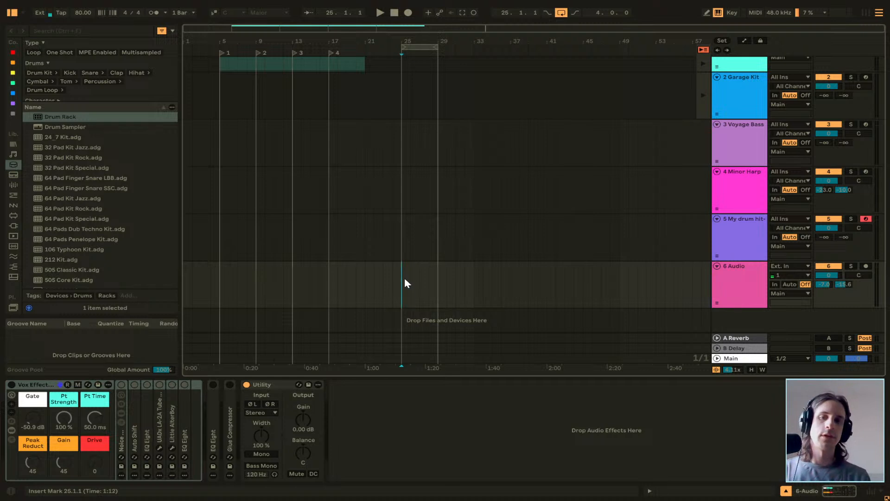
left_click(408, 12)
key("space")
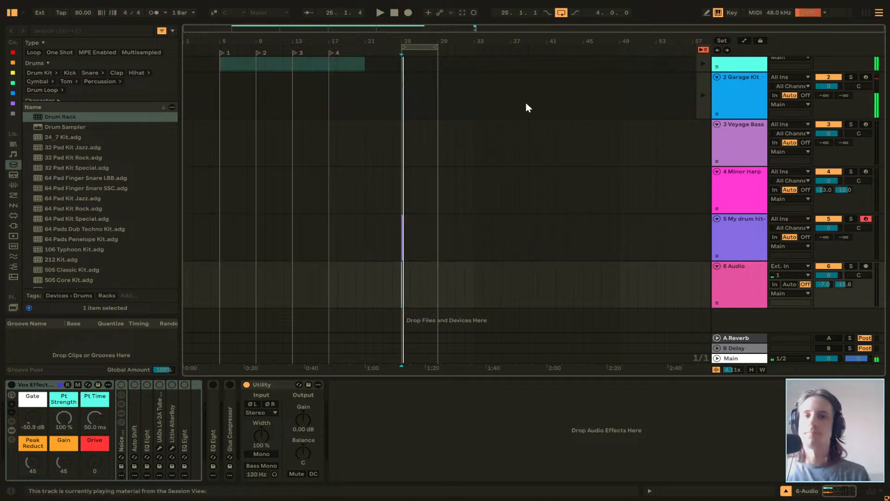
Arm the Audio track and record a short vocal take from 25.1.1.
left_click(865, 266)
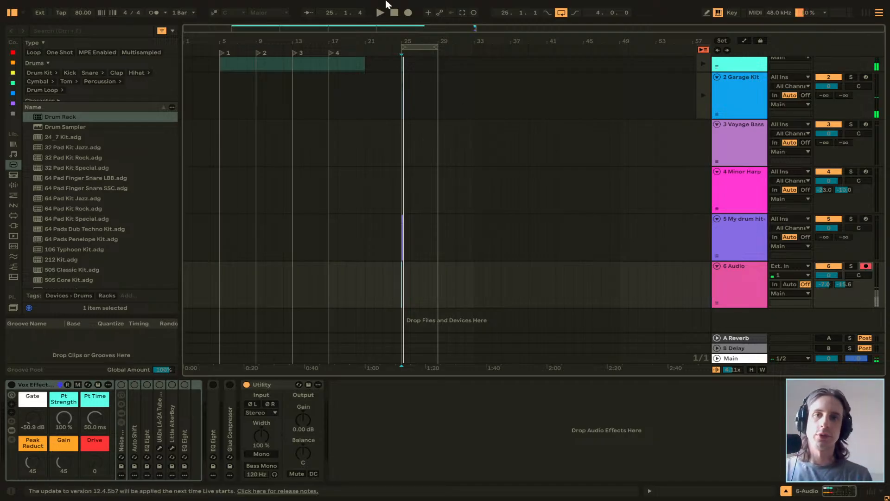
left_click(408, 14)
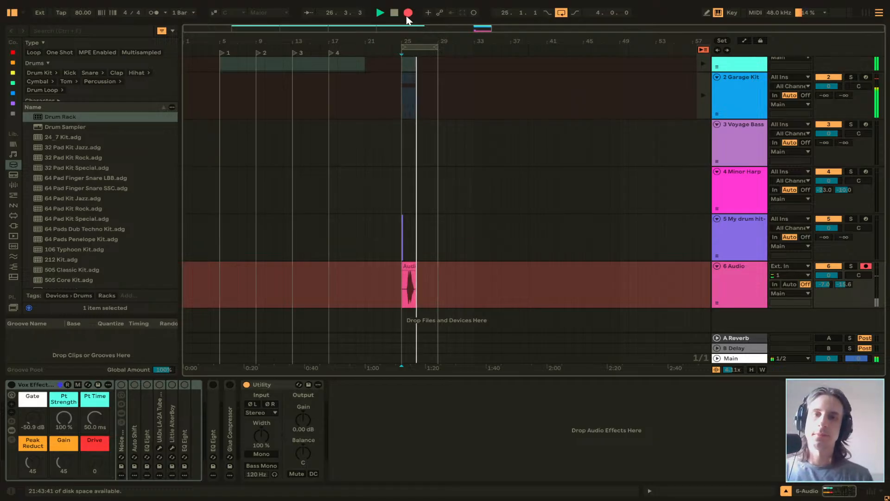
key("space")
Examine the recorded Audio 4 clip's waveform between bars 25 and 26 for gaps in the vocal.
scroll(403, 305, "up", 10)
scroll(431, 298, "right", 3)
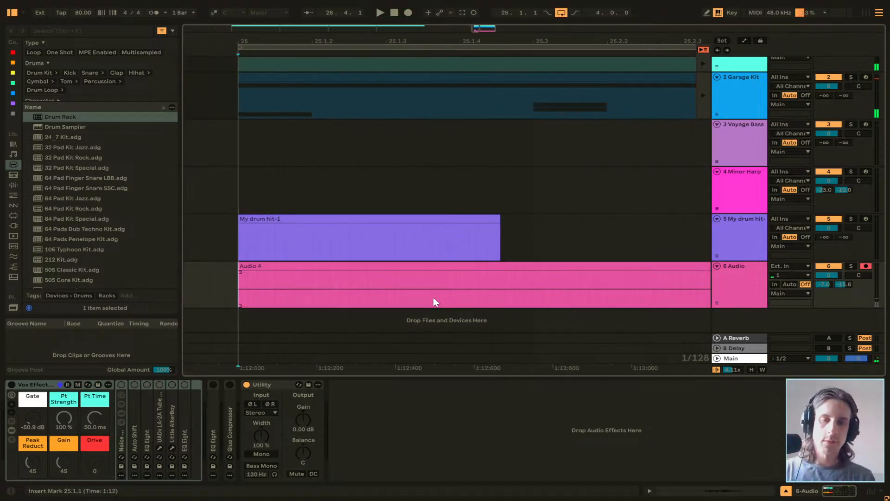
scroll(433, 297, "right", 2)
scroll(435, 297, "down", 5)
scroll(445, 294, "right", 5)
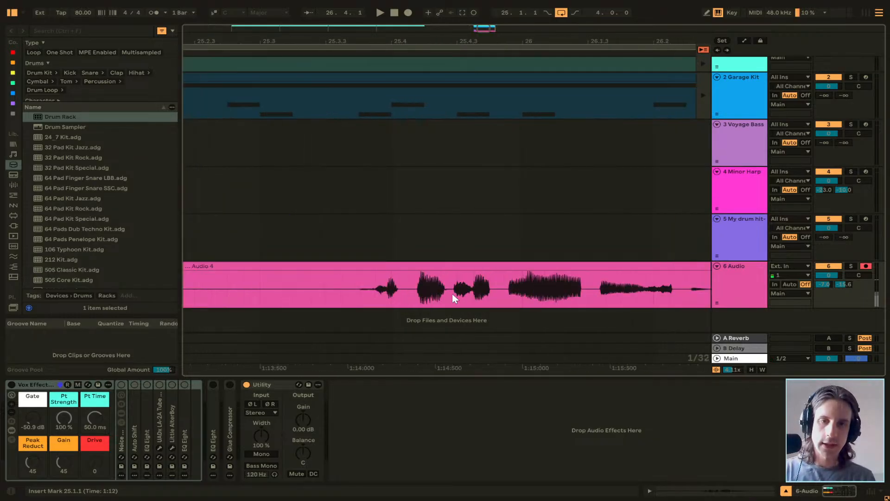
scroll(452, 294, "right", 3)
left_click_drag(476, 297, 531, 302)
left_click(473, 300)
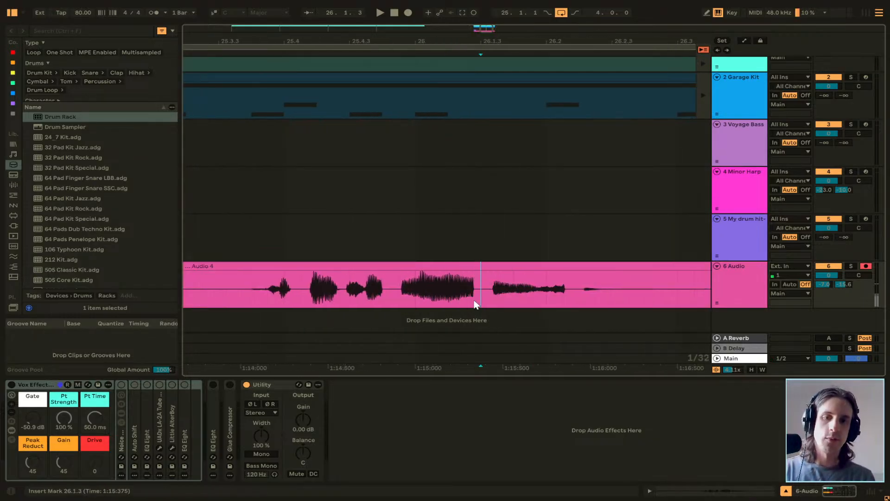
left_click(448, 294)
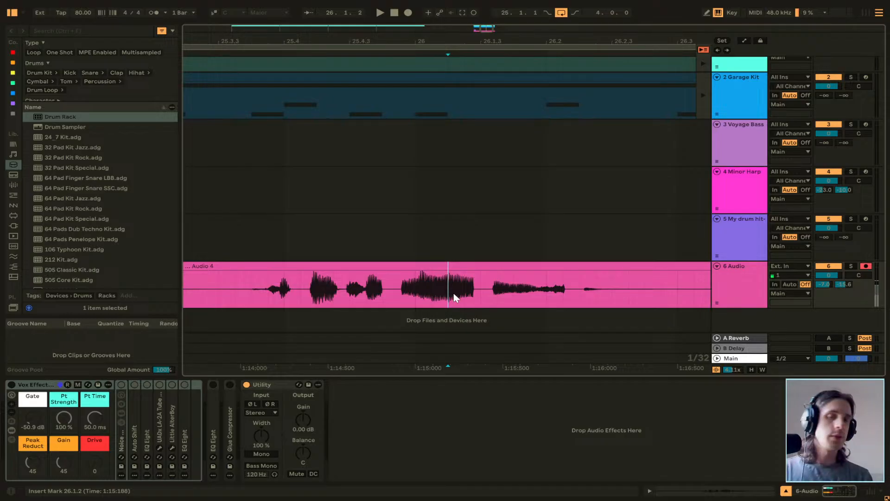
scroll(448, 292, "left", 2)
Play back the recorded vocal take from 25.3.3.
left_click(284, 290)
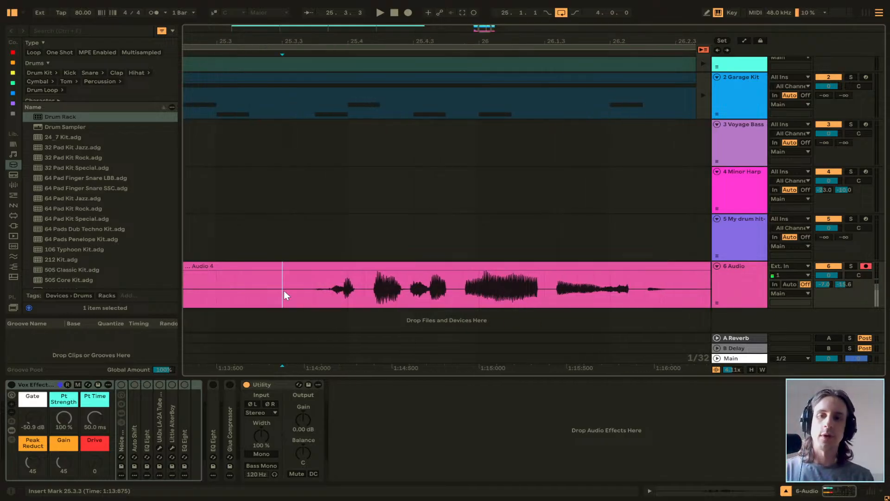
key("space")
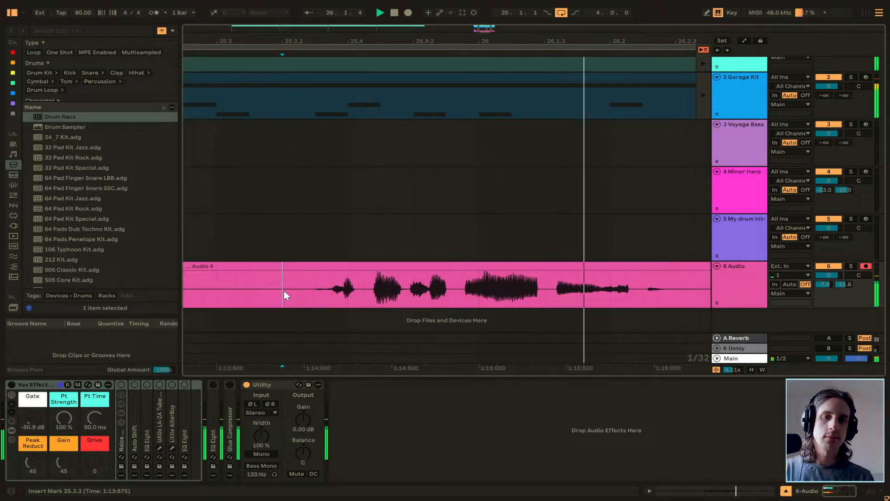
key("space")
Inspect the Audio 4 waveform up close around beat 25.4, checking where each vocal burst cuts off.
left_click(738, 295)
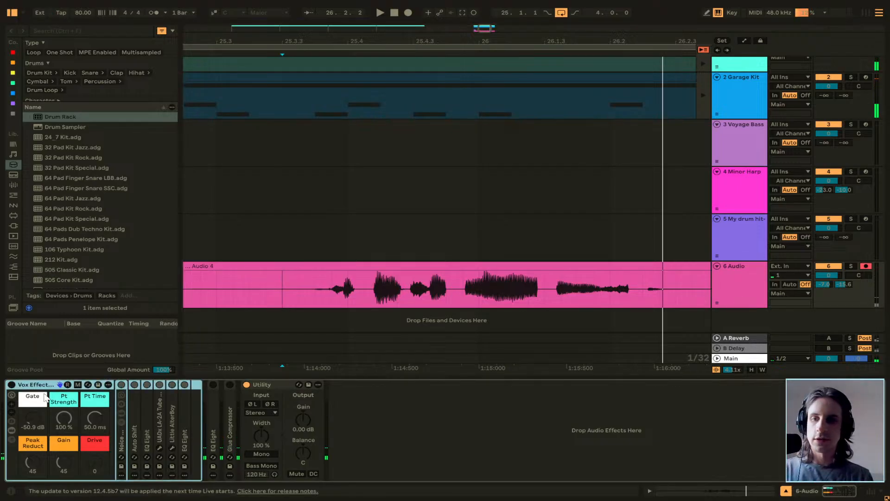
scroll(369, 294, "left", 3)
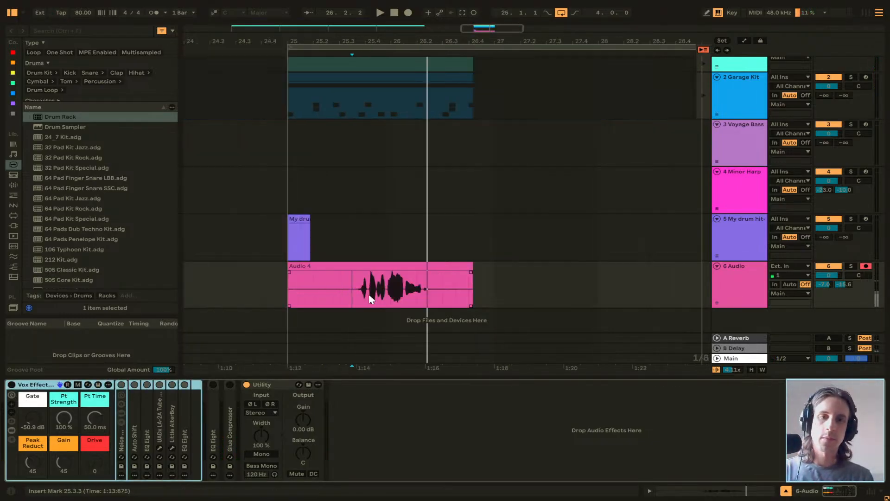
scroll(365, 296, "up", 10)
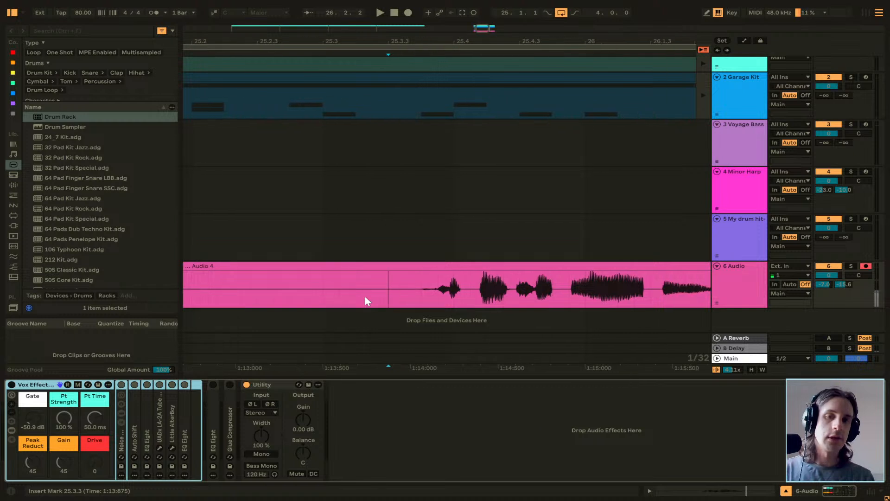
scroll(426, 291, "down", 4)
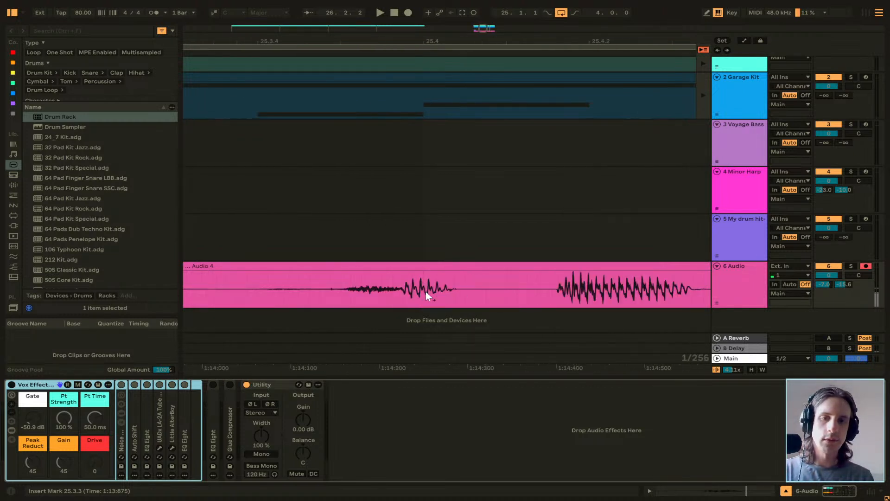
scroll(452, 292, "up", 6)
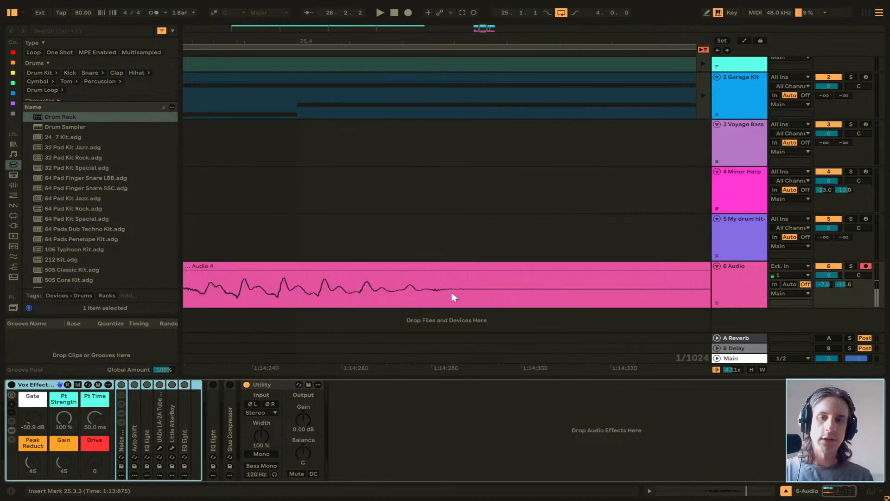
scroll(452, 296, "down", 9)
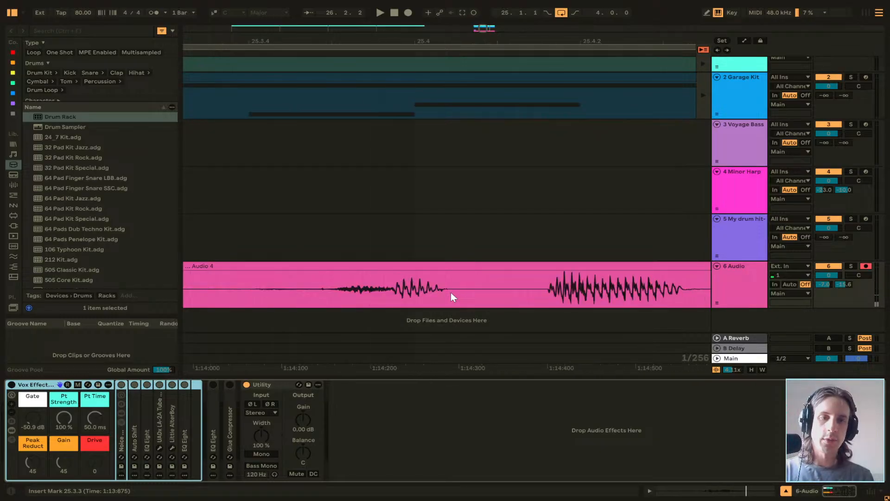
scroll(450, 292, "up", 6)
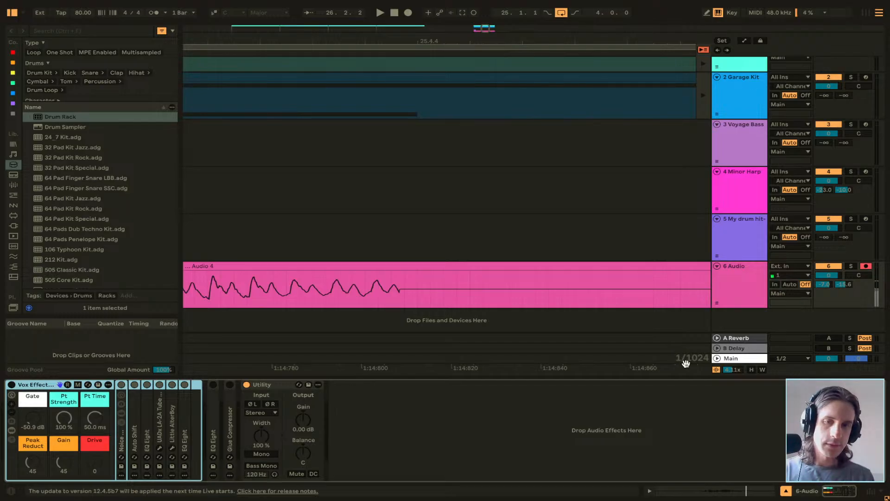
scroll(591, 304, "down", 5)
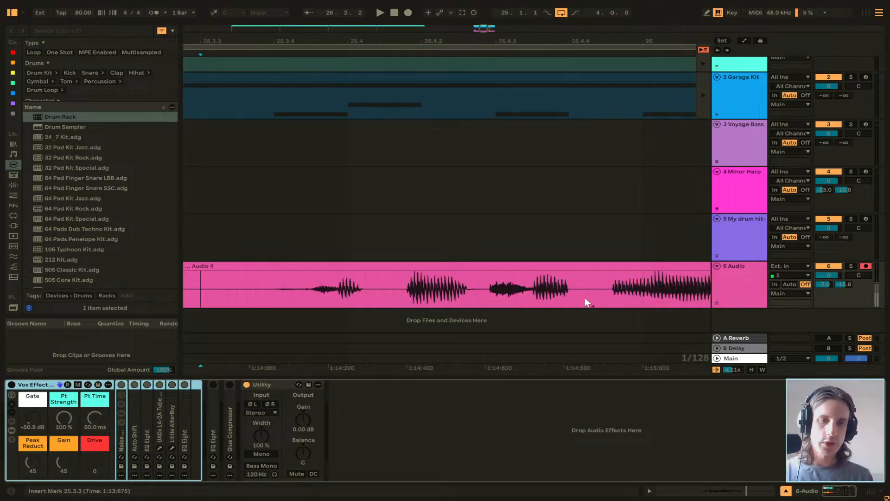
scroll(521, 291, "left", 5)
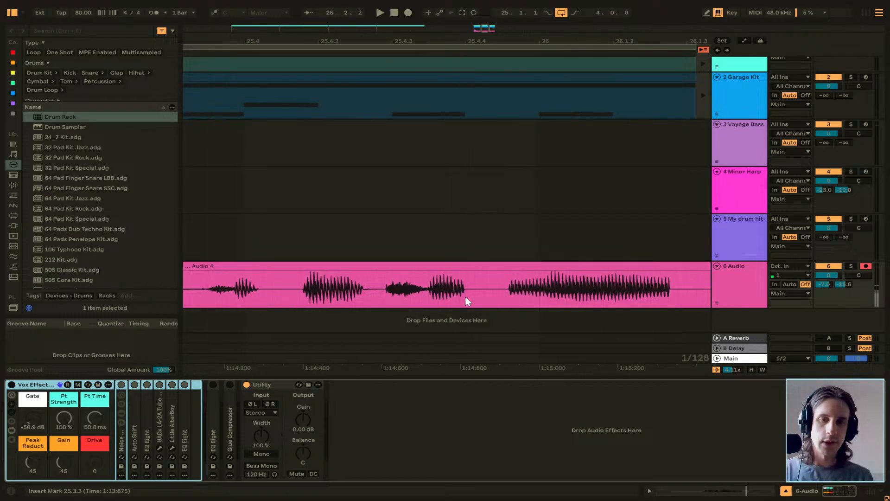
Mark the silent gaps in the Audio 4 clip after 25.4.4 and between 25.4.1 and 25.4.2 with time selections.
left_click_drag(466, 306, 507, 310)
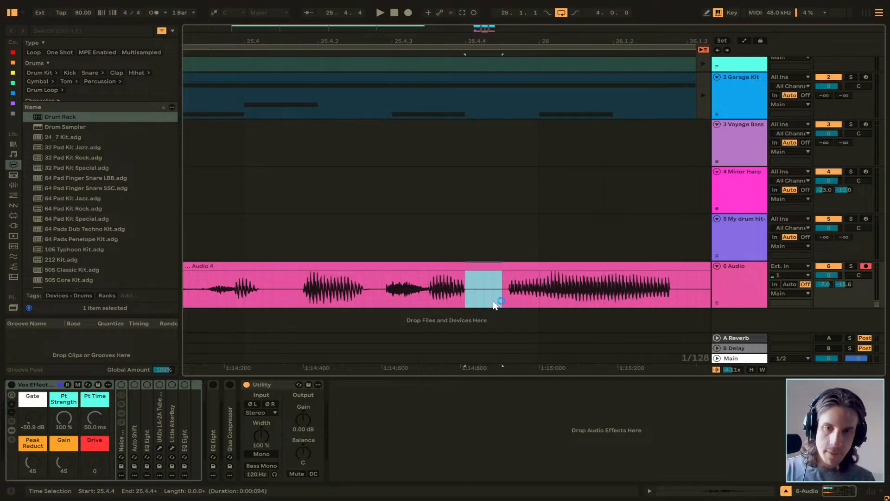
scroll(500, 306, "up", 3, "ctrl")
left_click_drag(525, 304, 434, 304)
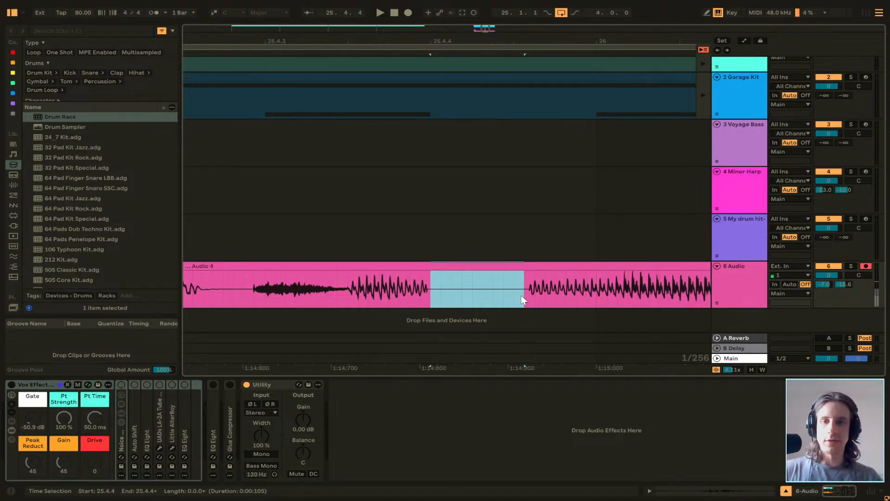
scroll(522, 296, "left", 3)
scroll(521, 297, "down", 3)
left_click_drag(341, 288, 377, 301)
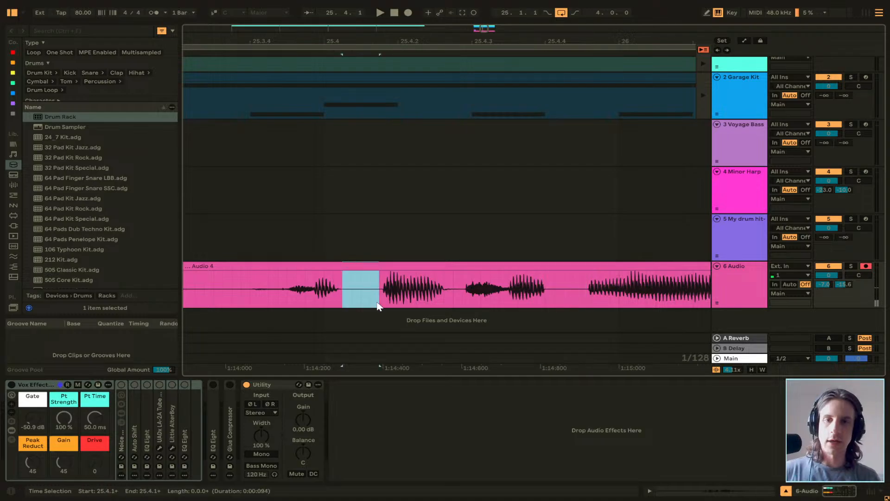
Audition the start of the vocal in the Audio 4 clip from just after 25.3.3.
left_click(288, 304)
key("space")
key("space")
left_click(233, 297)
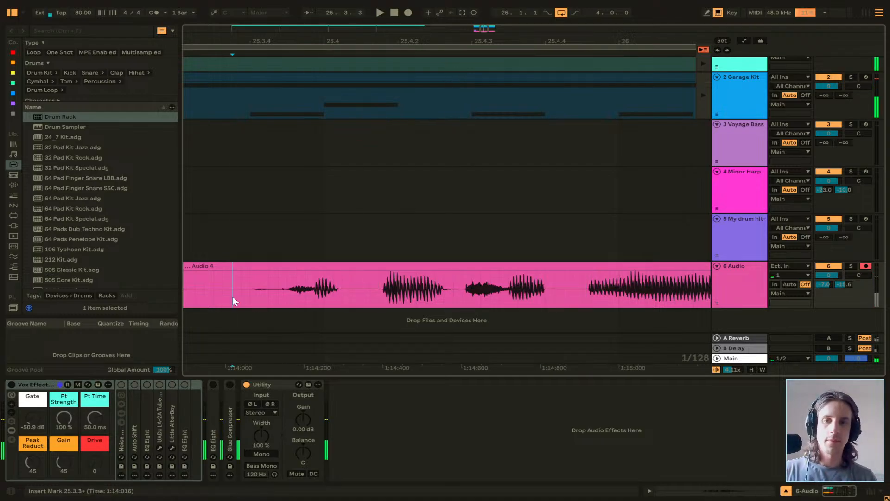
key("space")
key("space")
key("space")
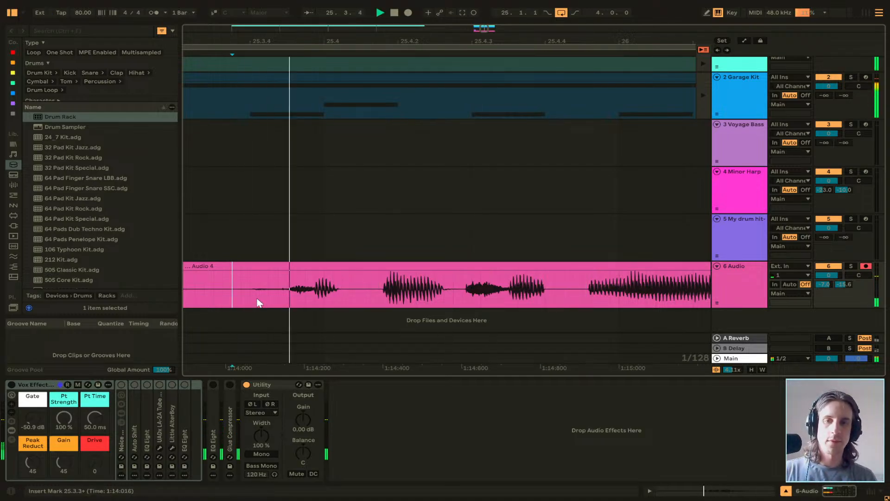
Solo the Audio track and listen to the vocal take on its own up to beat 26.1.4.
left_click(850, 265)
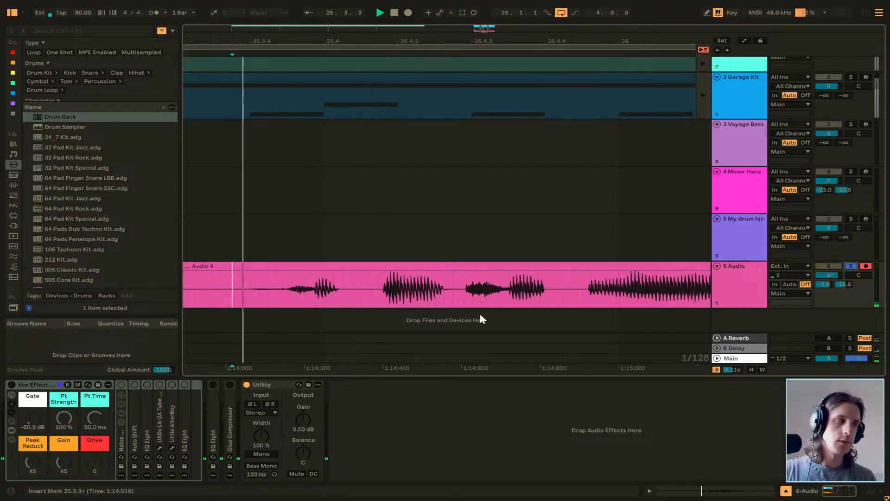
key("space")
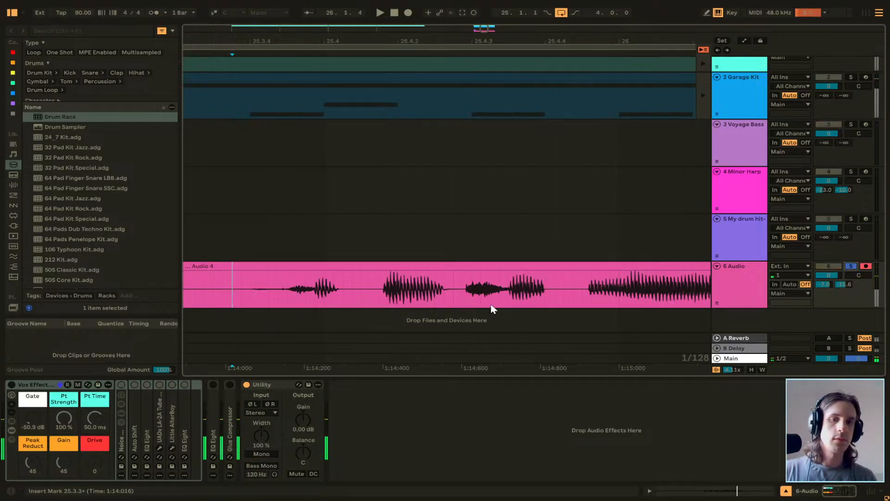
scroll(492, 309, "down", 5)
key("space")
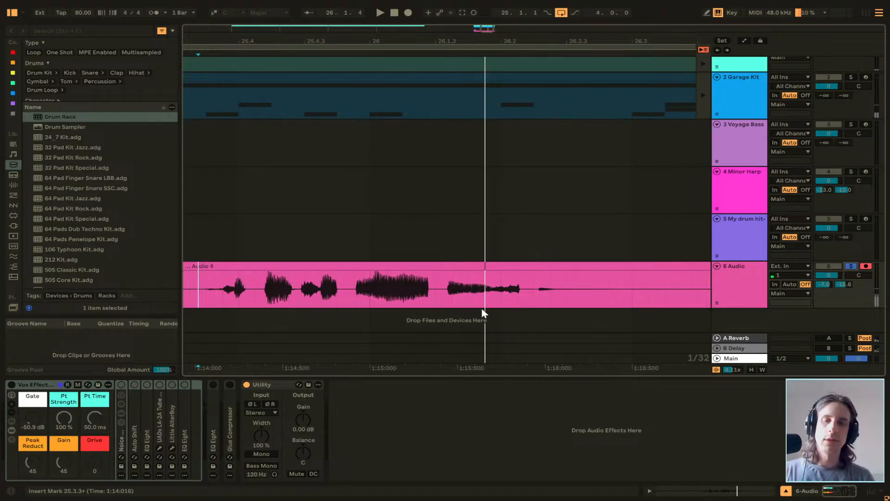
Set the input buffer size to 4096 samples in the audio settings and close the settings.
key("ctrl+comma")
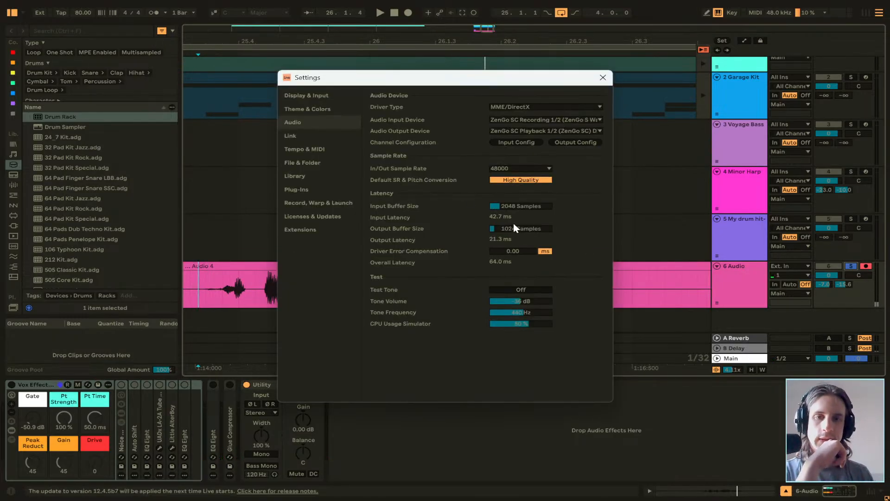
mouse_move(521, 206)
left_mouse_down()
mouse_move(521, 187)
mouse_move(519, 210)
left_mouse_up()
key("Down")
key("Down")
key("Down")
key("Down")
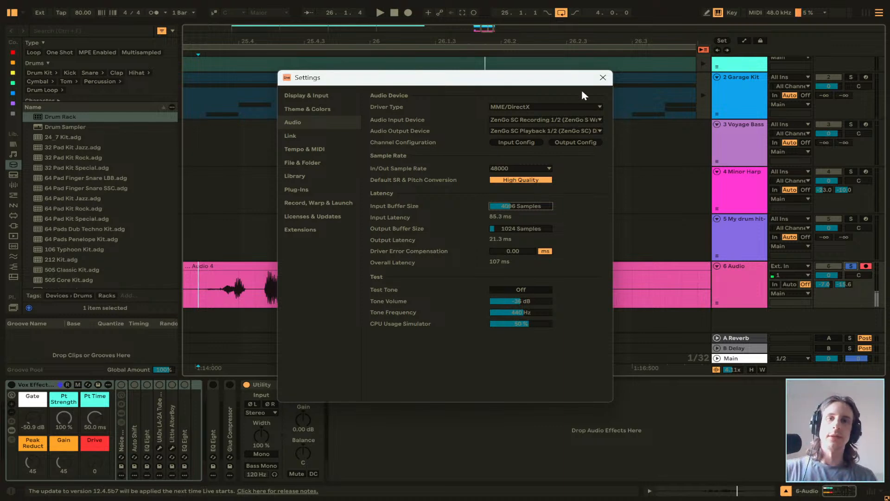
left_click(602, 77)
Delete the Audio 4 clip from the Audio track.
scroll(371, 293, "down", 5, "ctrl")
left_click(367, 272)
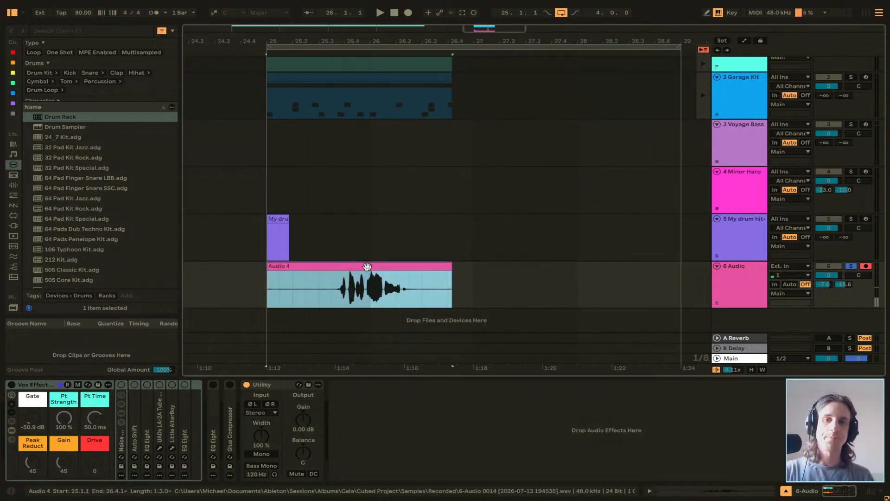
key("Delete")
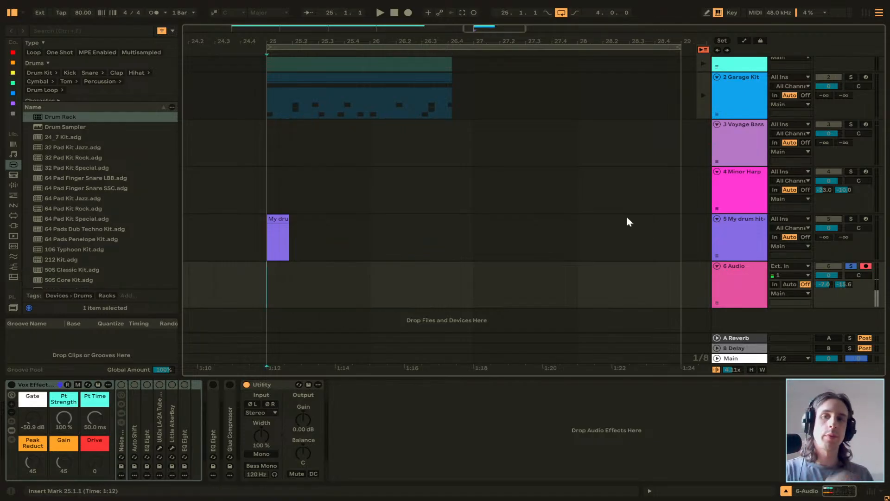
Return the Cela track to arrangement playback and delete the bar 25 clips on the My drum hit-1, Garage Kit and Cela tracks.
scroll(556, 180, "up", 1)
left_click(278, 269)
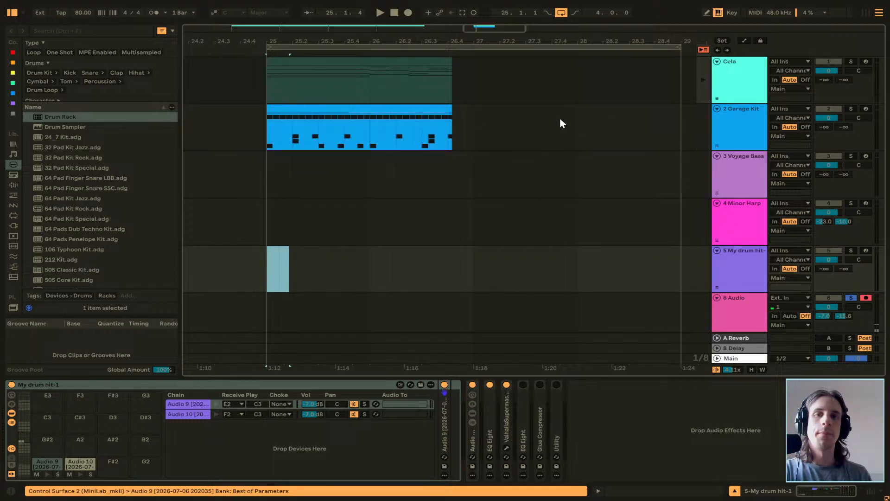
left_click(436, 116)
left_click(703, 80)
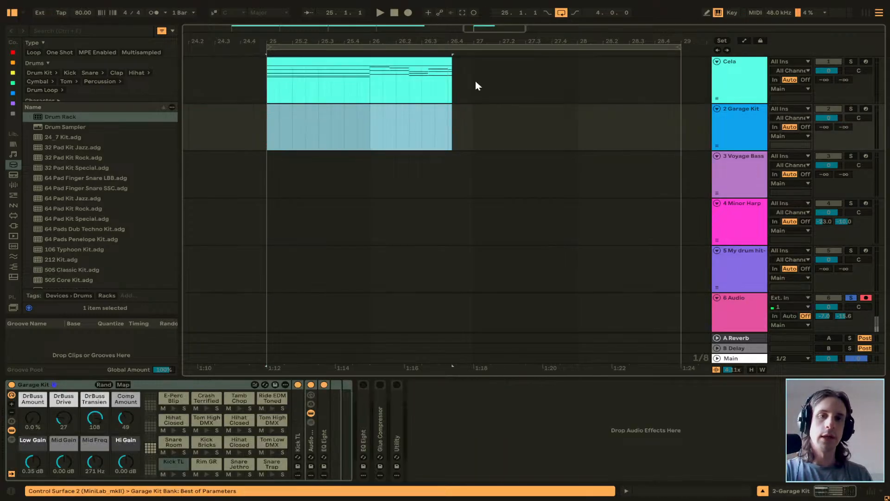
left_click(394, 60)
key("Delete")
Play the emptied loop briefly, stop, and place the insert marker at 25.1.1 on the Audio track.
key("space")
scroll(337, 172, "down", 1)
left_click(268, 234)
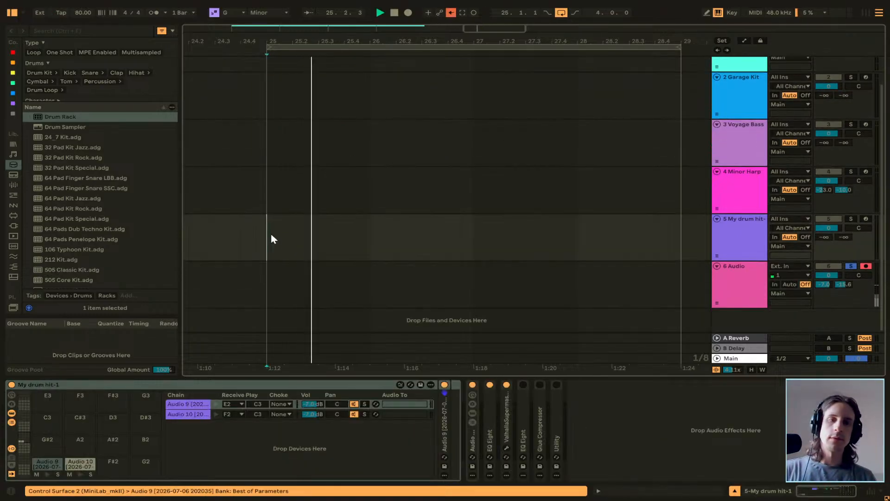
key("space")
left_click(268, 265)
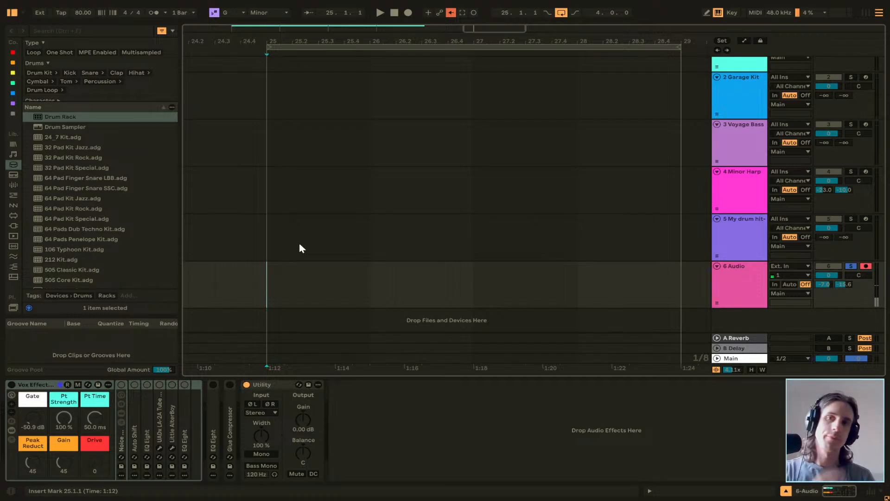
scroll(264, 284, "left", 2)
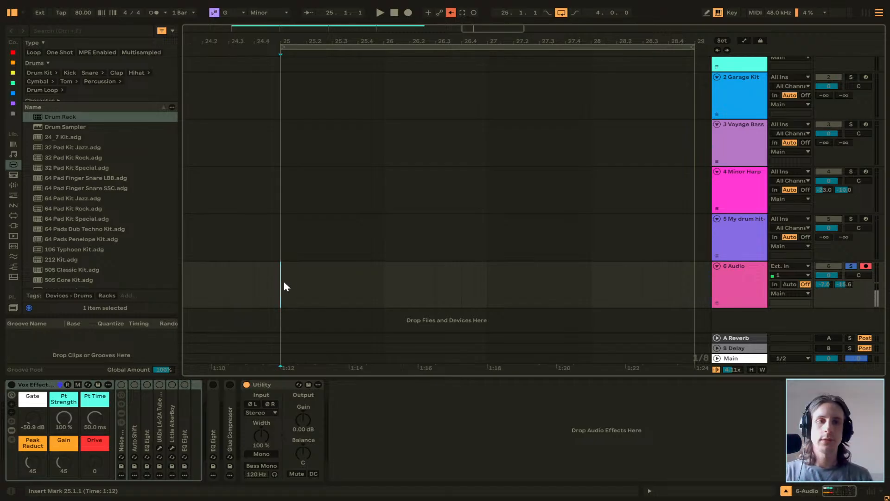
left_click(407, 13)
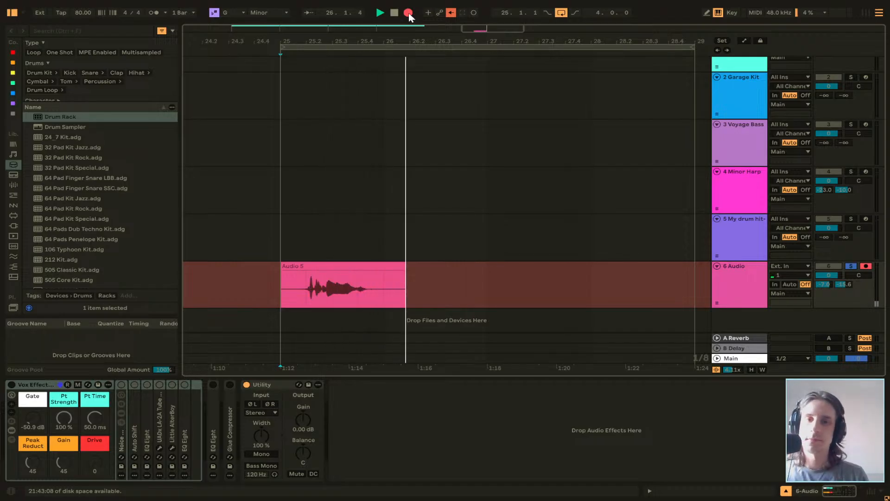
left_click(408, 13)
left_click(322, 267)
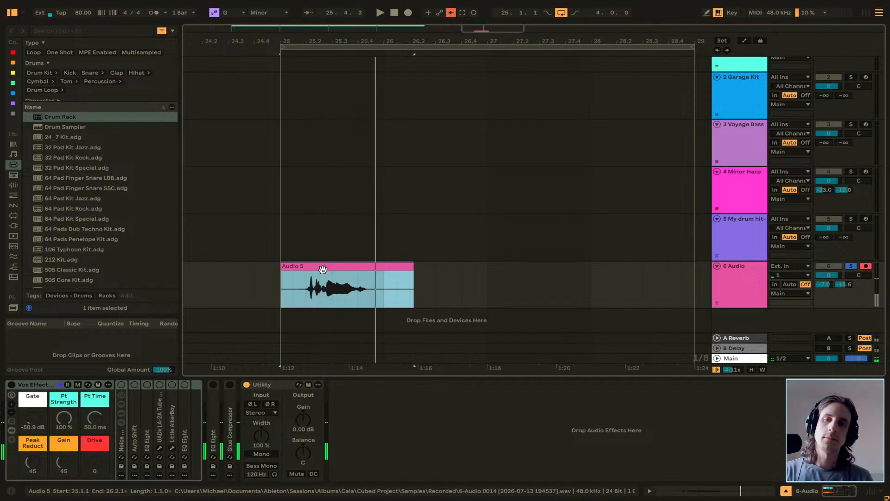
key("Delete")
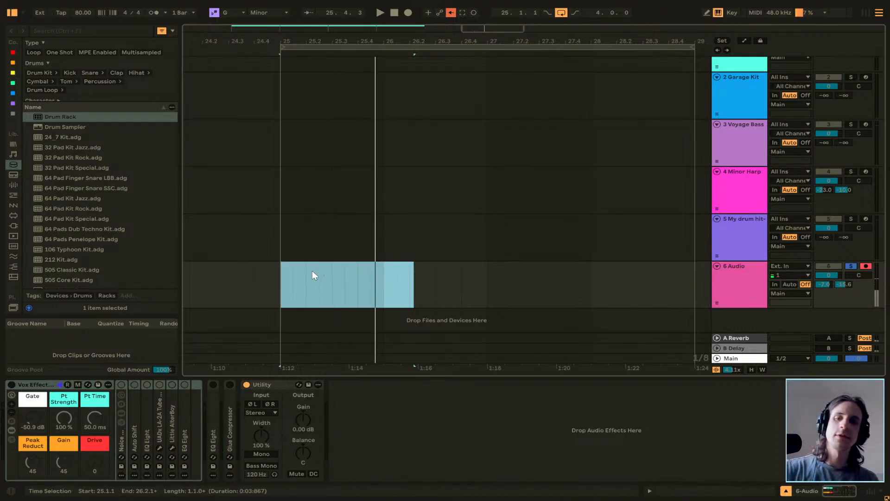
Record a fresh vocal take on the Audio track from 25.1.1 and play it back.
left_click(287, 281)
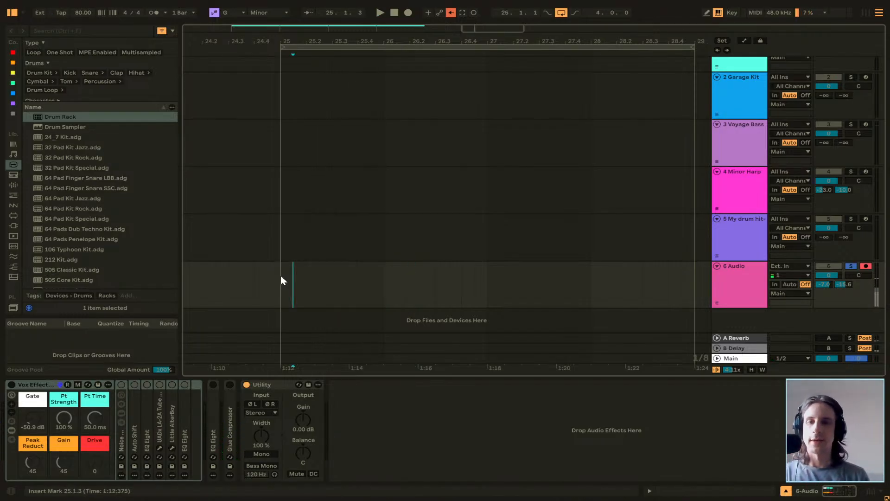
left_click(406, 15)
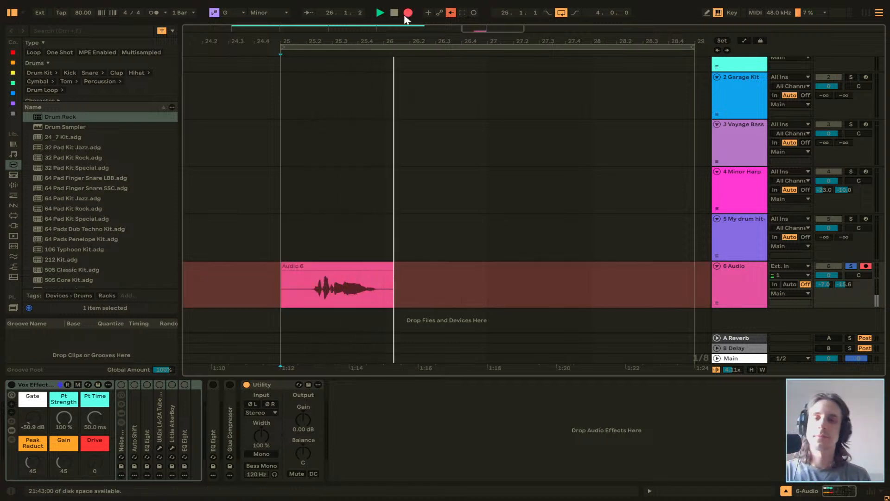
key("space")
left_click(320, 266)
key("space")
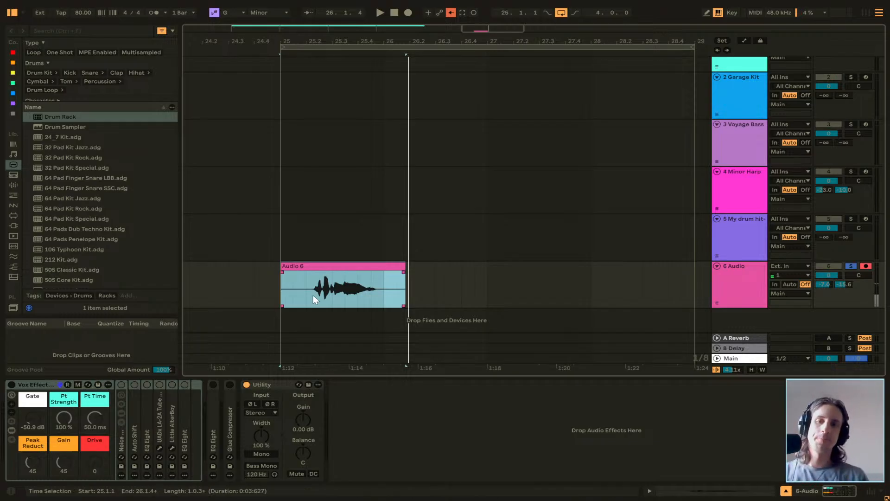
Split the Audio 6 clip just before the first vocal sound, near 25.2.2, and delete the leading silence.
scroll(316, 292, "up", 5)
left_click(254, 294)
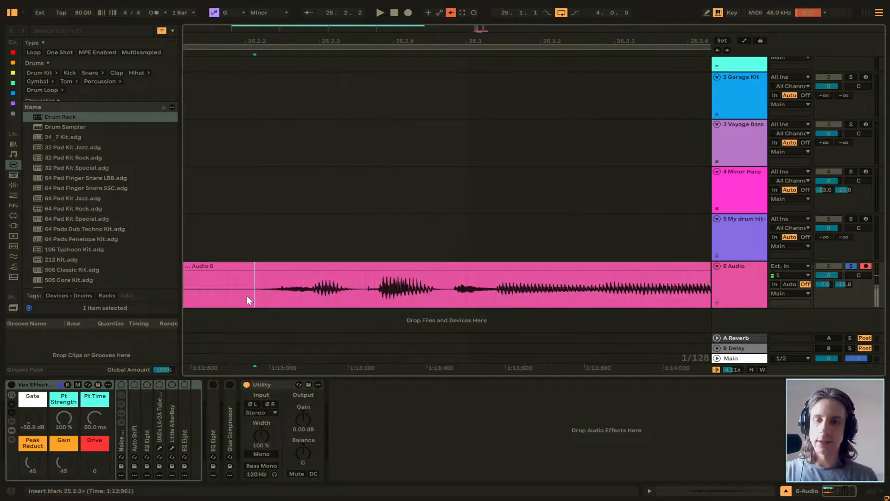
key("ctrl+e")
left_click(237, 263)
scroll(234, 273, "down", 8)
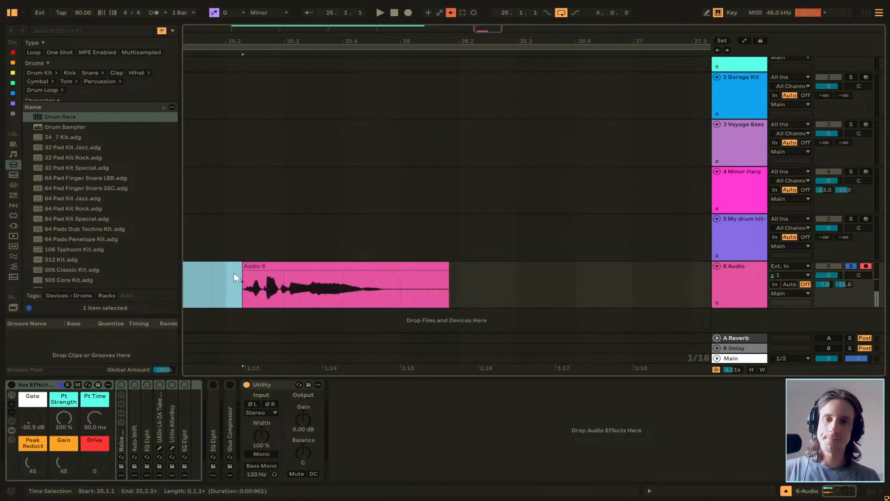
Split the Audio 6 clip at 25.4.4, where the vocal fades out, and delete the trailing silence.
left_click(305, 295)
scroll(304, 296, "up", 8)
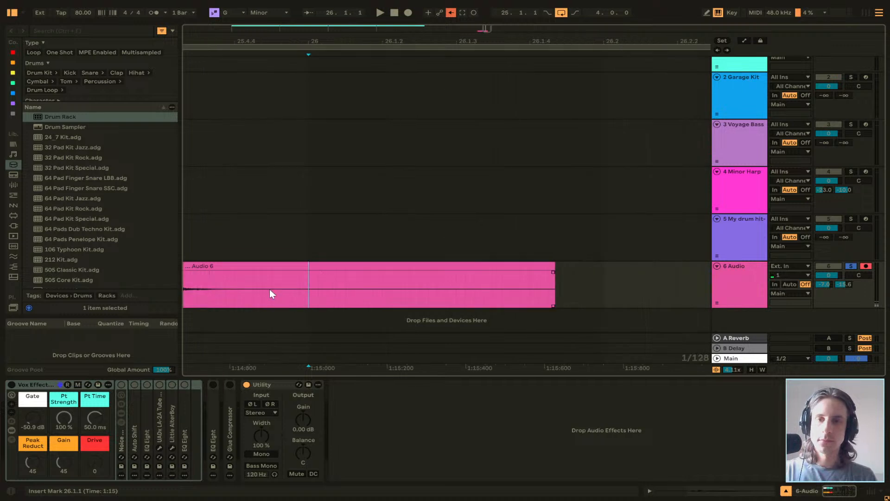
left_click(374, 297)
key("ctrl+e")
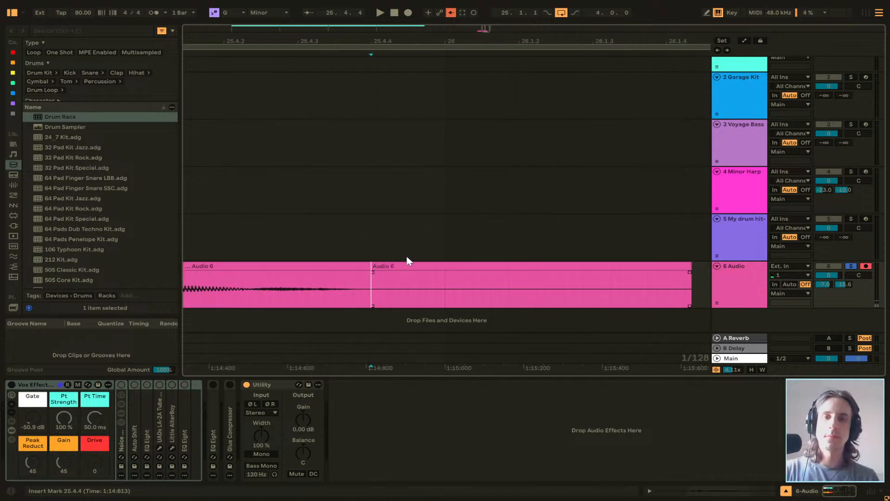
left_click(407, 257)
left_click(407, 263)
key("Delete")
Replace the Audio 9 sample on the E2 pad of the My drum hit-1 rack with the trimmed Audio 6 clip.
left_click(729, 236)
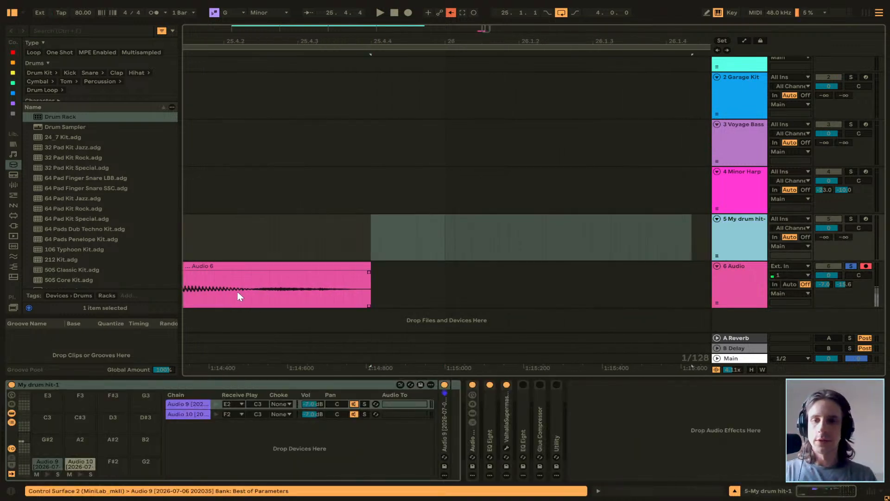
scroll(239, 296, "left", 3)
left_click(46, 472)
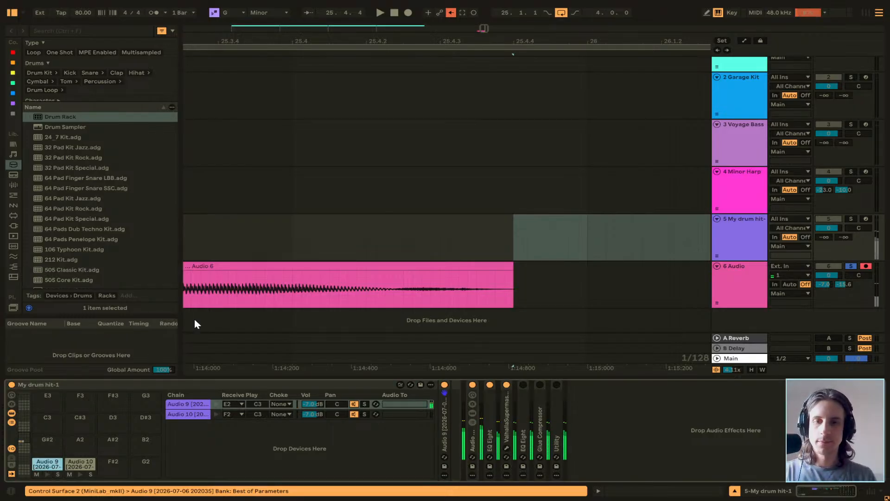
key("space")
left_click(249, 268)
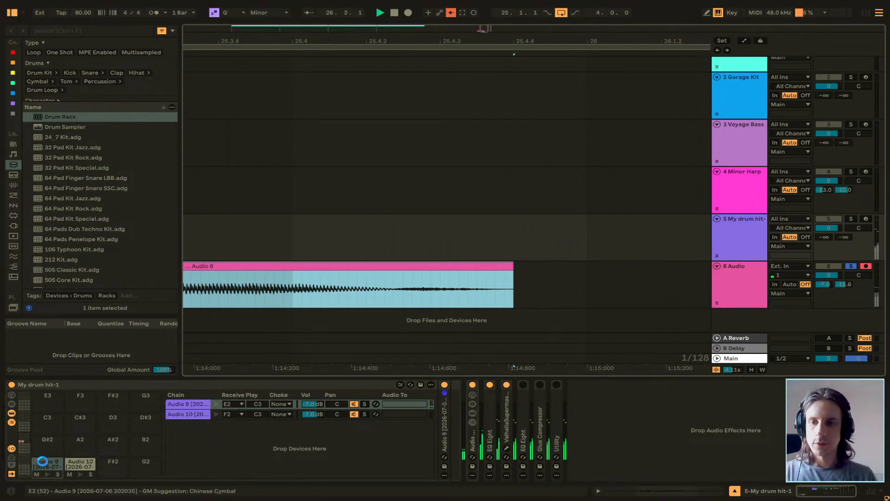
left_click_drag(42, 461, 42, 460)
left_click(505, 388)
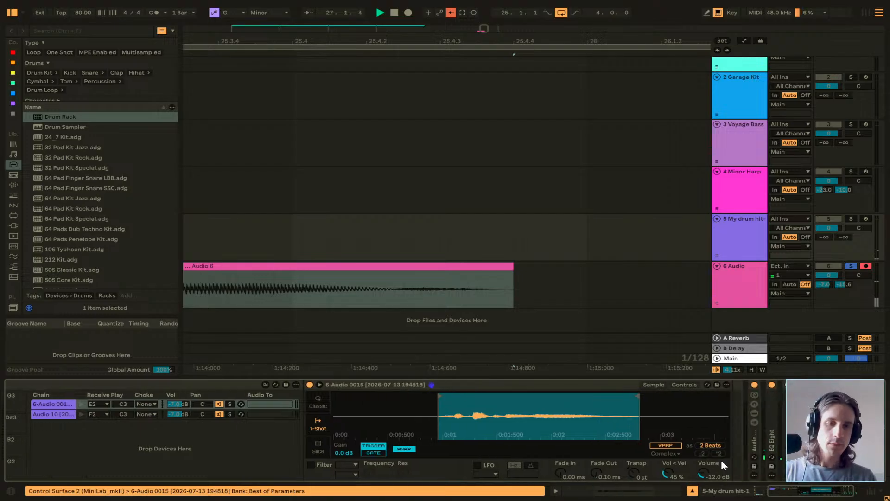
Arm and solo the My drum hit-1 track, audition the new sample, and set its Simpler volume to -3 dB.
left_click(865, 219)
left_click(851, 219, "ctrl")
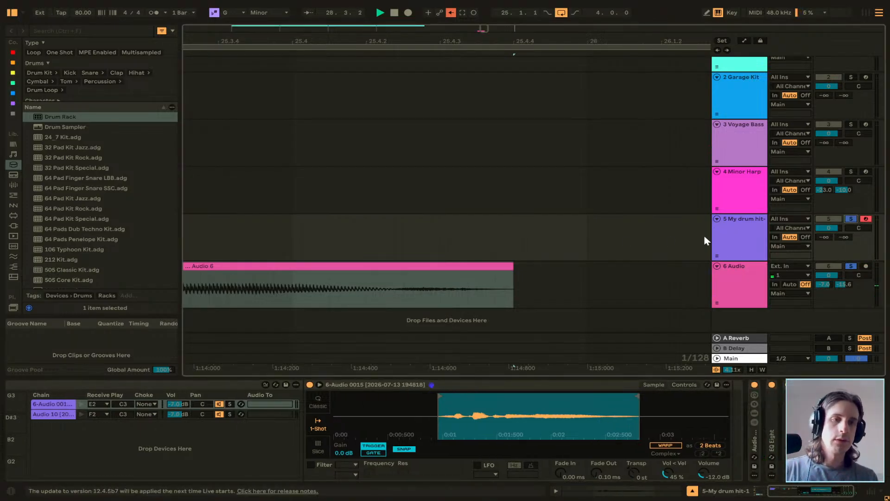
scroll(323, 247, "left", 1)
scroll(322, 246, "down", 5)
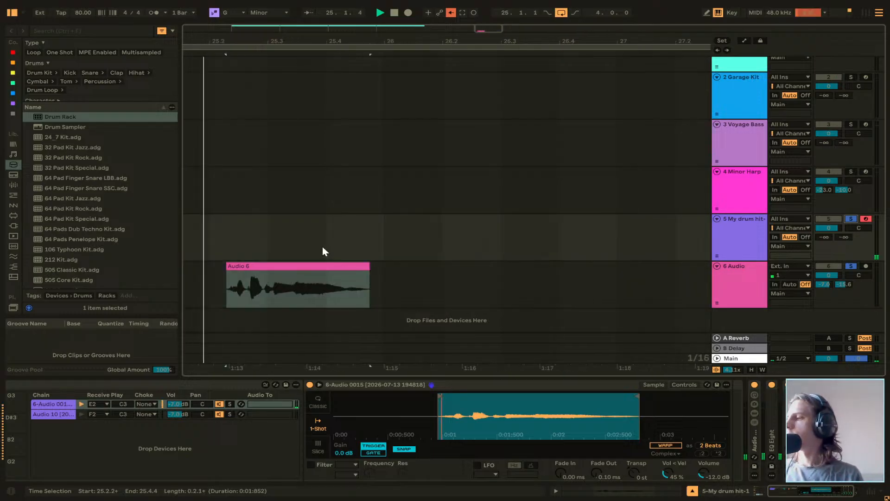
key("space")
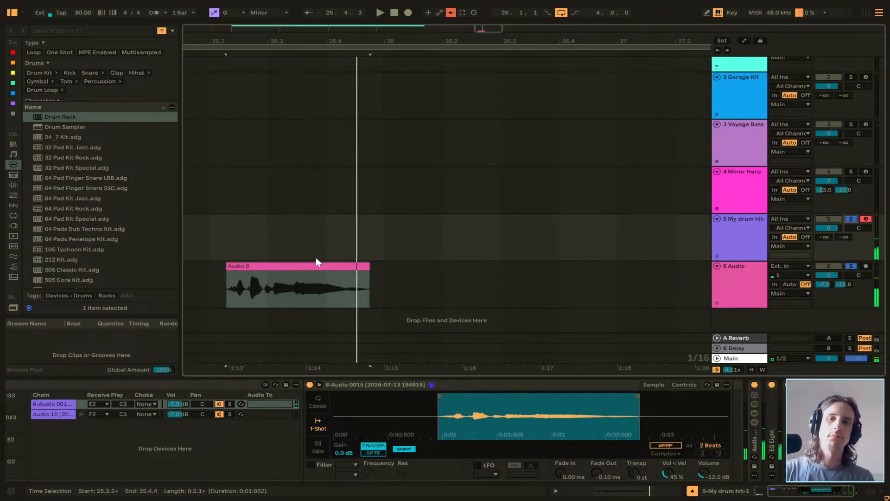
left_click(297, 250)
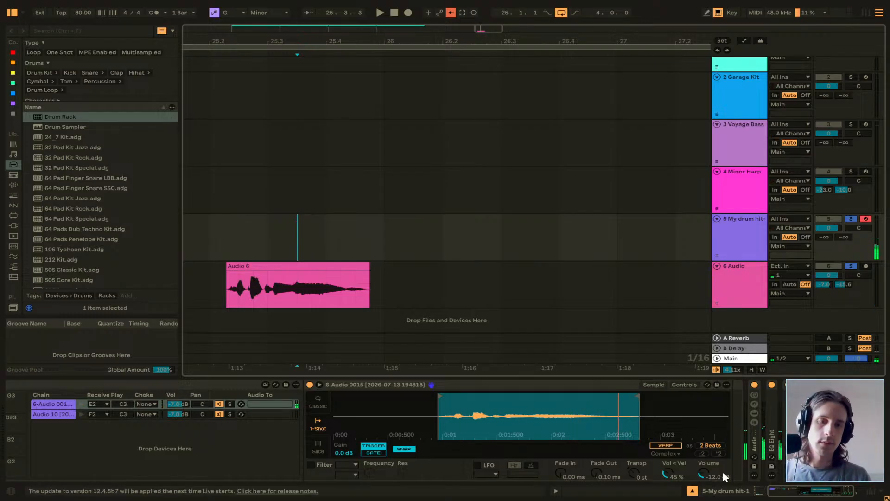
left_click(705, 469)
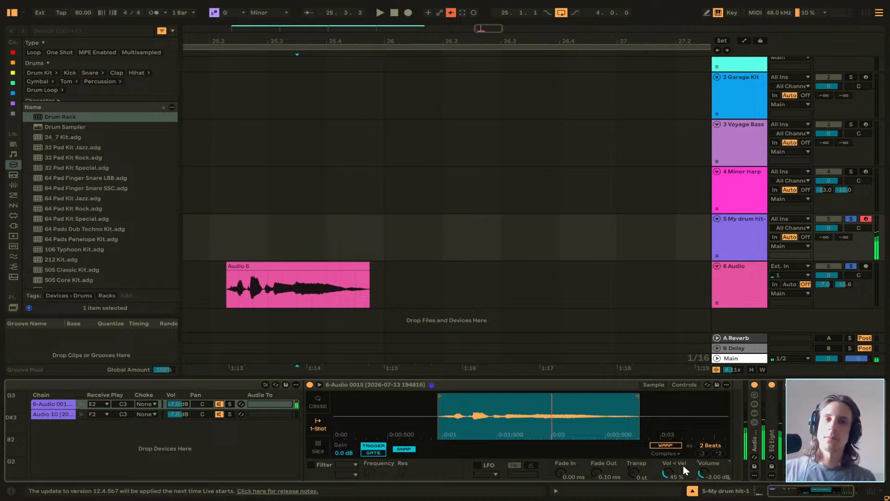
Delete the trimmed Audio 6 clip from the Audio track and place the insert marker at 25.1.1.
left_click(299, 265)
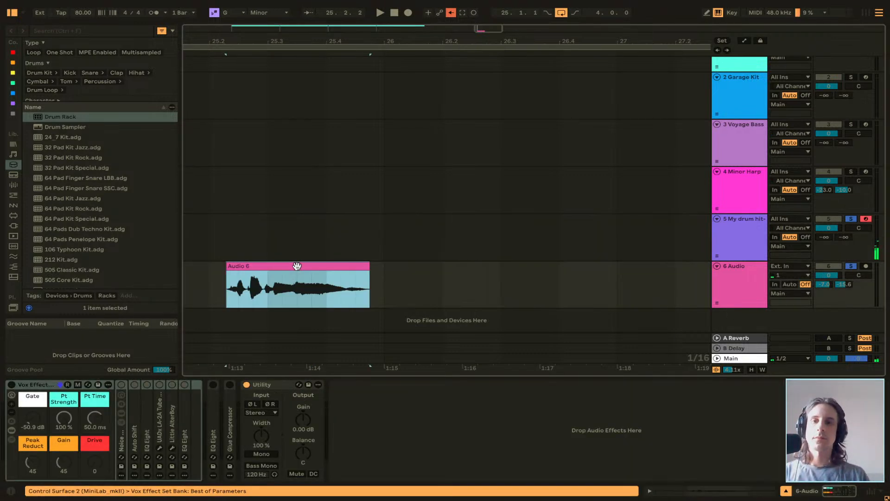
key("space")
key("space")
key("Delete")
left_click(208, 274)
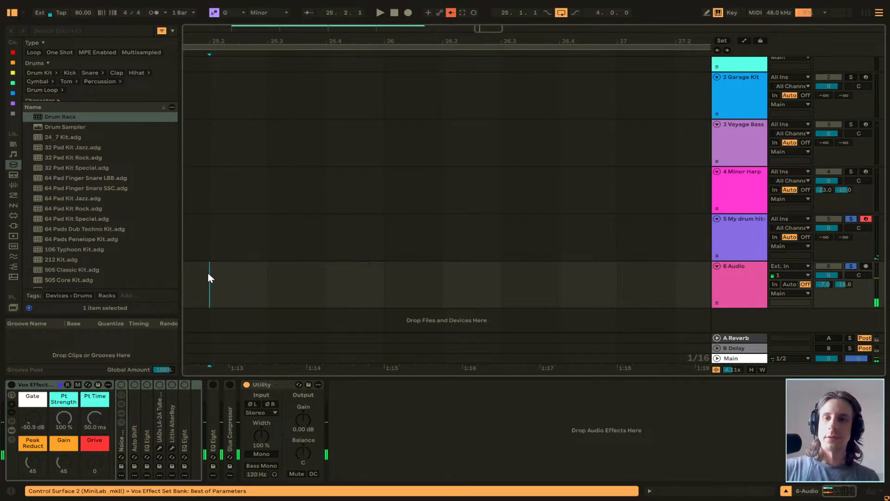
scroll(293, 134, "left", 4)
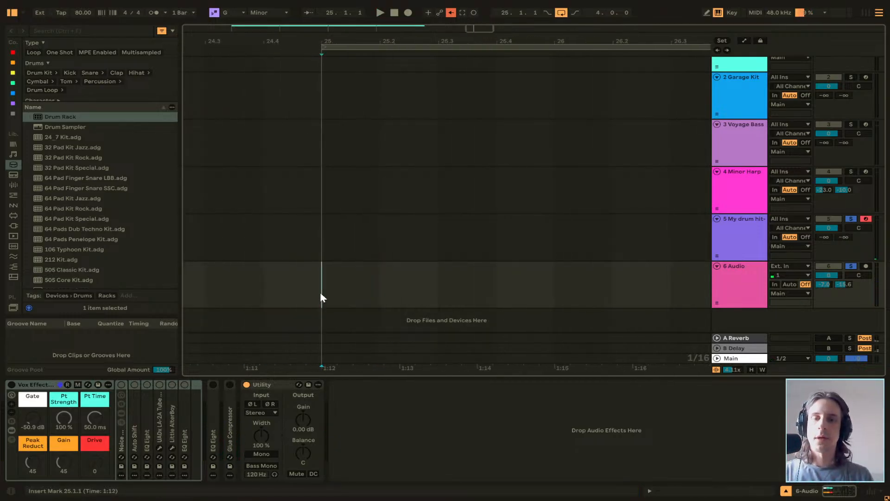
scroll(321, 296, "left", 1)
left_click(410, 14)
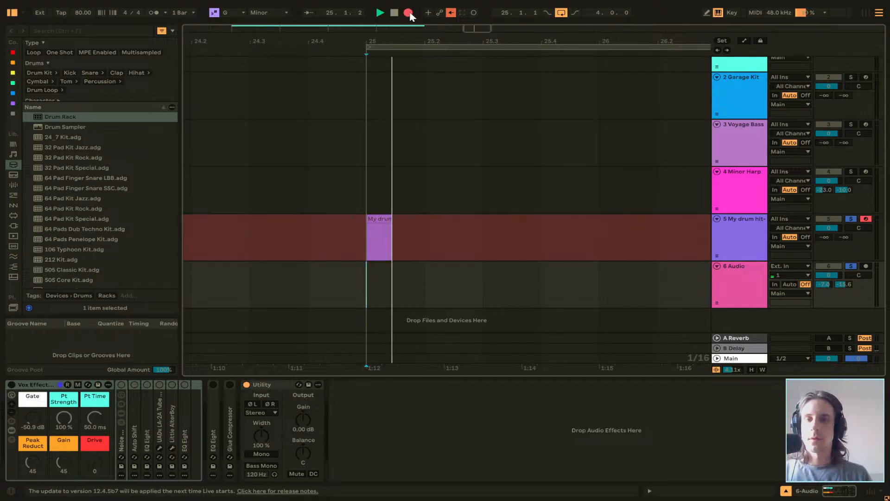
key("space")
left_click(392, 217)
key("Delete")
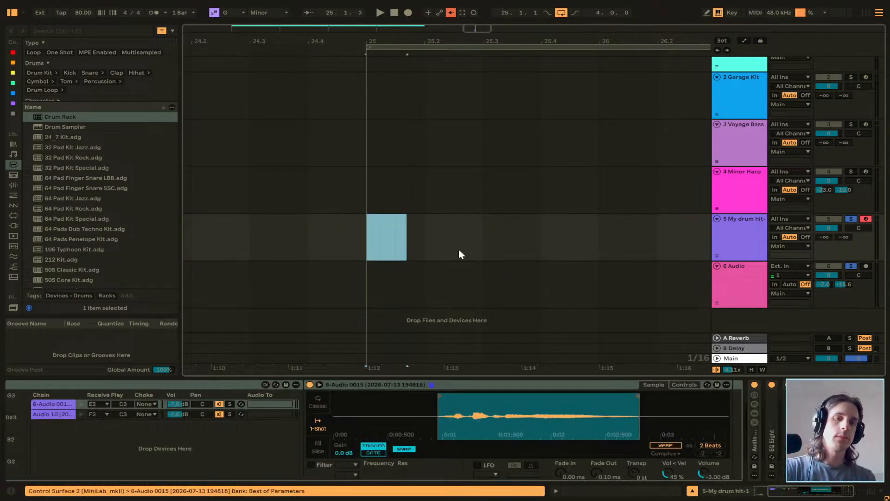
Arm the Audio track, record another vocal take from bar 25, and play back its second sound.
left_click(865, 266)
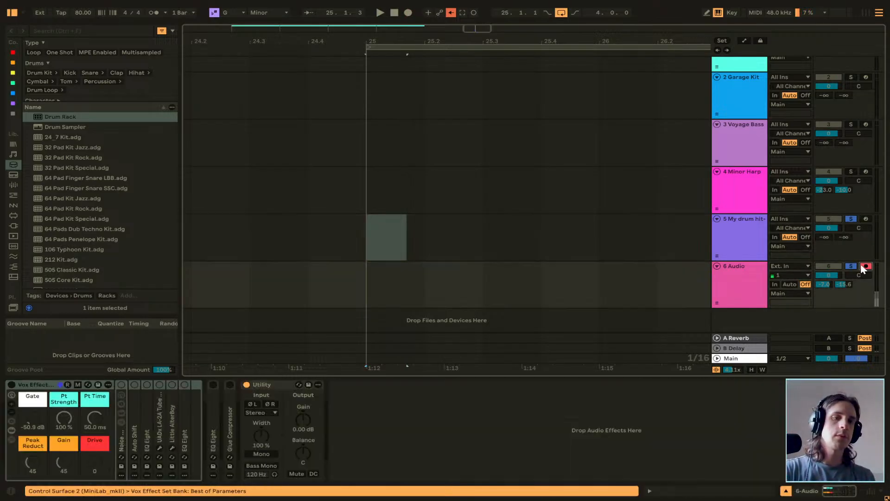
left_click(408, 15)
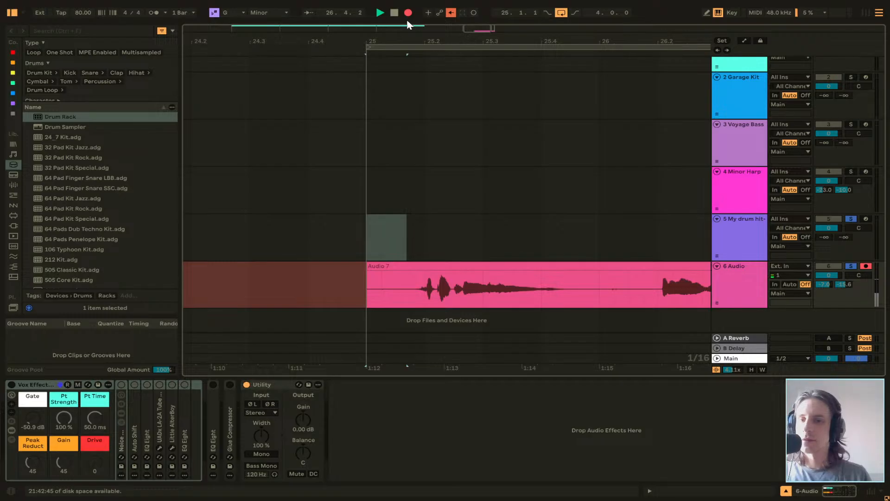
key("space")
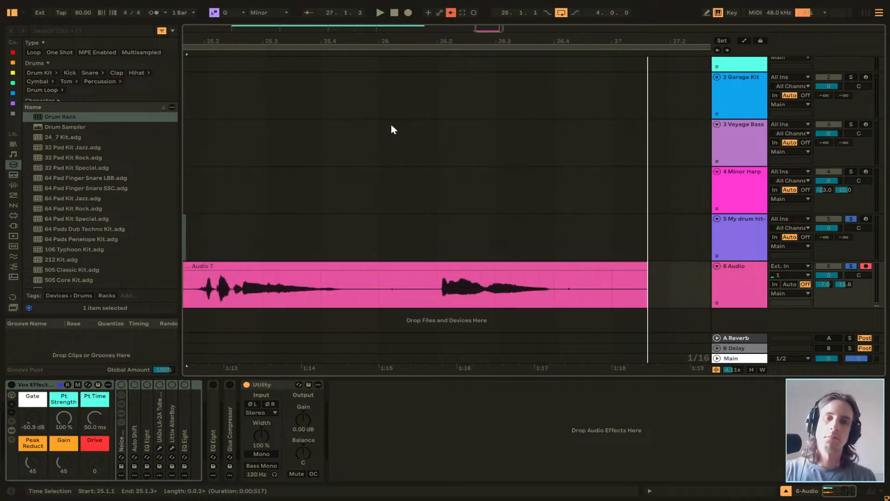
left_click(401, 305)
key("space")
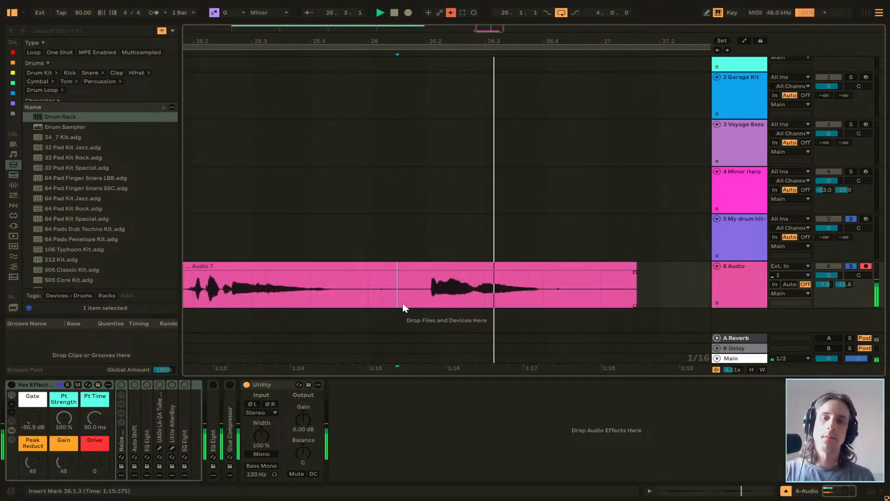
key("space")
Split the Audio 7 clip just before its second vocal sound, near 26.2.1, and delete everything before the cut.
scroll(422, 295, "up", 6)
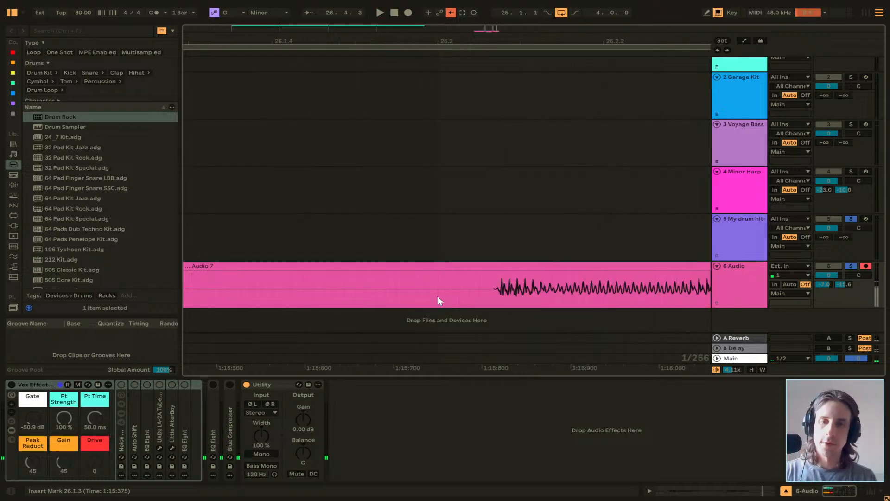
left_click(469, 298)
left_click(480, 298)
key("ctrl+e")
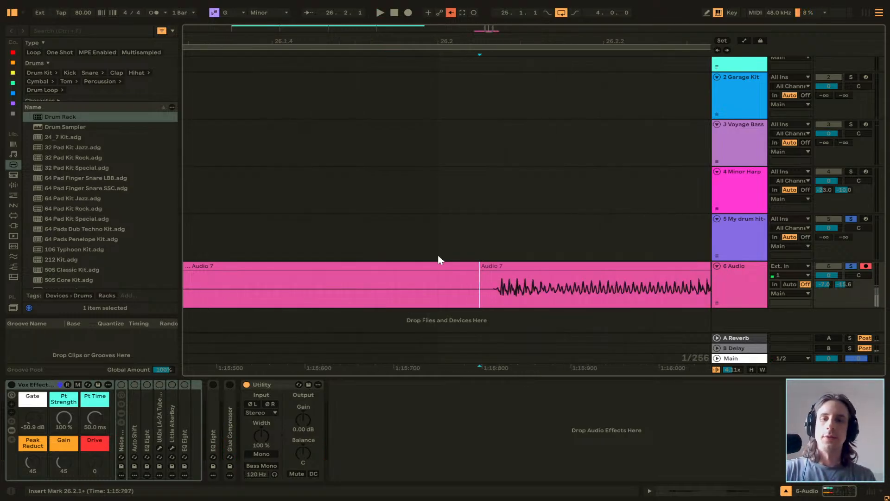
left_click(443, 264)
key("Delete")
Play back the end of the Audio 7 clip, split it just after the sound fades near 26.4.2, and delete the remainder.
scroll(434, 286, "down", 6)
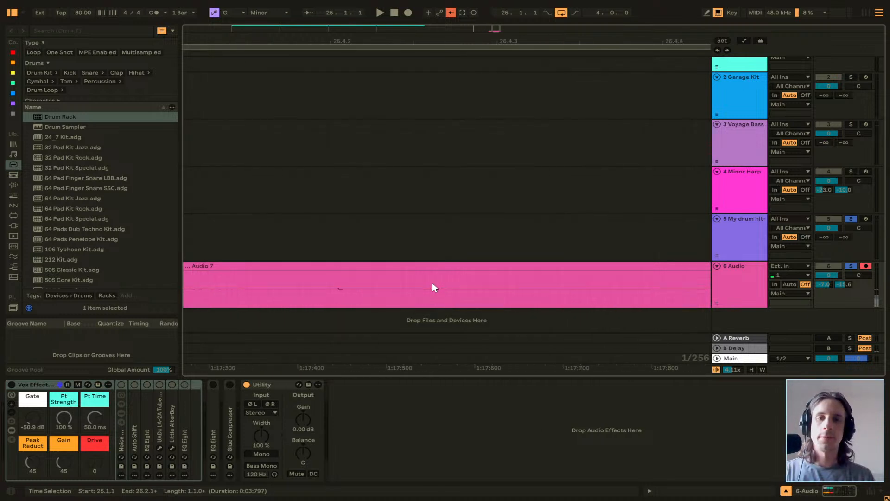
left_click(411, 294)
left_click(371, 296)
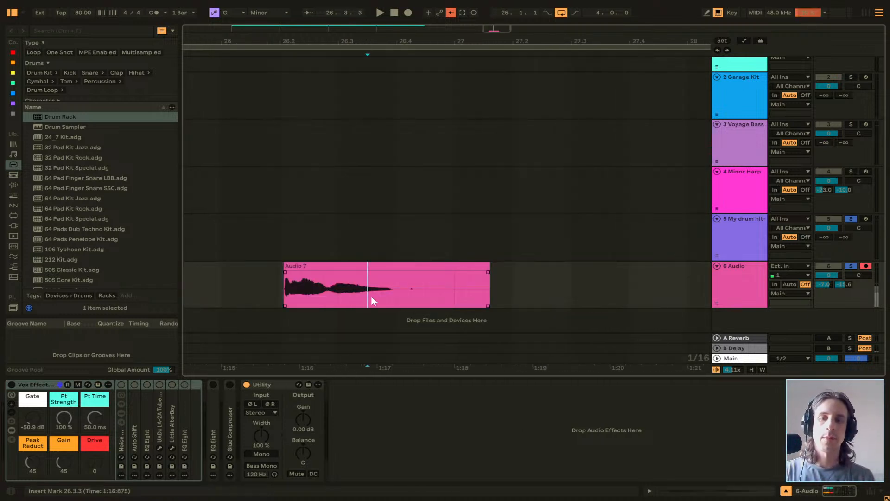
key("space")
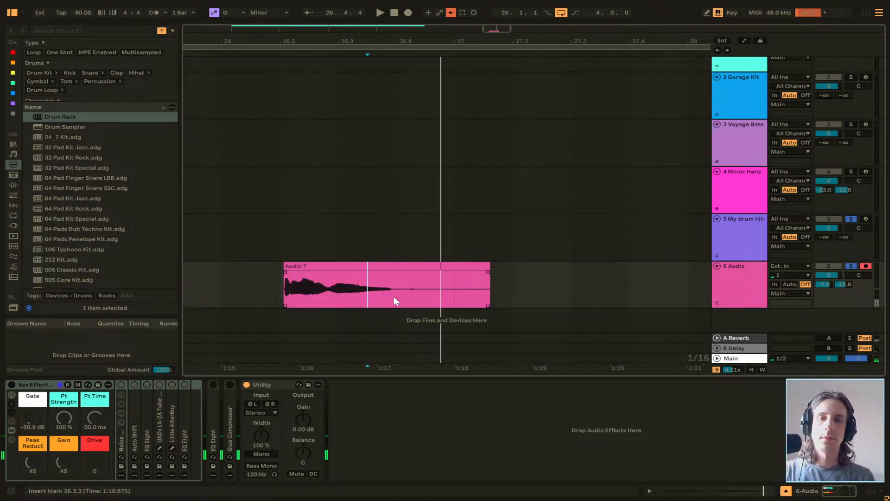
key("space")
left_click(414, 296)
scroll(416, 296, "up", 6)
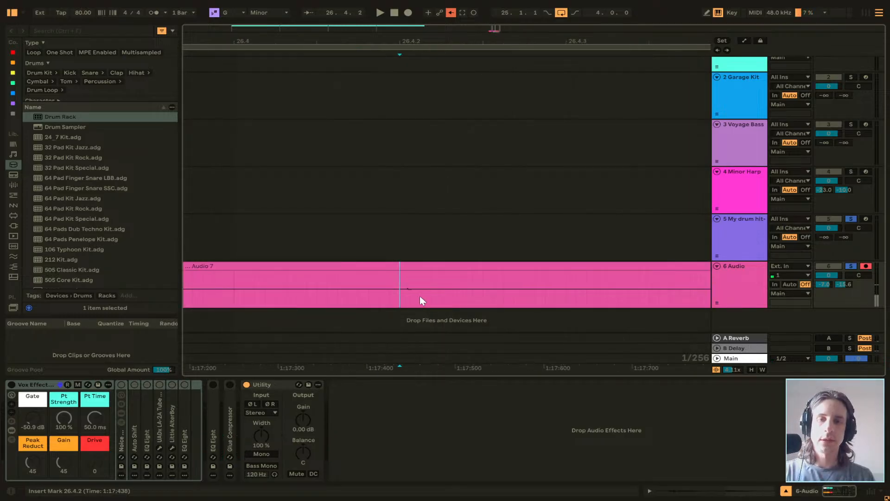
key("ctrl+e")
left_click(437, 266)
key("Delete")
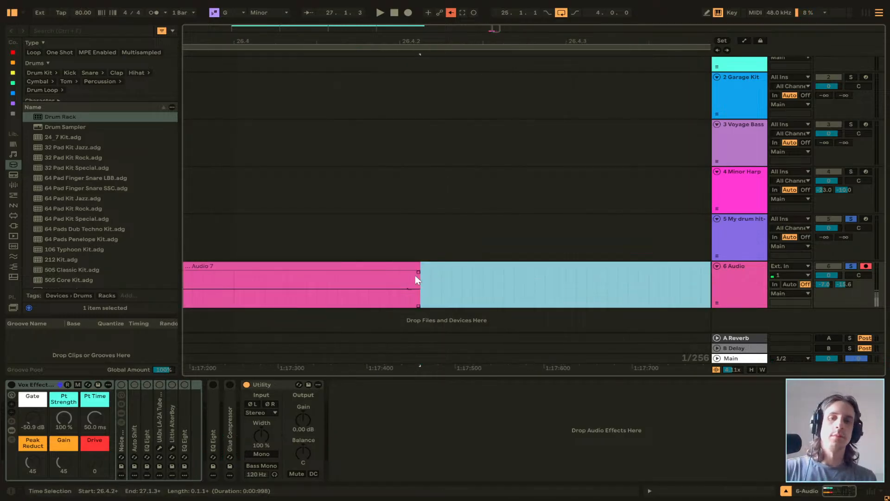
Load the trimmed Audio 7 clip onto the F2 pad of the My drum hit-1 rack and arm that track.
scroll(415, 276, "left", 4)
scroll(415, 274, "down", 8)
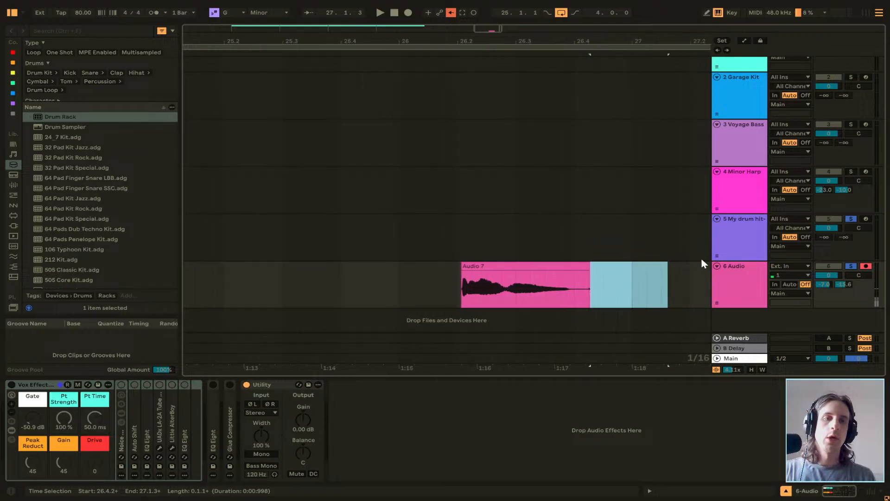
left_click(755, 235)
left_click_drag(550, 265, 61, 414)
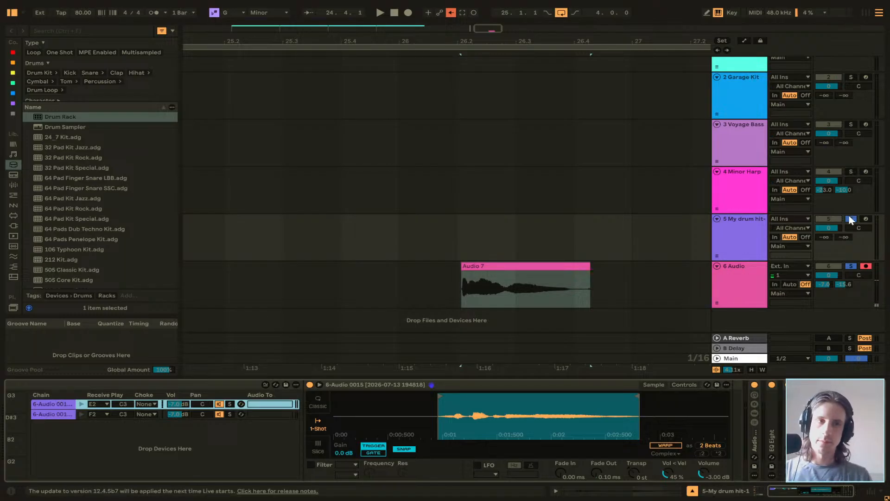
left_click(866, 219)
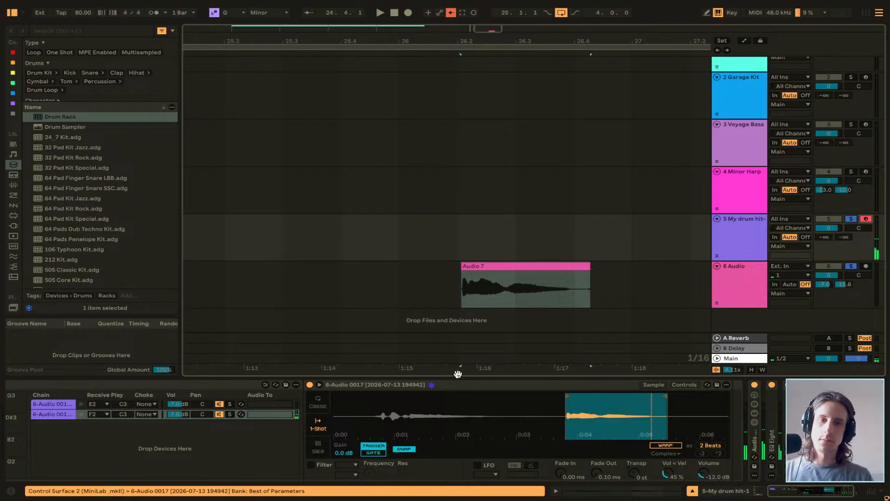
Consolidate the trimmed Audio 7 clip and replace the F2 pad's sample with the consolidated version.
left_click(513, 265)
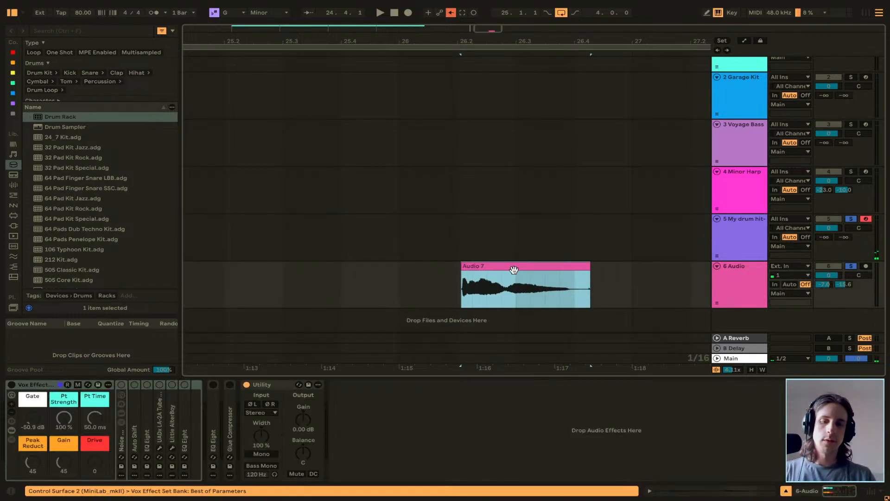
key("ctrl+j")
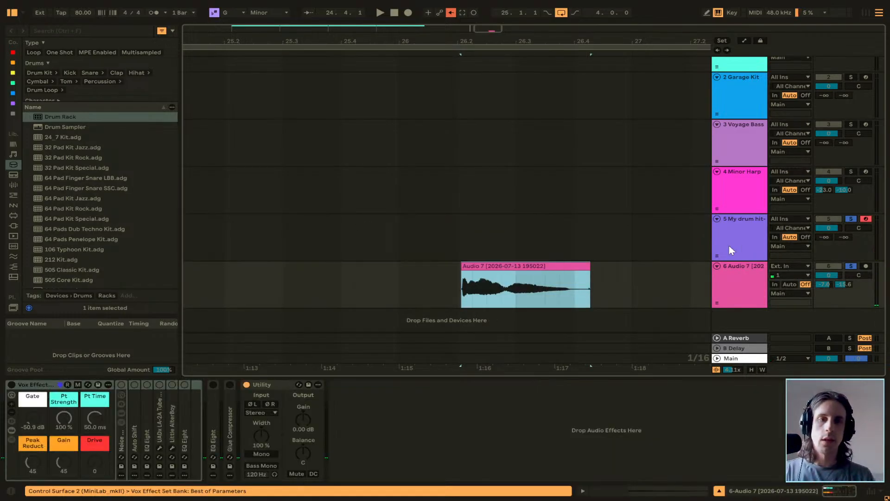
left_click(728, 250)
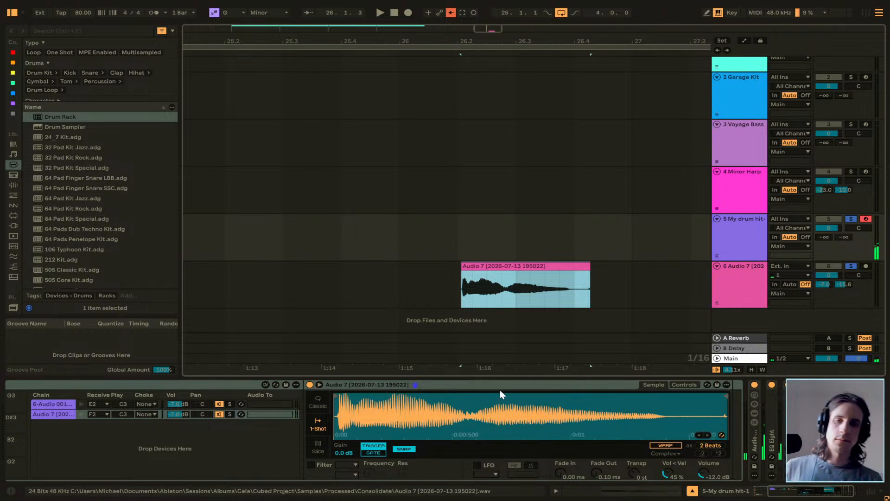
left_click(73, 404)
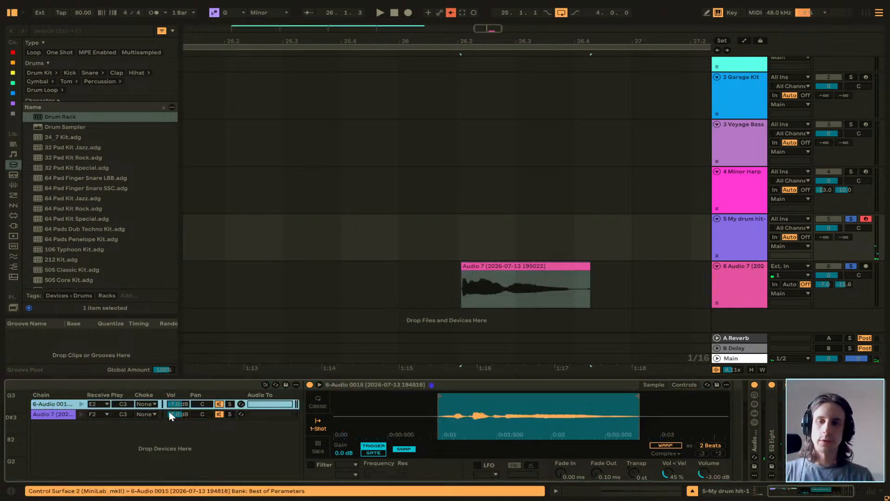
Delete the consolidated Audio 7 clip from the Audio track and place the insert marker at 25.1.2.
left_click(513, 267)
key("Delete")
left_click(287, 274)
scroll(288, 274, "left", 4)
left_click(388, 298)
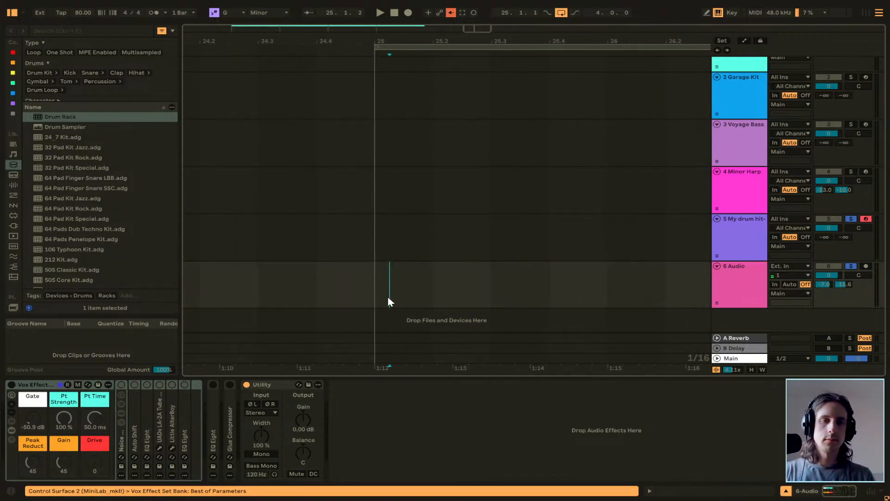
Arm the Audio track and record a new vocal take into the Arrangement from bar 25.
left_click(865, 265)
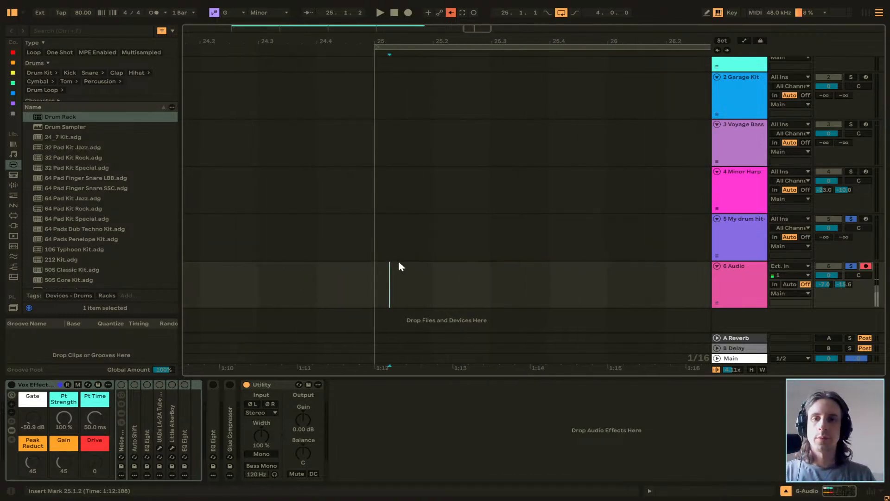
left_click(409, 17)
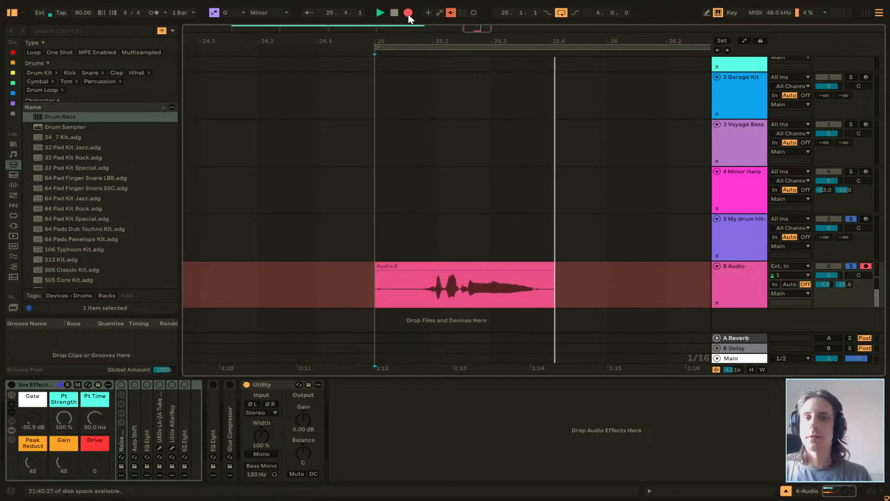
key("space")
Delete the silent start of the Audio 8 clip from 25.1.1 to 25.1.4 and play back the take.
left_click(419, 296)
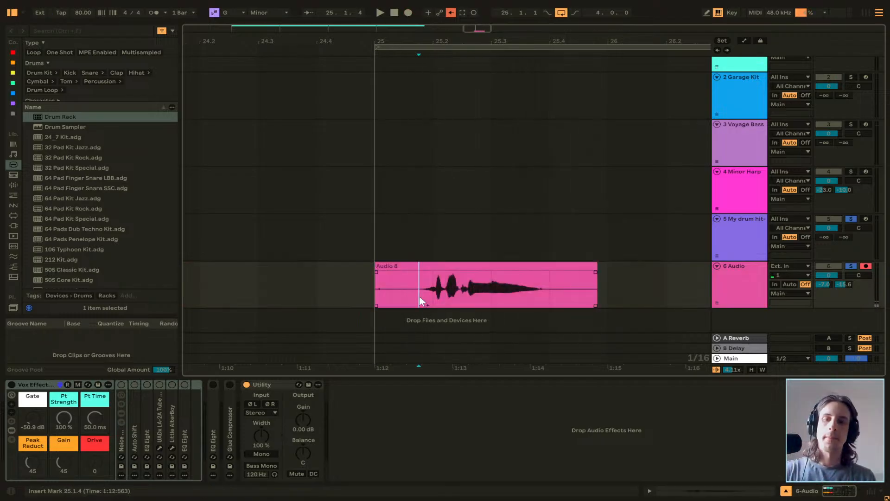
left_click_drag(419, 296, 375, 292)
key("Delete")
left_click(428, 282)
key("space")
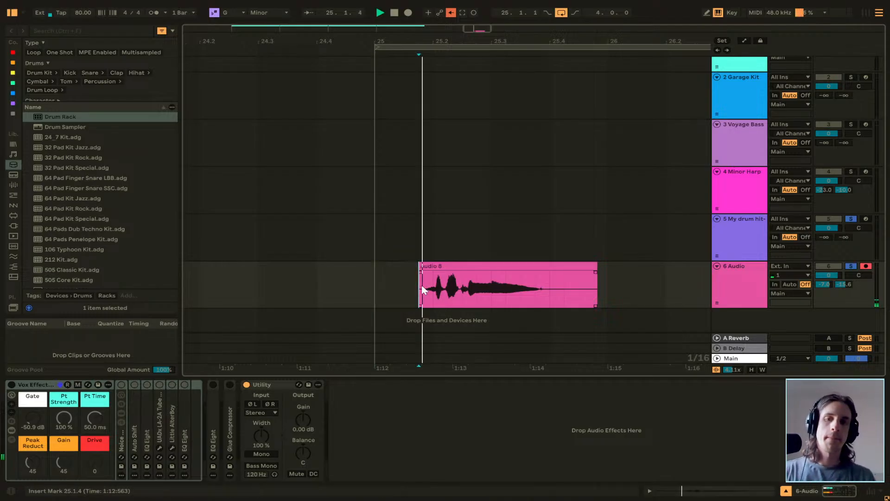
key("space")
Split the Audio 8 clip at 25.4.1, delete the silent tail, and consolidate the remaining clip.
left_click(550, 301)
key("ctrl+e")
left_click(572, 266)
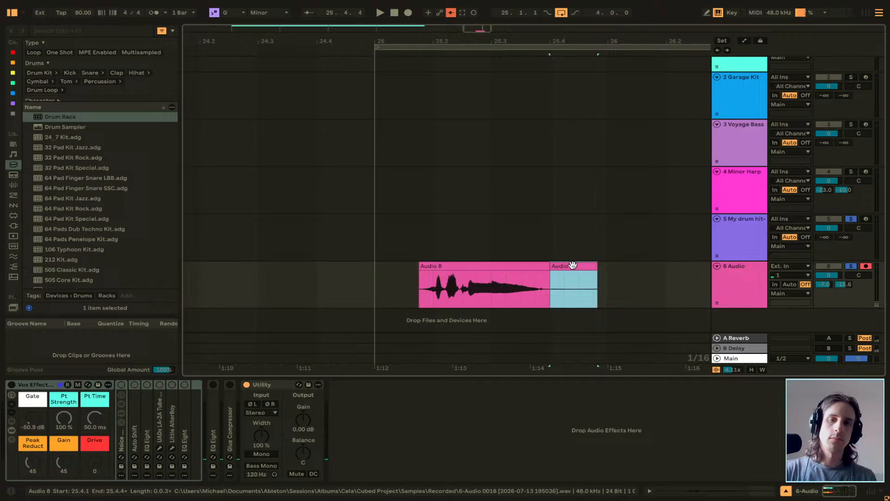
key("Delete")
left_click(469, 269)
key("ctrl+j")
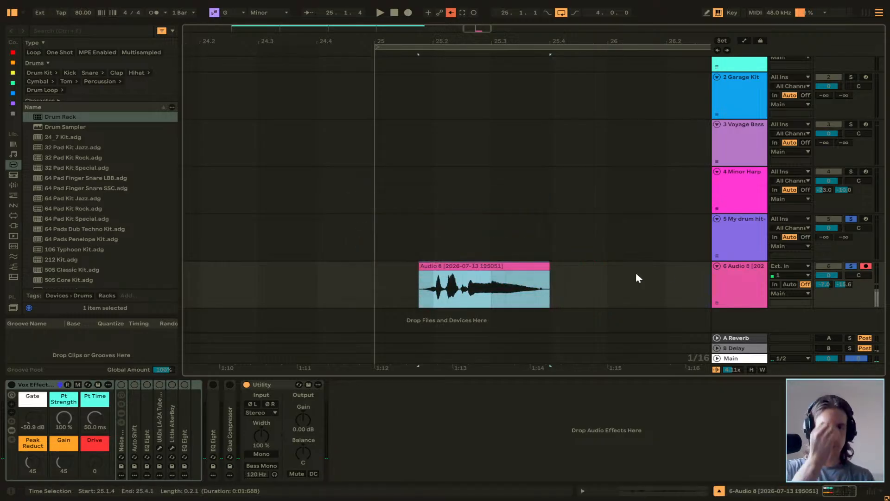
Replace the E2 pad's sample in the My drum hit-1 rack with the consolidated Audio 8 clip and arm that track.
left_click(735, 250)
left_click_drag(455, 265, 456, 406)
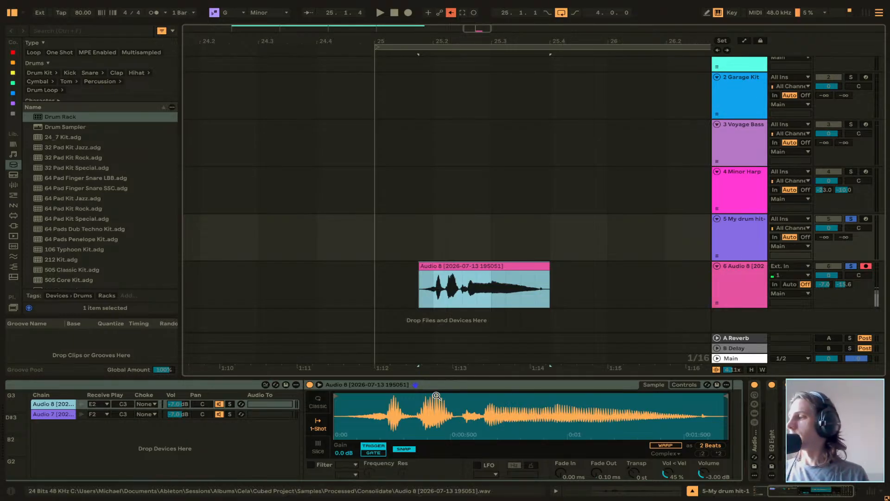
left_click(865, 218)
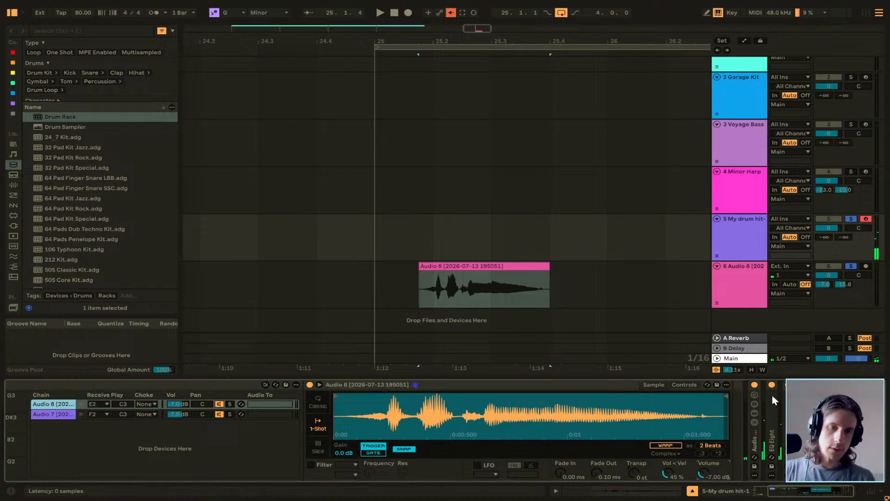
Set the Audio 8 Simpler's volume to -12 dB and fold the Audio 7 Simpler in the device chain.
key("Down")
key("Down")
key("Down")
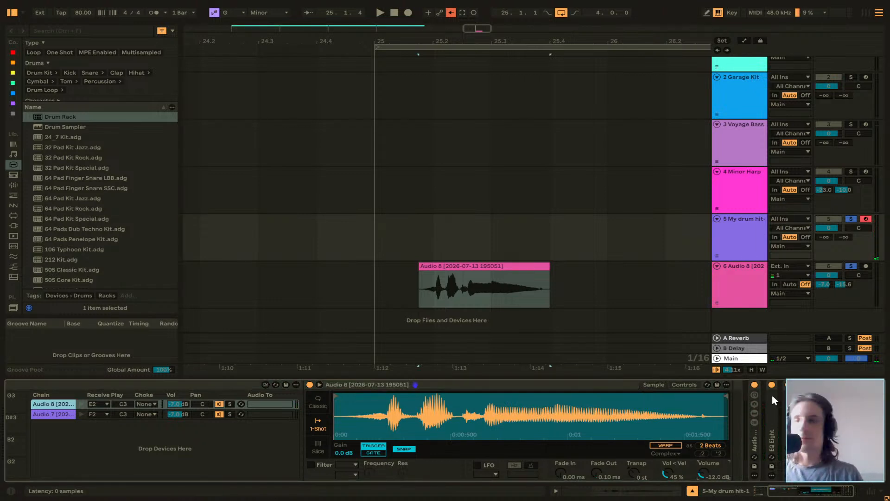
key("Down")
key("Down")
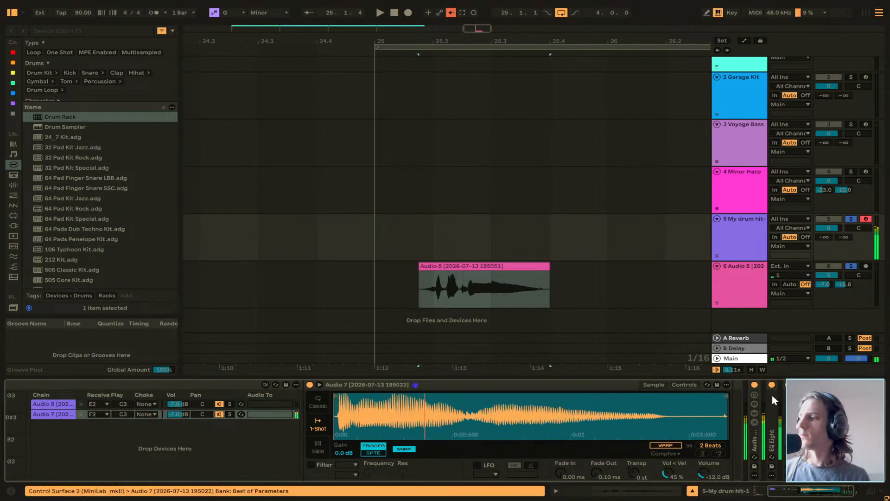
double_click(567, 382)
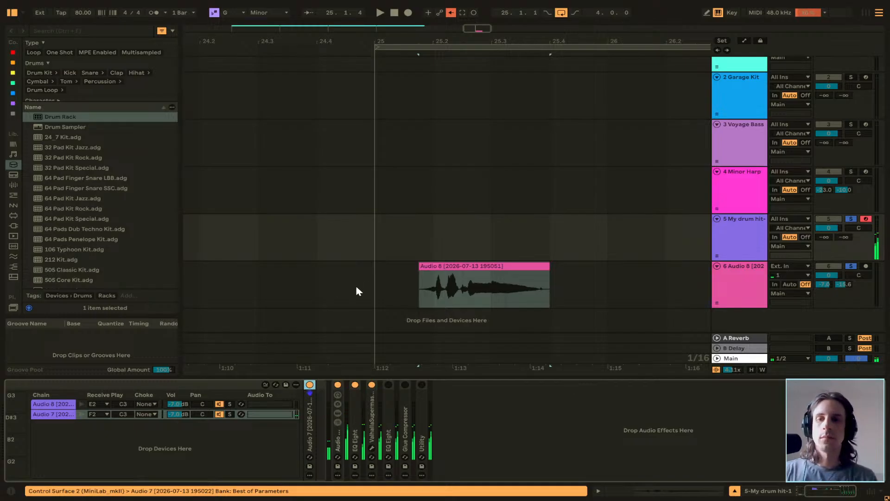
Delete the consolidated Audio 8 clip from the Audio track and turn off the track solos.
scroll(366, 280, "down", 8)
left_click(397, 287)
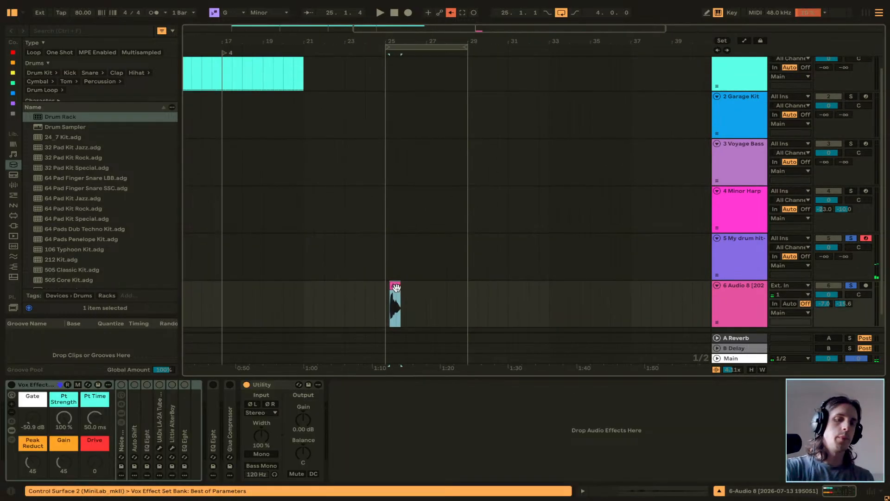
key("Delete")
left_click(850, 286)
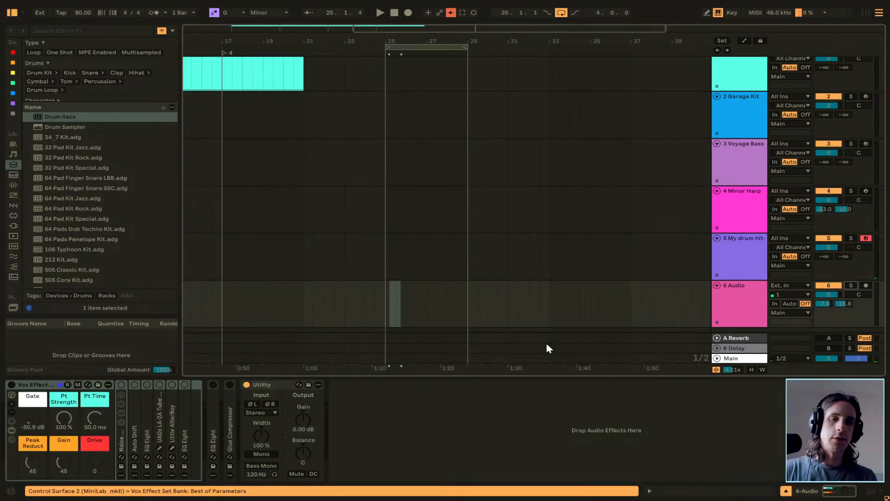
Place the insert marker at 25.1.1 on the Audio track and turn off the Arrangement loop.
left_click(392, 302)
scroll(416, 306, "down", 1)
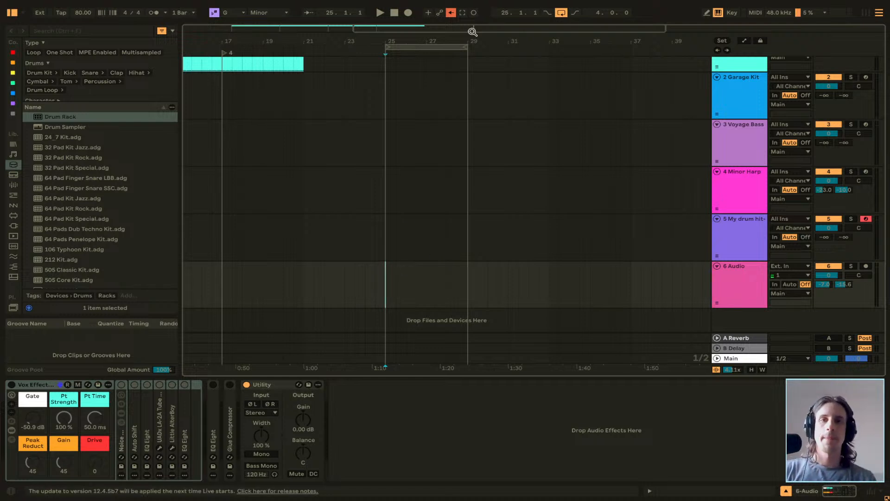
left_click(561, 13)
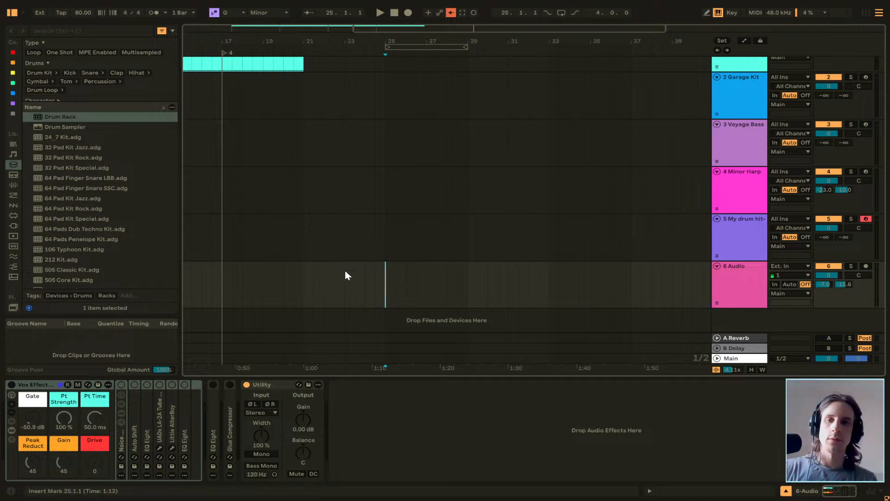
Launch scene 4 in Session View and return to Arrangement View.
key("Right")
key("Right")
key("Right")
key("Tab")
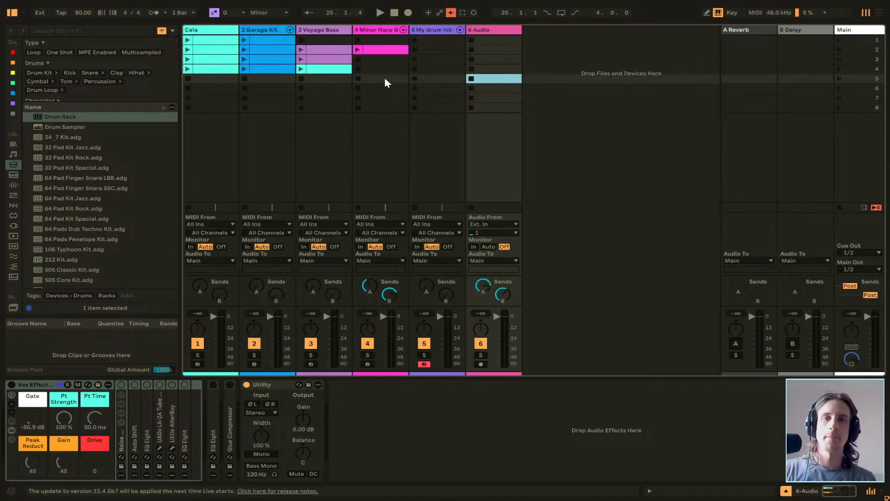
left_click(834, 68)
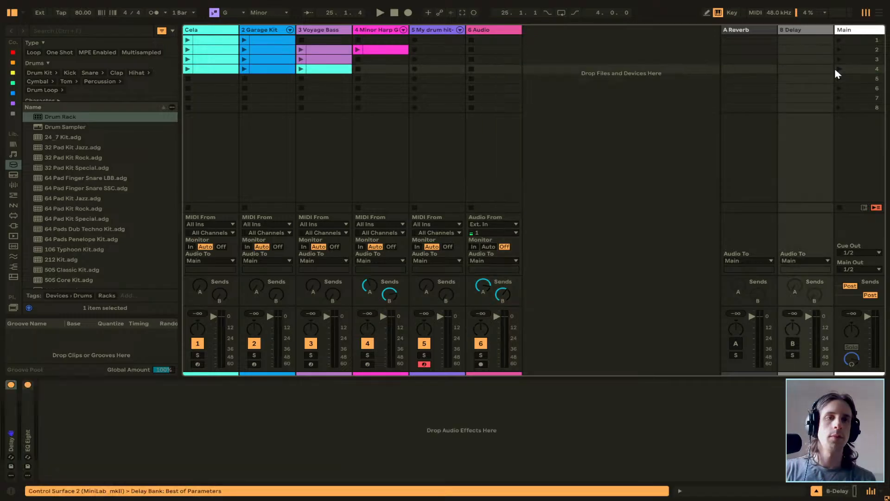
key("Tab")
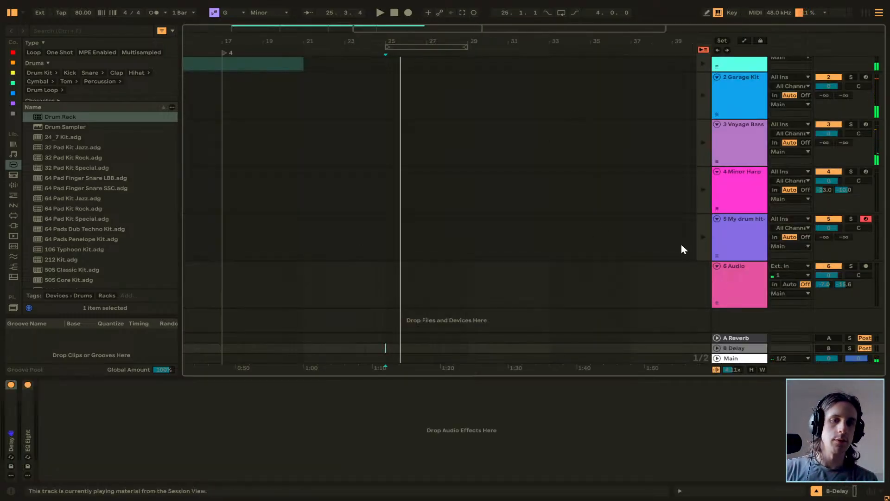
Arm the Audio track and record a longer vocal take from bar 25 to about bar 33 over the scene 4 clips.
left_click(866, 266)
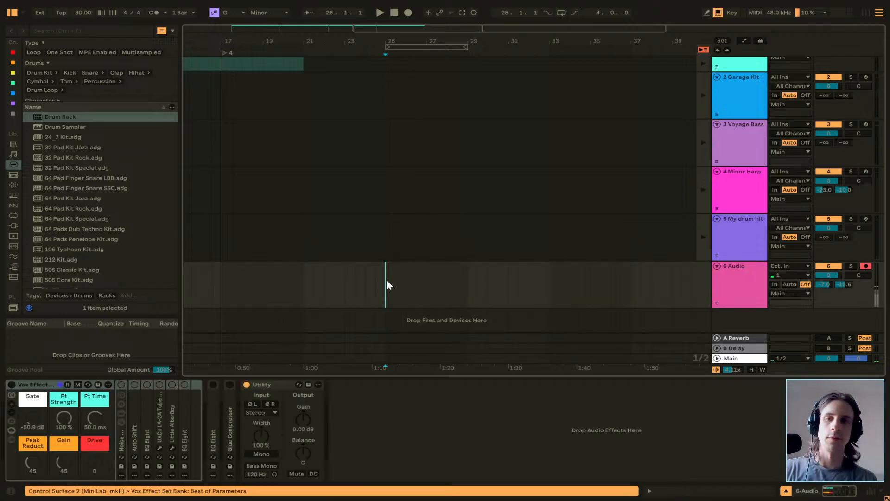
key("space")
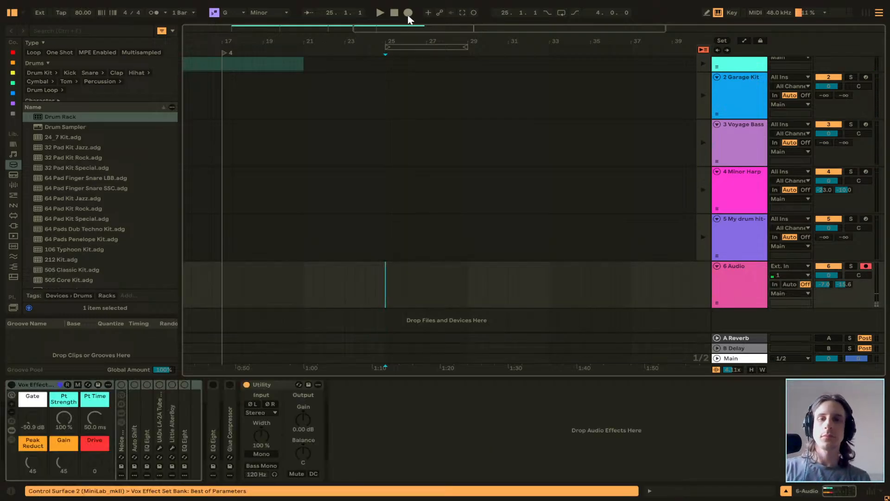
left_click(408, 12)
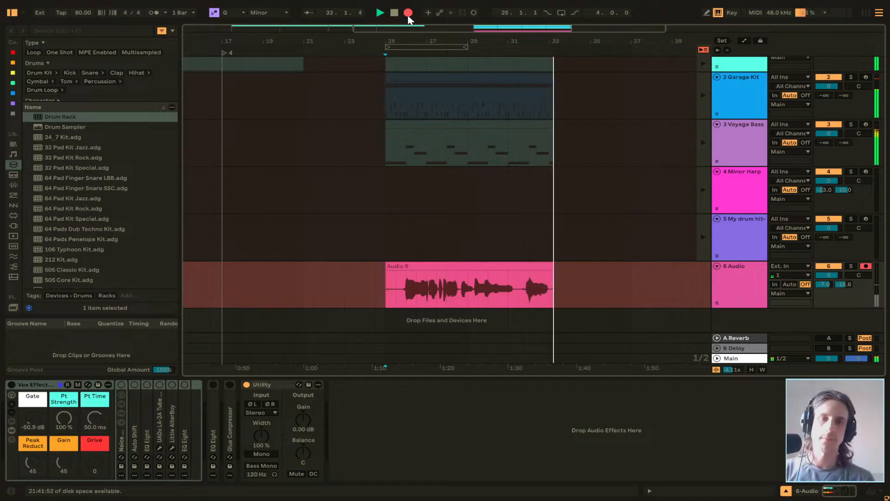
key("space")
Trim the silence off the start of the Audio 9 clip so that it begins at about 25.4.3.
scroll(405, 301, "up", 10)
left_click(388, 300)
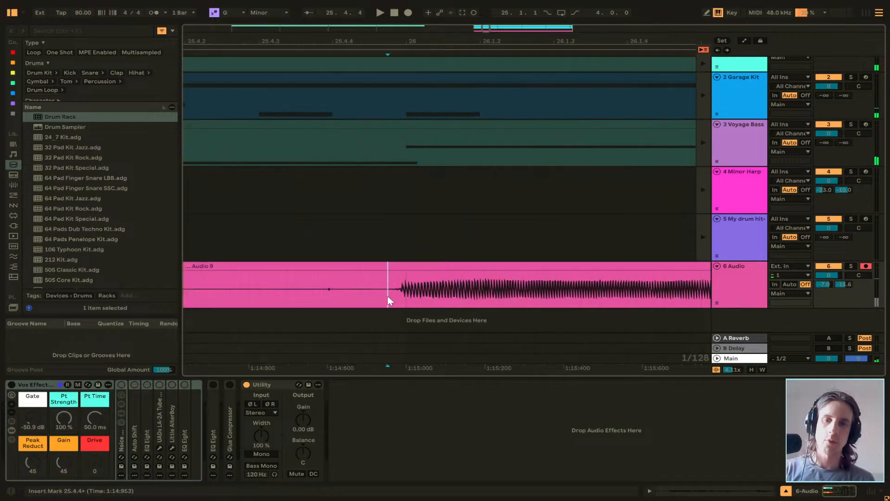
left_click(304, 300)
left_click(288, 267)
key("Delete")
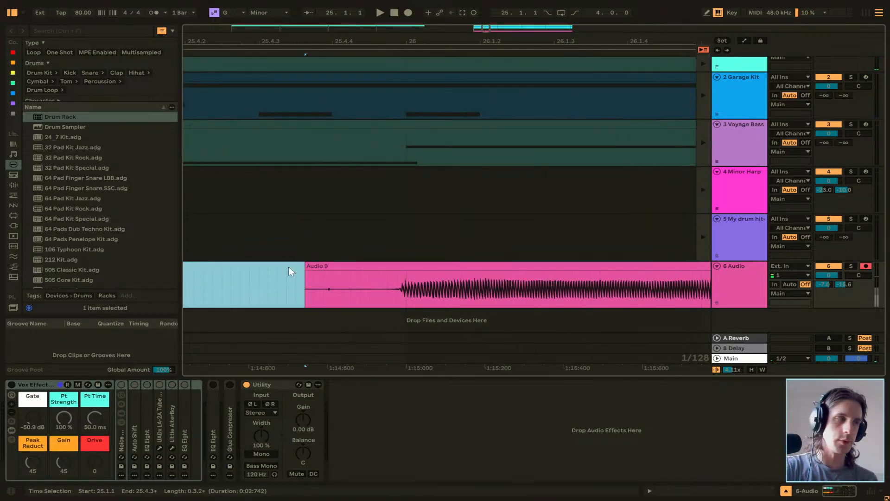
left_click(299, 270)
scroll(299, 270, "down", 10)
Play back the trimmed Audio 9 vocal clip together with the other tracks.
left_click(364, 266)
key("space")
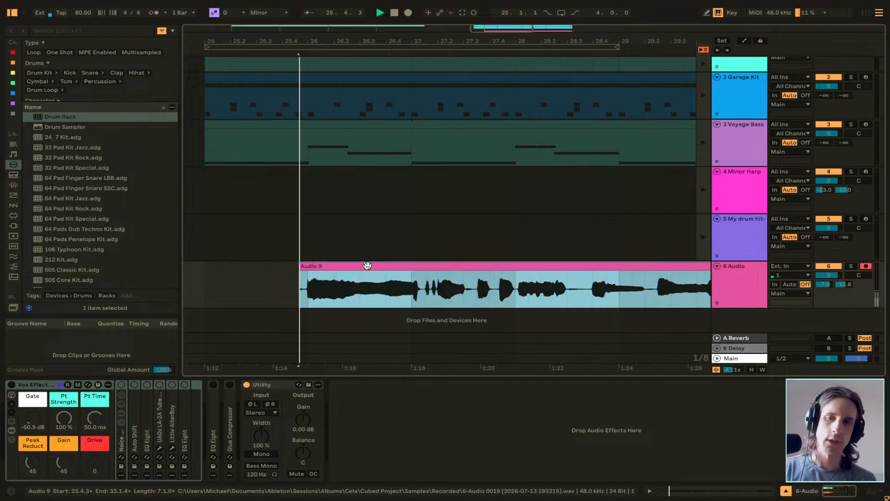
scroll(367, 265, "down", 4)
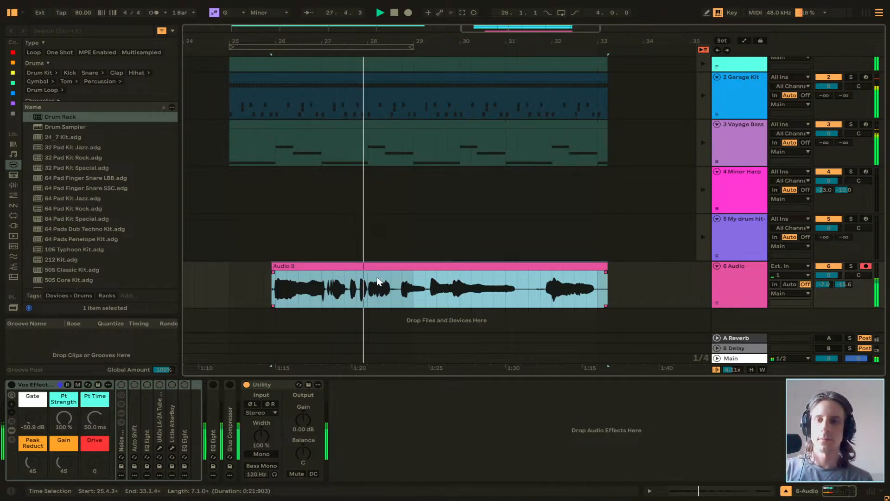
key("space")
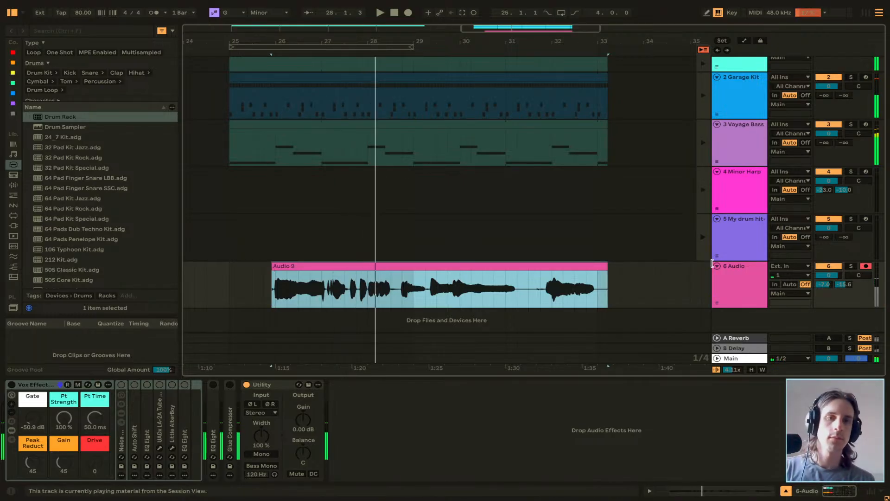
Duplicate the My drum hit-1 track, then rename the original Vox Stabs and the copy Vox Amb.
left_click(737, 237)
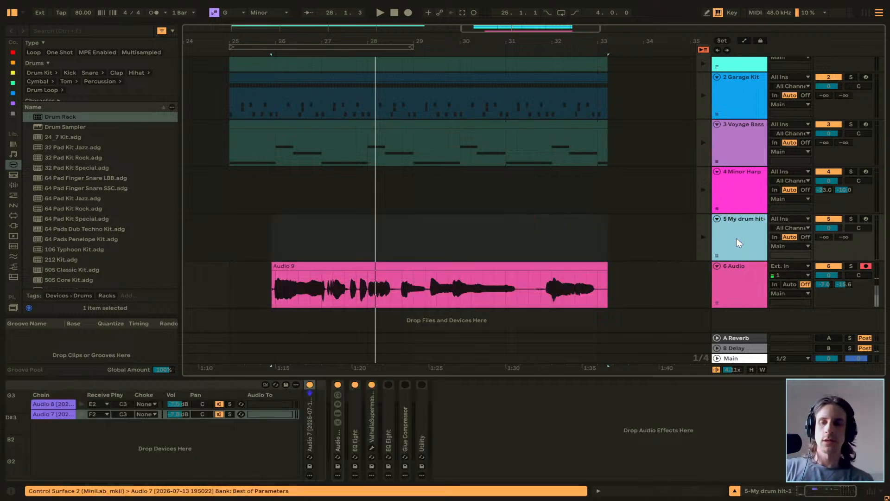
key("ctrl+d")
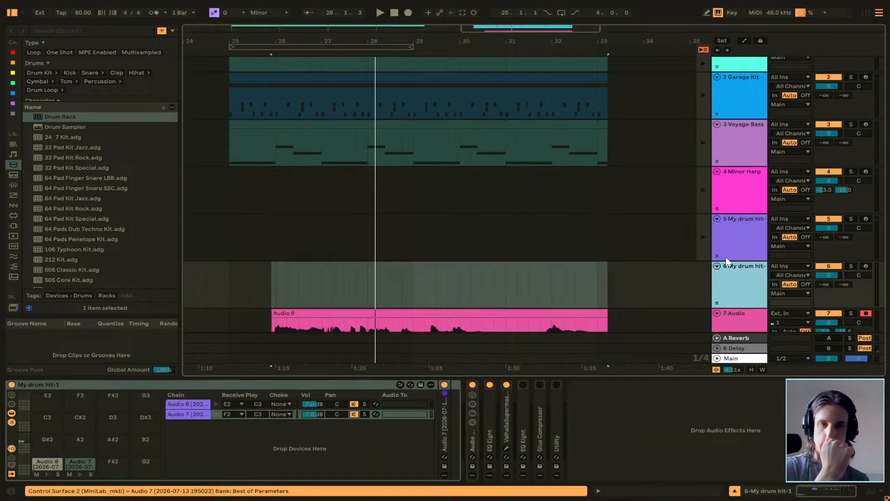
left_click(745, 230)
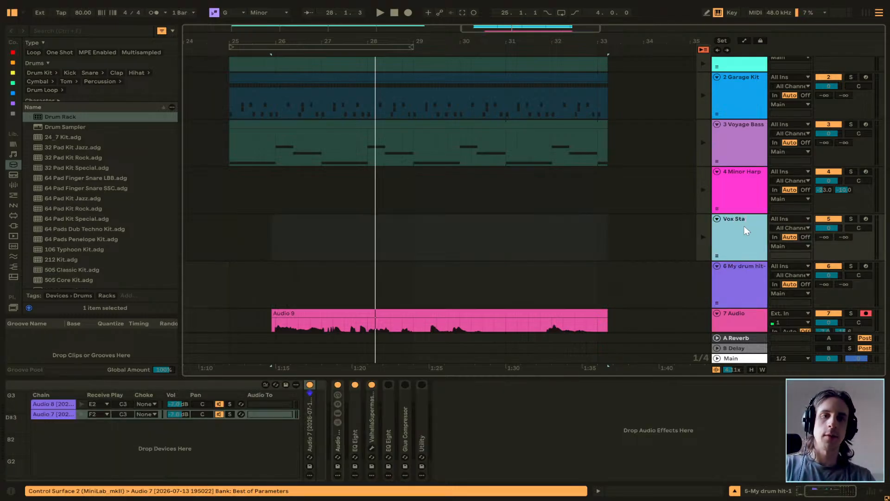
type("bs")
left_click(741, 275)
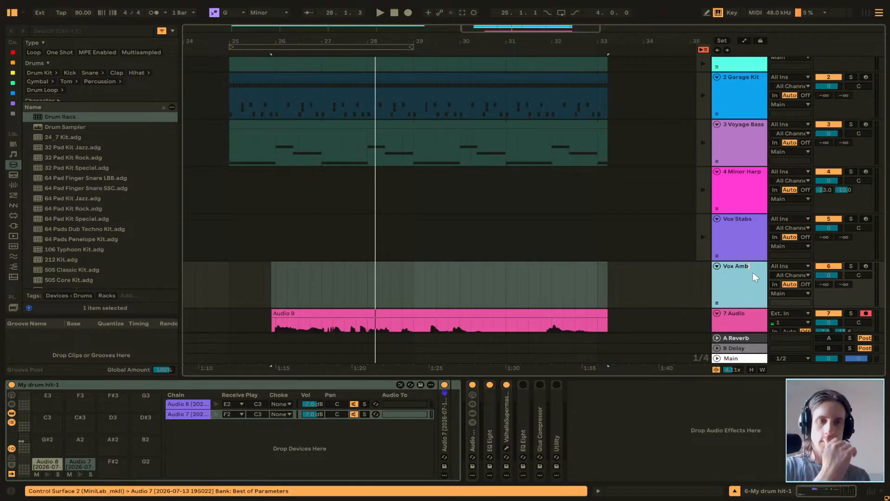
type("Vox Amb")
key("Return")
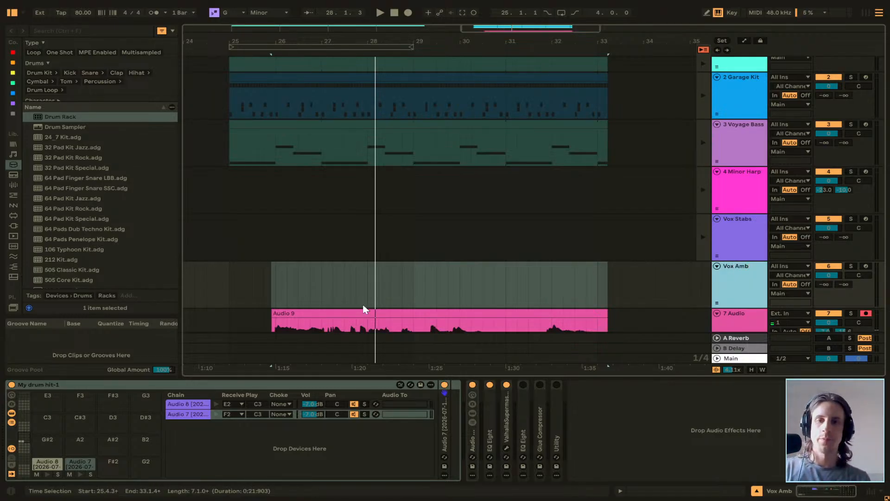
Consolidate the trimmed Audio 9 clip and recolour the Vox Amb track pale lavender.
scroll(365, 301, "down", 2)
left_click(373, 267)
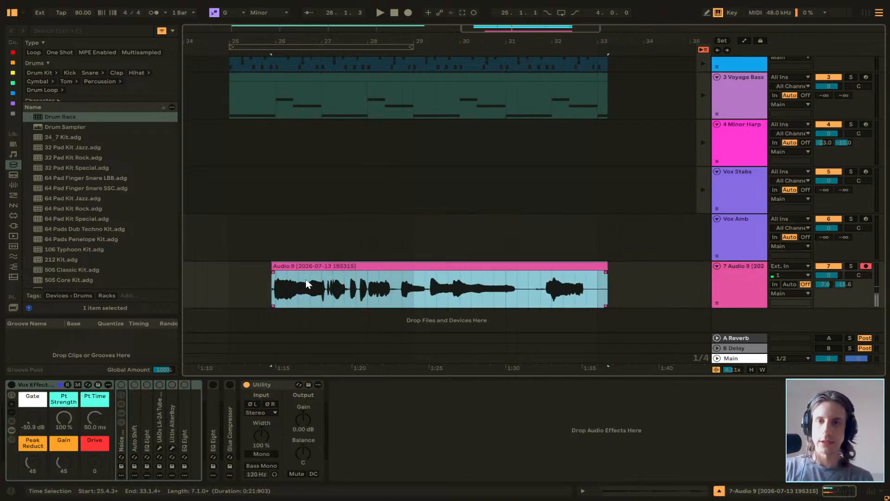
left_click(712, 241)
right_click(748, 250)
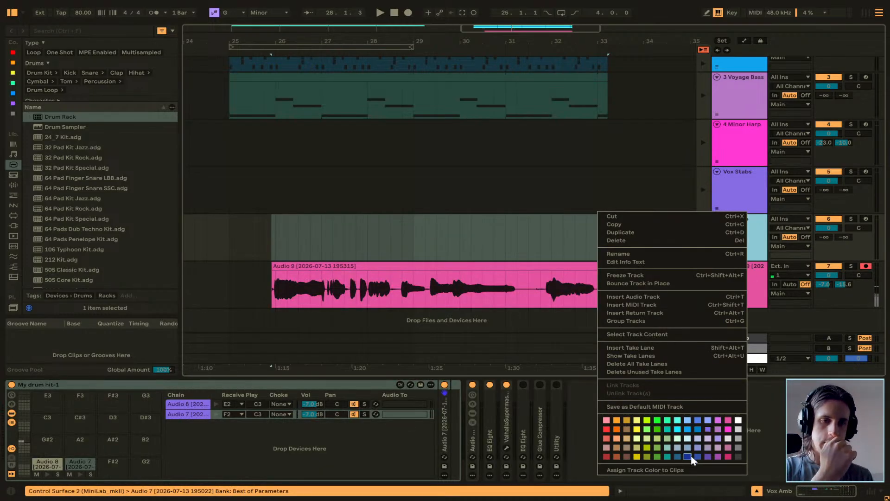
left_click(697, 438)
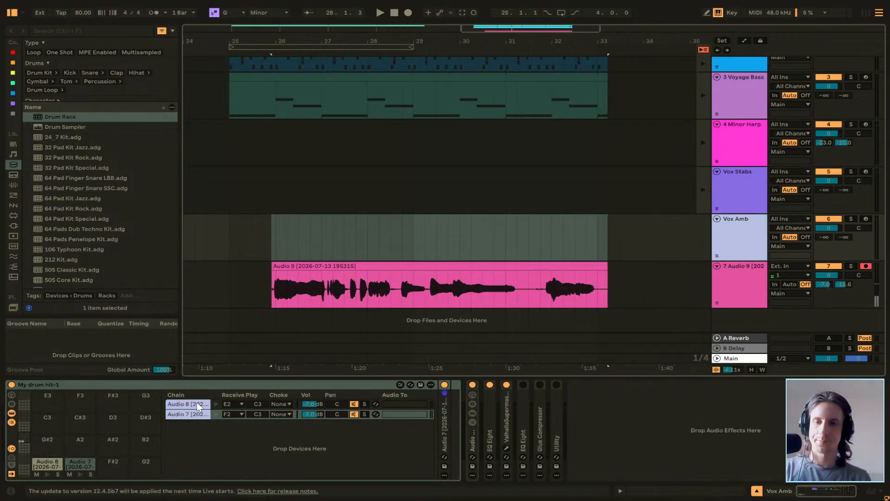
Delete the Audio 7 chain from the Vox Amb track's drum rack and select the Audio 8 pad.
left_click(194, 418)
key("Delete")
left_click(47, 468)
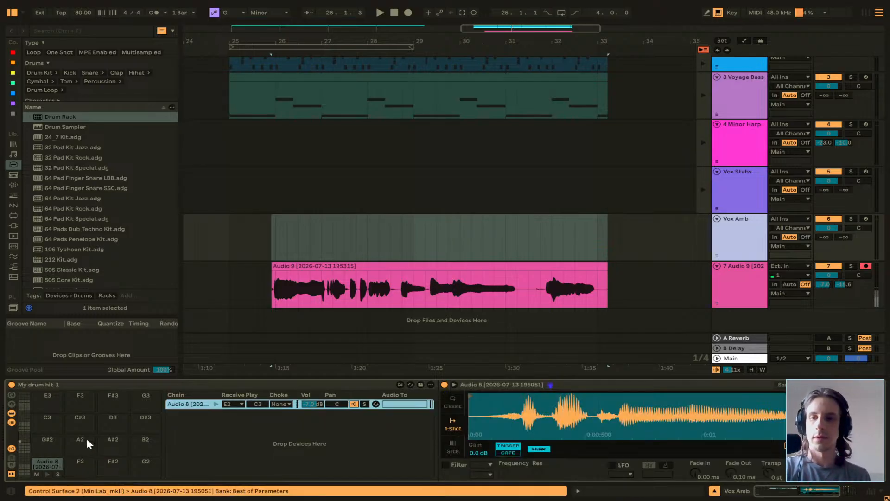
Replace the Audio 8 sample in the pad's Simpler with the consolidated Audio 9 clip and set Simpler to Slice mode.
left_click_drag(377, 266, 580, 412)
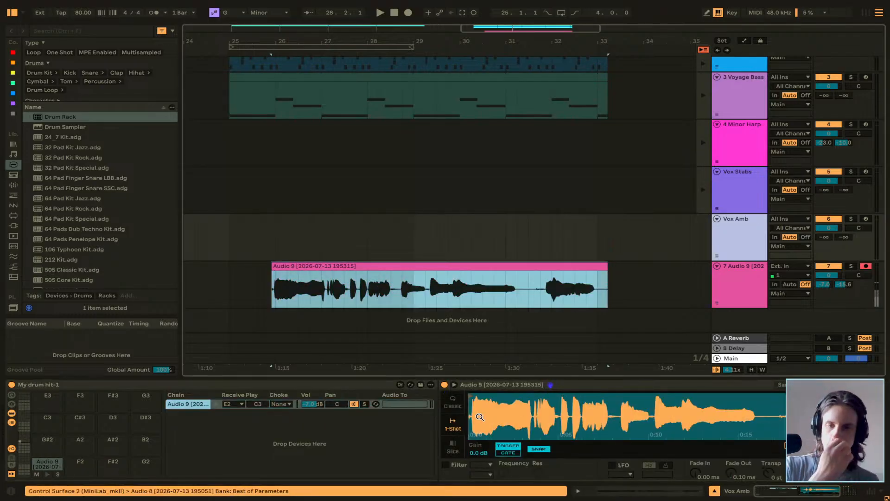
left_click(452, 446)
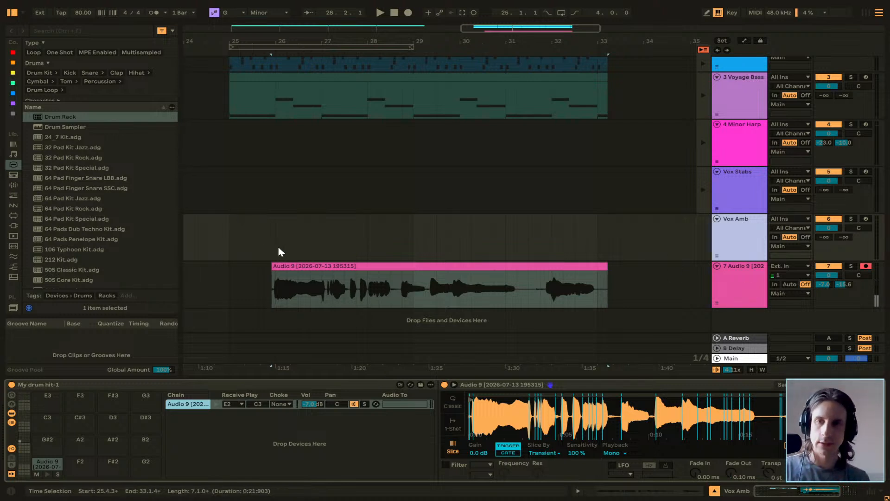
key("minus")
Create a one-bar MIDI clip in the Vox Amb track's scene 3 slot in Session View, with an E2 note spanning the bar.
key("Tab")
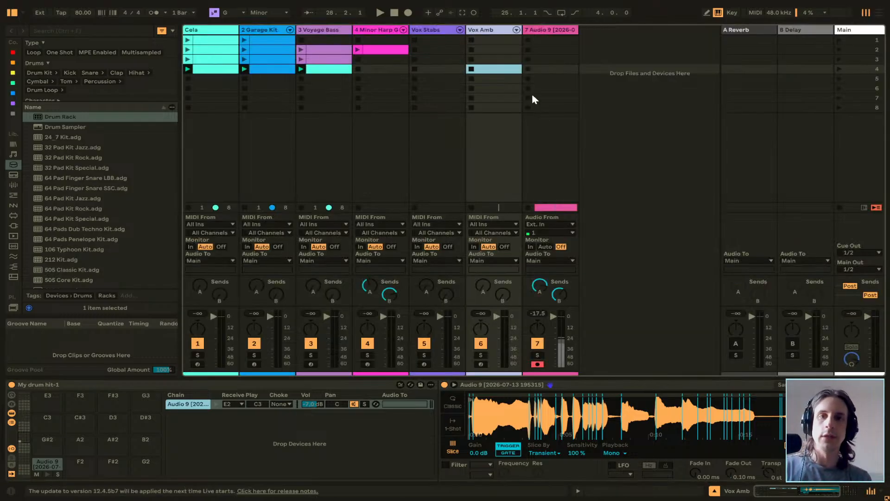
left_click(478, 62)
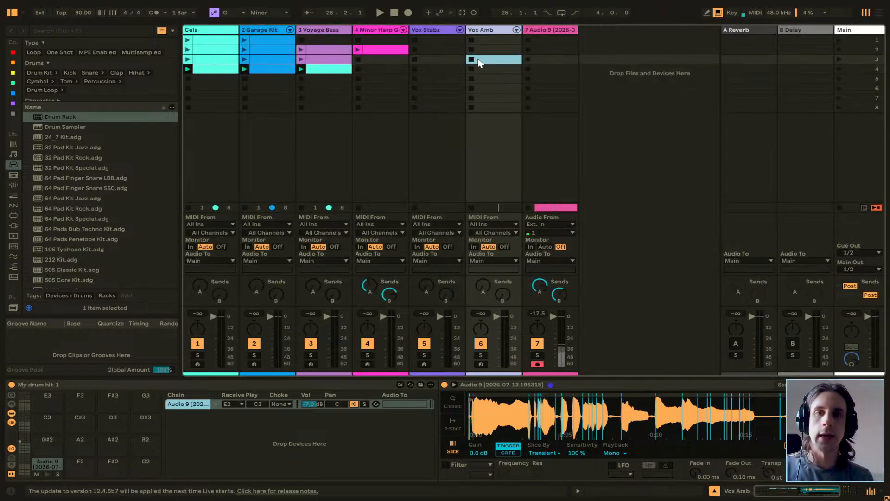
double_click(483, 59)
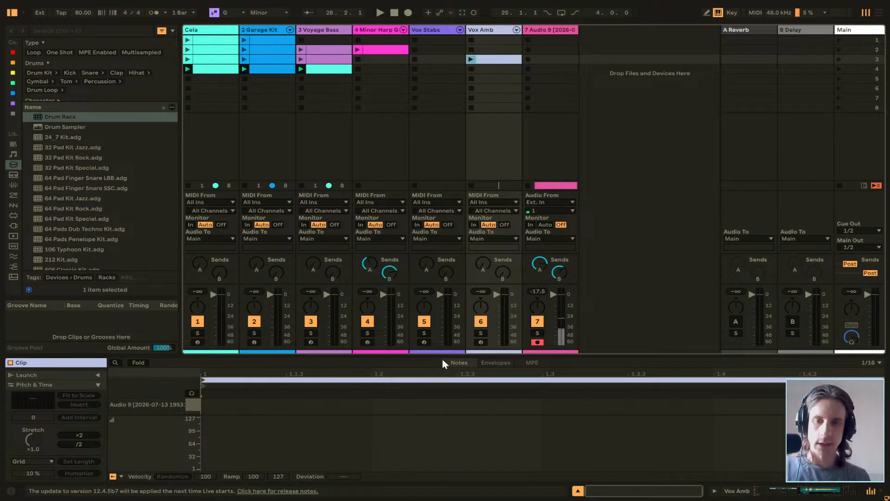
left_click_drag(439, 354, 401, 48)
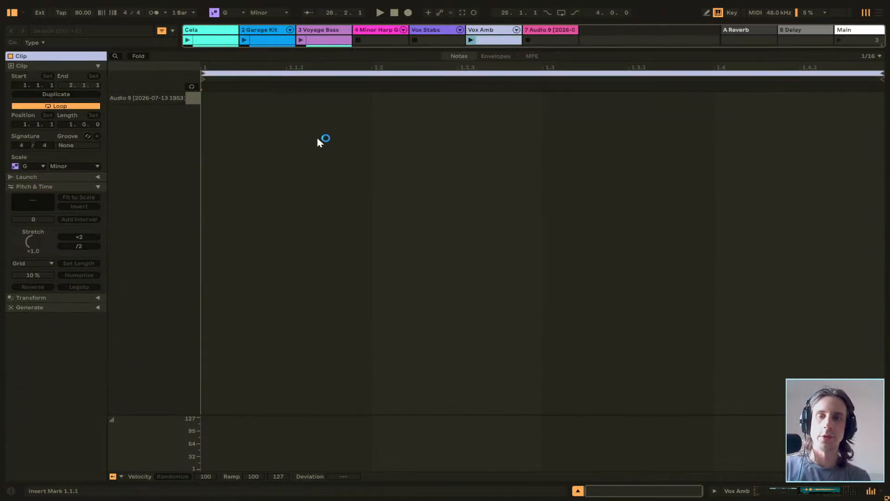
double_click(207, 101)
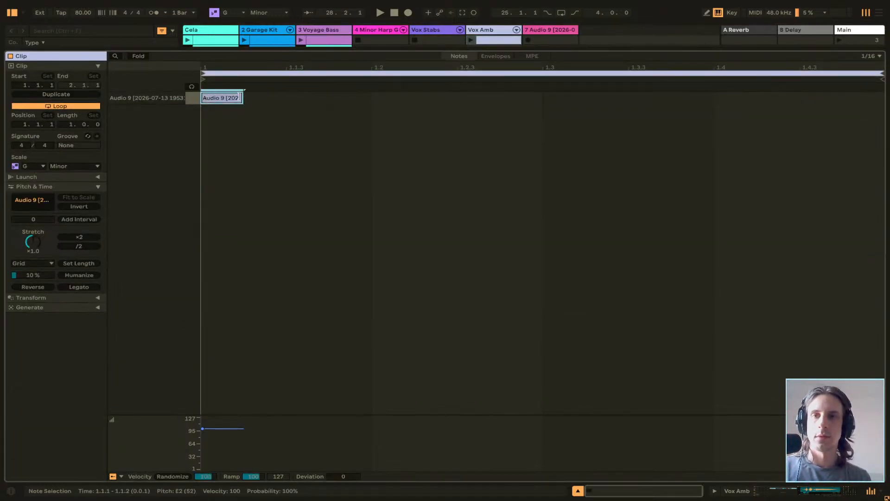
left_click_drag(242, 98, 881, 101)
Audition the Vox Amb MIDI clip in Session View and move it to the scene 4 slot.
key("space")
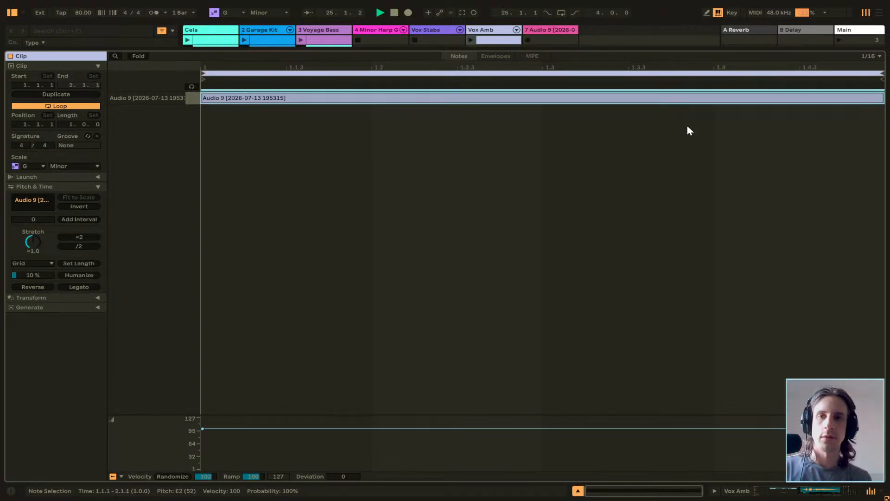
left_click_drag(409, 50, 409, 189)
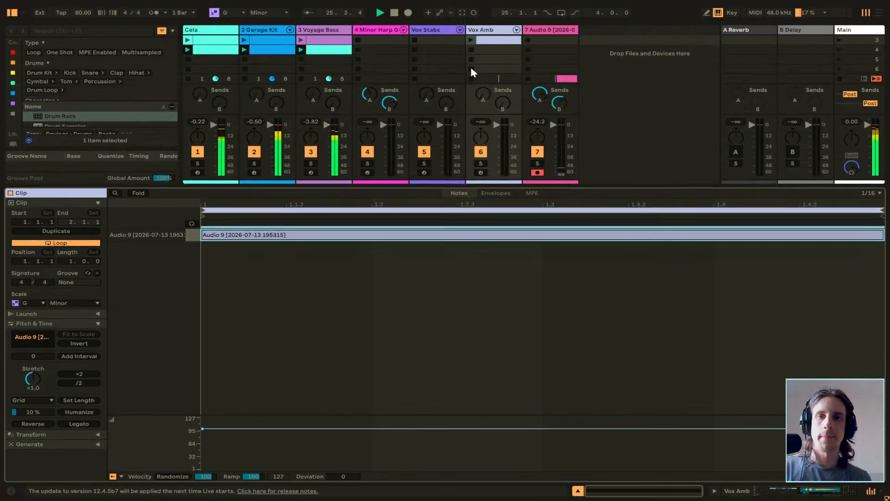
left_click(472, 50)
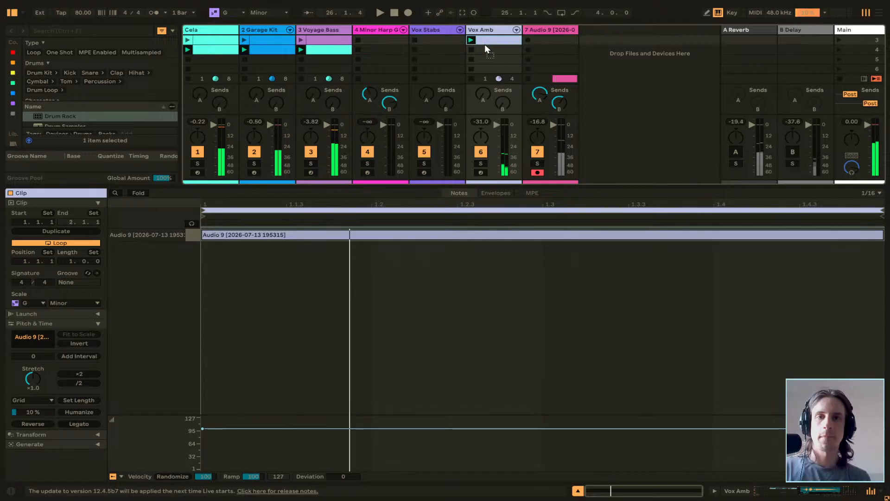
Replace the note in the Vox Amb clip with a new E2 note extended across the bar.
double_click(350, 238)
double_click(205, 237)
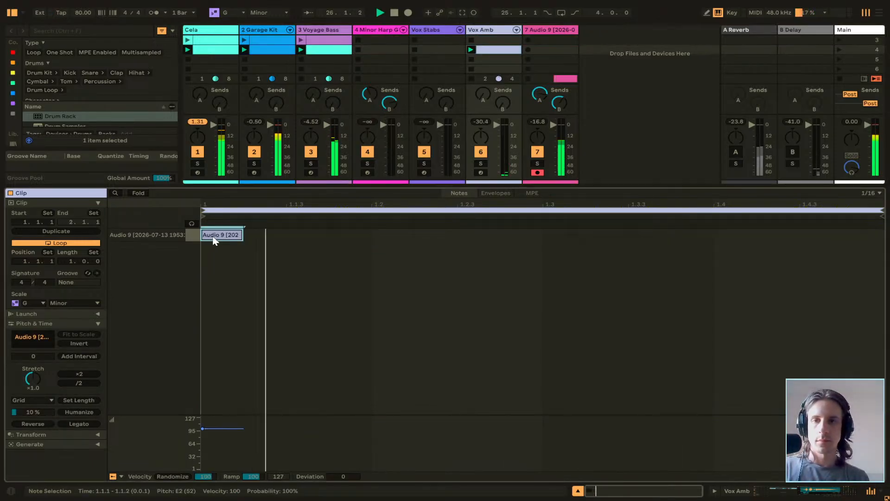
left_click_drag(240, 235, 871, 241)
Set the Audio 9 Simpler's slice playback to Poly with 8 voices.
key("Tab")
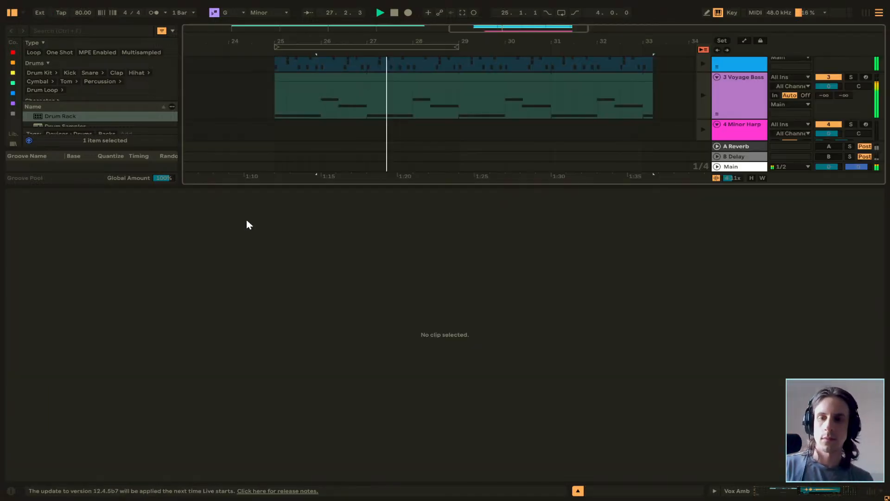
key("Tab")
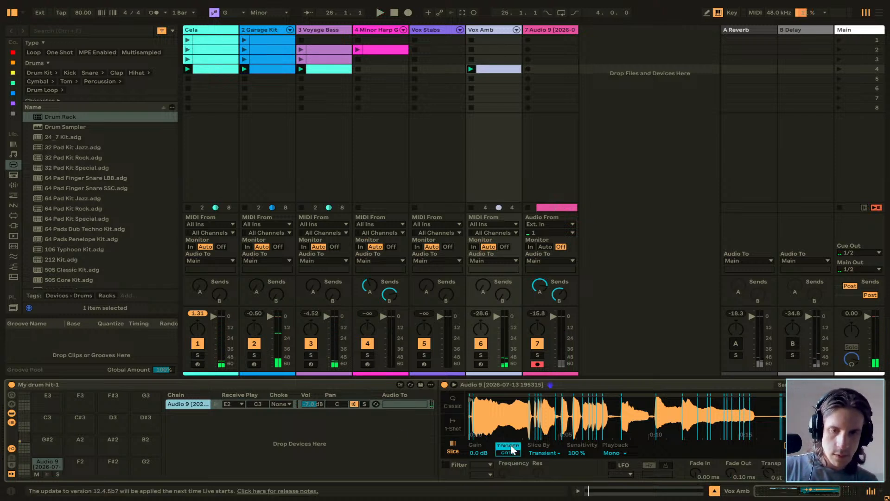
left_click(619, 453)
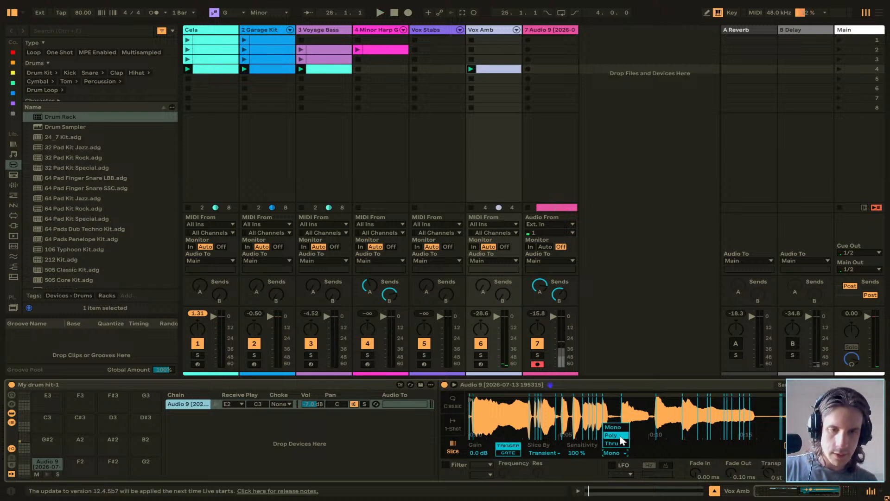
left_click(621, 439)
left_click(644, 454)
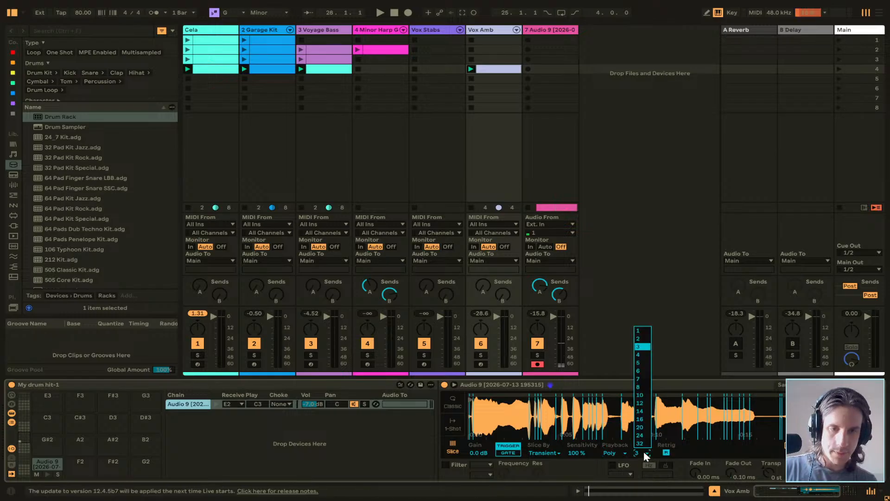
left_click(643, 387)
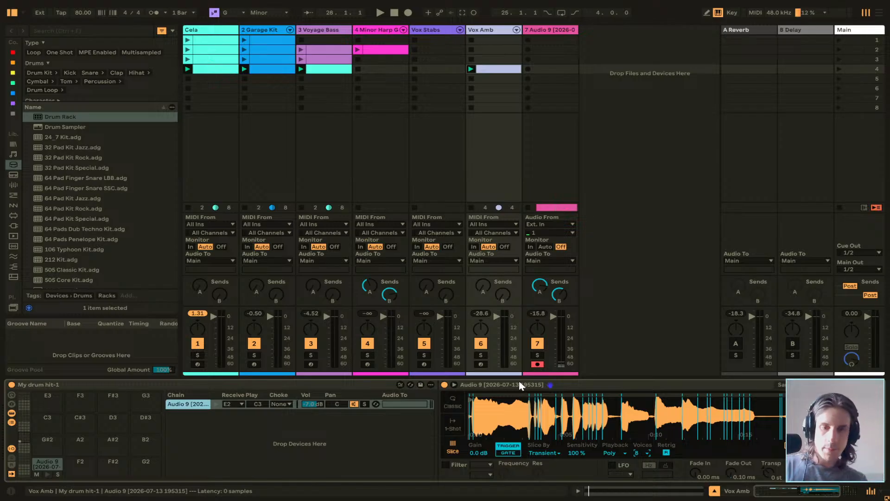
Arm the Vox Amb track for playing the vocal slices.
scroll(458, 441, "right", 1)
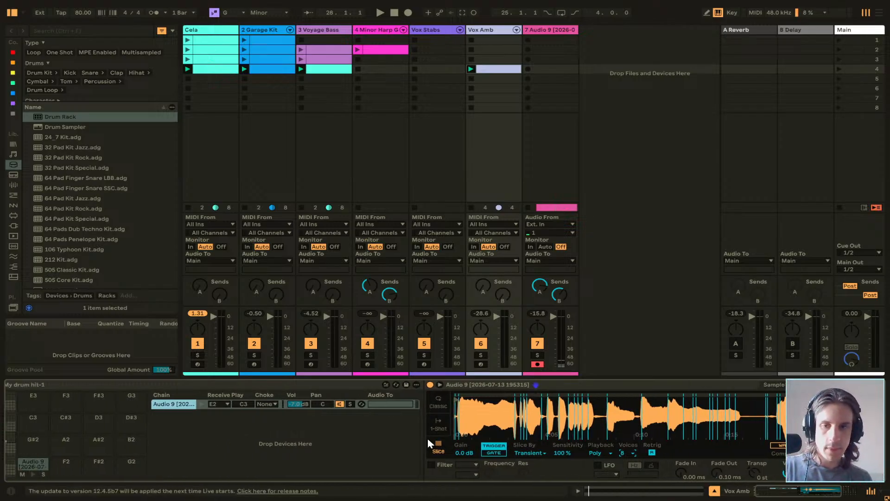
scroll(427, 437, "left", 1)
scroll(174, 413, "left", 1)
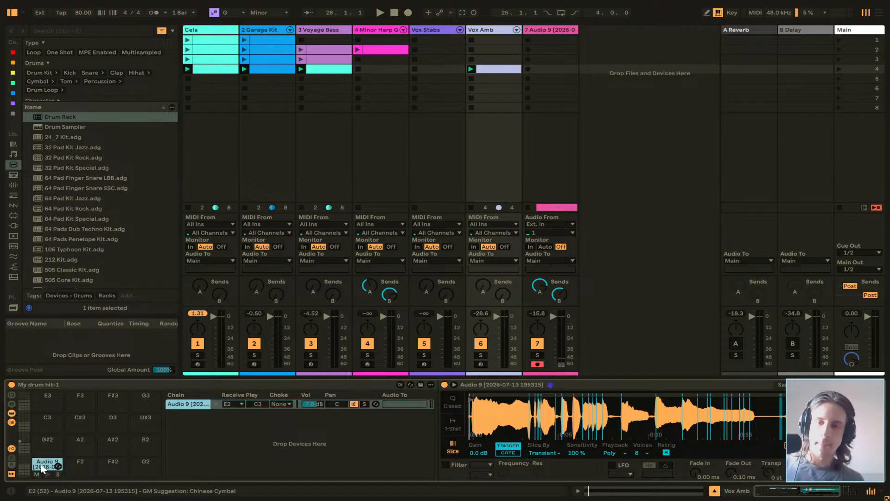
left_click(484, 364)
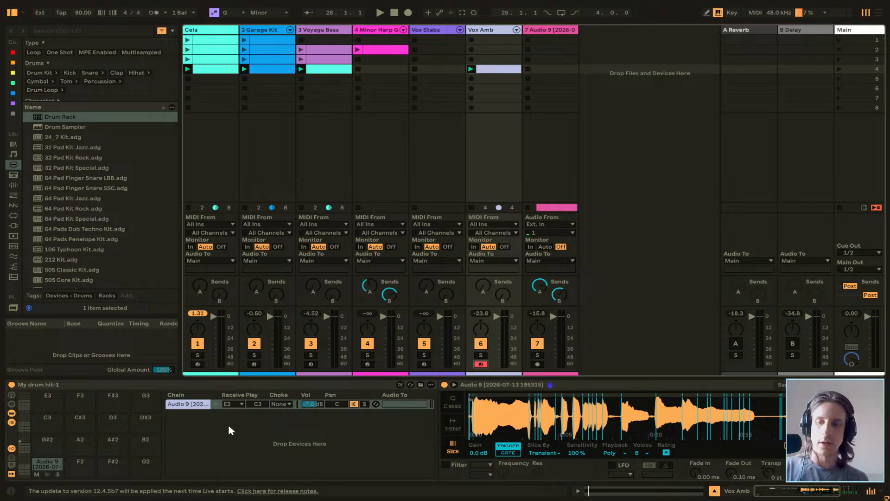
Delete the My drum hit-1 drum rack from the Vox Amb track, keeping its audio effects.
key("Tab")
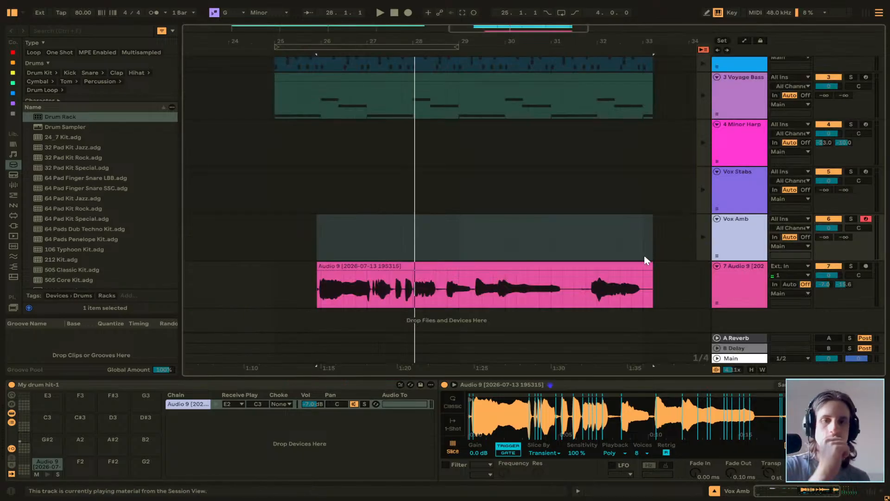
left_click(751, 232)
left_click(103, 387)
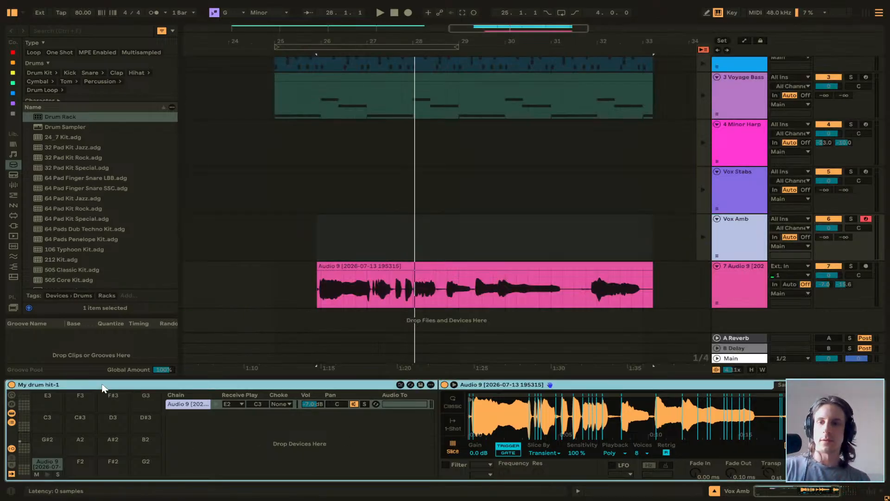
key("Delete")
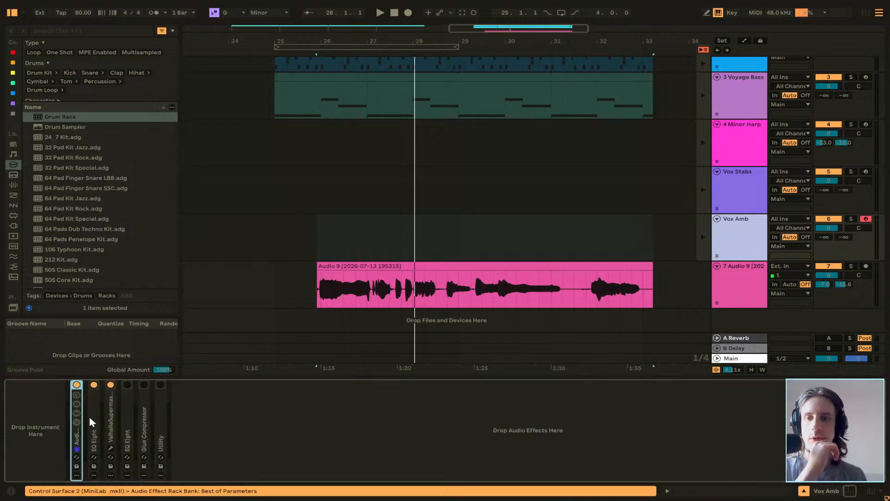
double_click(75, 438)
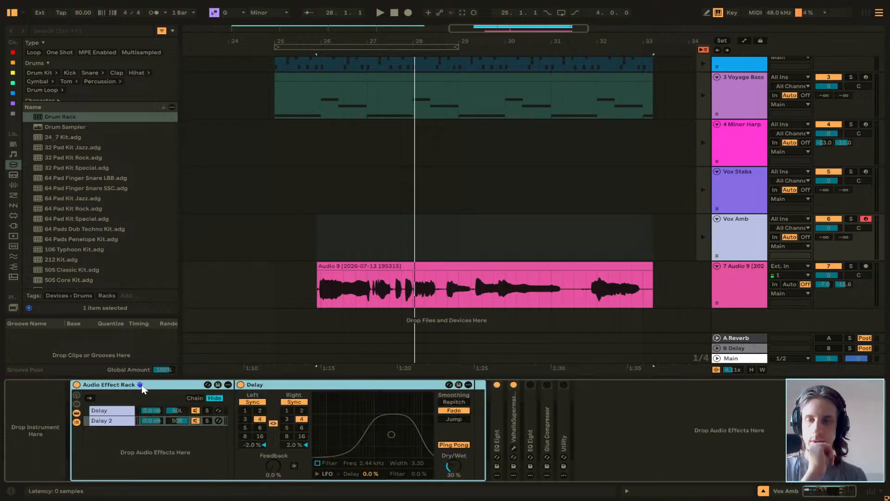
double_click(159, 388)
Find Simpler in the full library, add it to the Vox Amb track and load the Audio 9 vocal clip into it.
left_click(74, 27)
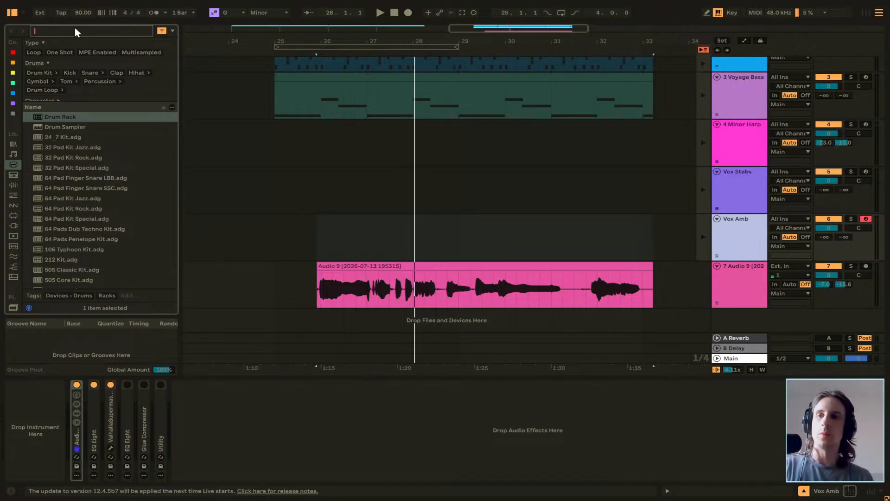
type("simpler")
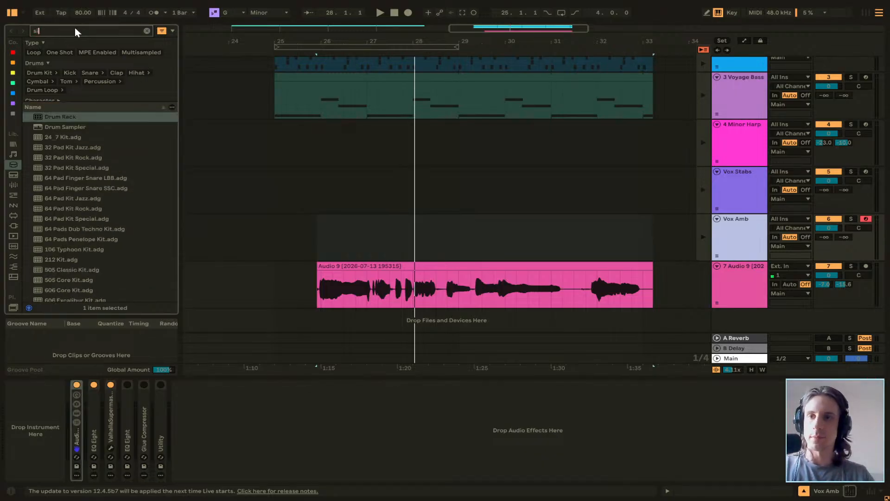
left_click(16, 145)
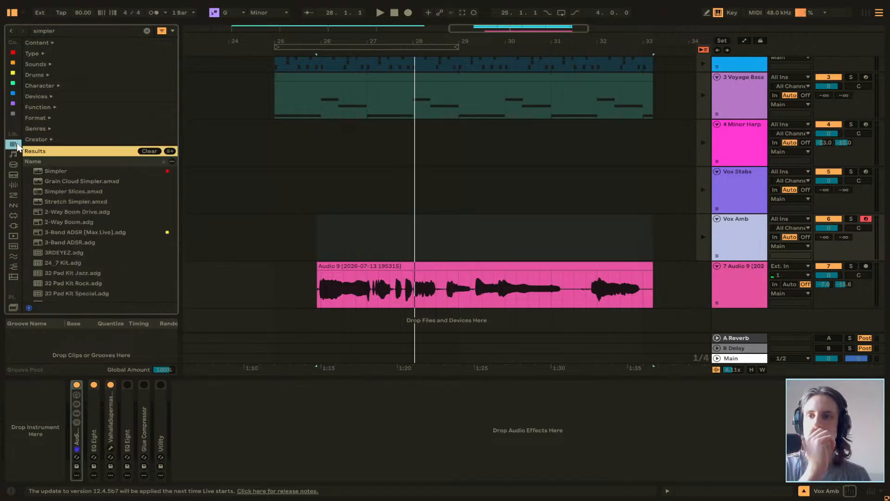
left_click_drag(55, 171, 43, 411)
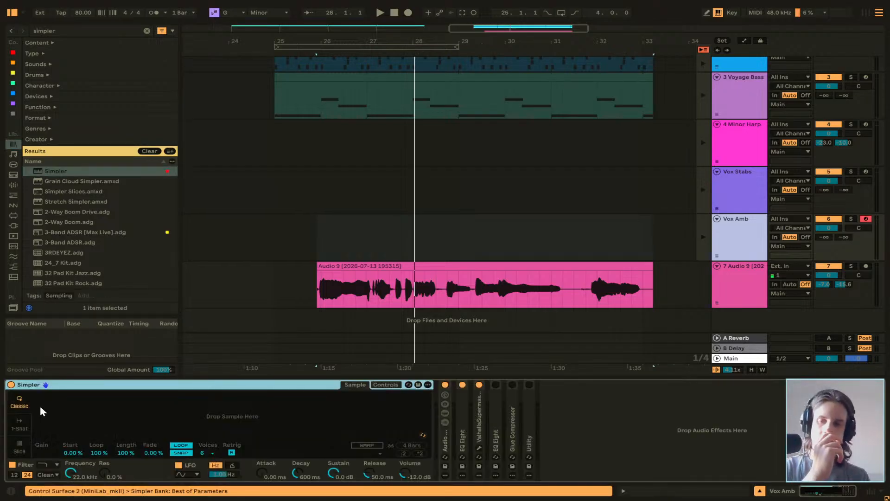
left_click_drag(454, 267, 214, 425)
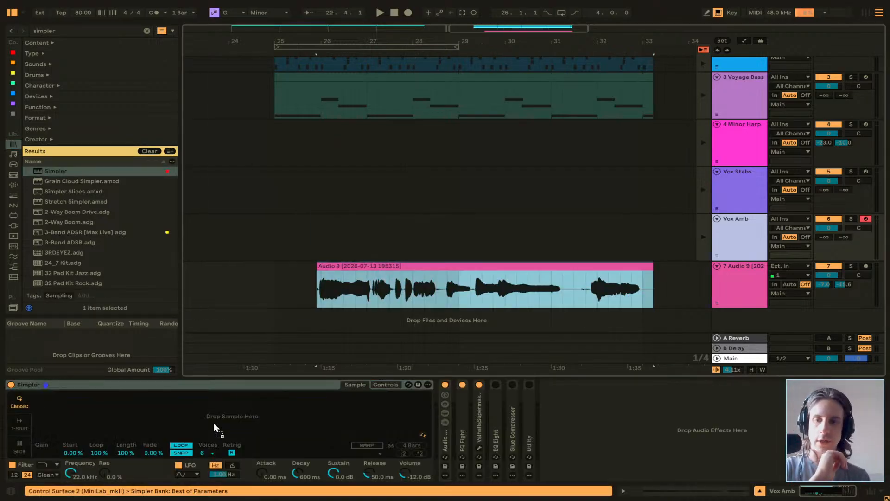
Switch the Simpler to Slice mode with Poly playback and a transient sensitivity of 88%.
left_click(15, 451)
left_click(177, 453)
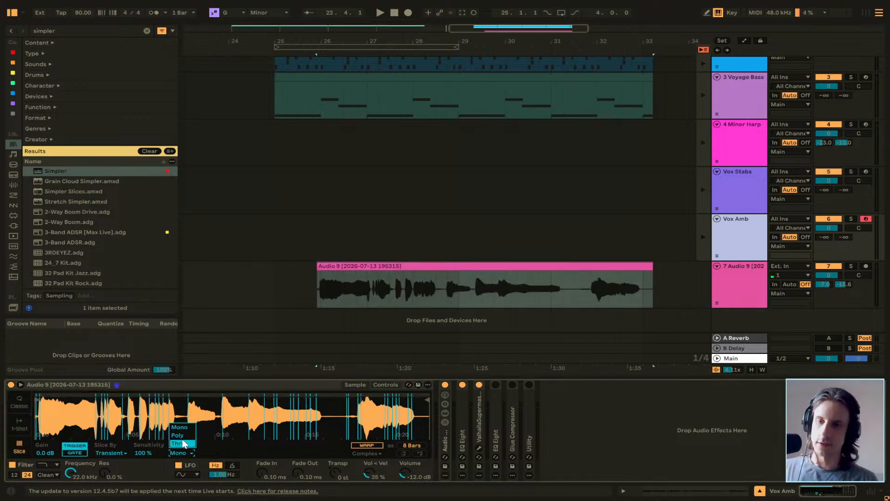
left_click(182, 440)
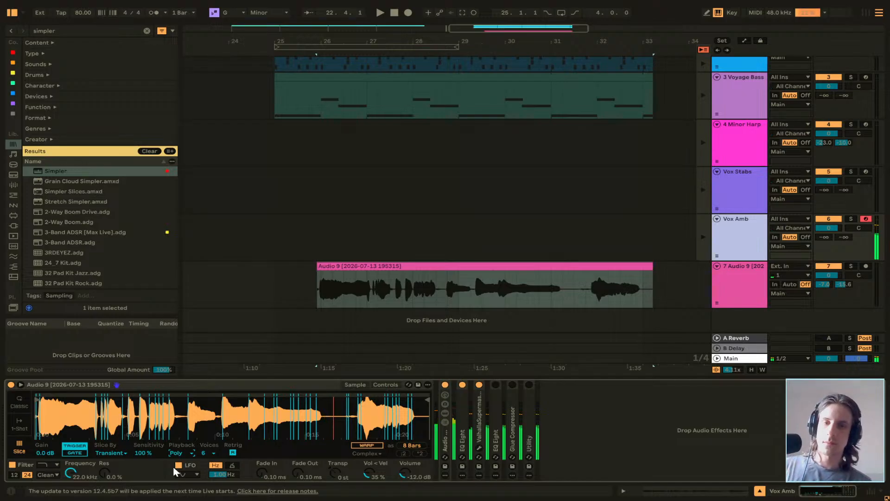
left_click_drag(149, 450, 150, 459)
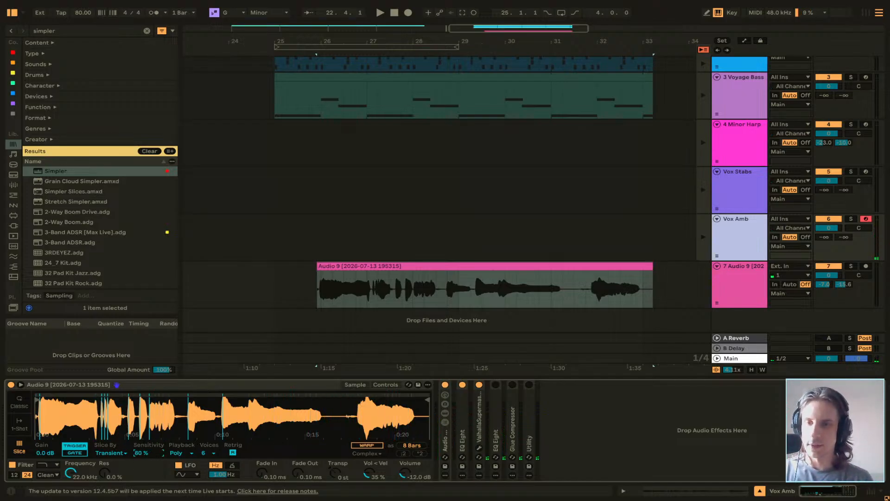
mouse_move(141, 453)
left_mouse_down()
mouse_move(141, 441)
mouse_move(149, 457)
left_mouse_up()
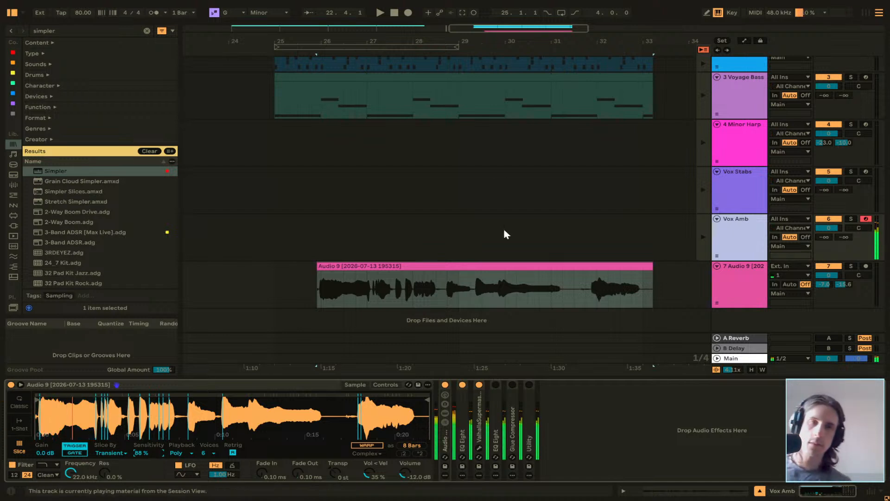
Open the Vox Amb clip in Session View and transpose its bar-long E2 note down to C1.
key("Tab")
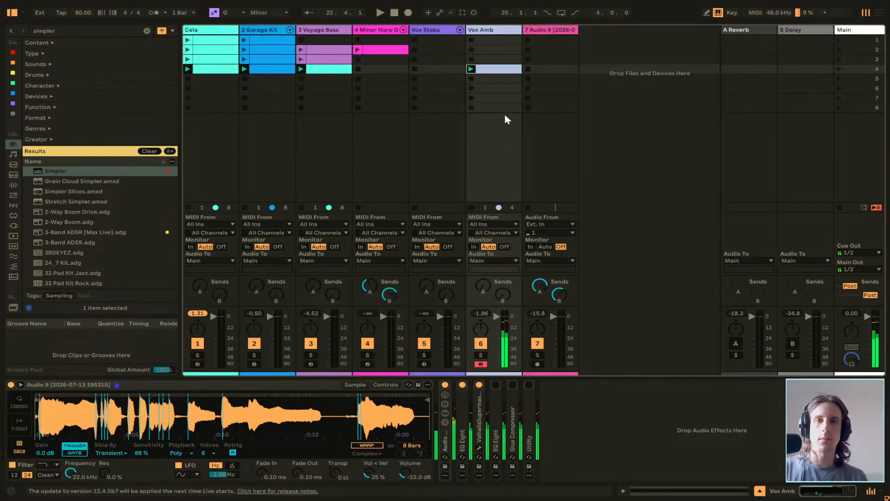
double_click(495, 69)
left_click(415, 253)
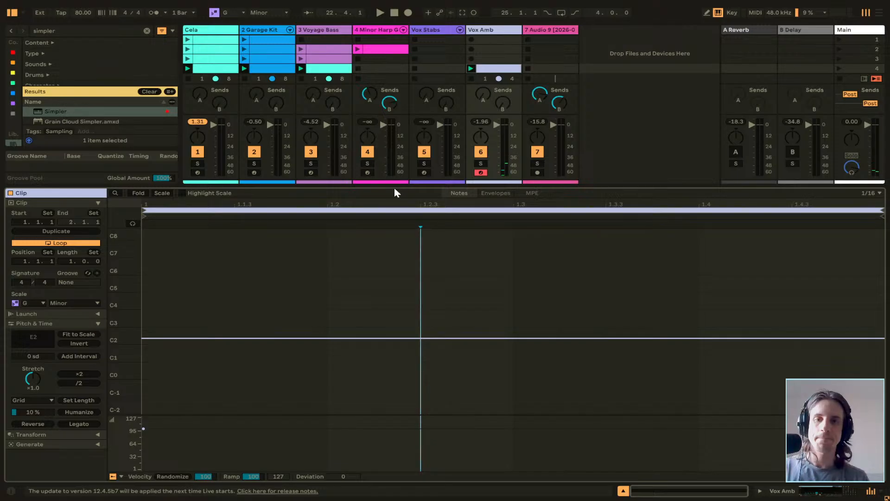
left_click_drag(119, 326, 173, 279)
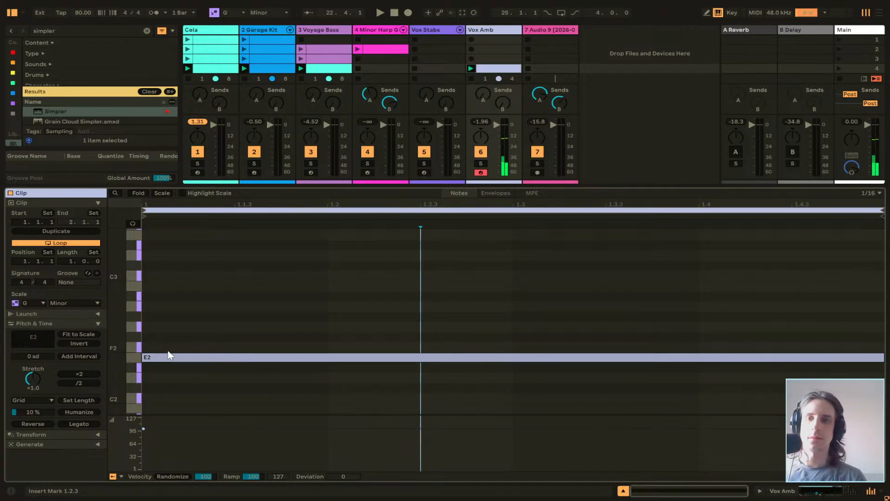
scroll(165, 338, "down", 5)
scroll(166, 338, "down", 1)
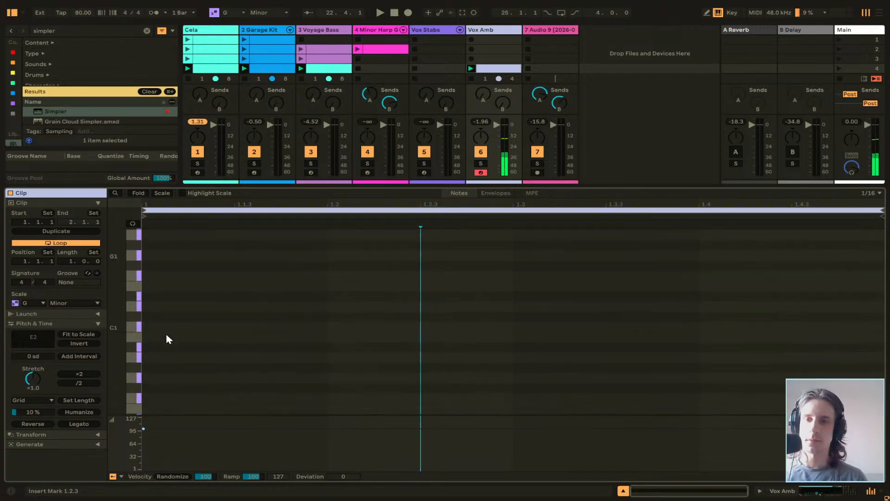
scroll(155, 338, "up", 3)
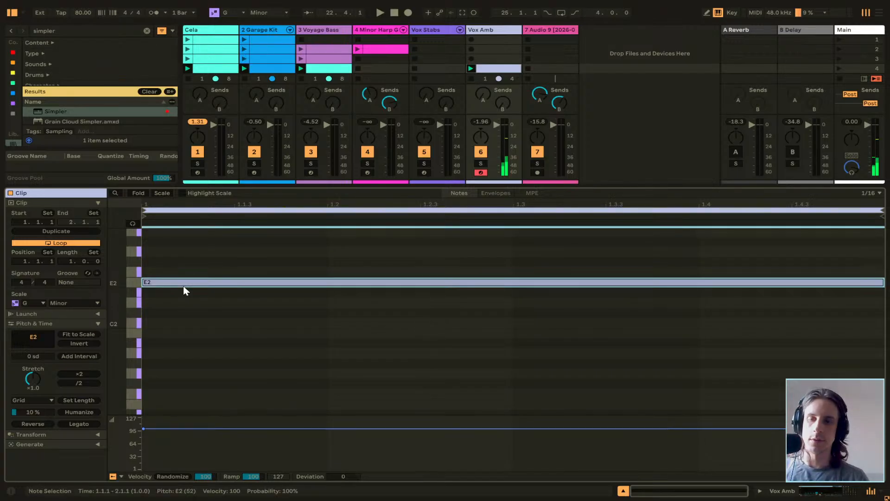
left_click(184, 285)
key("Down")
key("Down")
key("Down")
key("Down")
key("Down")
key("Down")
key("Down")
key("Down")
key("Down")
key("Down")
key("Down")
key("Down")
key("Down")
key("Down")
key("Down")
key("Down")
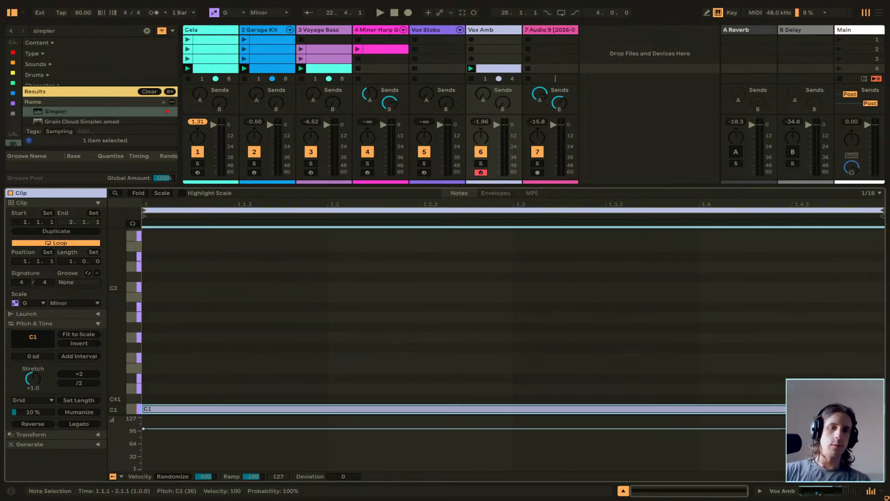
Shorten the C1 note to three sixteenths, duplicate it across the bar and trim the last copy to the bar's end.
left_click_drag(883, 409, 279, 410)
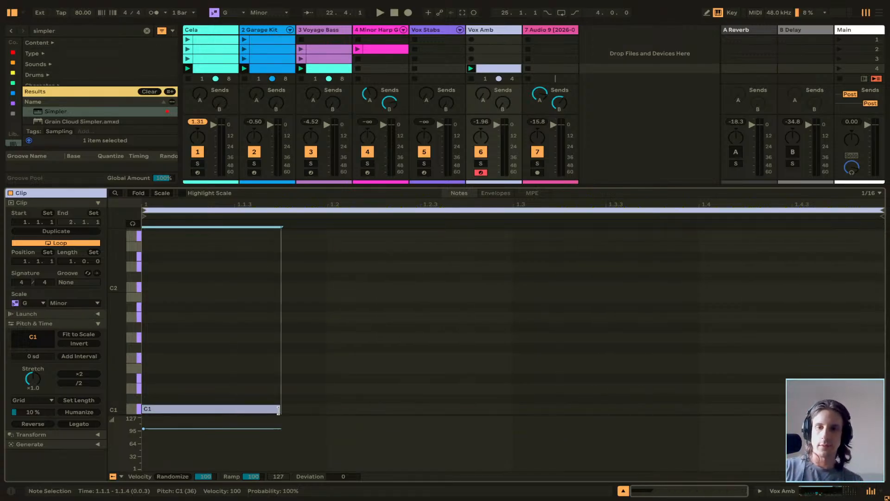
key("ctrl+d")
key("ctrl+d")
key("ctrl+d")
key("ctrl+d")
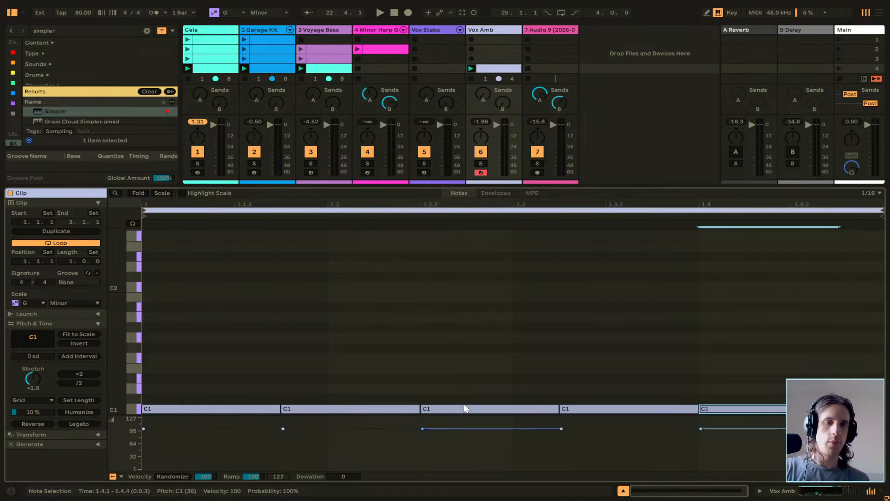
key("ctrl+d")
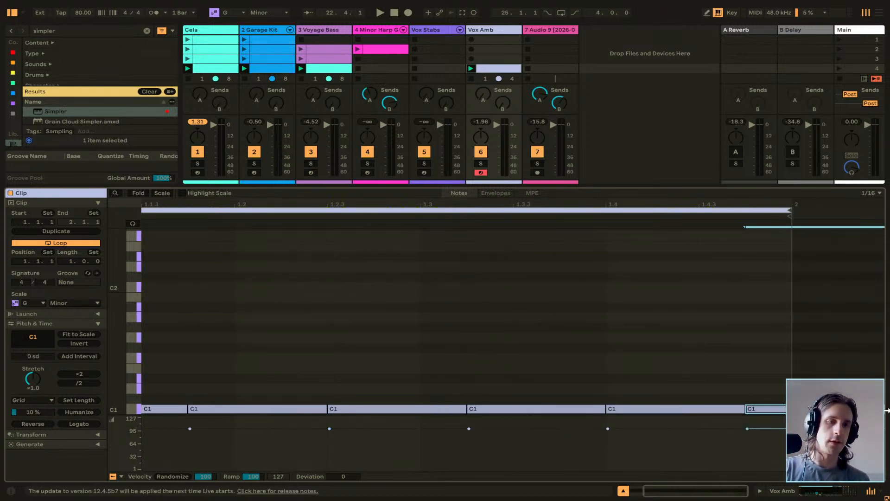
left_click_drag(884, 410, 792, 409)
scroll(482, 355, "left", 3)
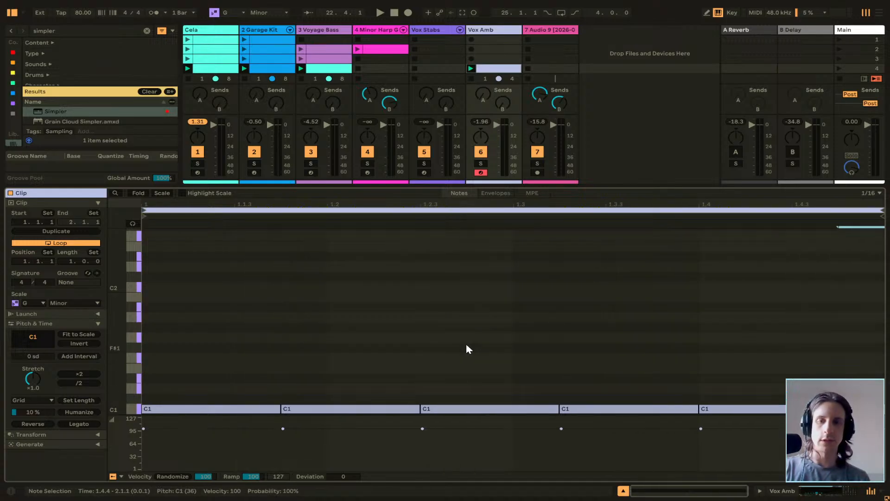
Select all C1 notes and examine the lane choices offered for the velocity lane.
key("ctrl+a")
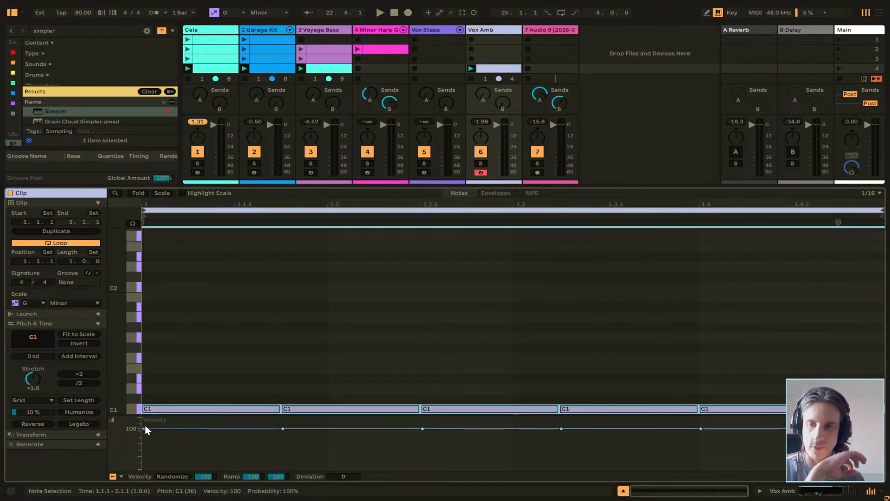
right_click(110, 434)
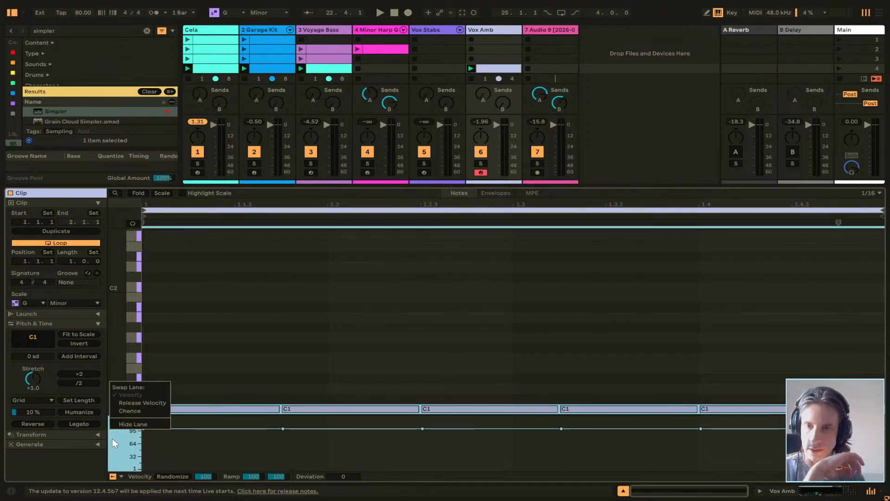
left_click(112, 438)
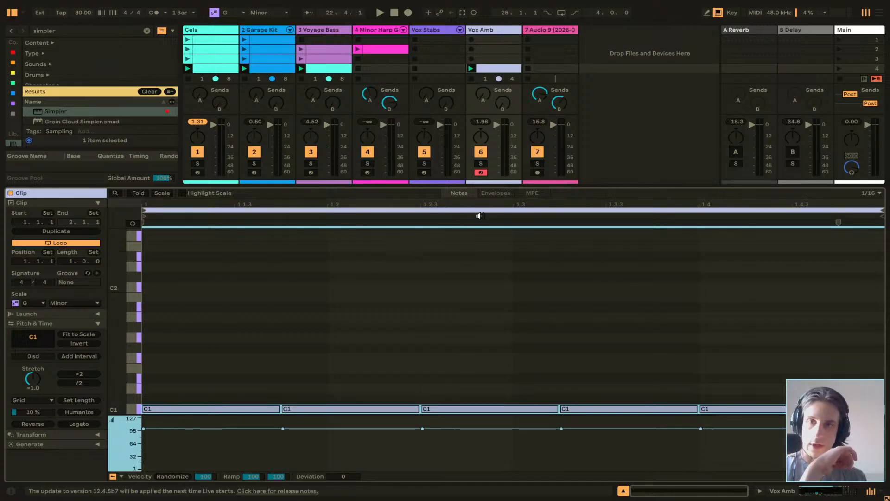
Examine the Vox Amb clip's envelope devices and parameters, including those for Delay and MIDI Ctrl.
left_click(496, 193)
left_click(187, 348)
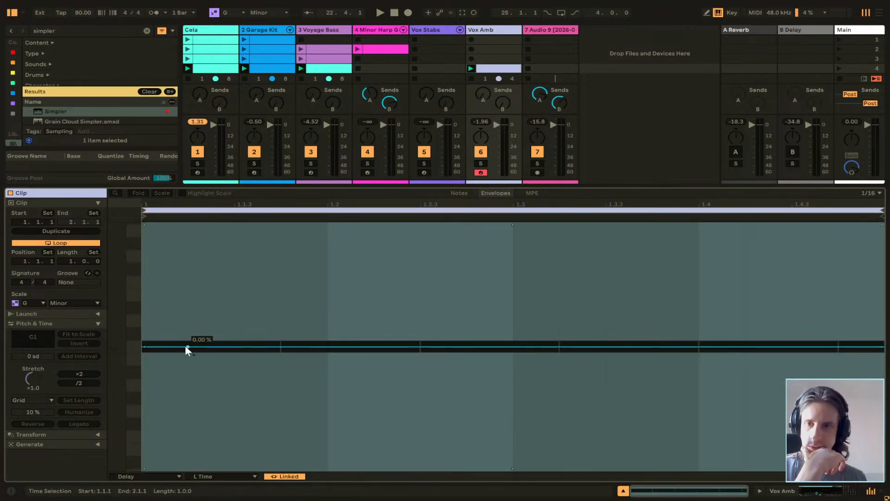
left_click(138, 476)
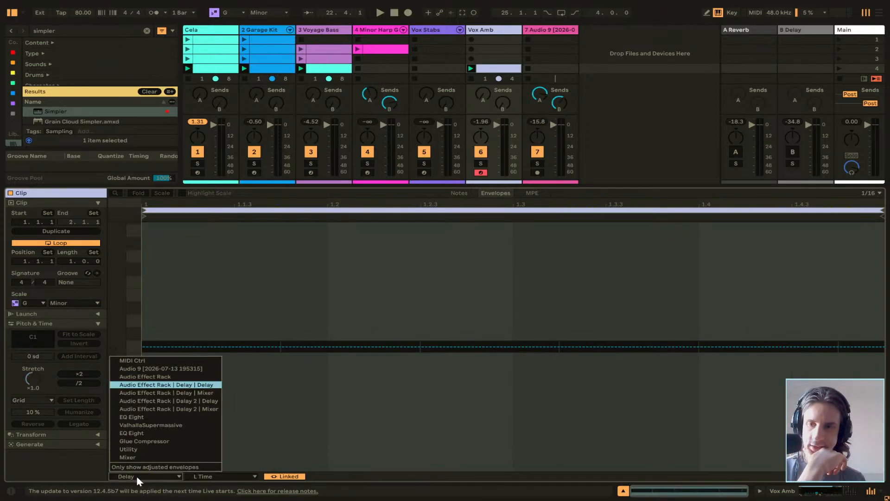
left_click(204, 477)
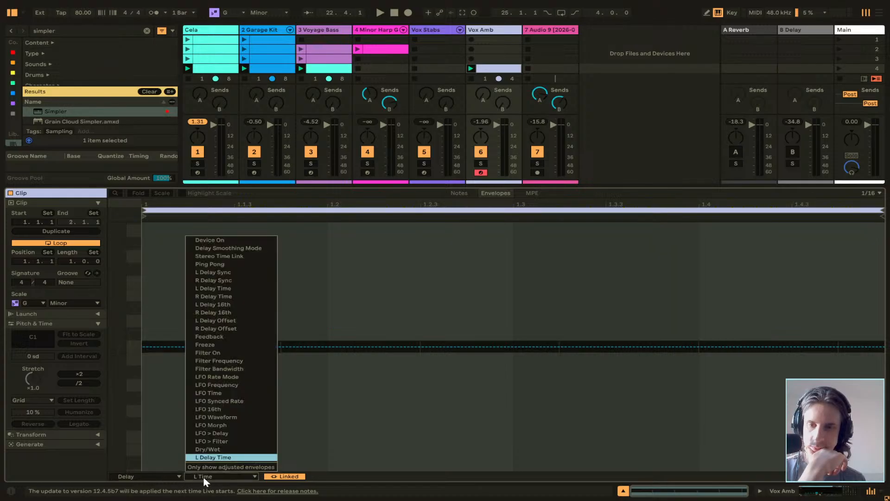
left_click(203, 476)
left_click(168, 475)
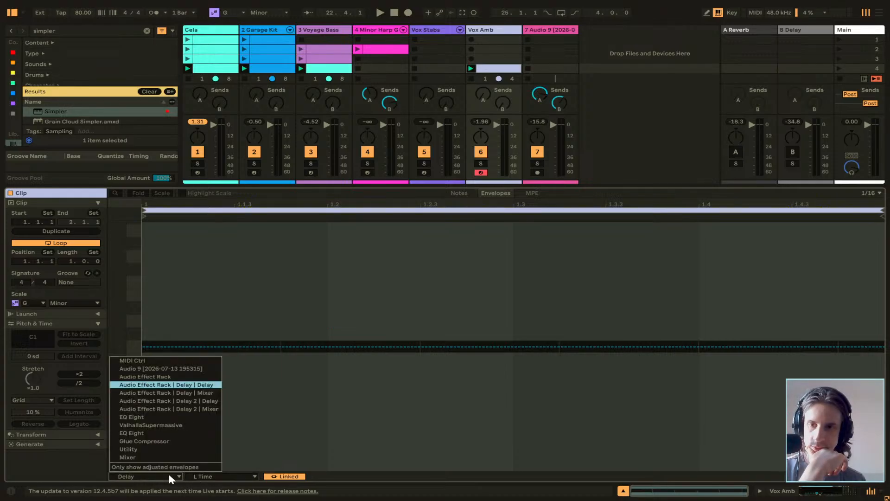
left_click(146, 360)
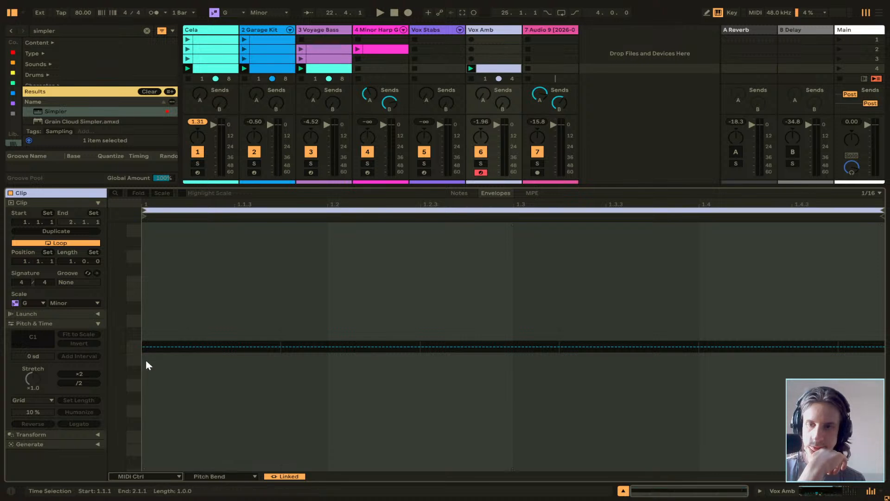
left_click(224, 477)
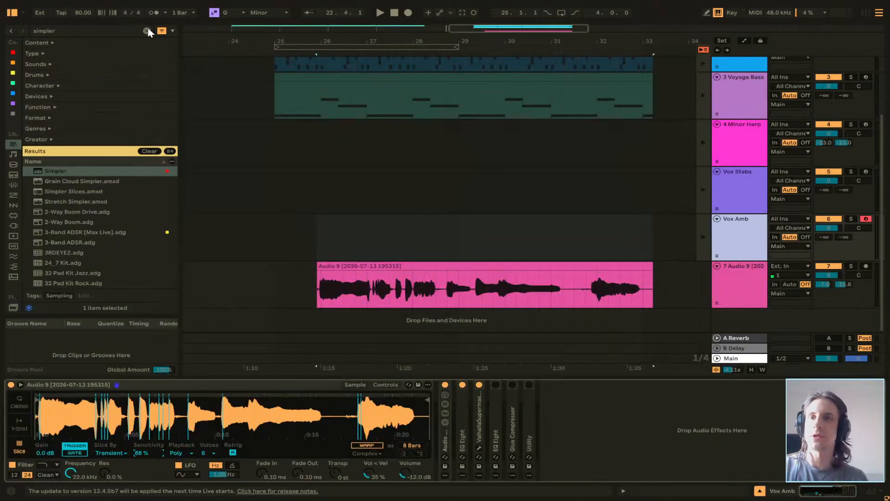
Find the + 12 pitch preset among the MIDI effects and insert it before the Simpler on Vox Amb.
left_click(147, 31)
left_click(13, 185)
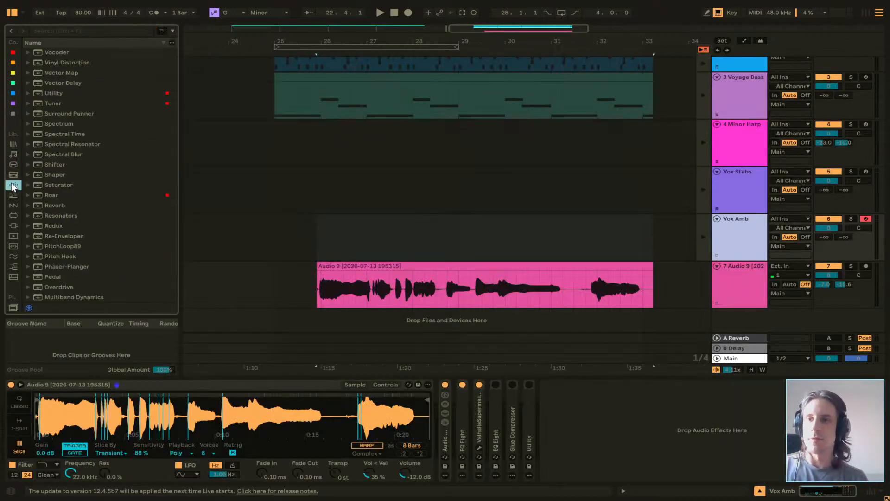
left_click(13, 175)
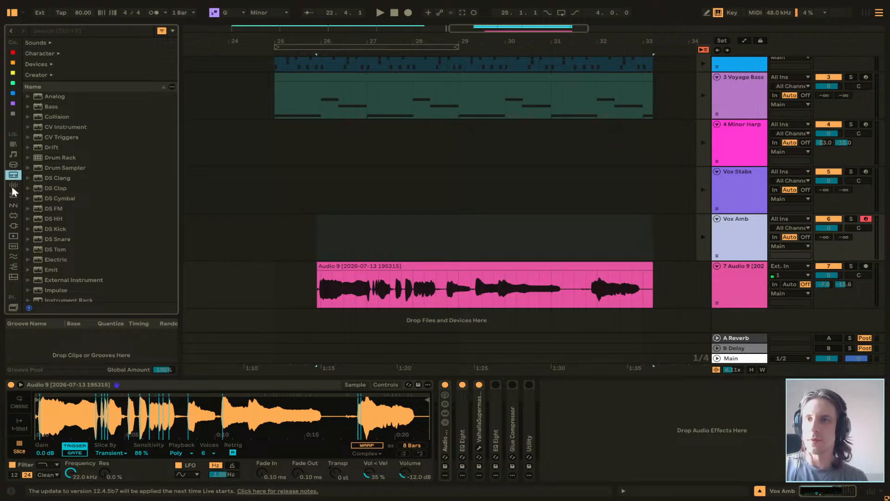
left_click(13, 186)
left_click(13, 195)
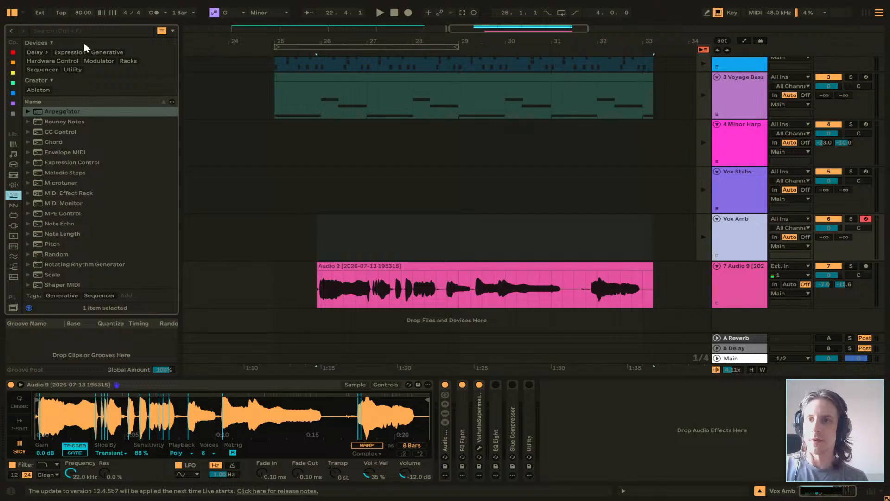
left_click(77, 29)
type("+12")
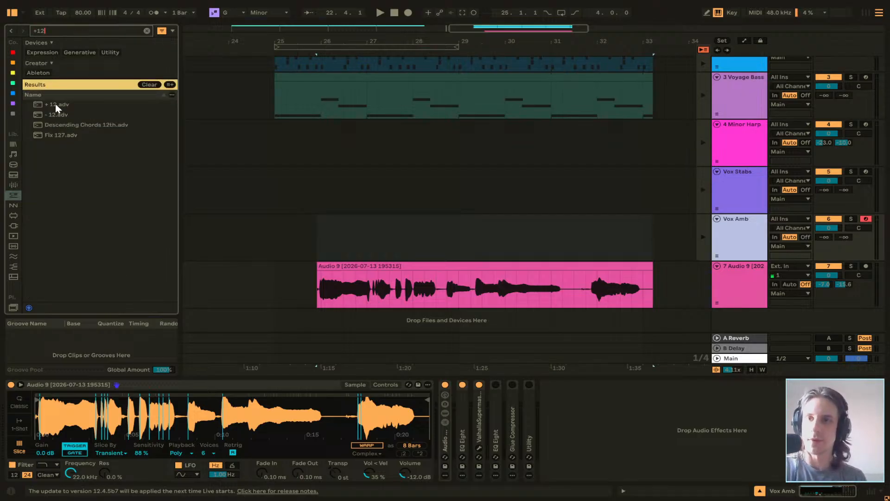
left_click_drag(54, 104, 10, 427)
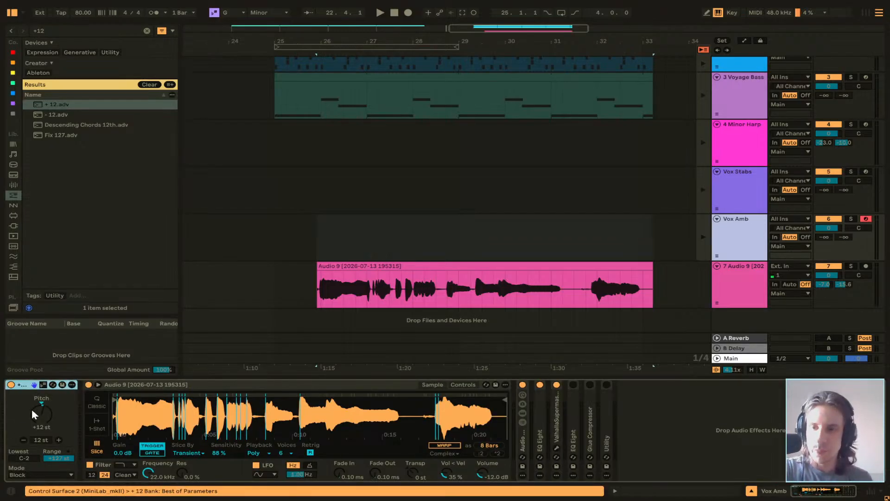
Reset the pitch effect's Pitch to 0 st and check its Mode choices.
left_click(43, 411)
key("Delete")
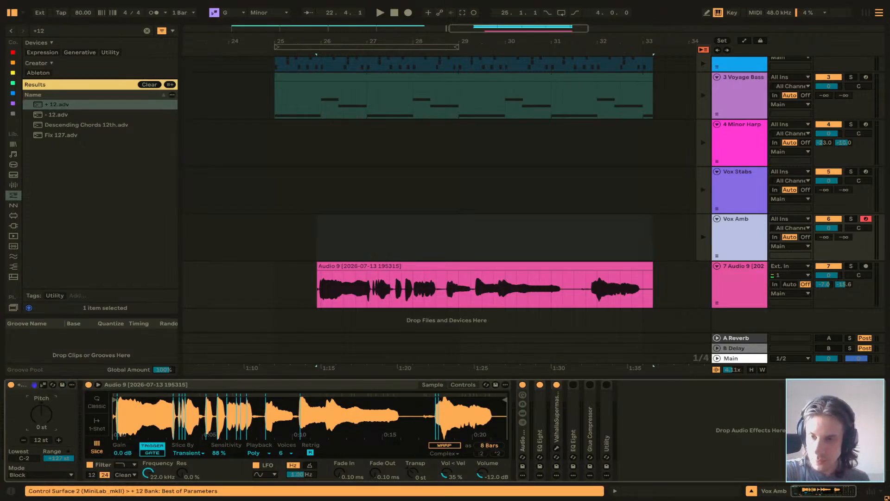
left_click(43, 473)
left_click(44, 473)
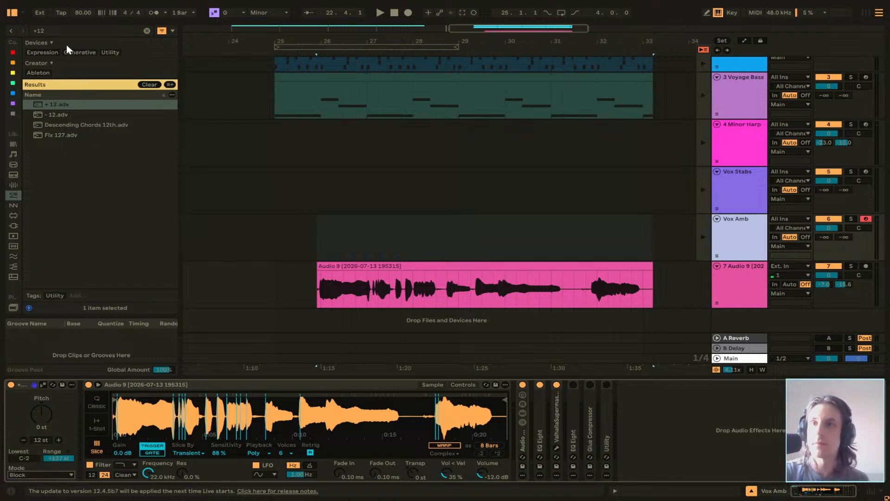
Find the Random MIDI effect, add it to Vox Amb and delete the + 12 pitch effect.
left_click(118, 30)
type("random")
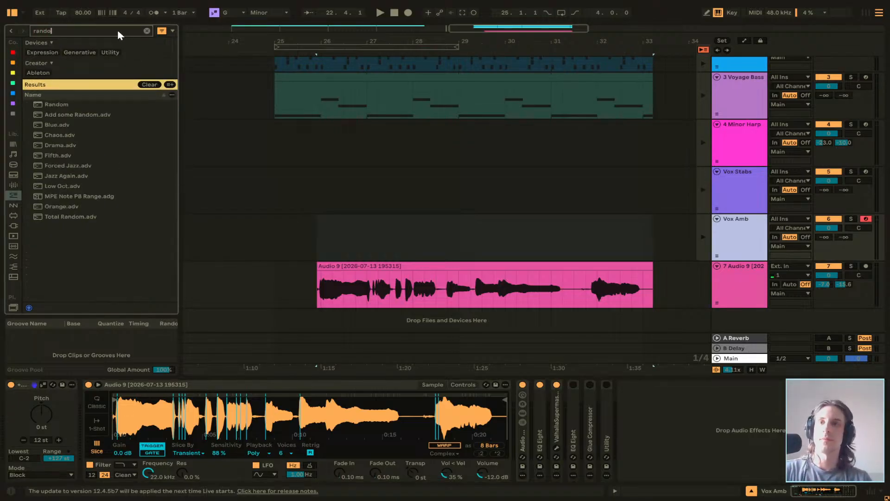
double_click(70, 104)
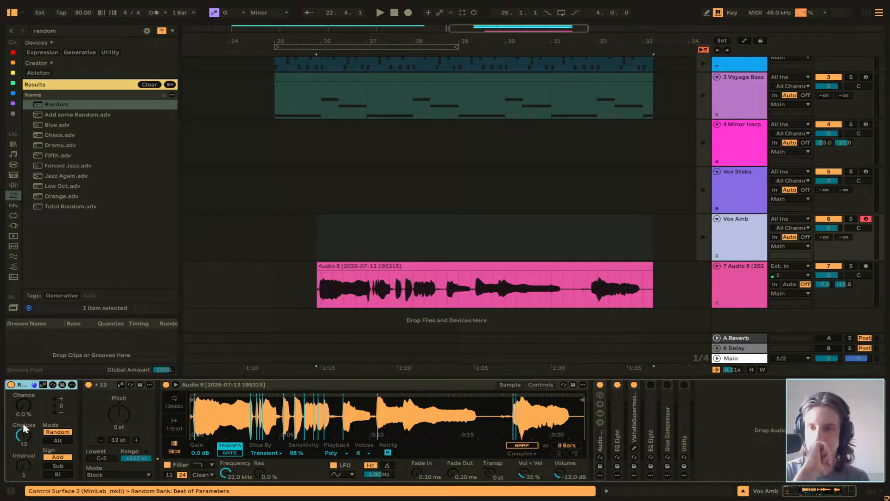
left_click(102, 385)
key("Delete")
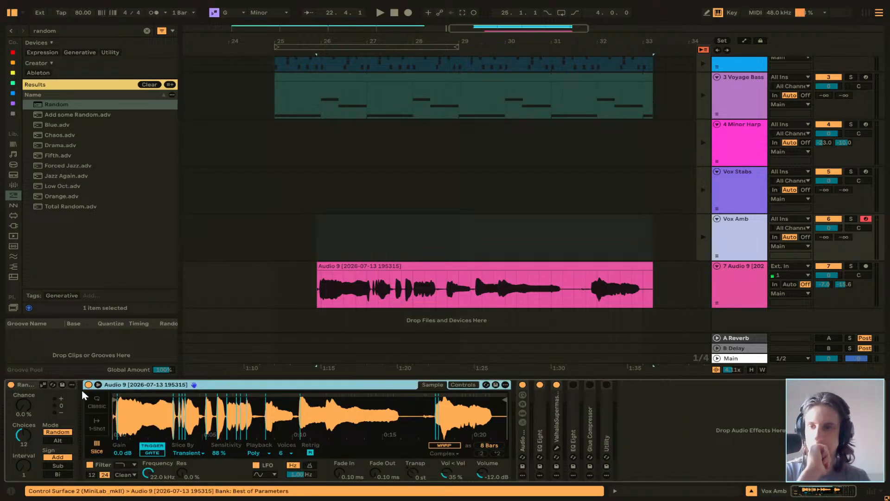
Set the Random effect's Chance to 82 % and its Choices to 24.
left_click_drag(24, 408, 24, 376)
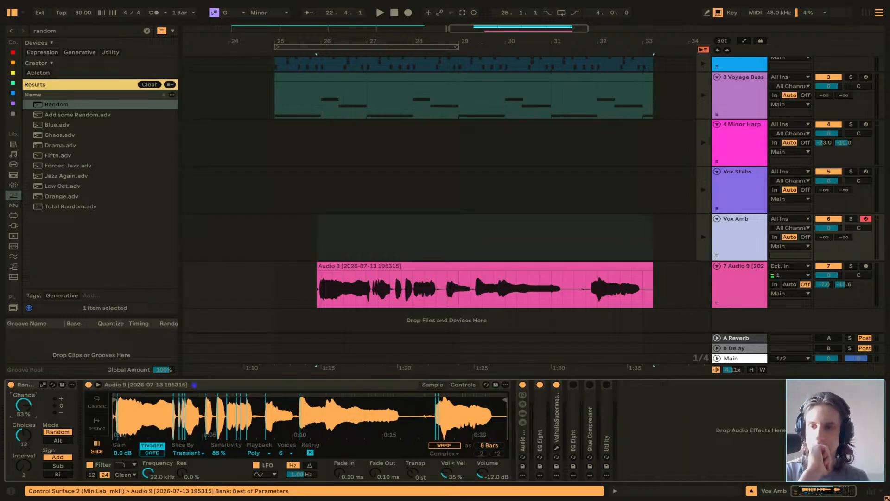
left_click_drag(24, 408, 27, 413)
left_click_drag(25, 446, 25, 426)
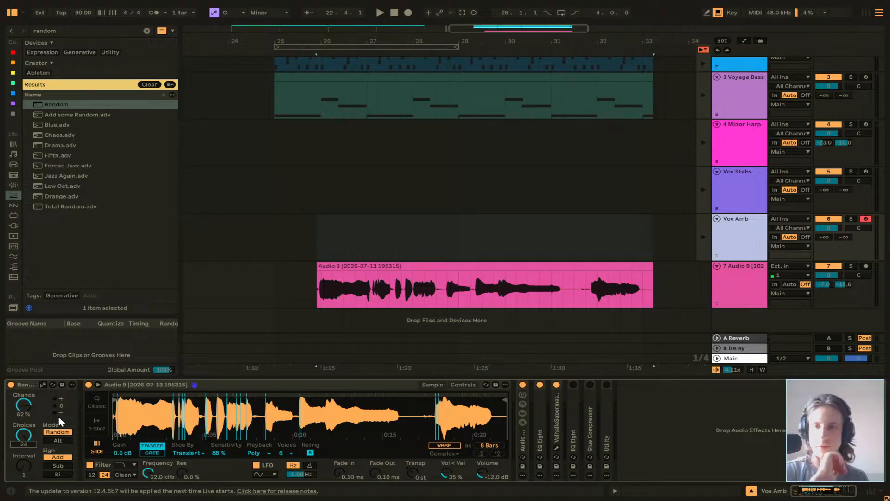
Return to Session View, launch an empty scene to stop the other clips and play the Vox Amb clip alone.
left_click(349, 264)
key("shift+Tab")
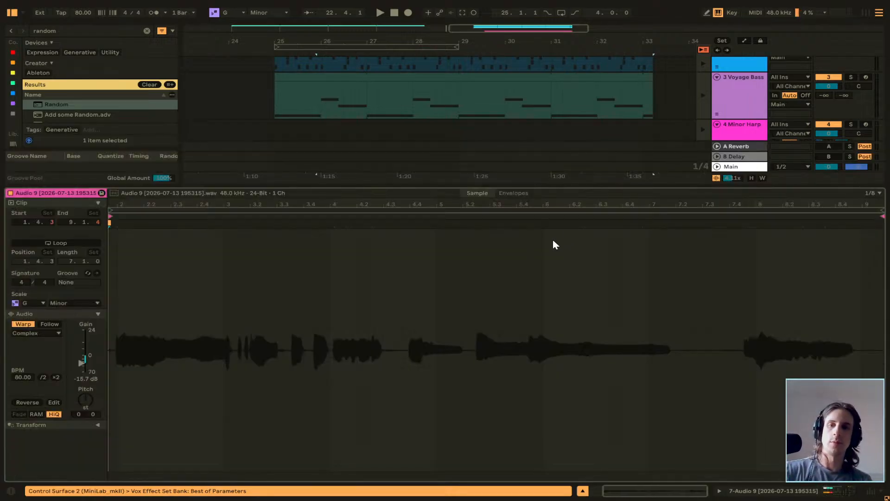
scroll(738, 153, "down", 3)
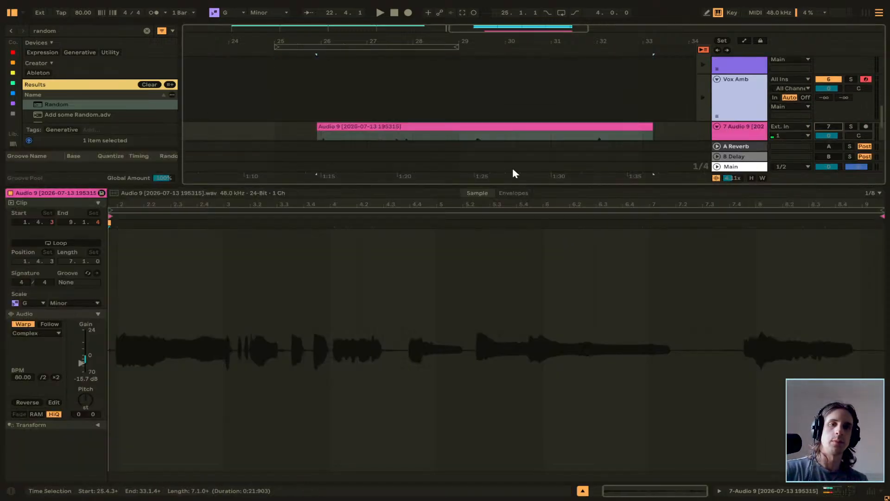
key("shift+Tab")
key("Tab")
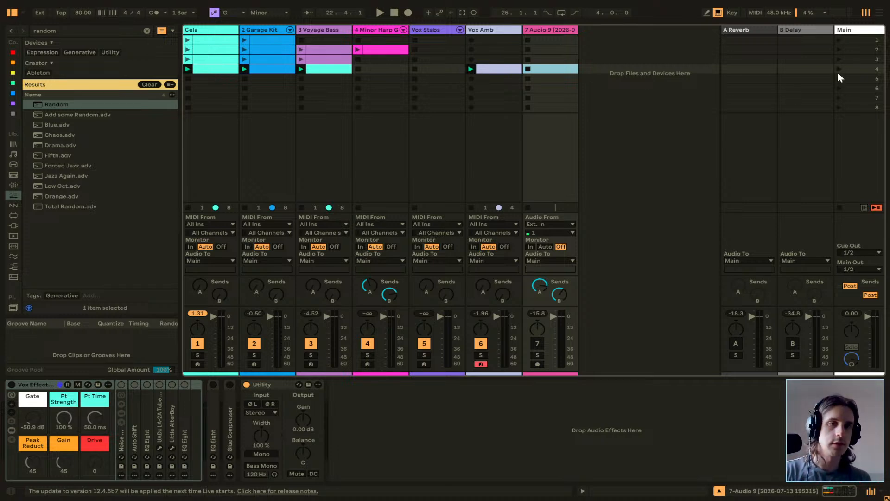
left_click(838, 98)
left_click(471, 70)
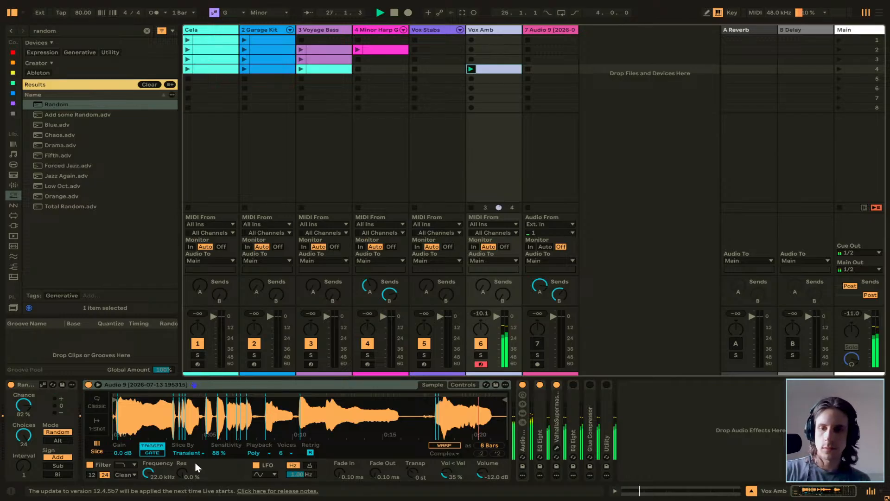
Configure the Vox Amb Simpler with Mono playback, 100 % slice Sensitivity and a filter Frequency of 5.64 kHz.
left_click(258, 454)
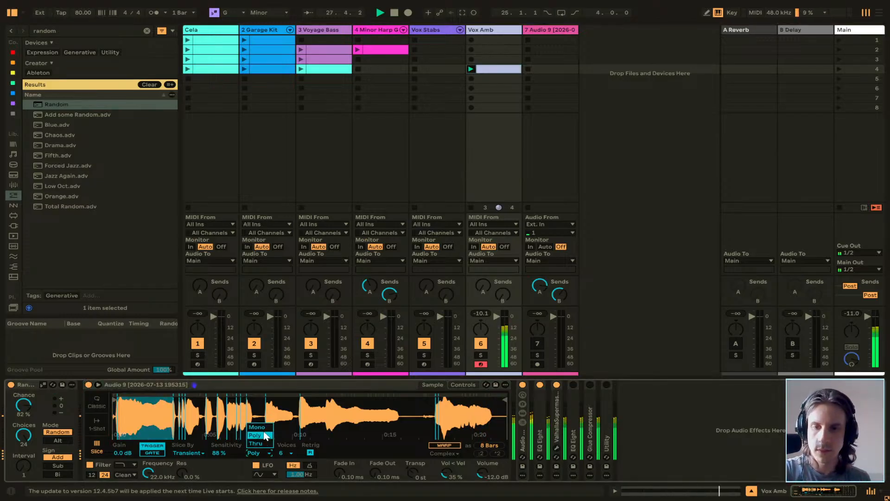
left_click(257, 427)
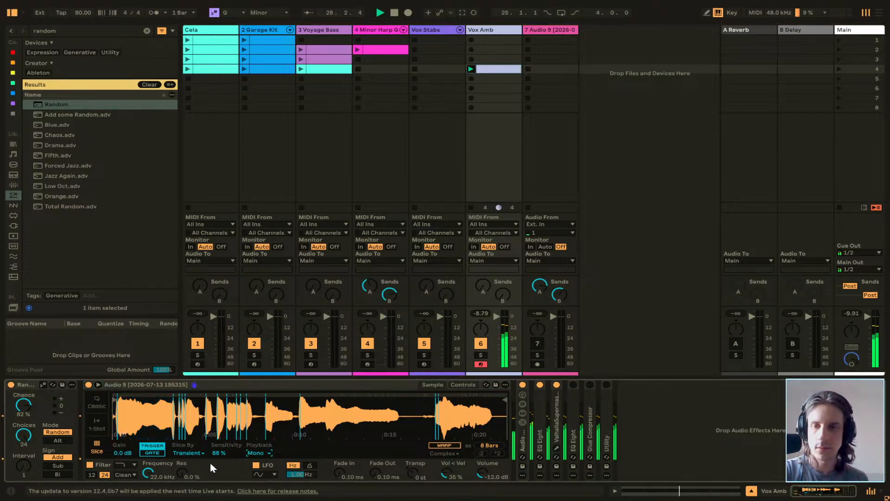
left_click(153, 453)
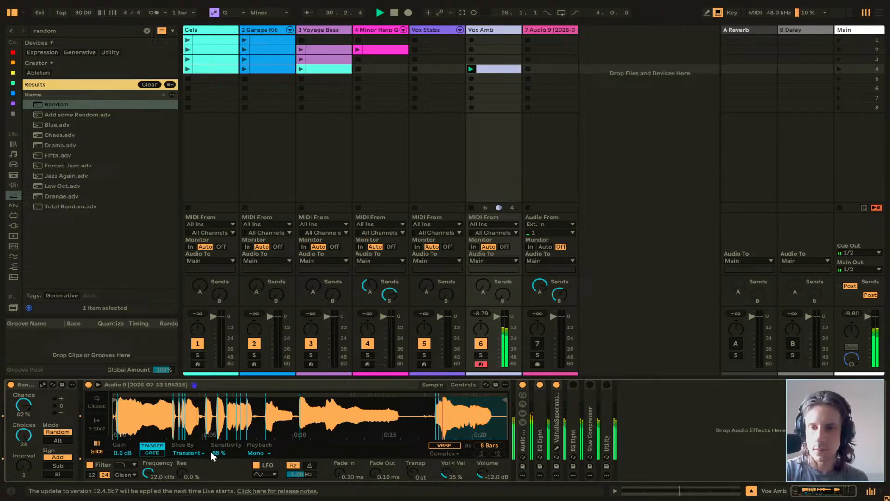
mouse_move(219, 454)
left_mouse_down()
mouse_move(219, 473)
mouse_move(219, 449)
left_mouse_up()
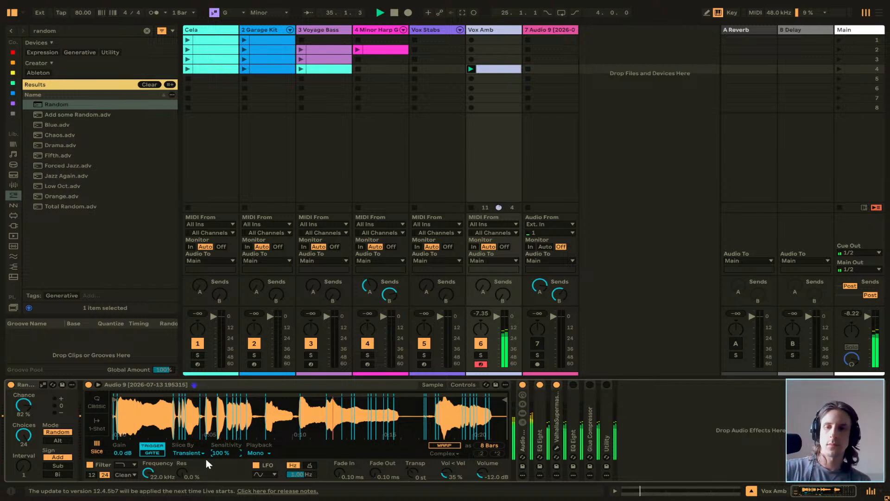
left_click_drag(148, 473, 148, 489)
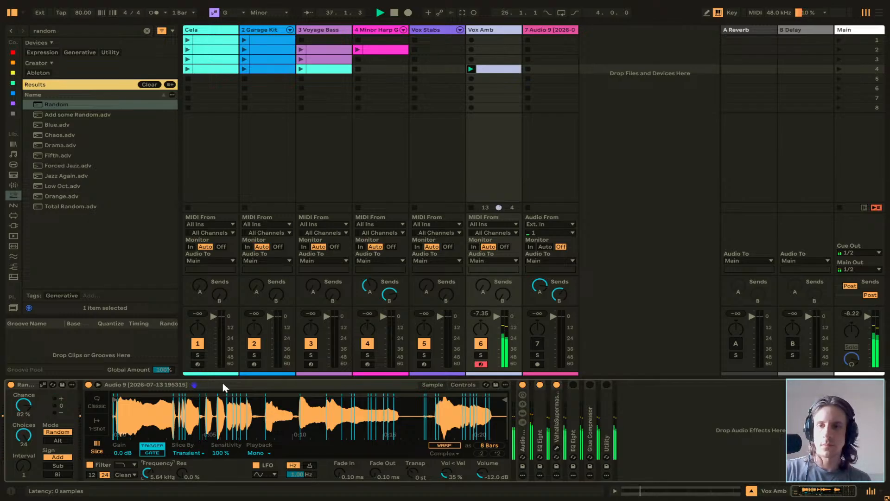
Group the Vox Amb Simpler into an Instrument Rack and display its chain list with the chain select editor.
key("shift+Tab")
double_click(32, 381)
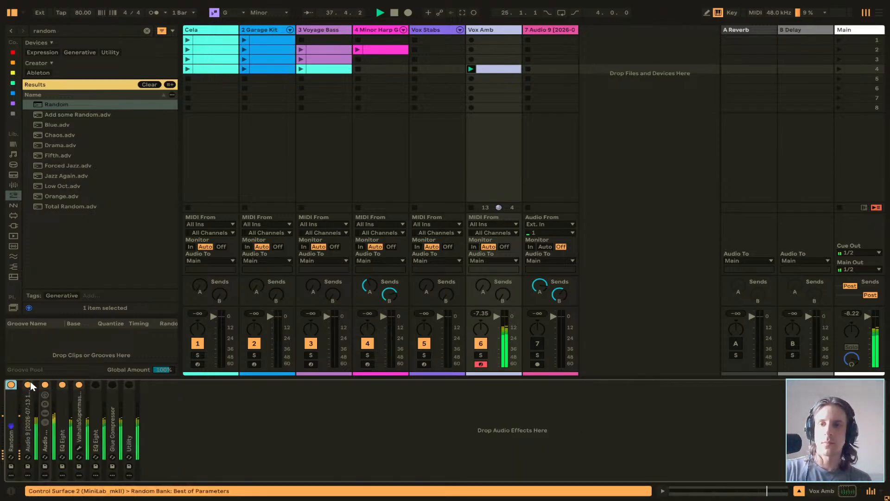
double_click(29, 444)
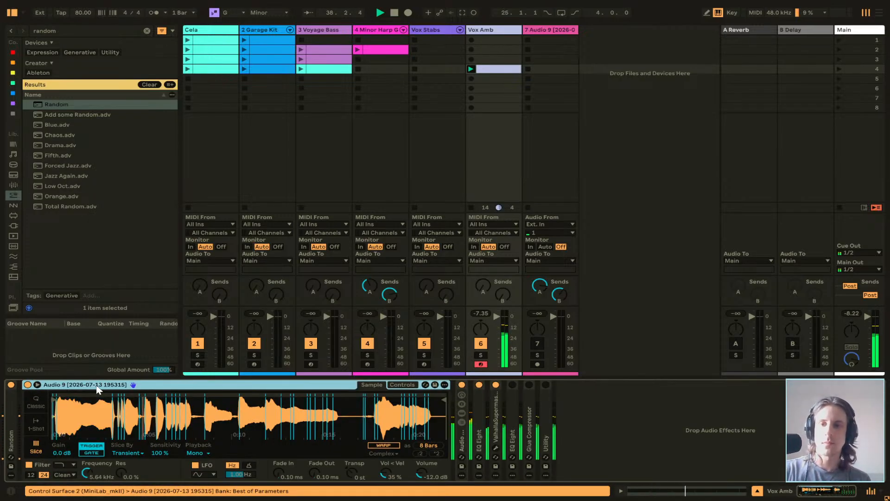
key("ctrl+g")
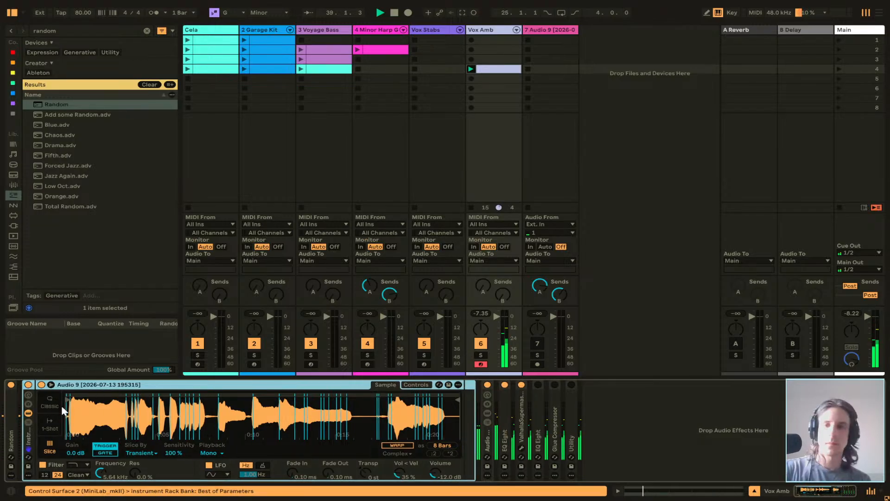
double_click(29, 436)
double_click(29, 436)
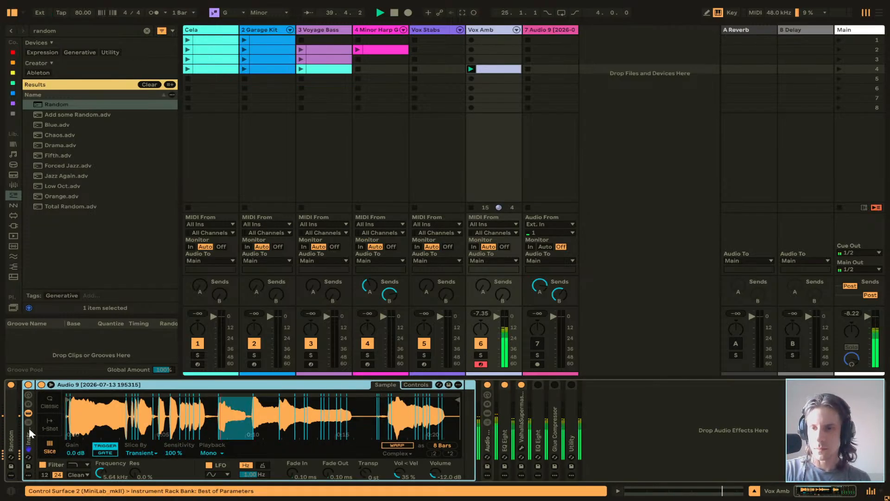
left_click(30, 415)
left_click(30, 416)
left_click(29, 421)
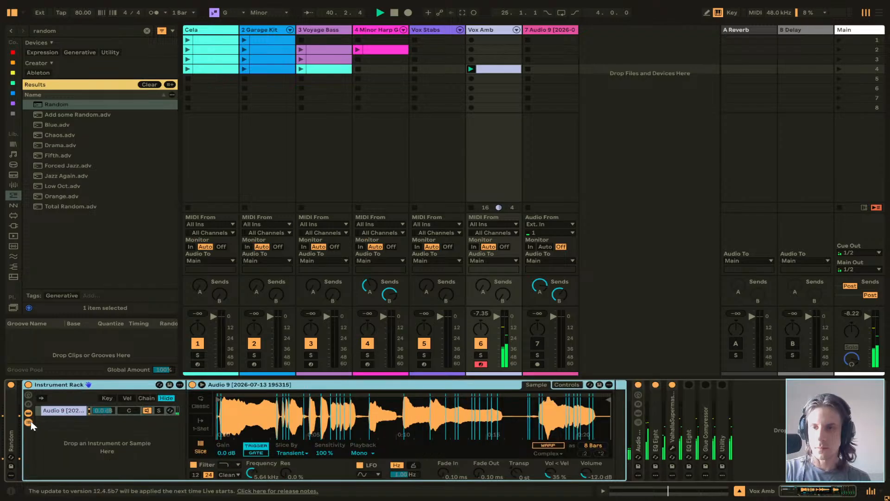
left_click(146, 397)
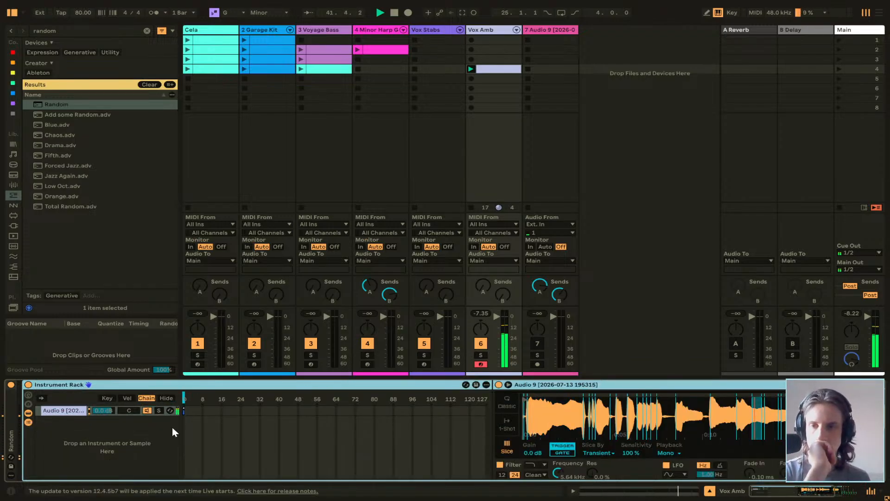
Extend the Simpler chain's select zone from 0 to about 16 in the Instrument Rack.
left_click(73, 414)
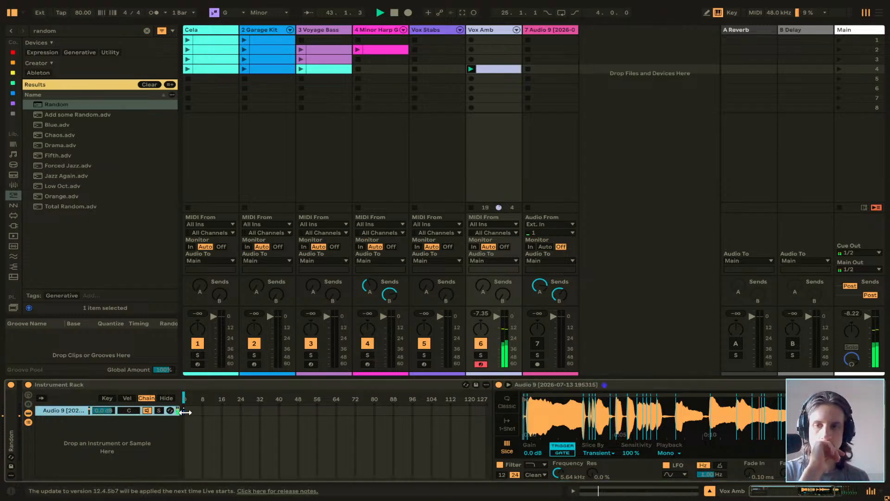
left_click_drag(184, 411, 210, 412)
left_click_drag(214, 412, 221, 412)
left_click(267, 384)
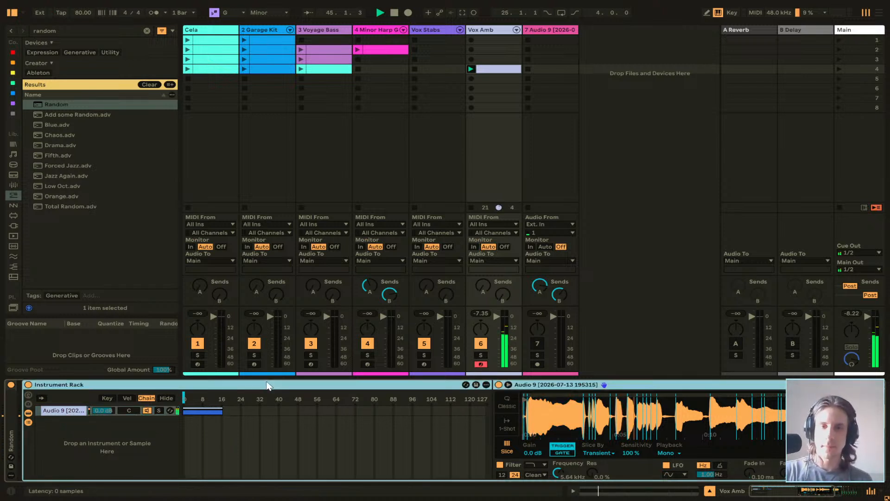
Ungroup the Instrument Rack and fold the Simpler on Vox Amb.
right_click(118, 385)
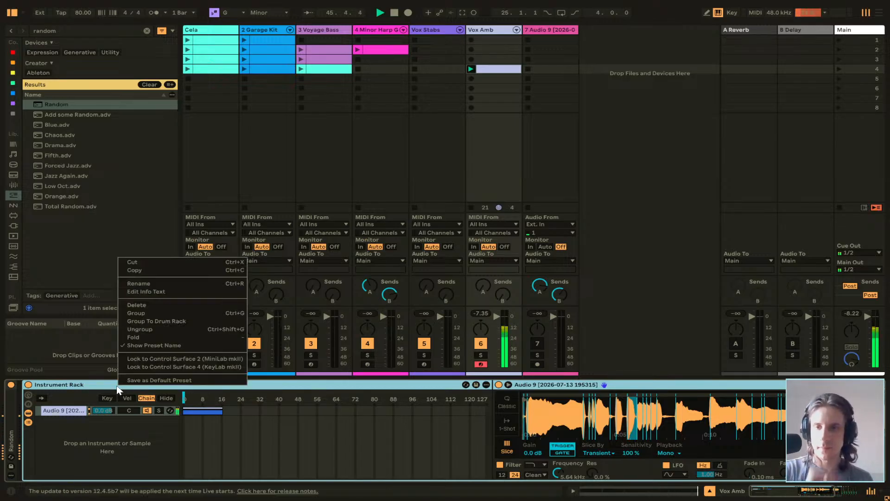
left_click(148, 329)
double_click(244, 388)
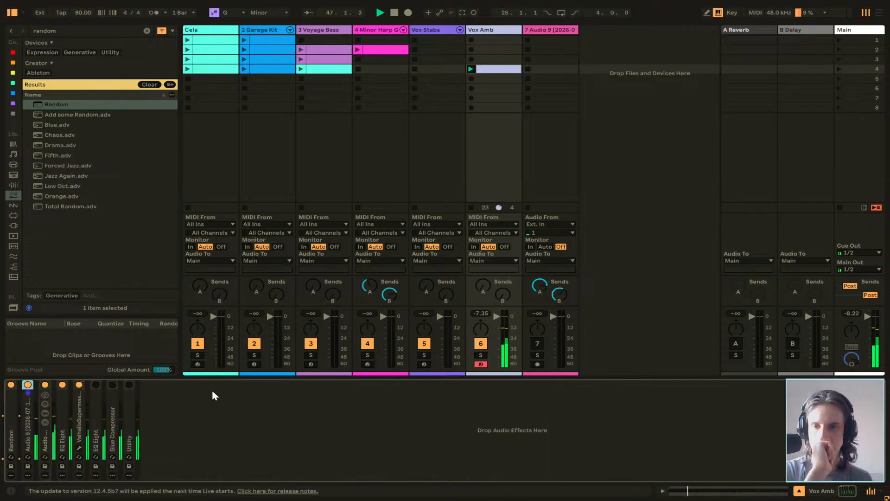
Unfold the rack holding the two delays, check its chain select editor and group it inside another Audio Effect Rack.
left_click(48, 444)
double_click(46, 439)
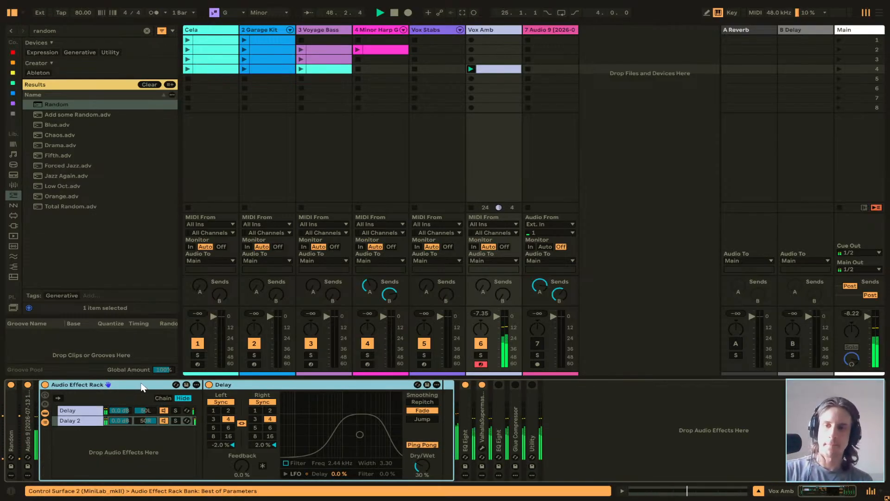
left_click(163, 399)
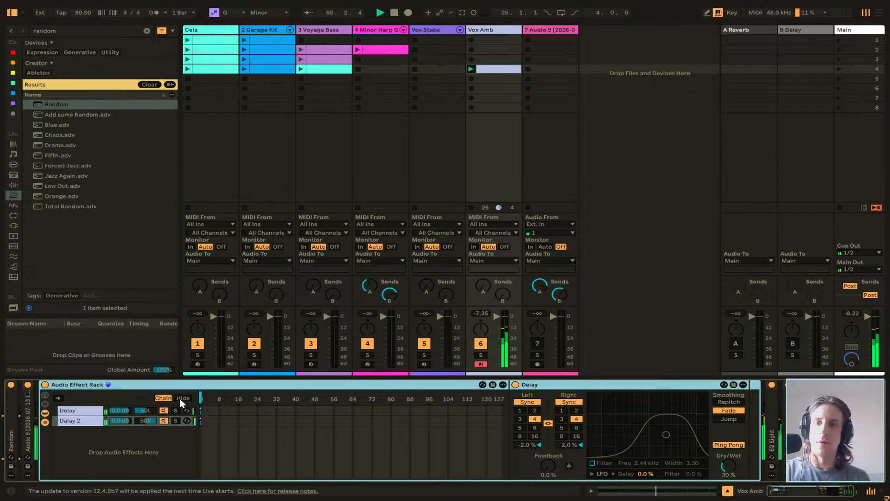
left_click(181, 397)
left_click(163, 399)
left_click(182, 398)
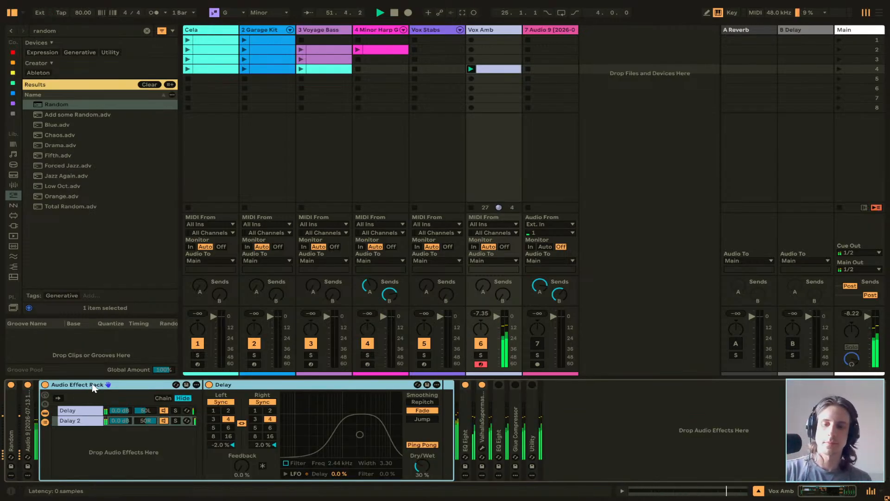
key("ctrl+g")
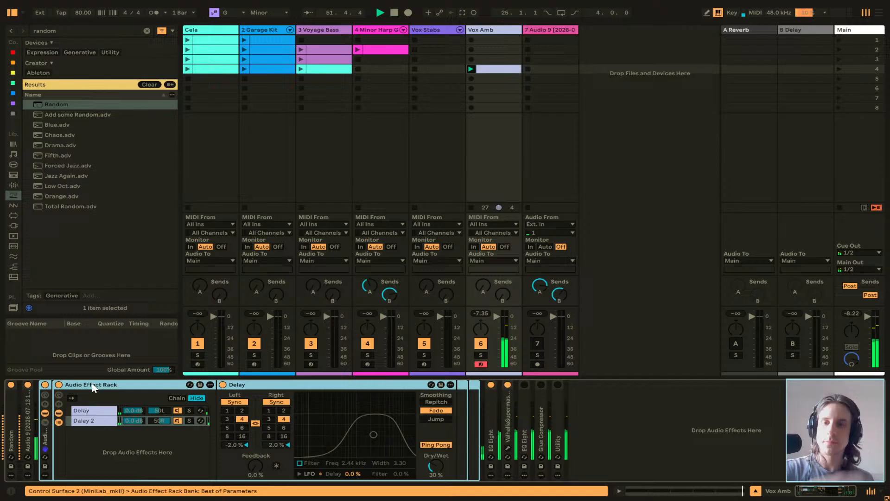
Show the outer Audio Effect Rack's chain list with the chain select editor and extend its chain's select zone to 0–41.
left_click(46, 421)
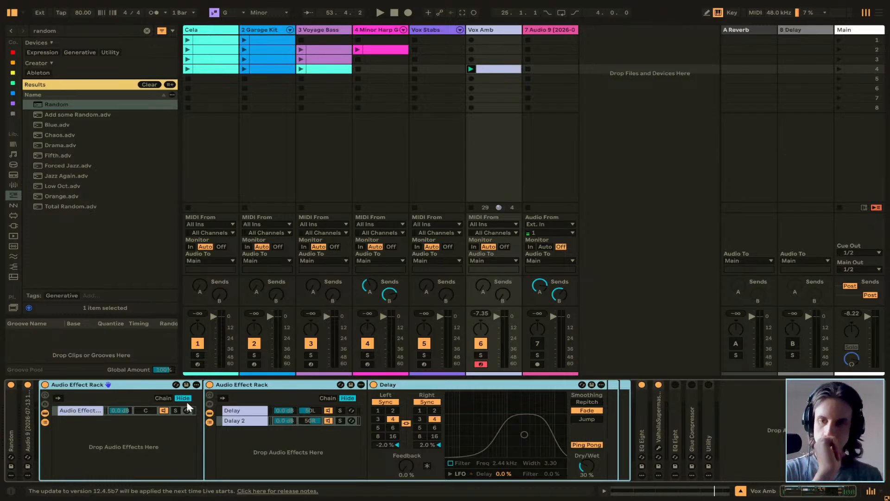
left_click(162, 398)
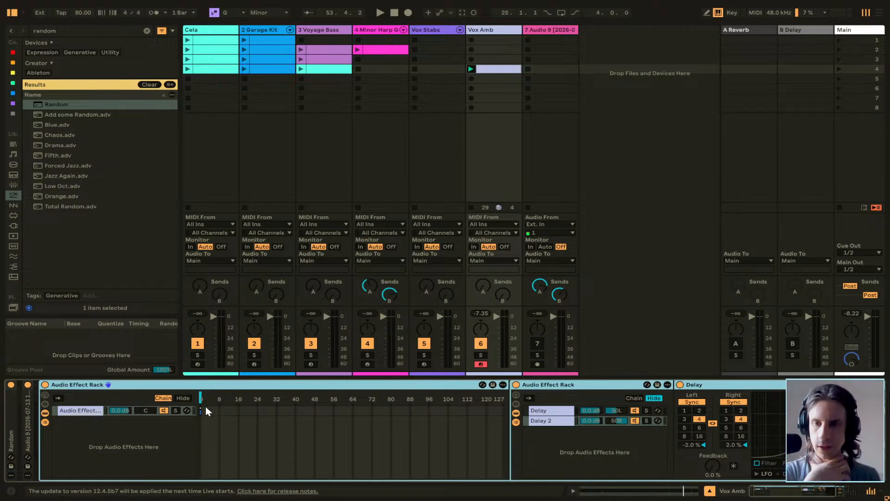
left_click_drag(199, 411, 299, 411)
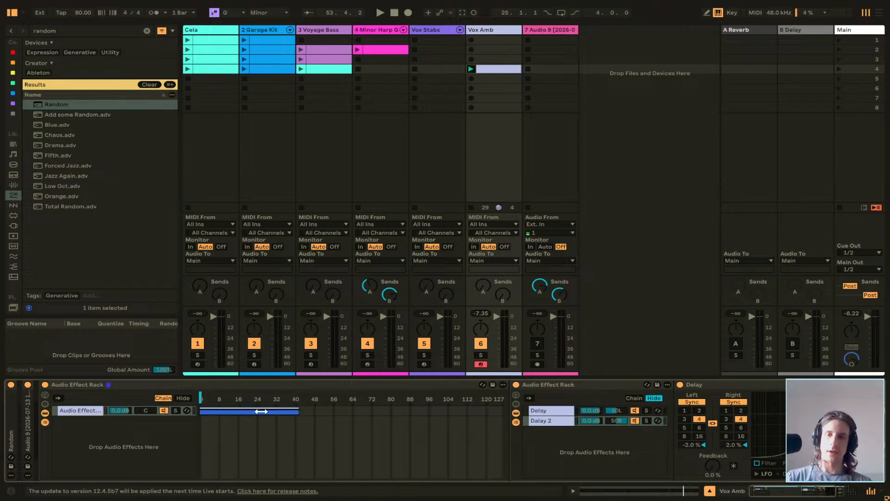
Duplicate the rack chain twice and place the copies' select zones end to end, at about 42–83 and 84–125.
left_click(79, 410)
key("ctrl+d")
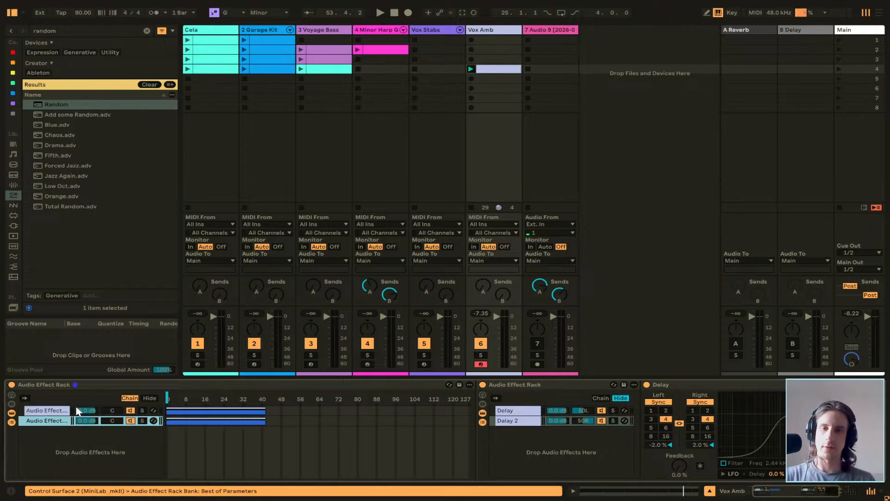
left_click_drag(239, 420, 424, 435)
left_click(55, 421)
key("ctrl+d")
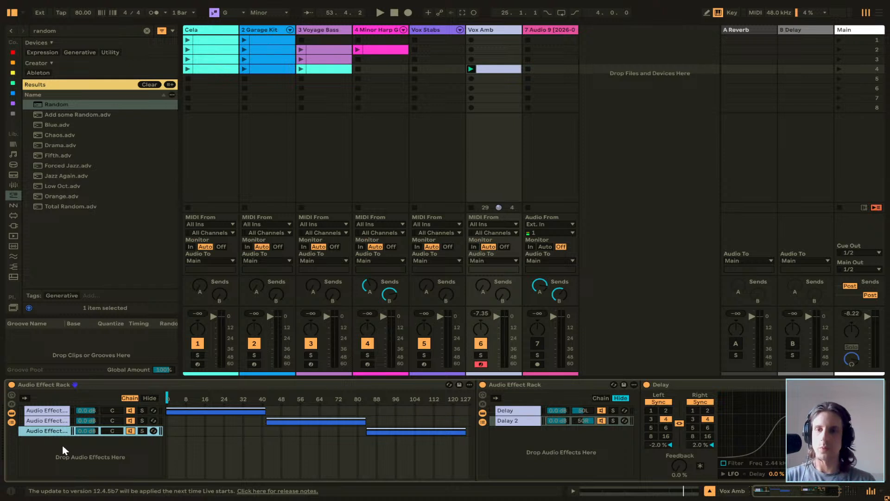
scroll(81, 449, "left", 1)
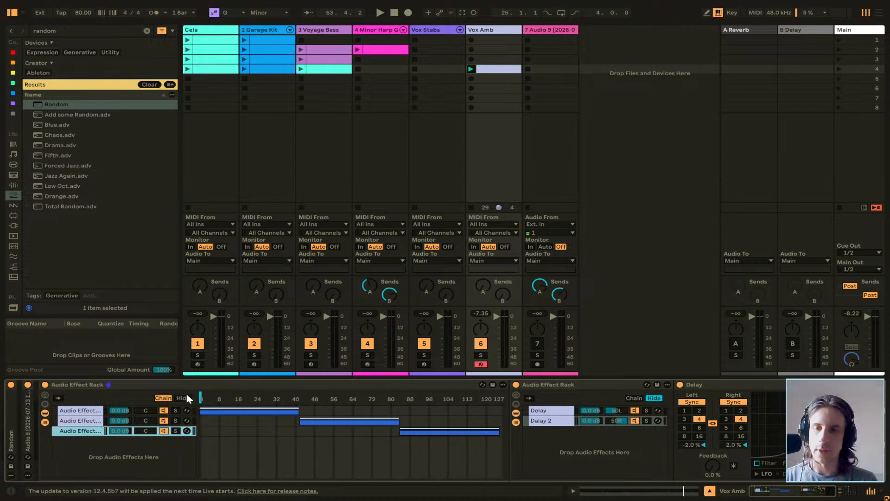
Move the outer rack's chain selector to 30, within the first chain's select zone.
left_click(249, 410)
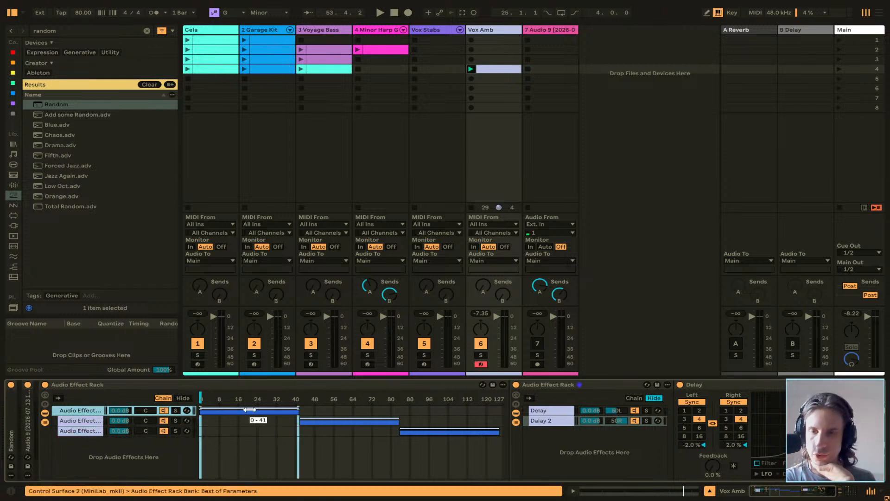
right_click(246, 414)
left_click(236, 412)
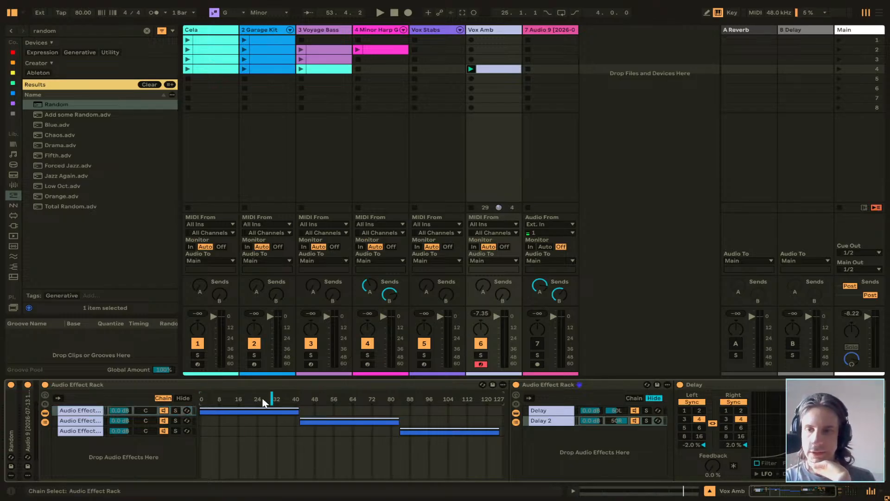
left_click(44, 394)
left_click(44, 395)
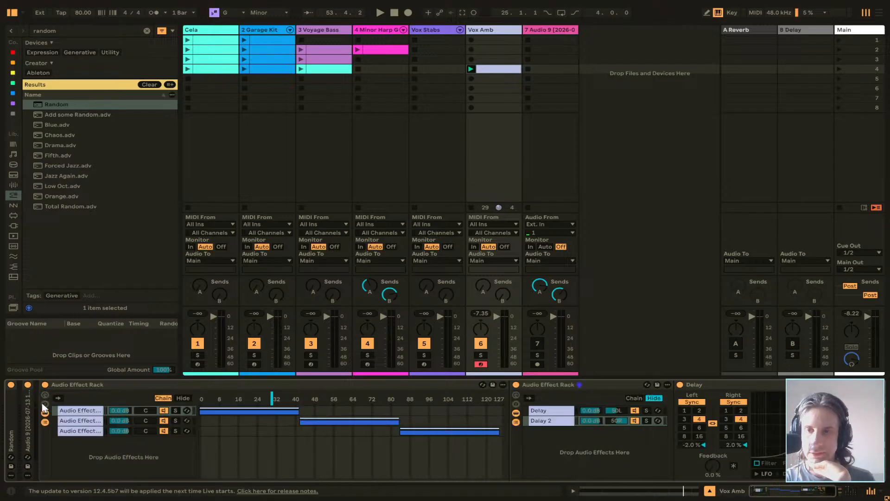
left_click(44, 404)
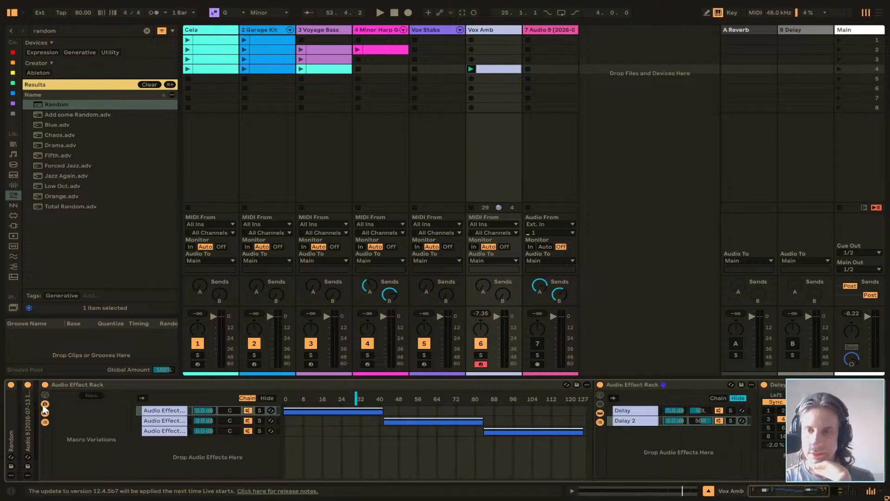
left_click(45, 405)
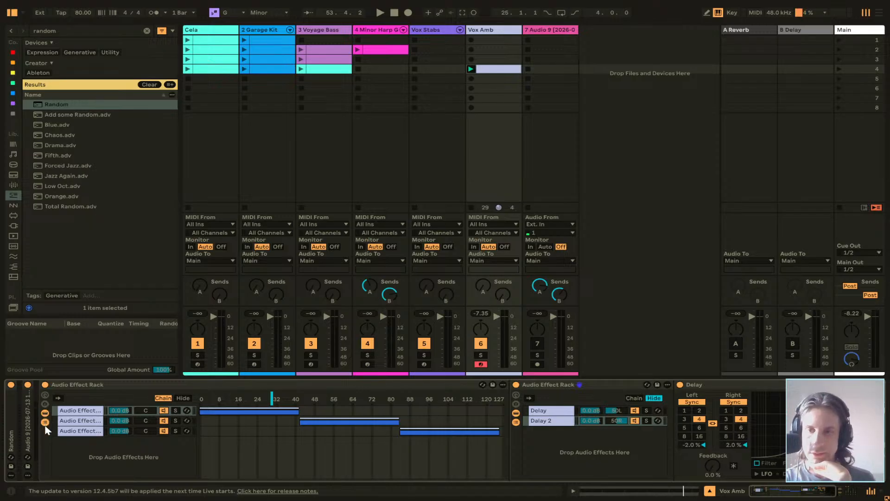
Rename the outer rack's first chain as Delay and its second chain as Reverb.
left_click(89, 410)
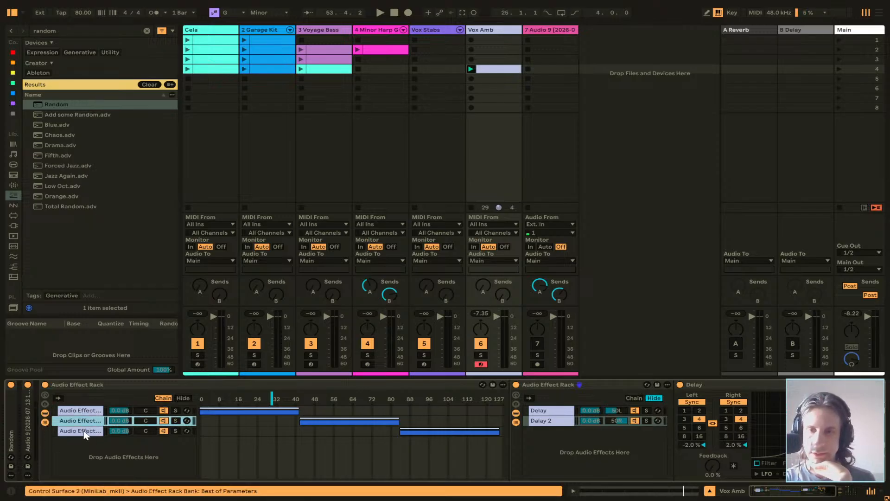
left_click(86, 431)
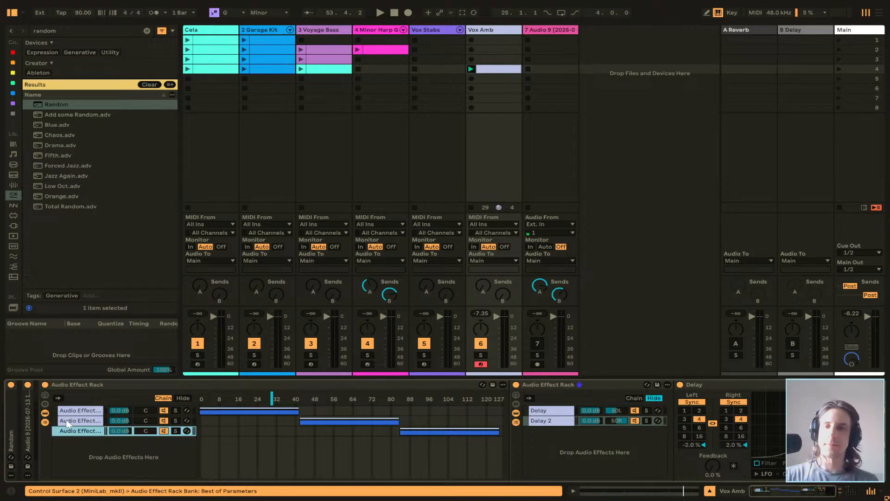
left_click(78, 411)
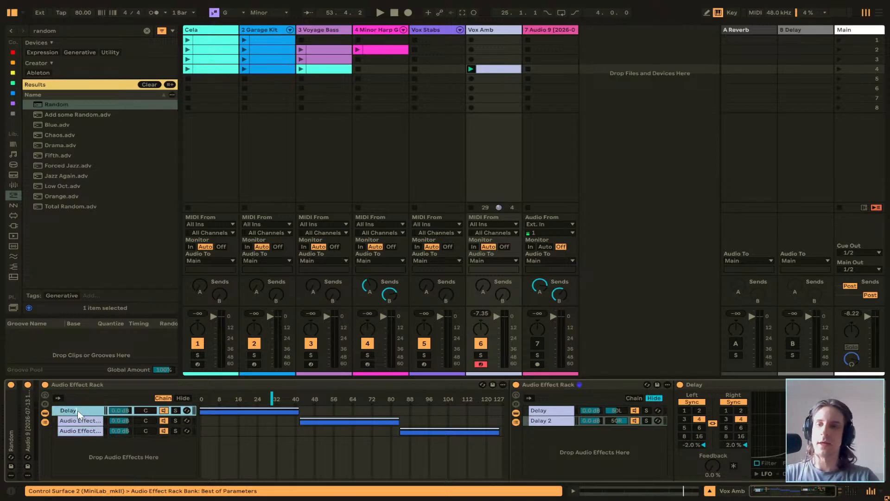
left_click(88, 421)
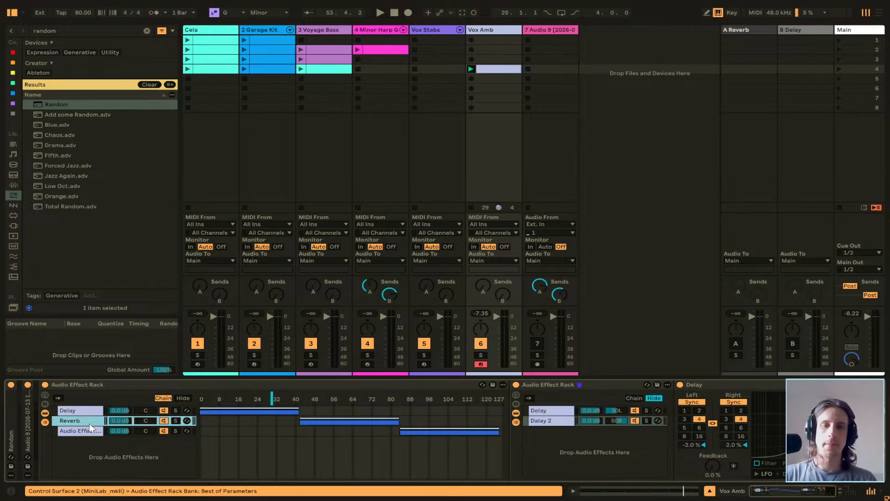
Delete the nested two-delay Audio Effect Rack from the Reverb chain.
scroll(84, 442, "right", 3)
scroll(162, 430, "left", 3)
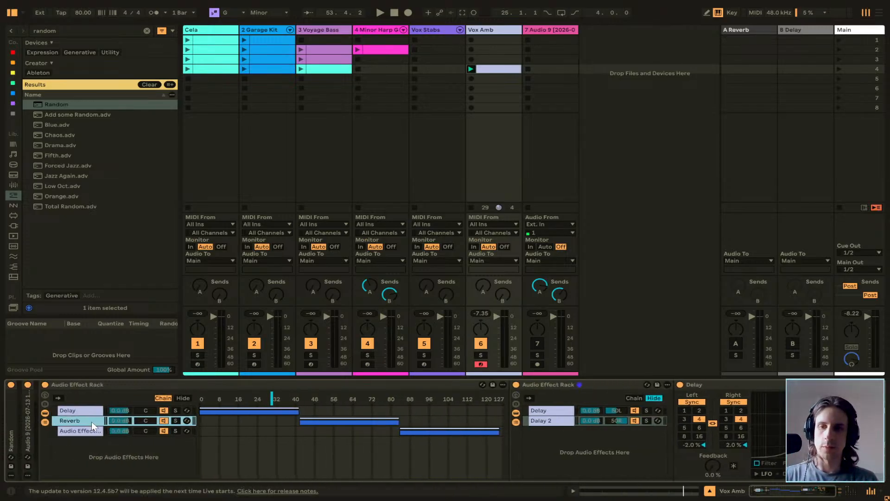
left_click(90, 411)
left_click(88, 420)
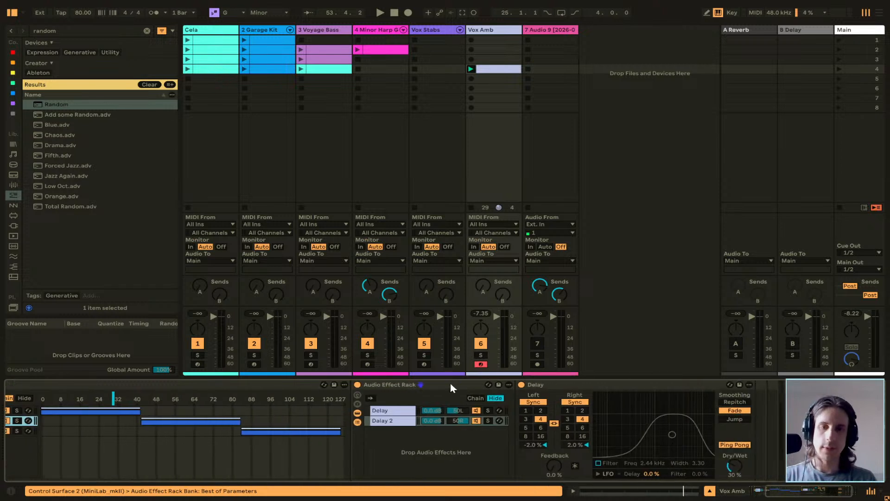
left_click(451, 385)
key("Delete")
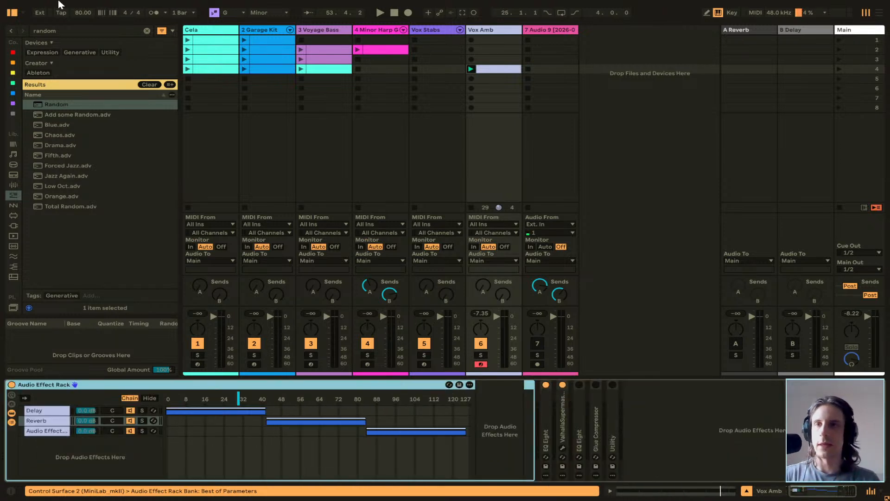
Search the audio effects for "reve" and add the Reverb device to the empty Reverb chain.
left_click(147, 31)
left_click(60, 32)
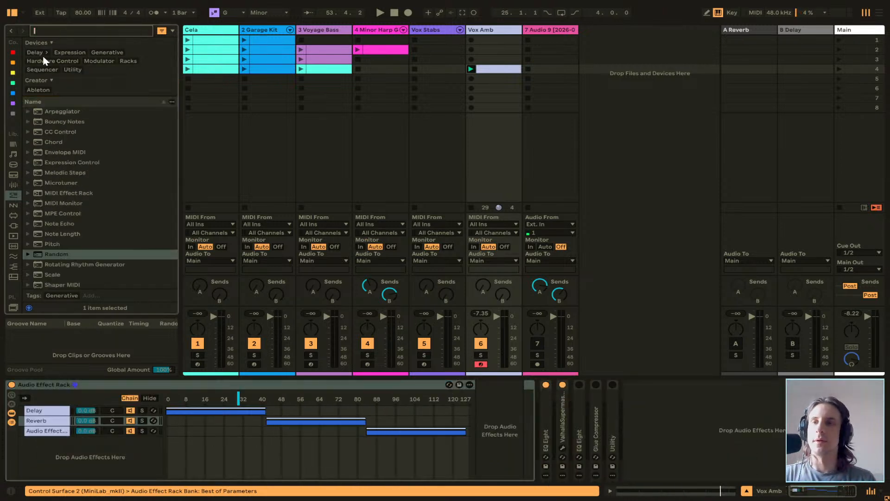
type("reve")
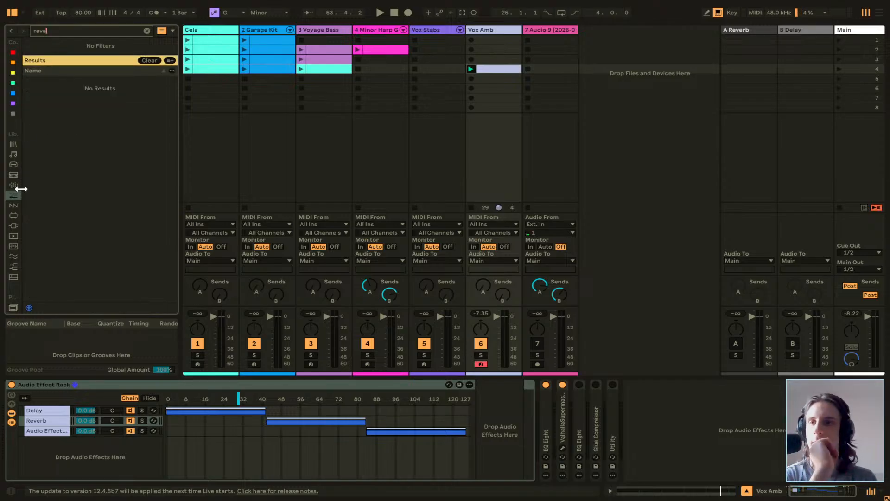
left_click(15, 184)
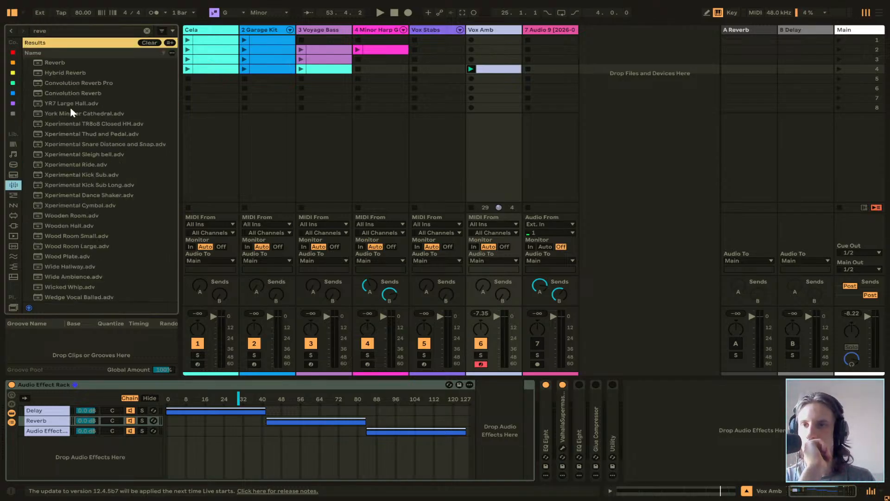
left_click_drag(60, 64, 484, 439)
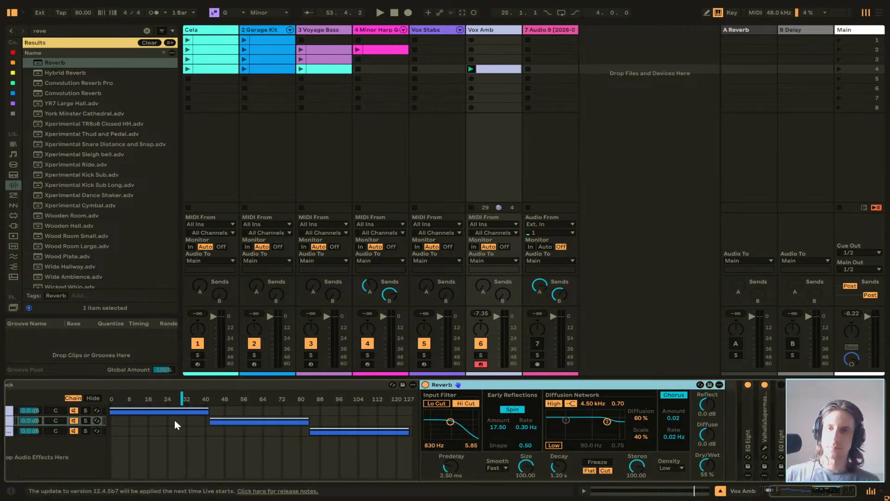
Map the outer rack's chain selector to Macro 1 and set that macro to 62.
left_click(238, 422)
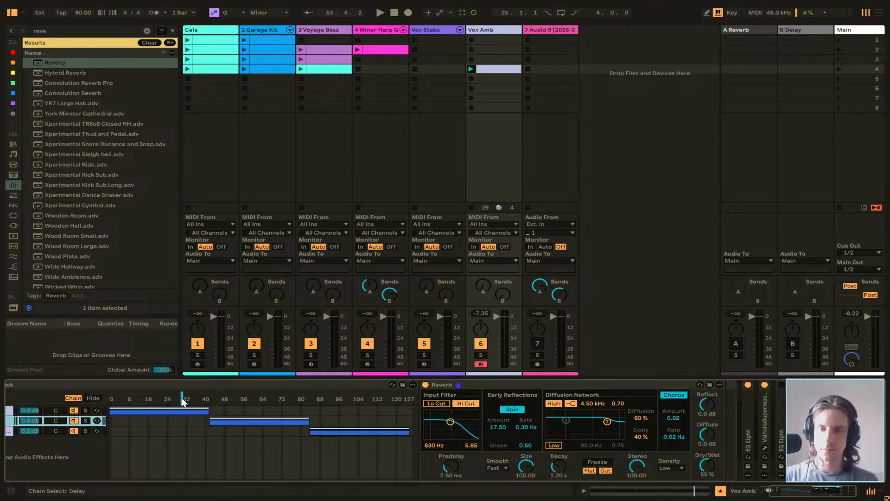
left_click_drag(205, 410, 209, 409)
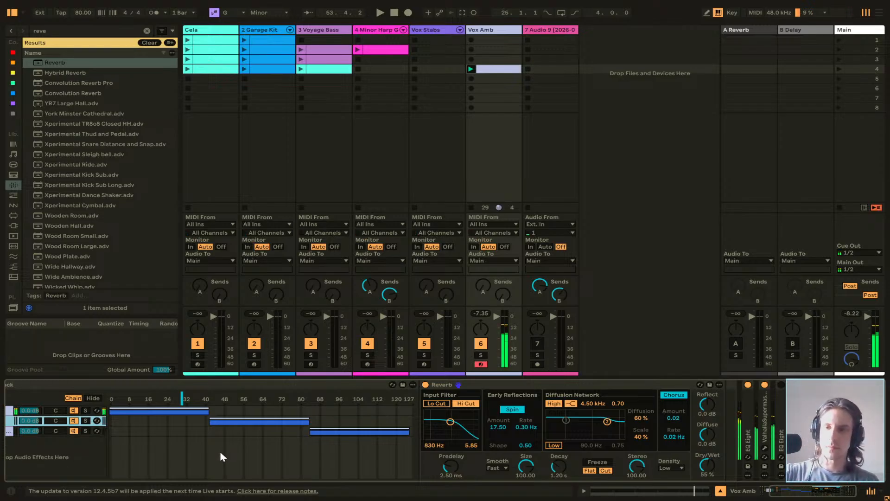
scroll(180, 435, "left", 3)
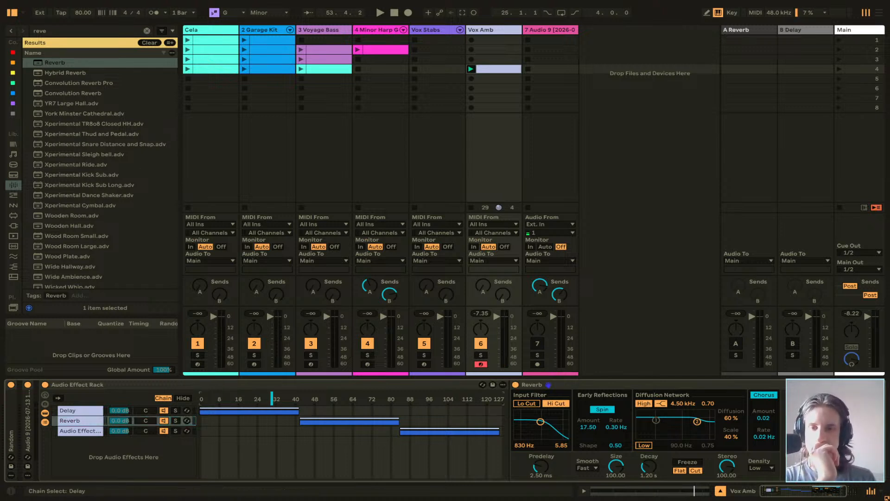
right_click(272, 400)
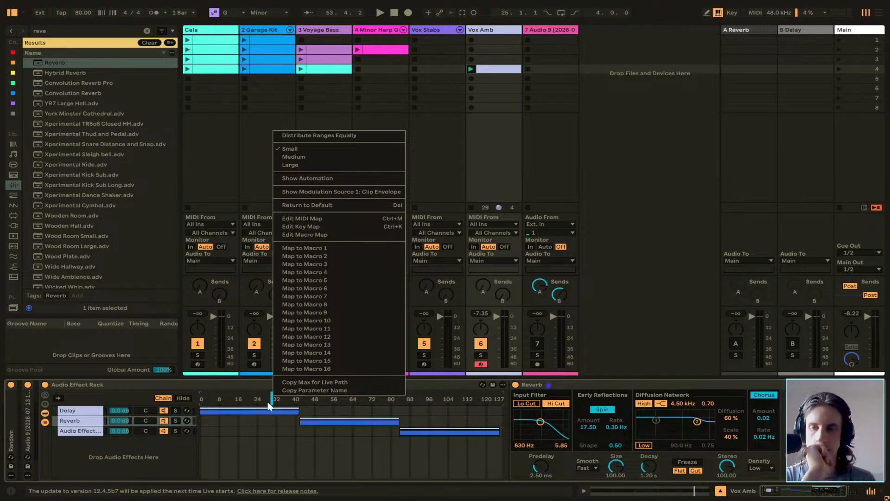
left_click(99, 460)
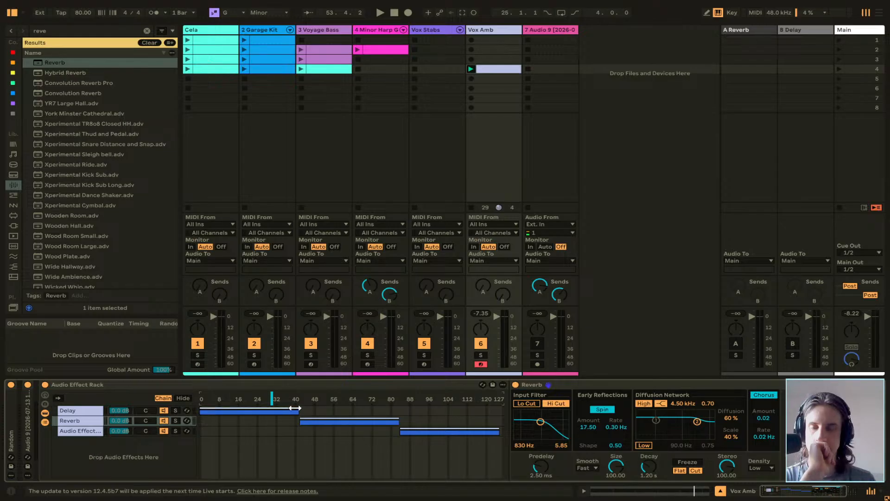
right_click(273, 400)
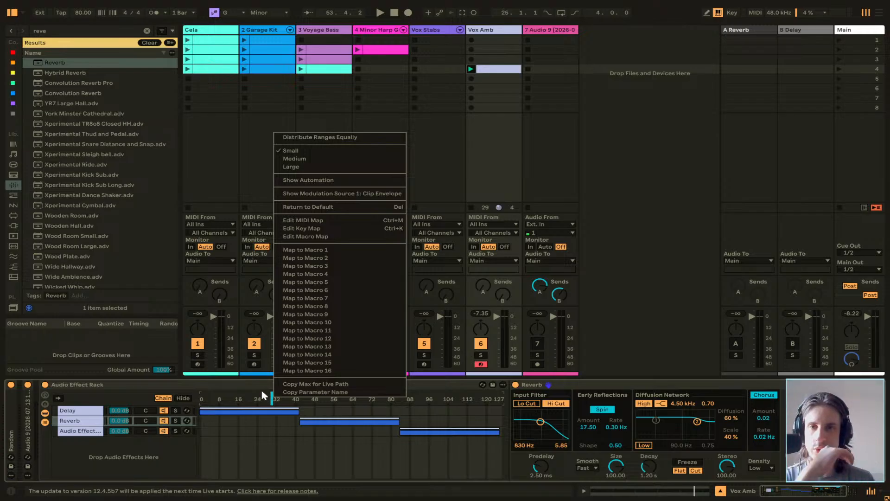
left_click(290, 252)
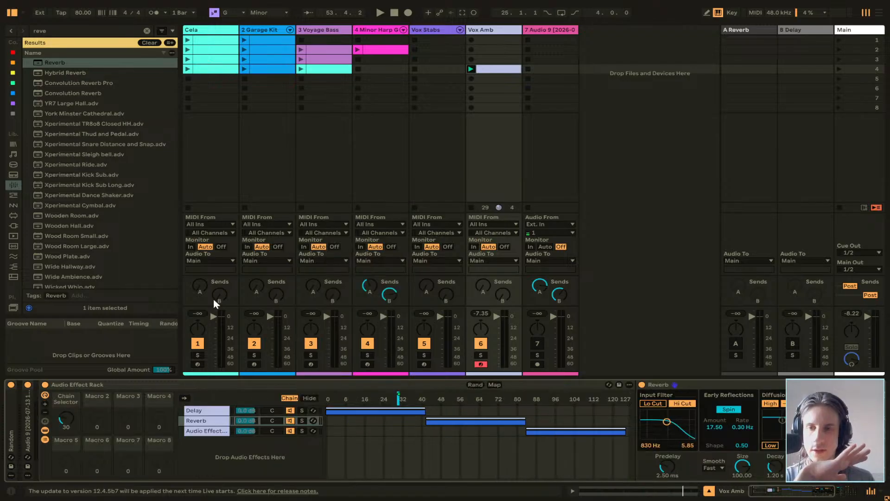
left_click_drag(66, 417, 66, 419)
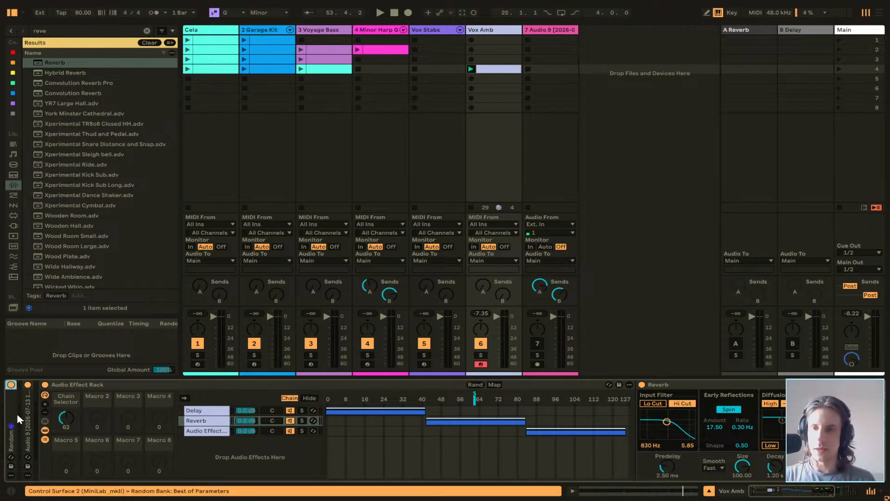
Find the Velocity MIDI effect, insert it between Random and the Simpler on Vox Amb, and set its Out Low to 45.
left_click(141, 29)
left_click(147, 30)
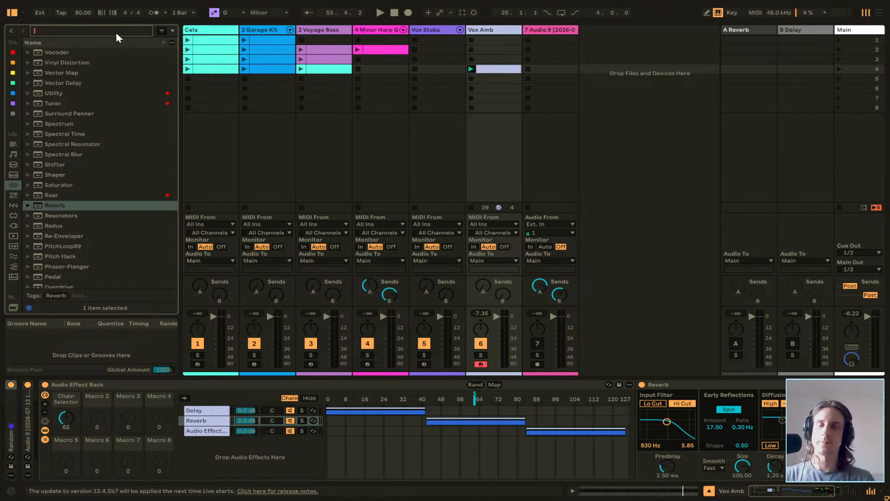
type("vel")
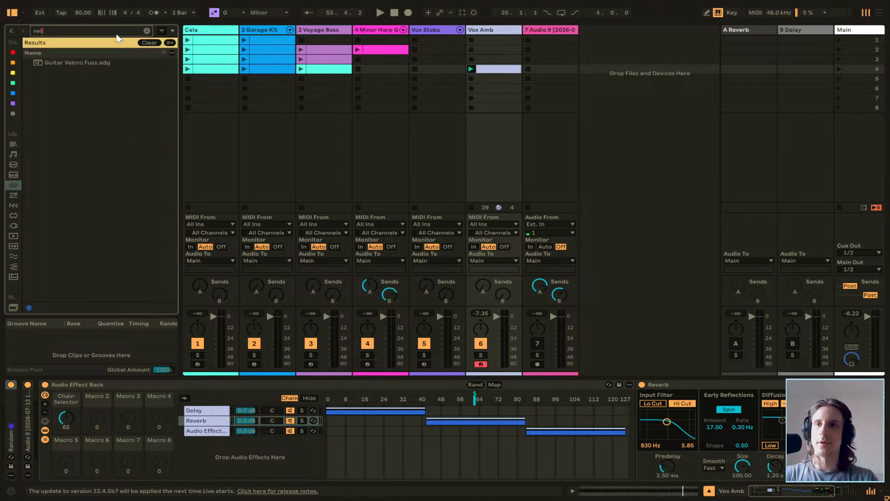
left_click(13, 195)
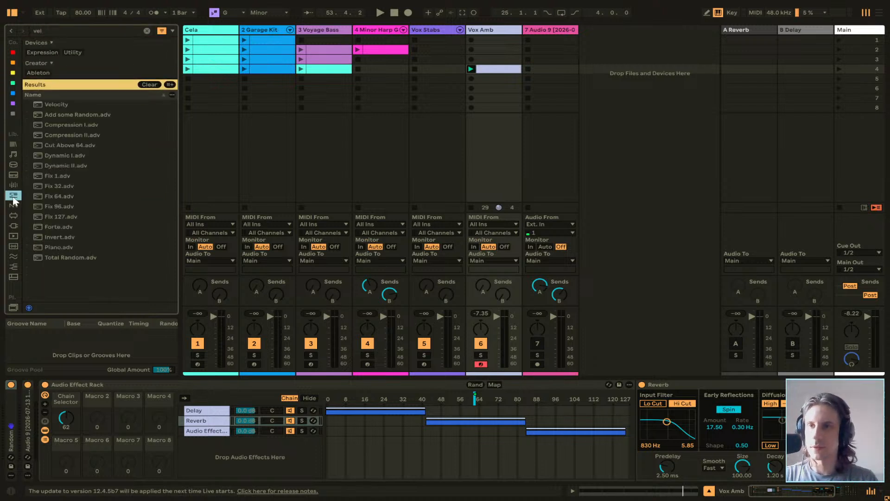
left_click_drag(70, 105, 19, 421)
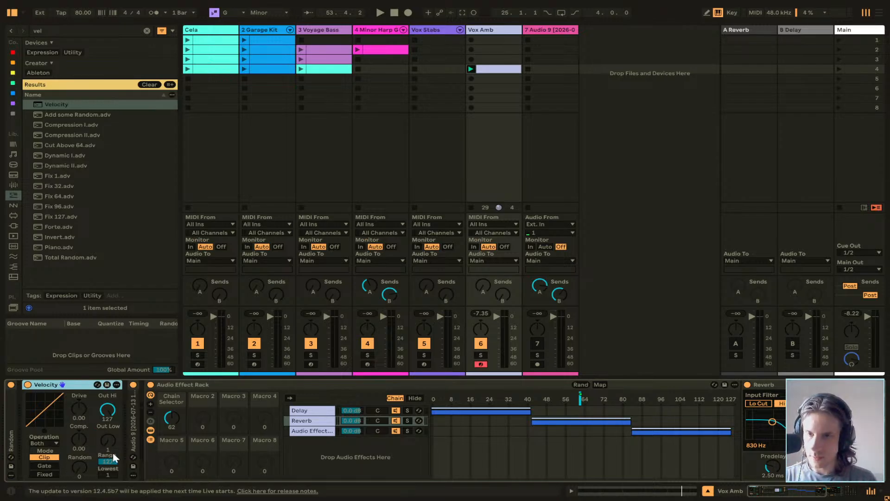
left_click_drag(113, 451, 112, 431)
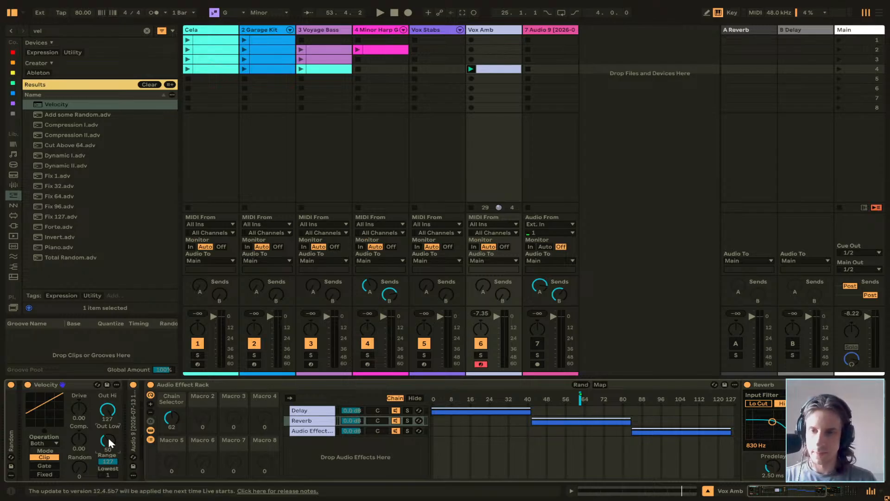
left_click_drag(108, 438, 107, 442)
Examine the mapping options of the Chain Selector macro and of the chain selector in the outer rack.
right_click(171, 416)
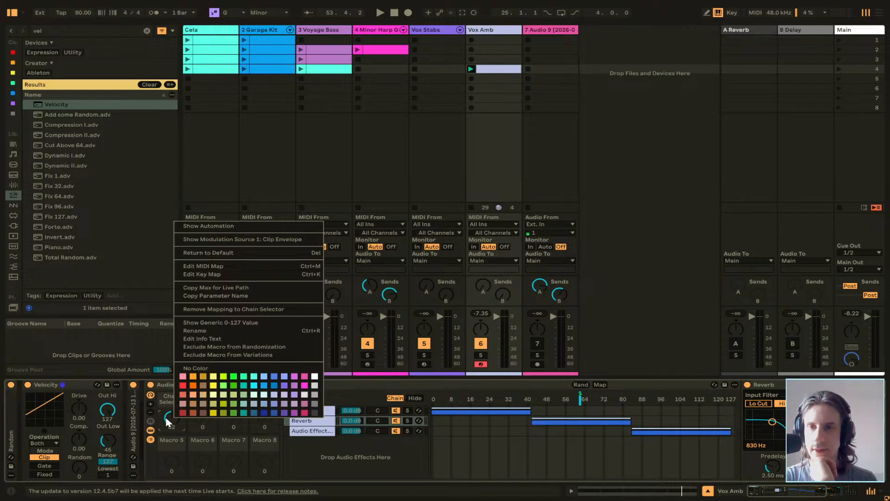
left_click(170, 425)
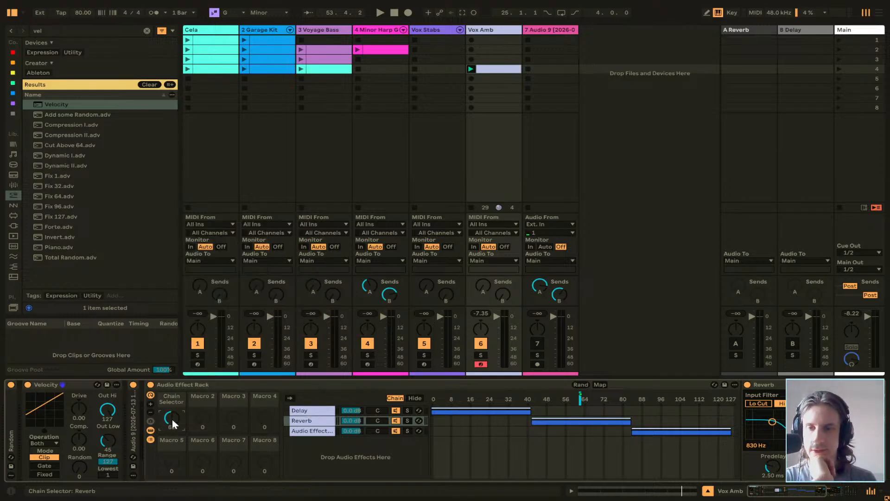
right_click(580, 401)
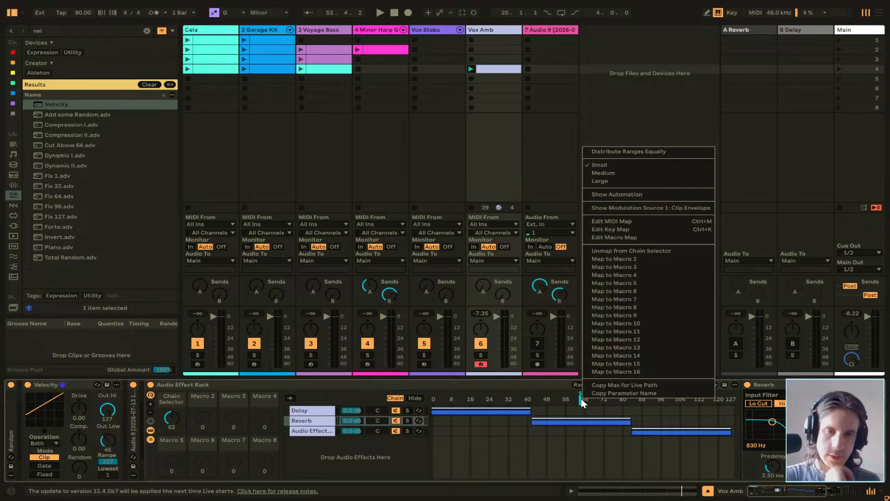
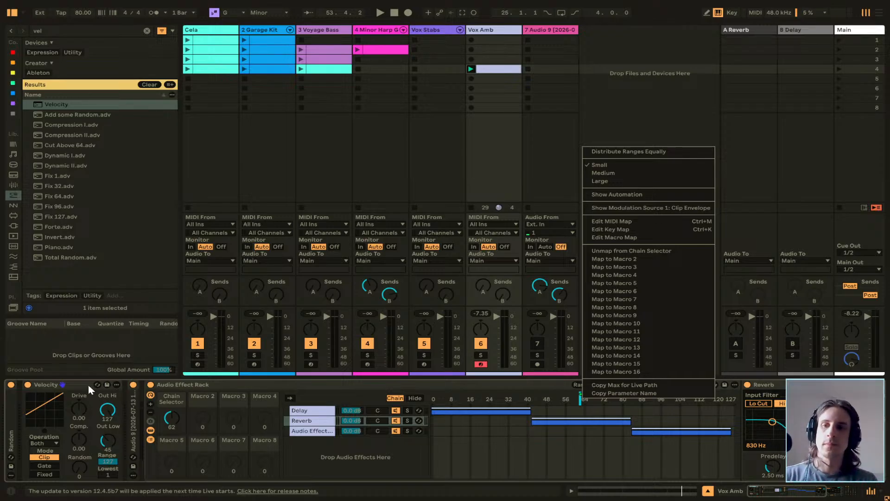
Examine the MIDI mapping view for the Velocity device and the outer rack's chain selector on Vox Amb.
left_click(135, 425)
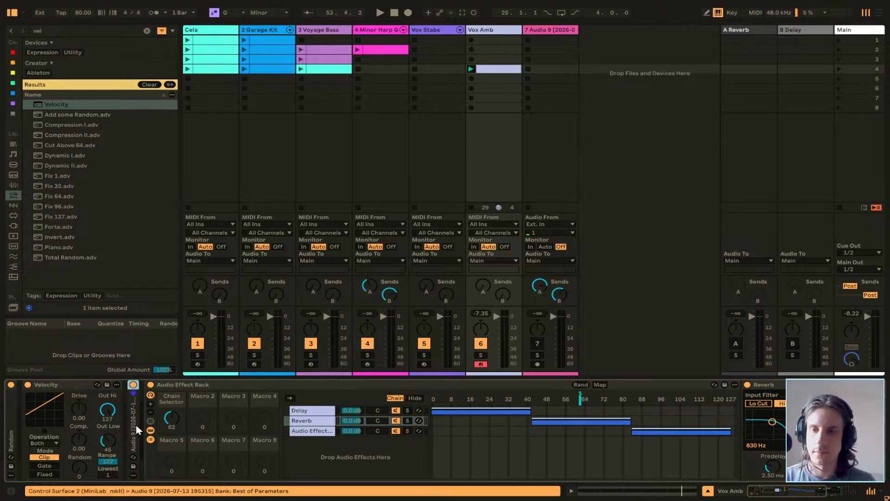
double_click(130, 424)
double_click(215, 388)
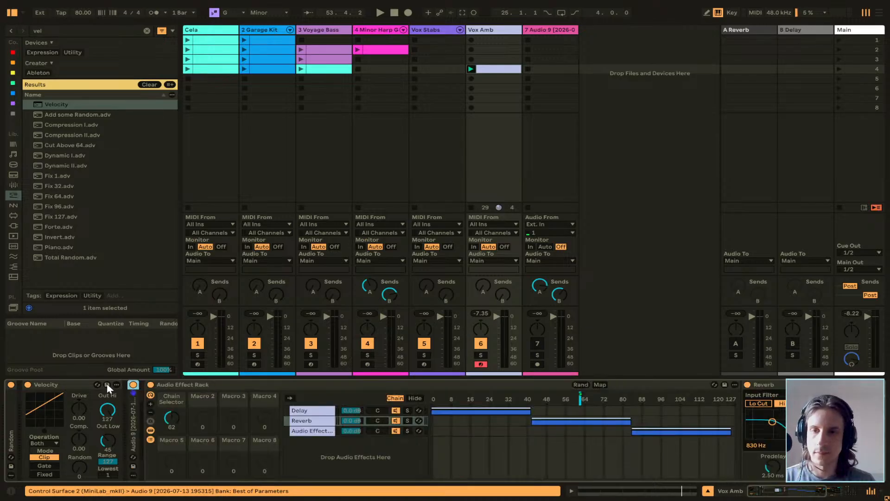
double_click(106, 383)
key("ctrl+m")
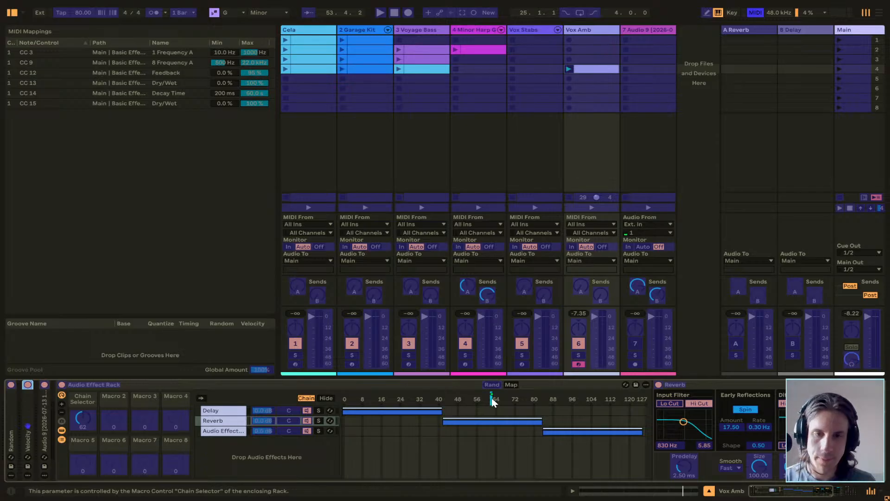
double_click(26, 410)
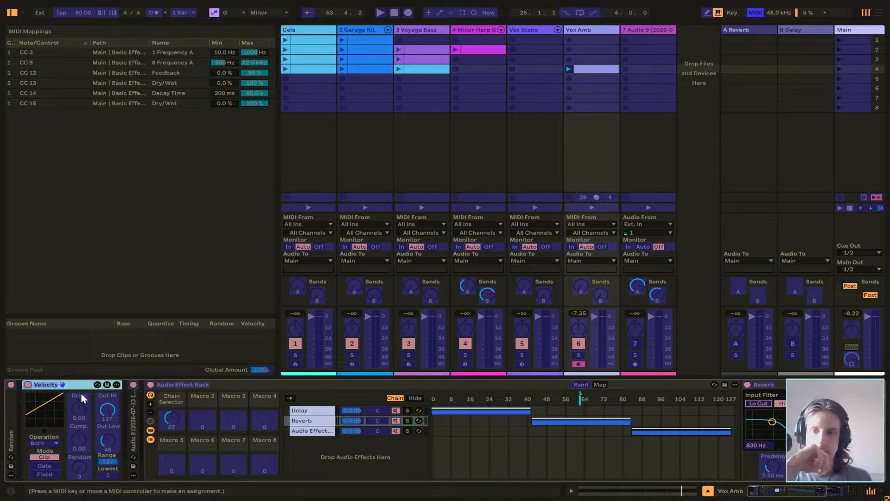
Reduce the outer Audio Effect Rack to two visible macros and leave MIDI mapping mode.
left_click(150, 412)
left_click(150, 411)
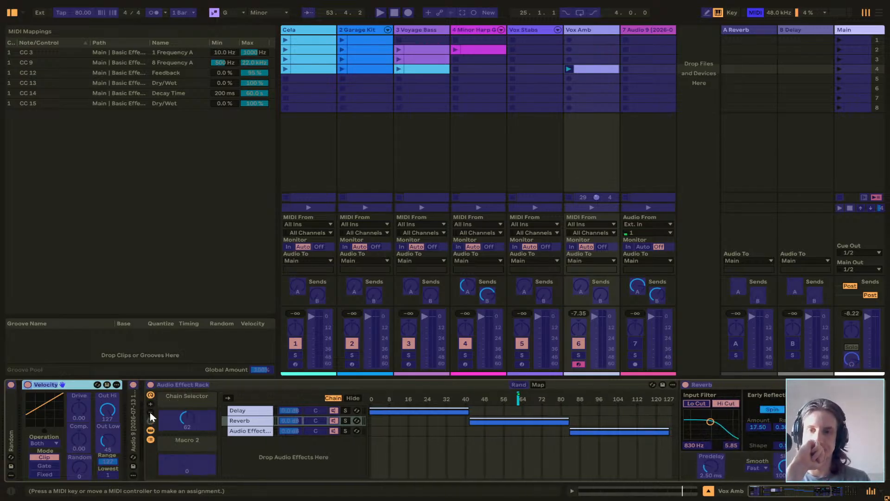
left_click(229, 399)
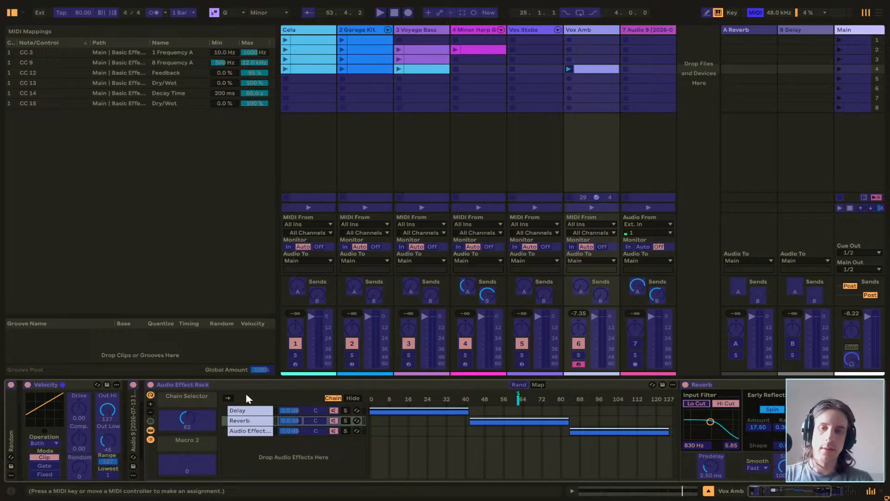
key("ctrl+m")
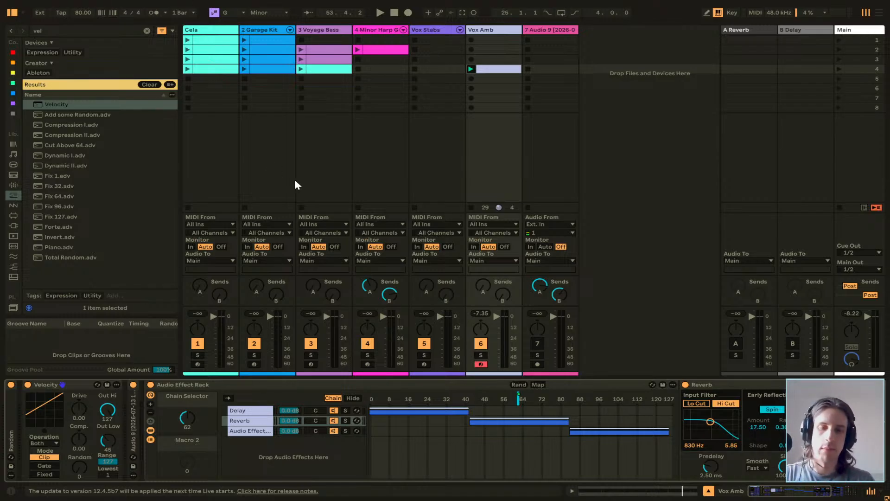
Exit full-screen mode, and check the Learn View before closing it.
key("F11")
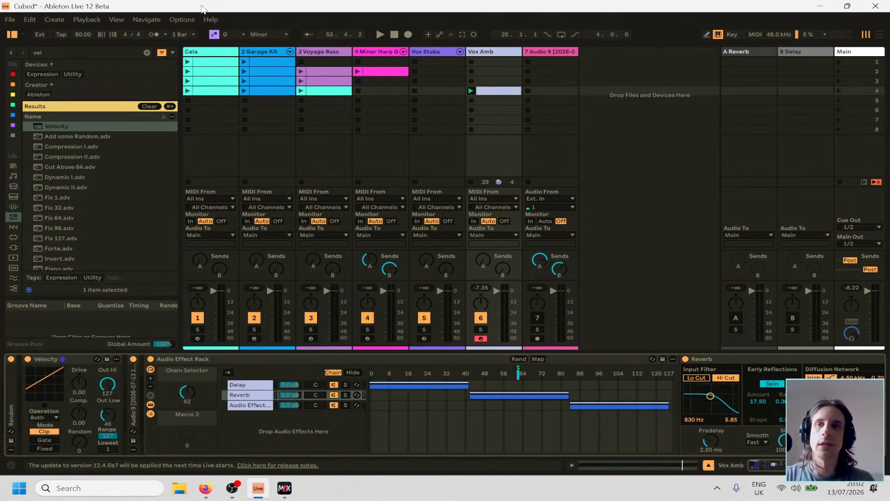
left_click(211, 20)
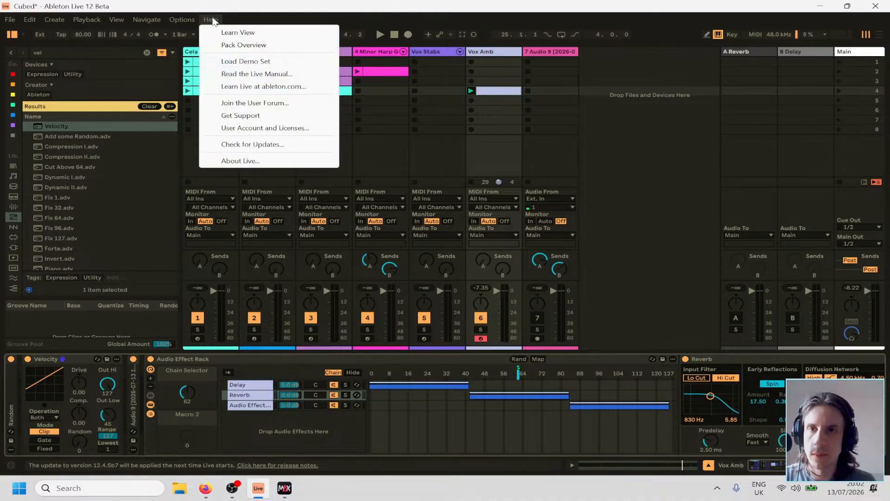
mouse_move(193, 23)
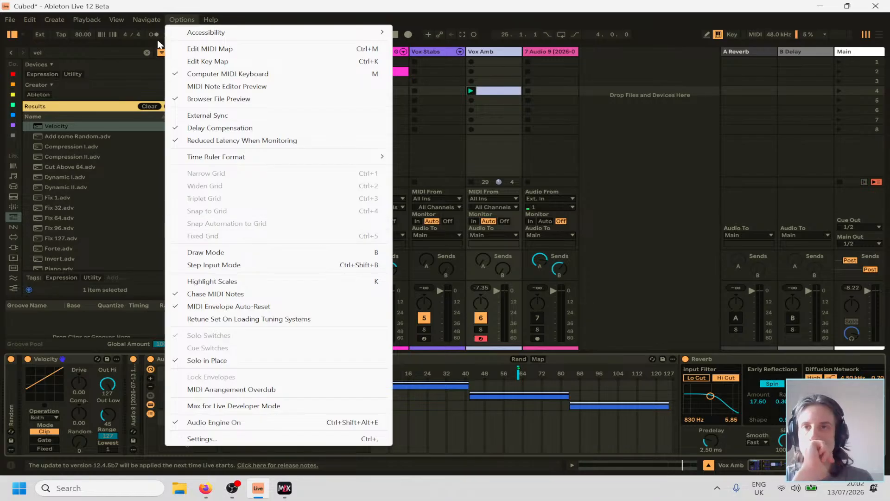
mouse_move(145, 22)
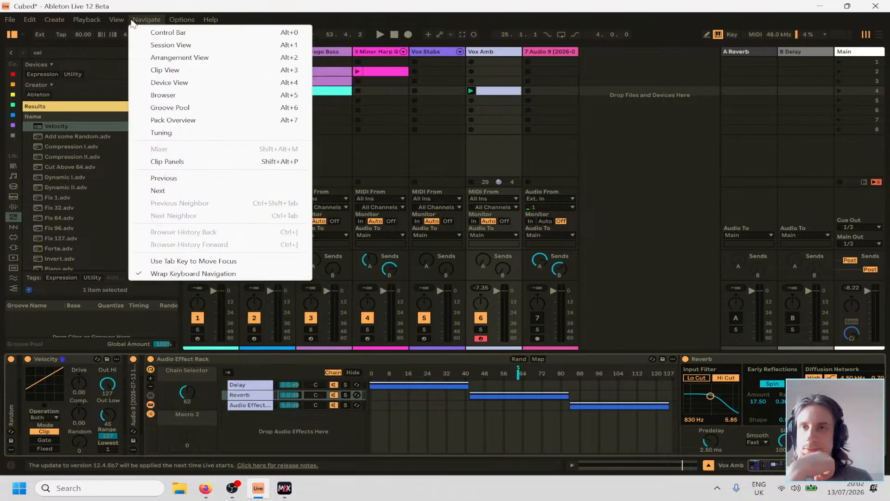
mouse_move(118, 22)
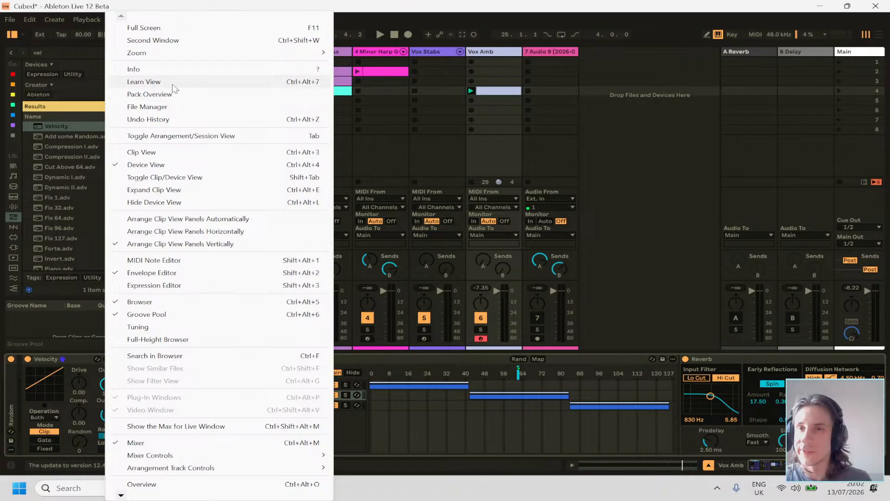
left_click(144, 82)
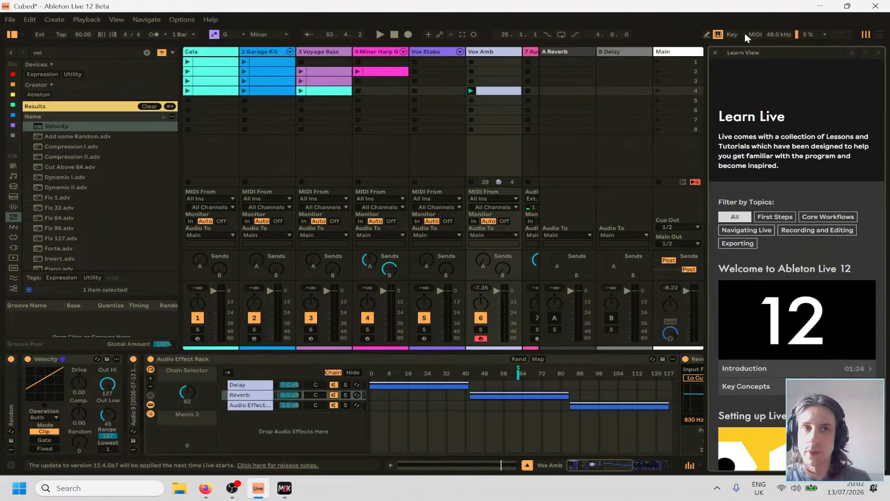
left_click(716, 52)
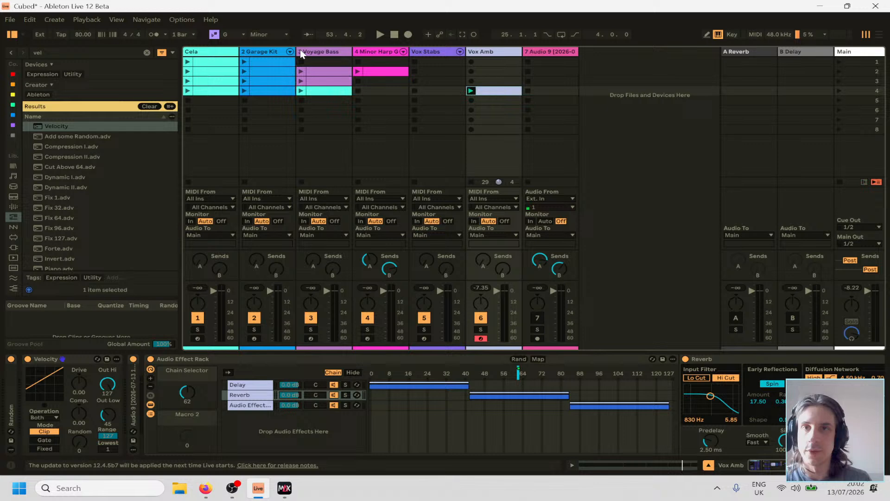
Show the Overview of the arrangement and set the playback position to bar 34.
left_click(120, 20)
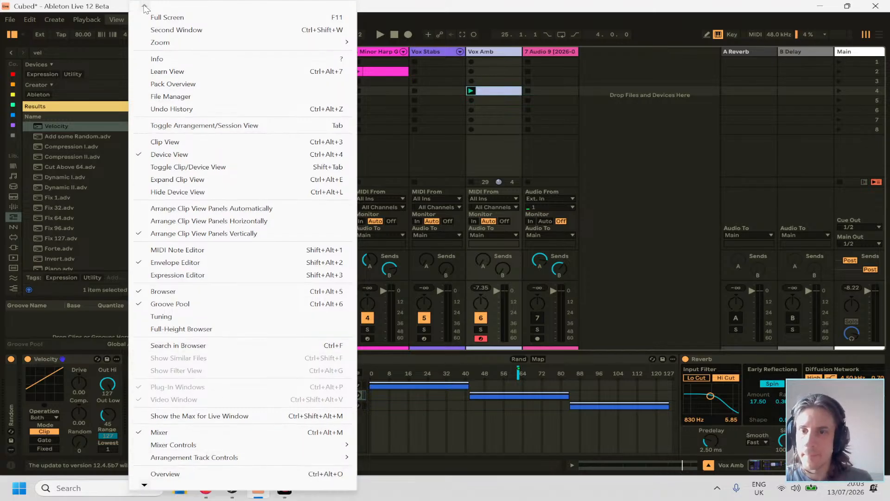
mouse_move(147, 487)
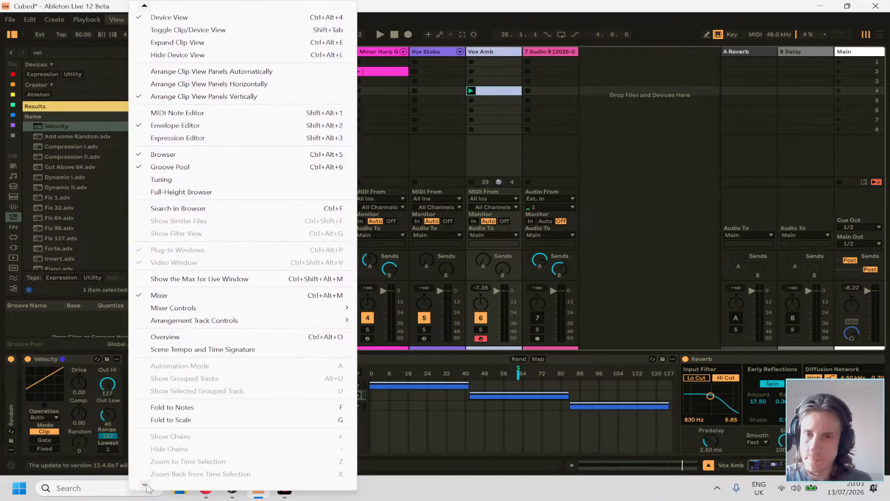
left_click(201, 341)
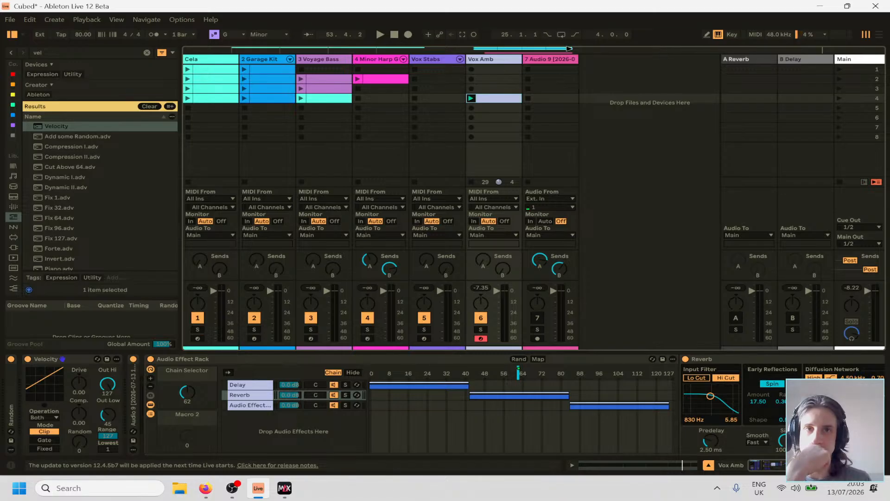
left_click(569, 49)
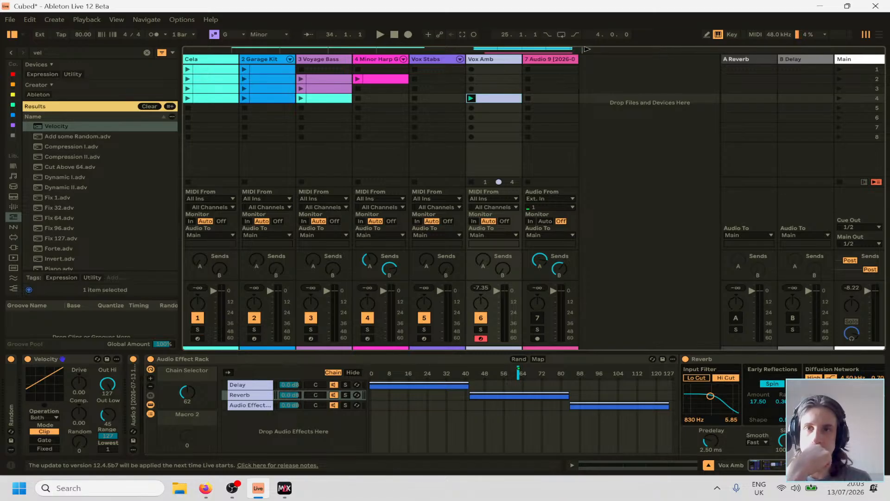
Switch from the Session View to the Arrangement View and hide the Overview.
key("Tab")
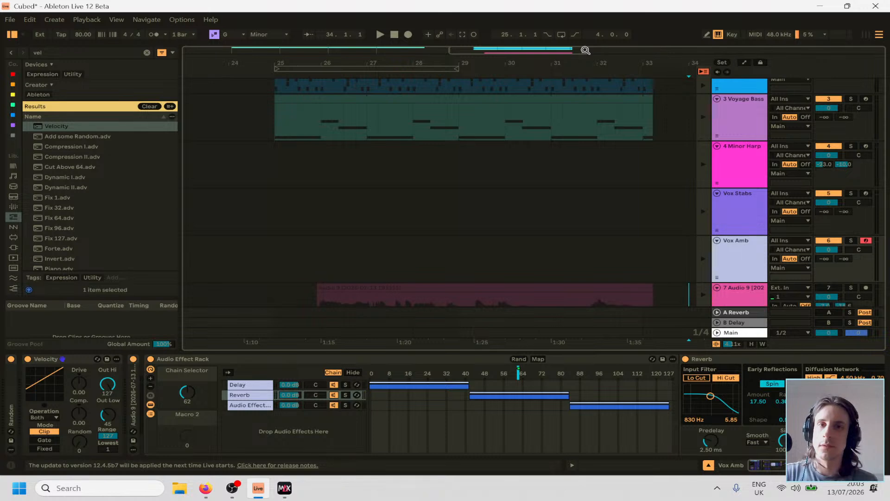
key("Tab")
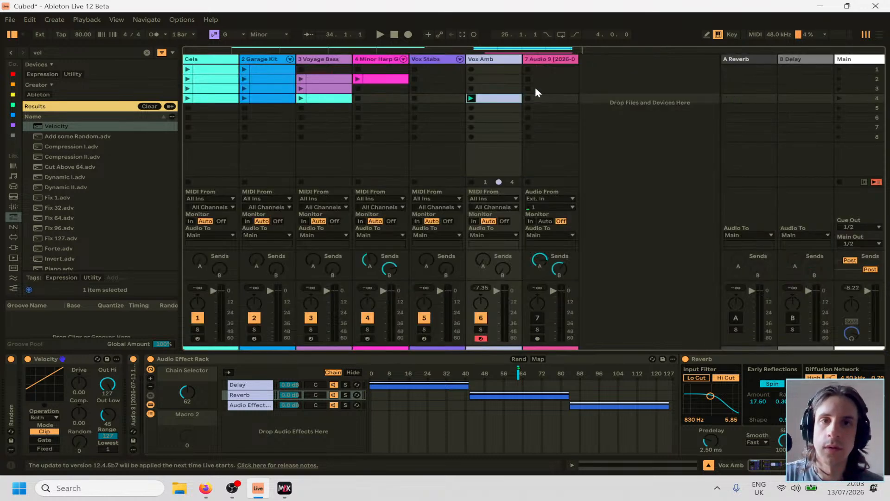
key("Tab")
key("Tab")
key("Tab")
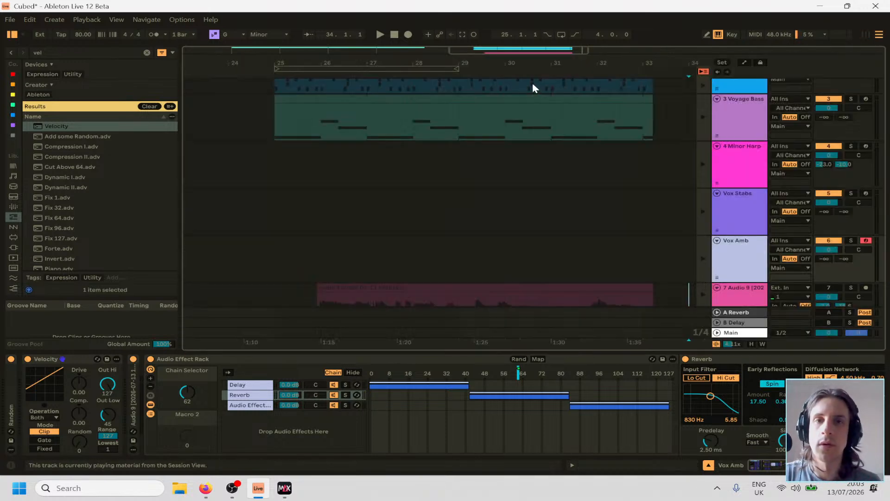
scroll(400, 166, "up", 3)
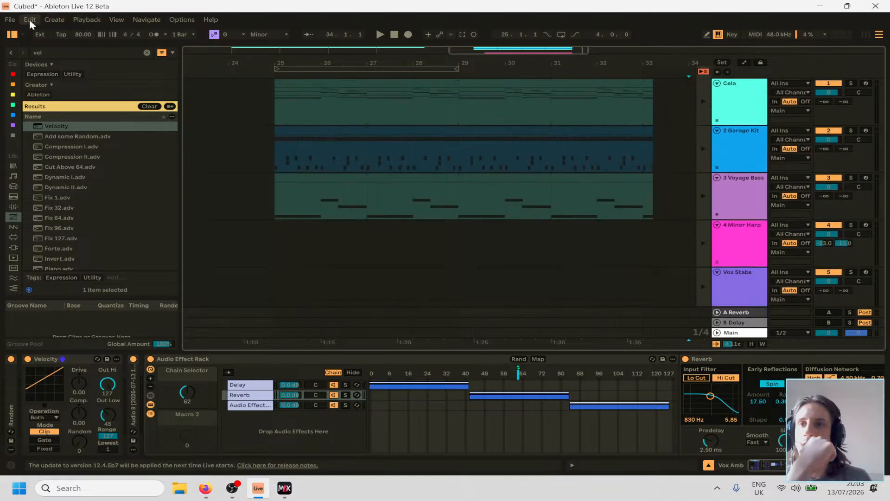
left_click(116, 19)
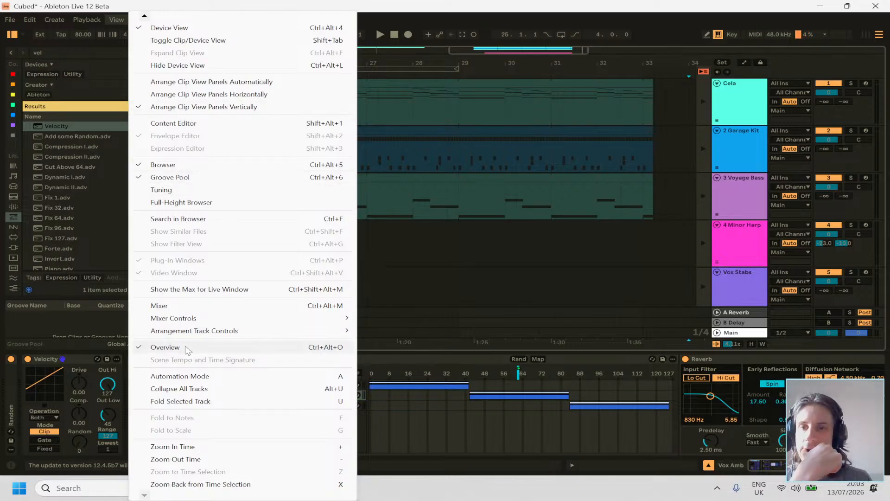
left_click(165, 347)
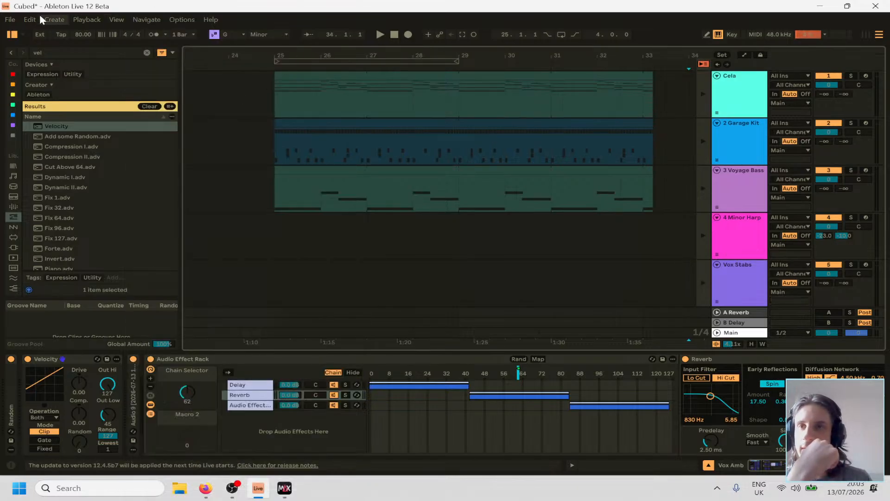
Show the Info View and turn on Auto Select for the outer rack's chain list.
left_click(116, 19)
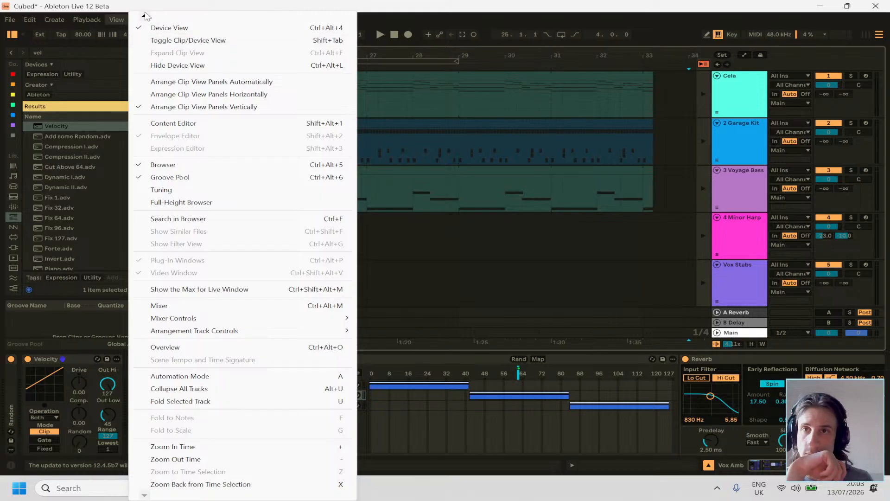
mouse_move(144, 17)
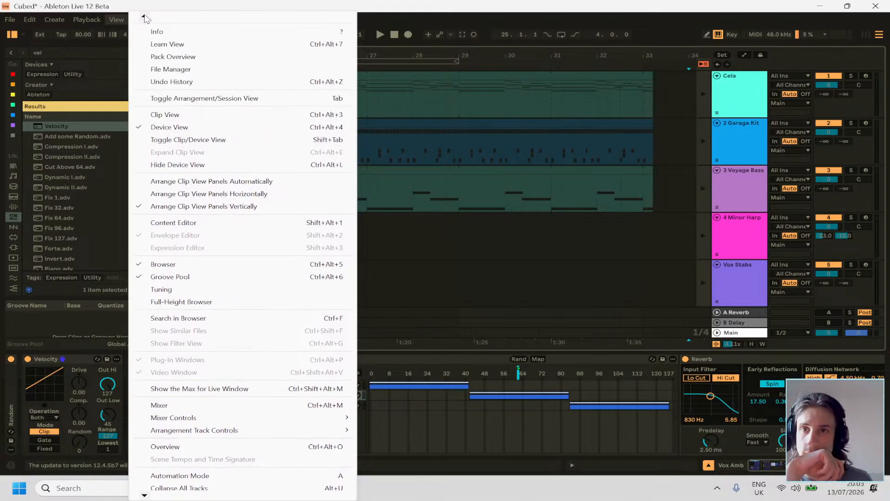
left_click(157, 31)
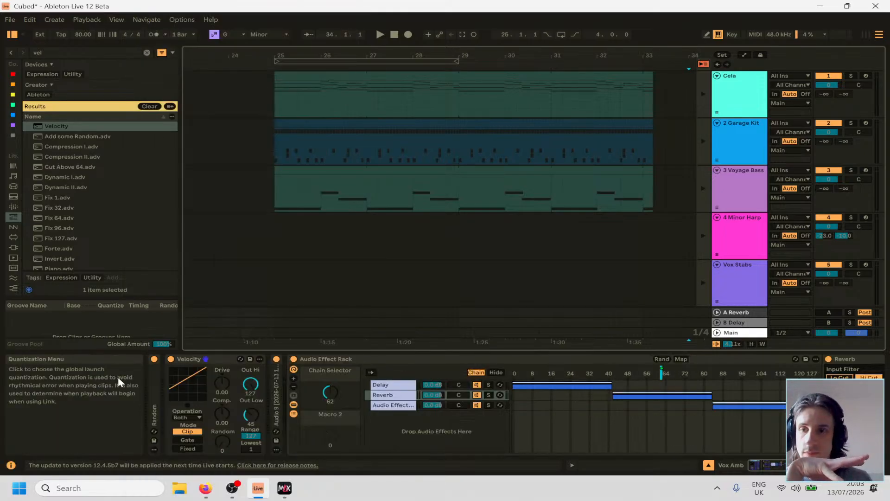
left_click(372, 373)
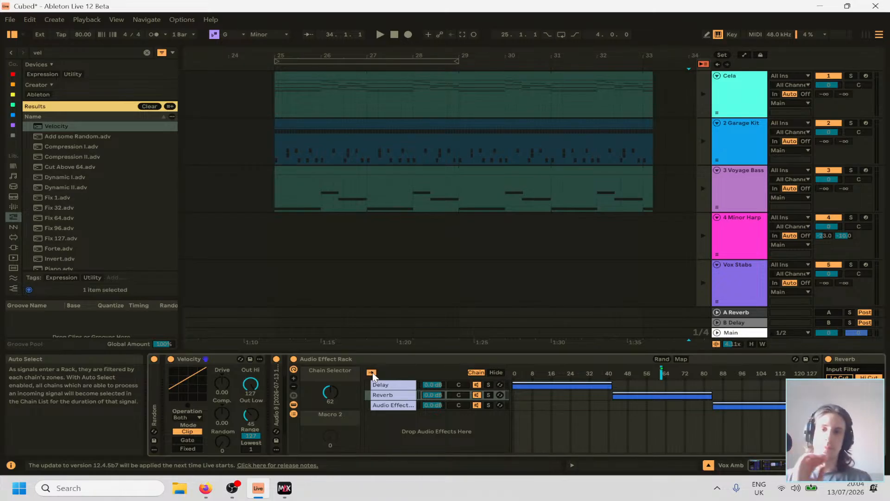
Unmap the outer rack's chain selector from the Chain Selector macro and play the set.
right_click(661, 376)
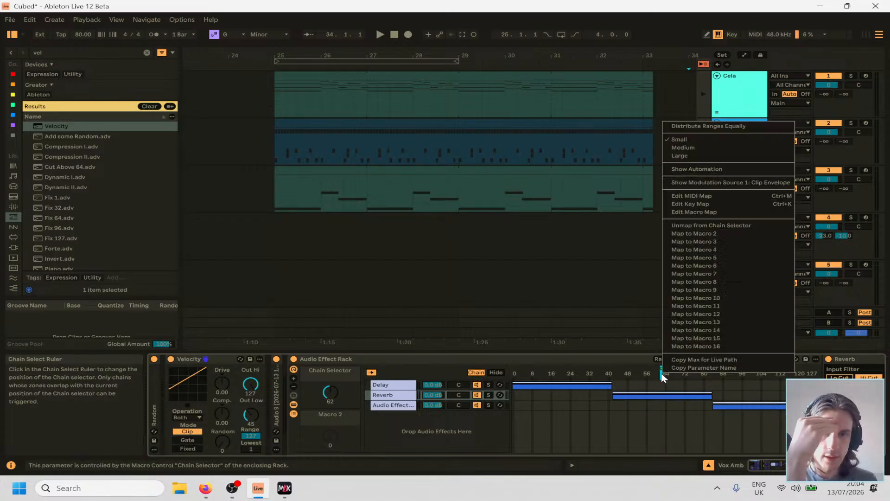
left_click(713, 228)
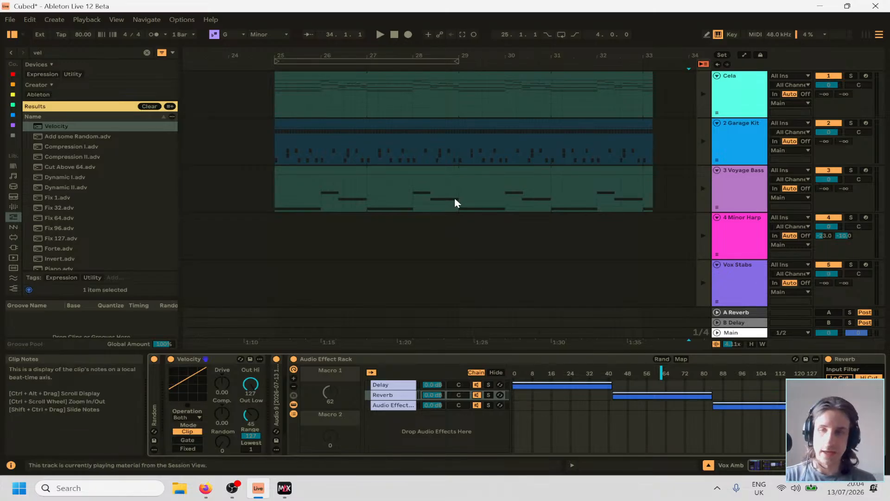
key("space")
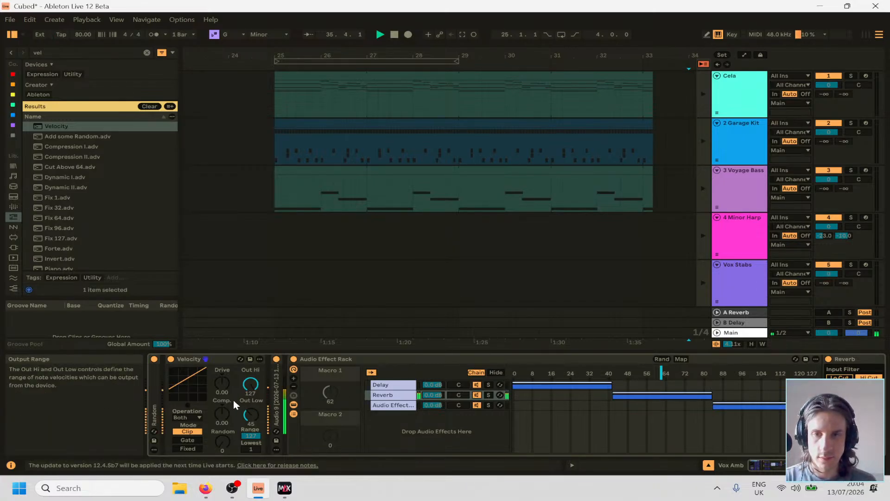
Fold the Velocity device on Vox Amb and hide the Info View.
right_click(333, 393)
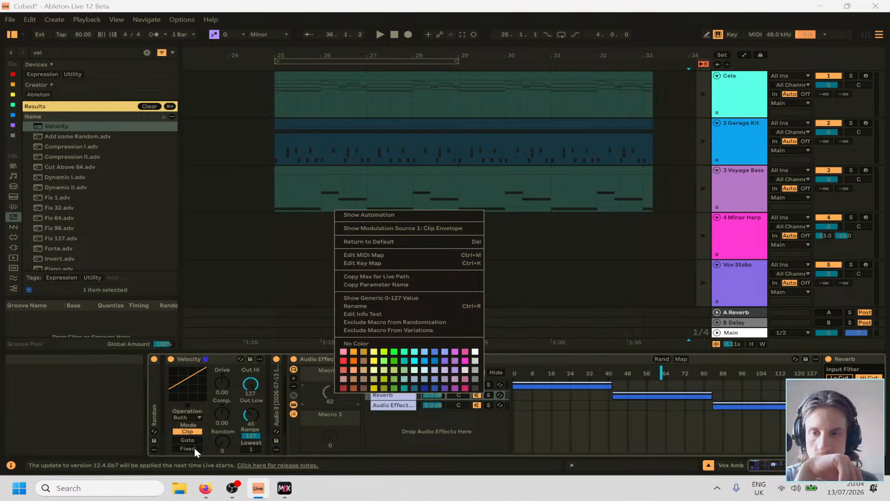
left_click(215, 359)
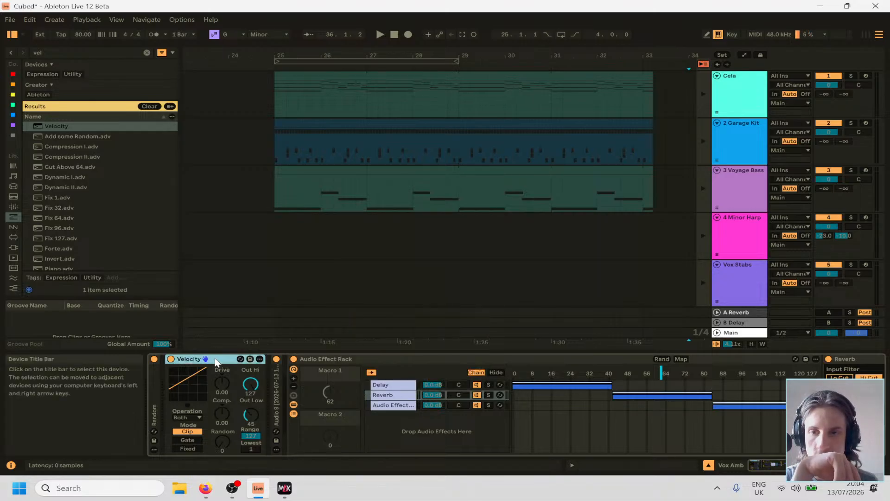
double_click(206, 361)
key("shift+question")
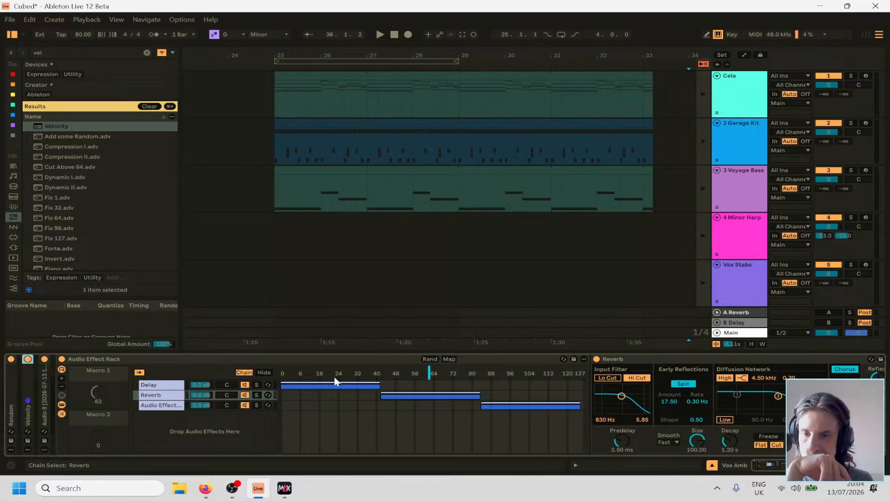
mouse_move(214, 494)
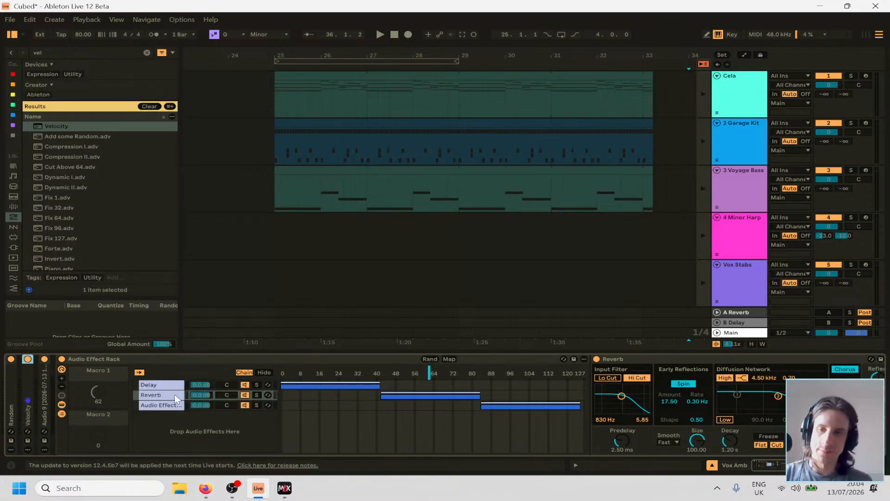
Play the set and set the Reverb's predelay to 1.63 ms, decay to 3.16 s, diffusion high filter to 189 Hz and input filter to 122 Hz.
scroll(766, 414, "right", 3)
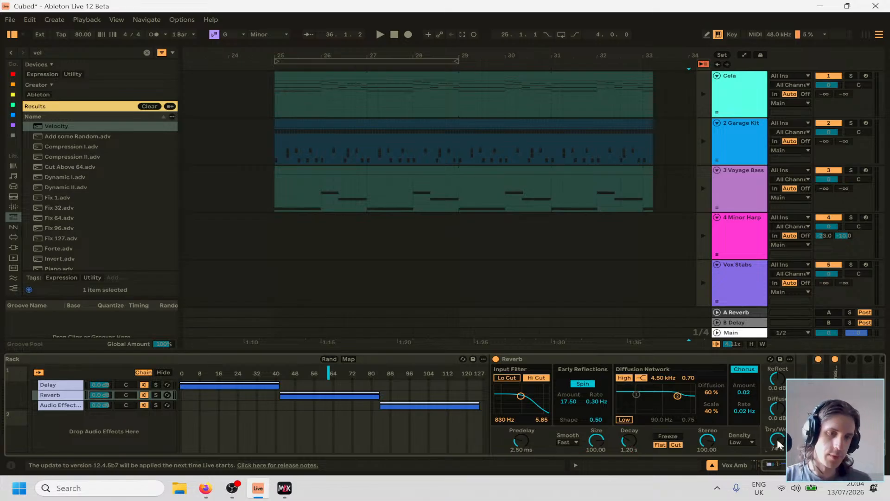
key("space")
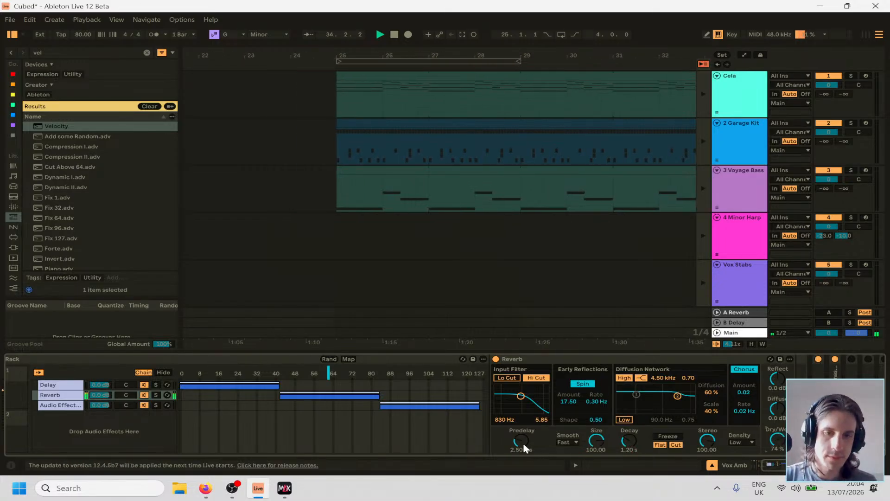
left_click_drag(525, 448, 525, 453)
mouse_move(627, 444)
left_mouse_down()
mouse_move(627, 417)
mouse_move(627, 441)
left_mouse_up()
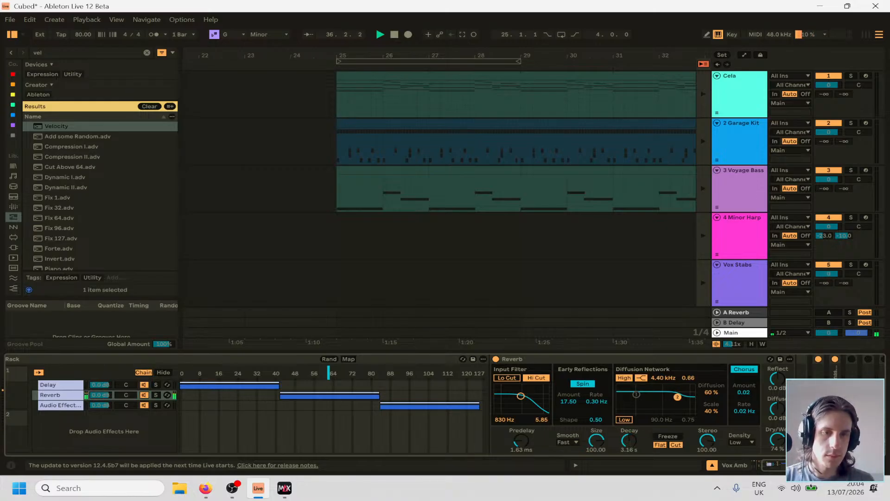
left_click_drag(678, 397, 644, 407)
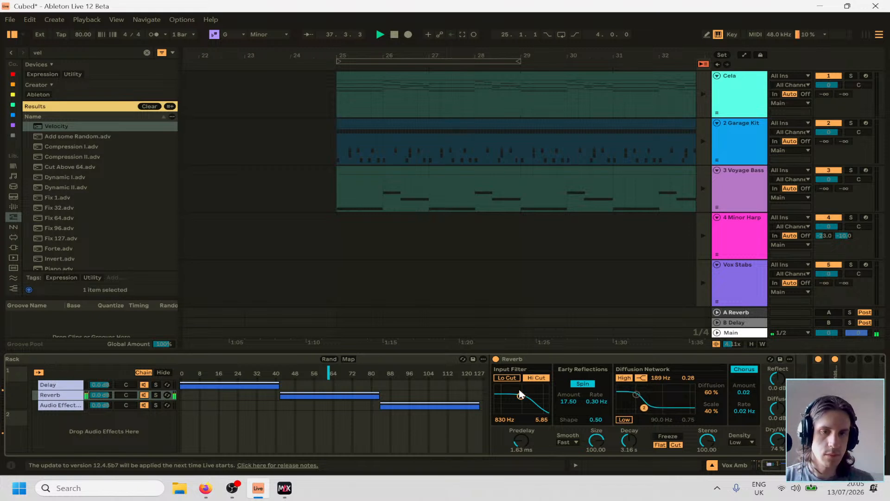
left_click_drag(520, 394, 505, 397)
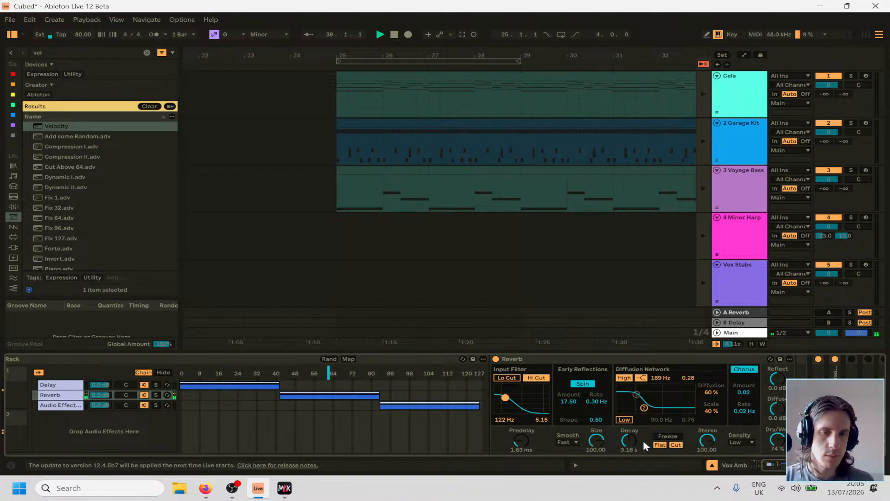
Set the Reverb's decay to 3.62 s and predelay to 24.6 ms, and fold the device.
left_click_drag(633, 445, 632, 436)
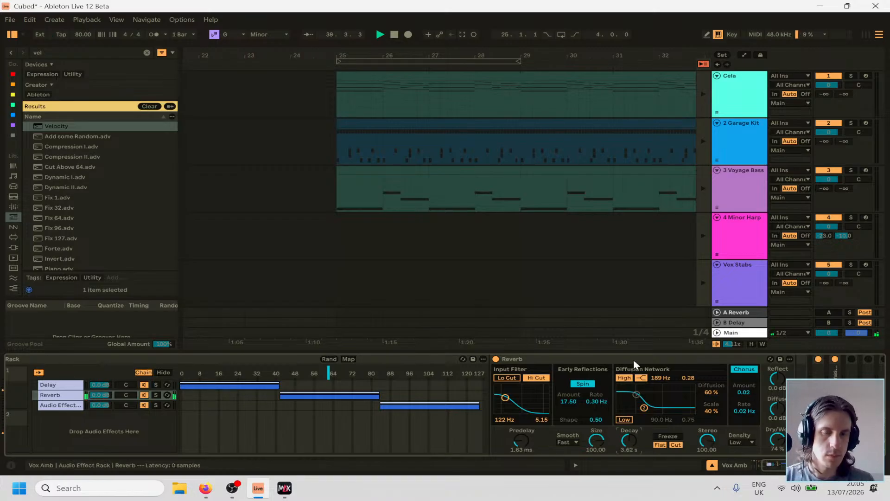
left_click_drag(538, 434, 538, 410)
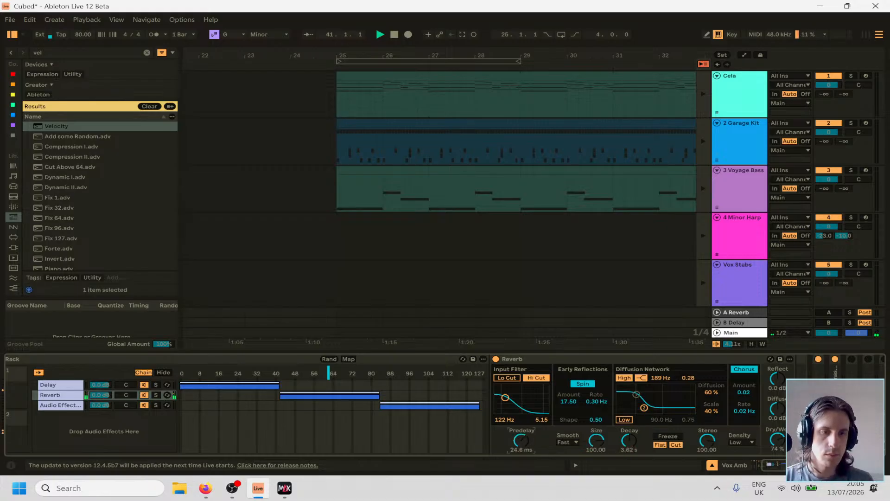
double_click(538, 360)
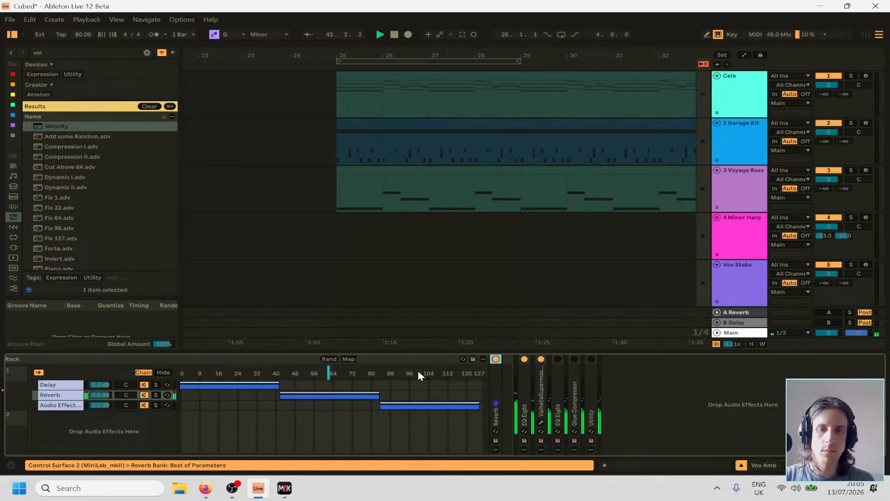
Move the chain selector into the third chain's zone and replace that chain's nested Audio Effect Rack with Little AlterBoy from the favourites collection.
left_click_drag(325, 371, 426, 374)
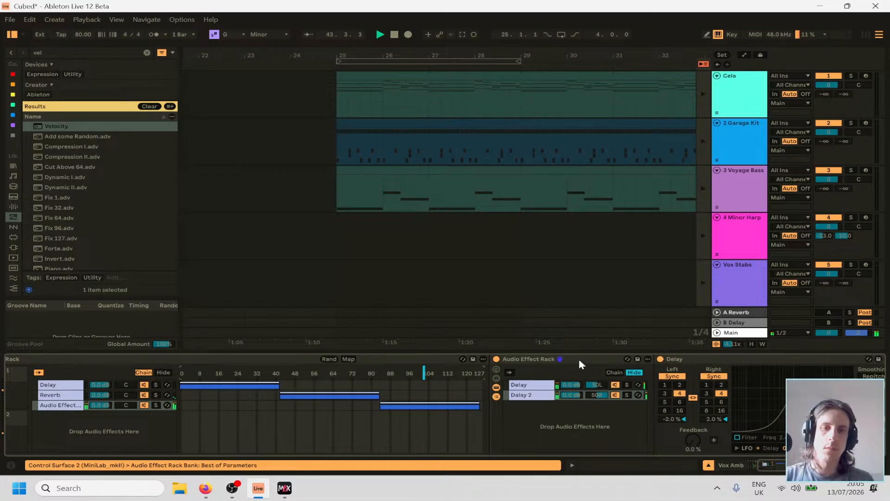
left_click(578, 359)
key("Delete")
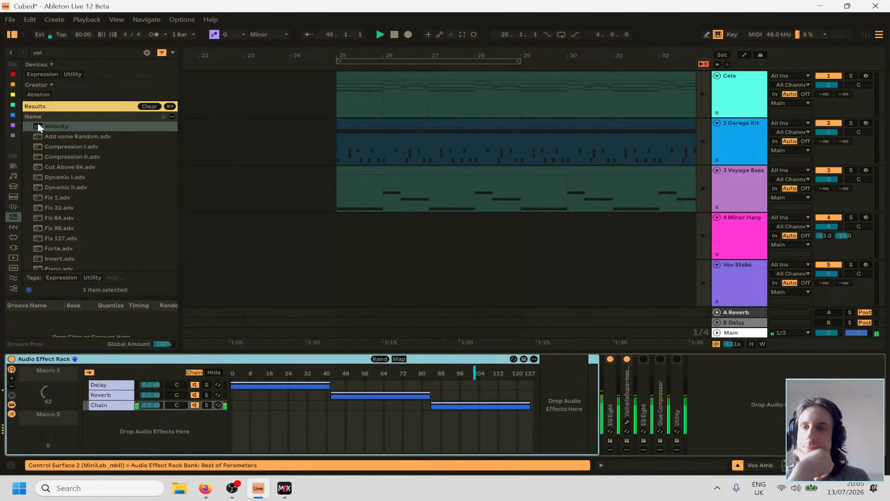
left_click(13, 76)
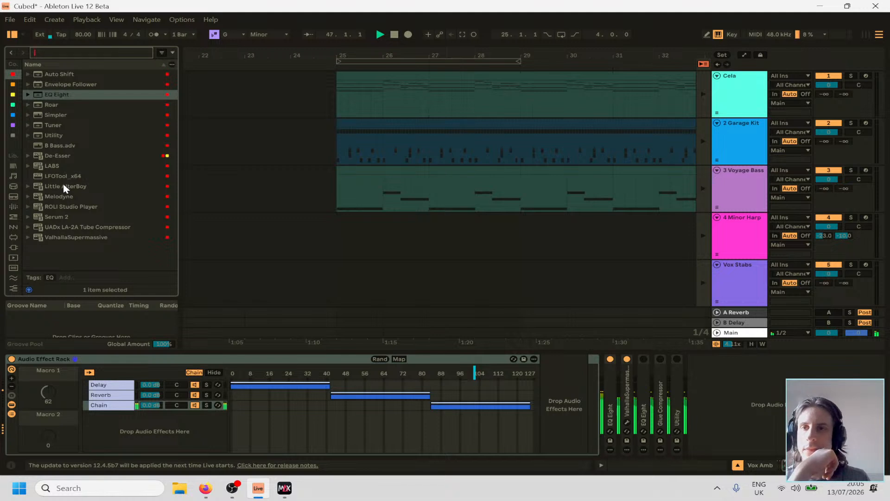
left_click_drag(65, 185, 542, 399)
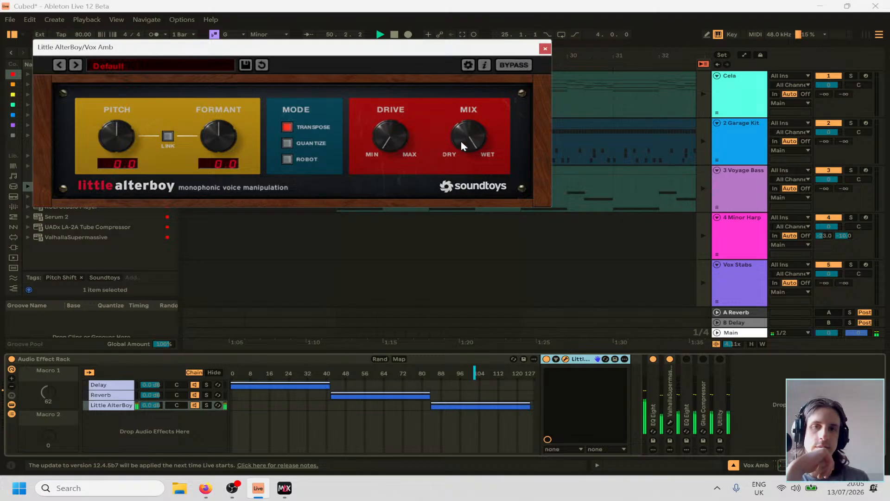
Give Little AlterBoy a low amount of drive and try its Robot mode before settling on Quantize.
left_click_drag(388, 149, 390, 78)
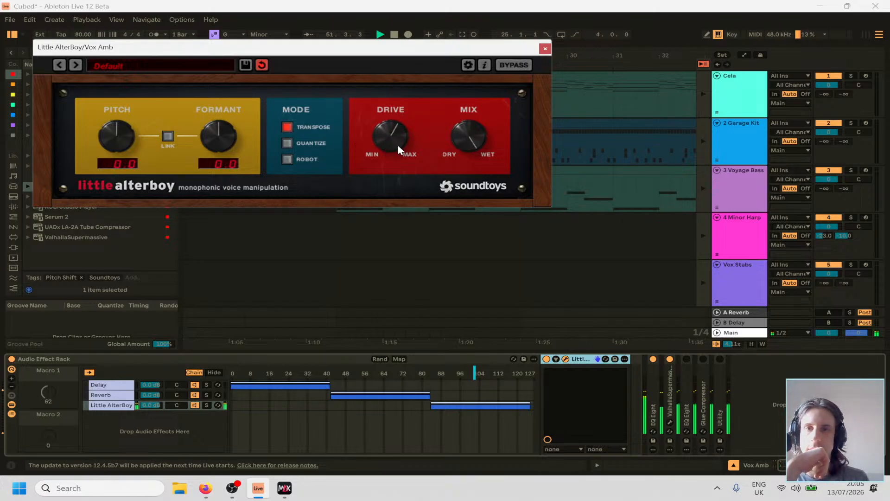
left_click_drag(391, 138, 398, 177)
left_click(306, 144)
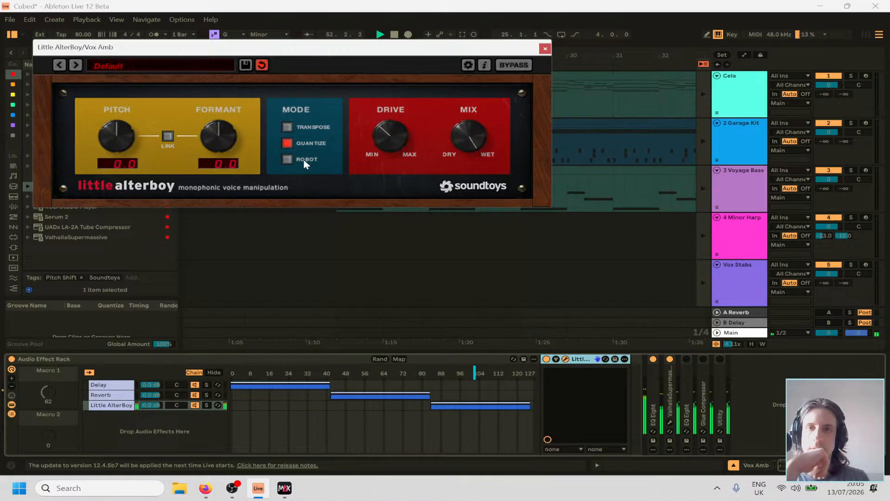
left_click(305, 160)
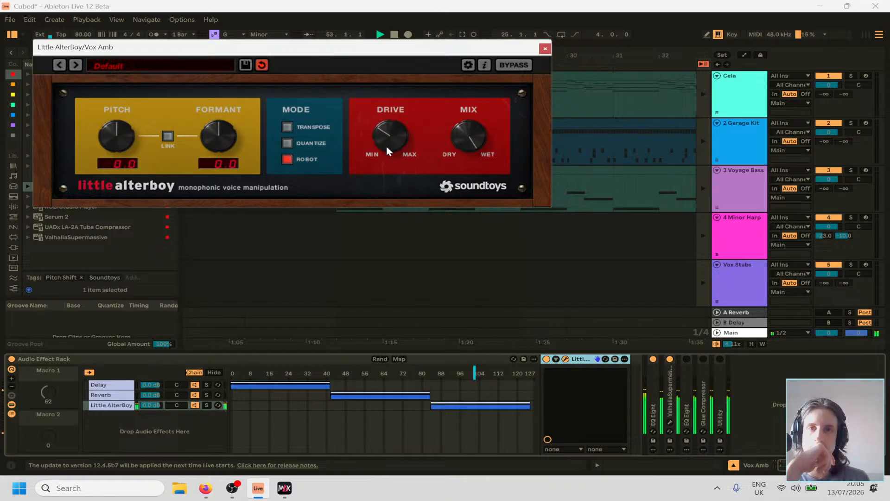
left_click_drag(387, 148, 388, 153)
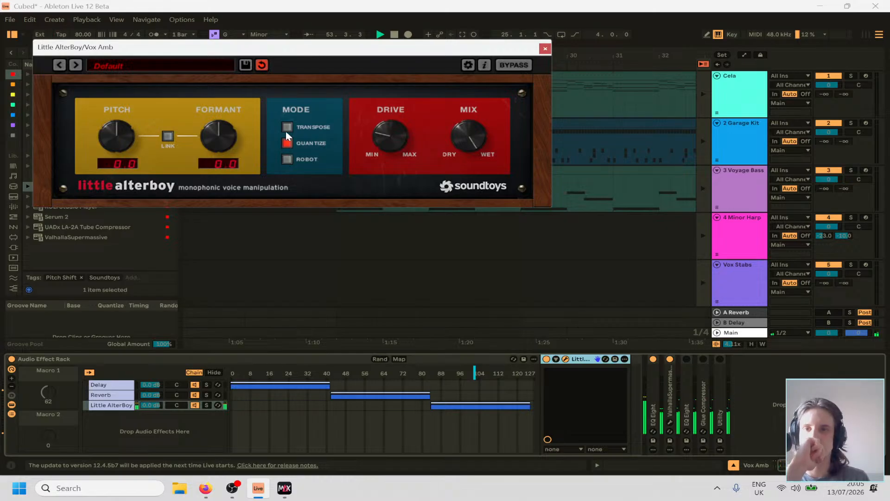
Set Little AlterBoy's pitch to -12.0 with the formant unlinked at 0.0, fold the device and stop playback.
left_click_drag(127, 147, 134, 220)
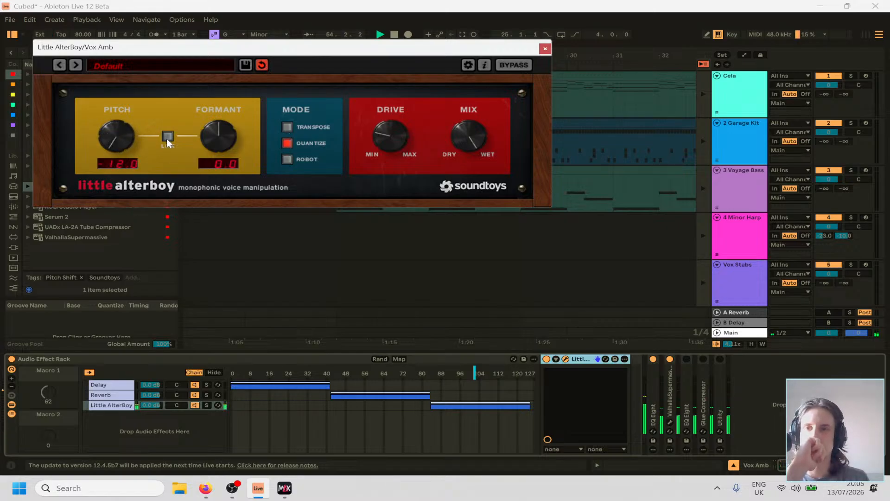
left_click(167, 138)
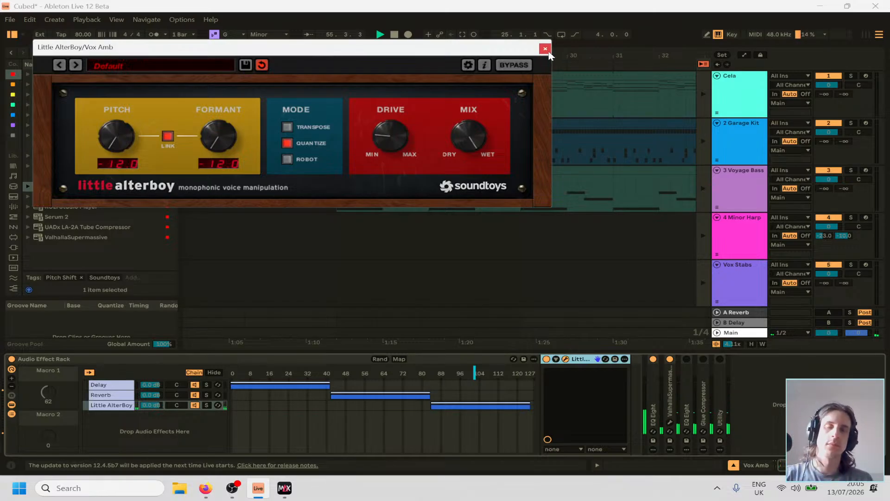
left_click(168, 136)
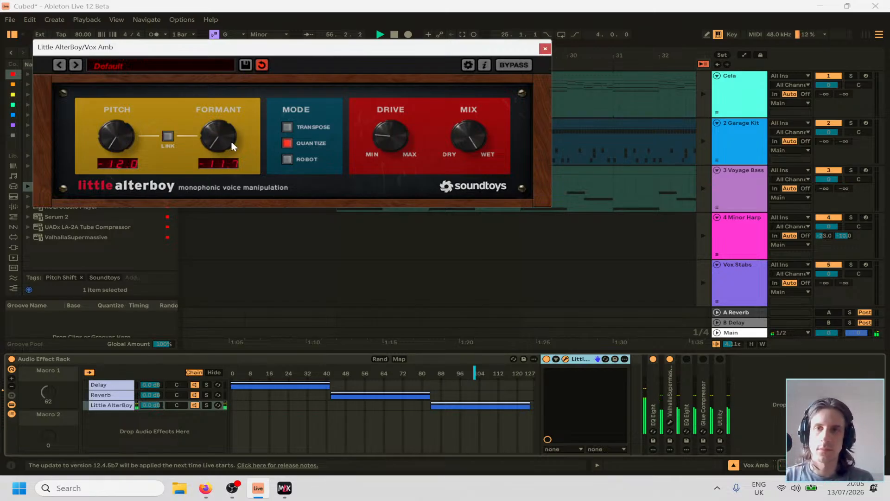
left_click_drag(230, 142, 269, 15)
left_click(226, 139, "alt")
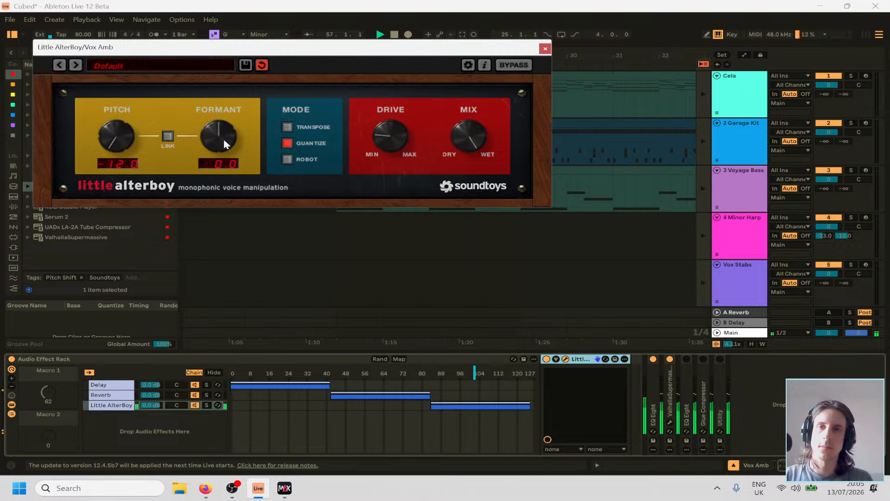
left_click(544, 49)
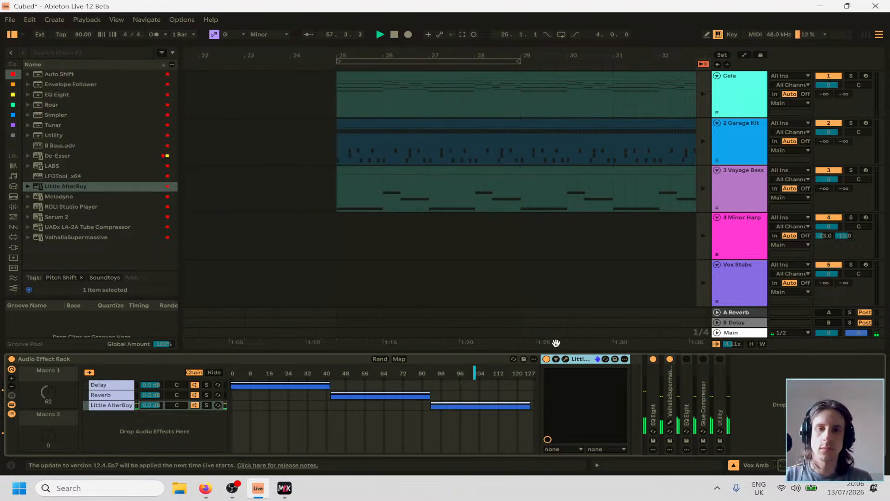
double_click(580, 359)
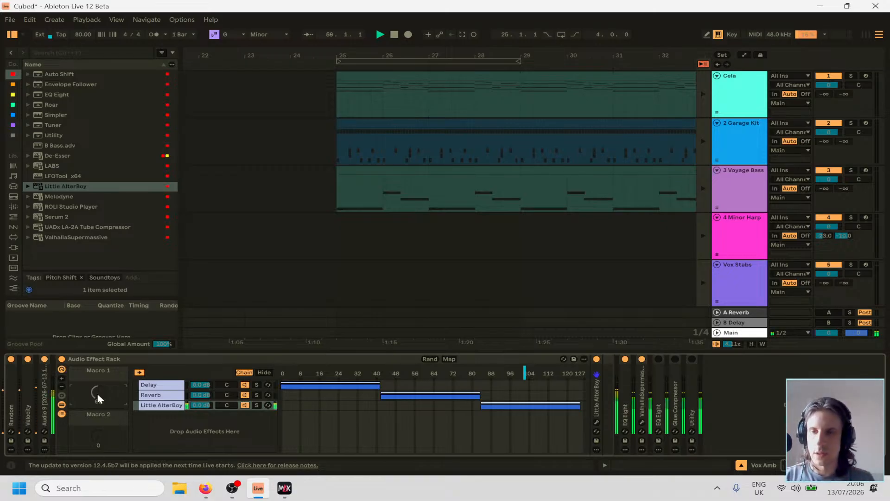
key("space")
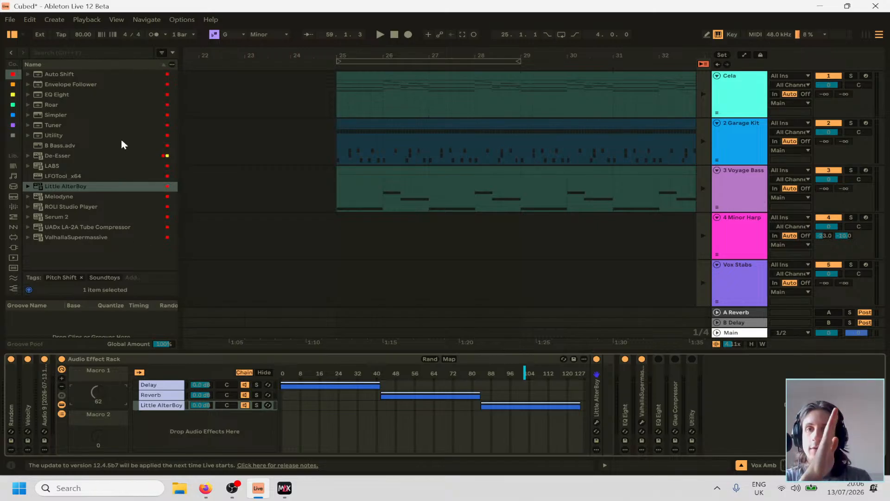
Search the browser for "midi" and look through the device categories up to the MIDI Effects list.
left_click(86, 51)
type("midi")
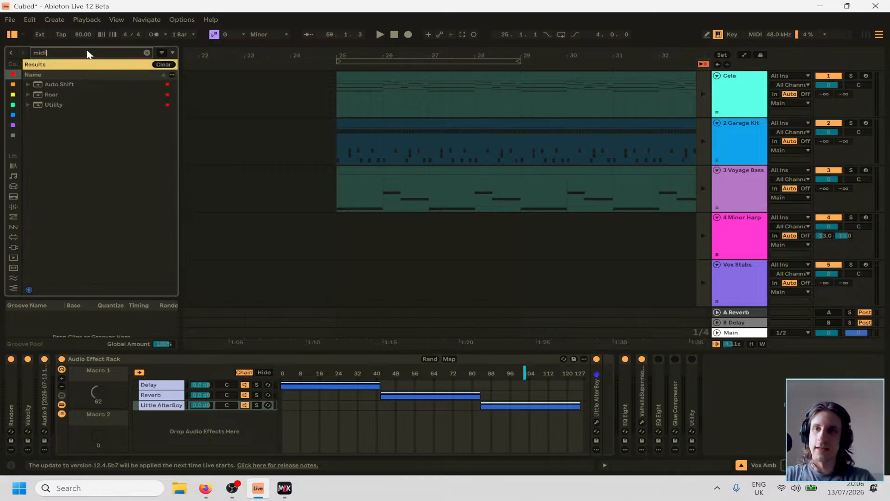
left_click(13, 186)
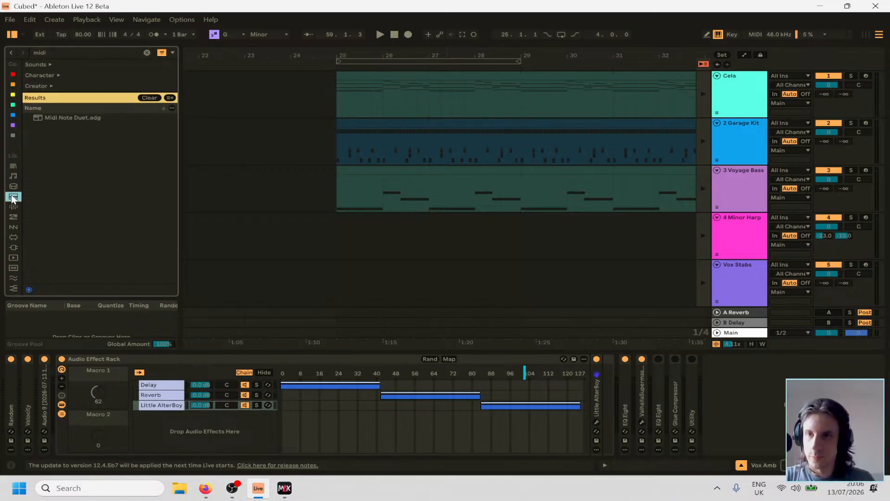
left_click(13, 206)
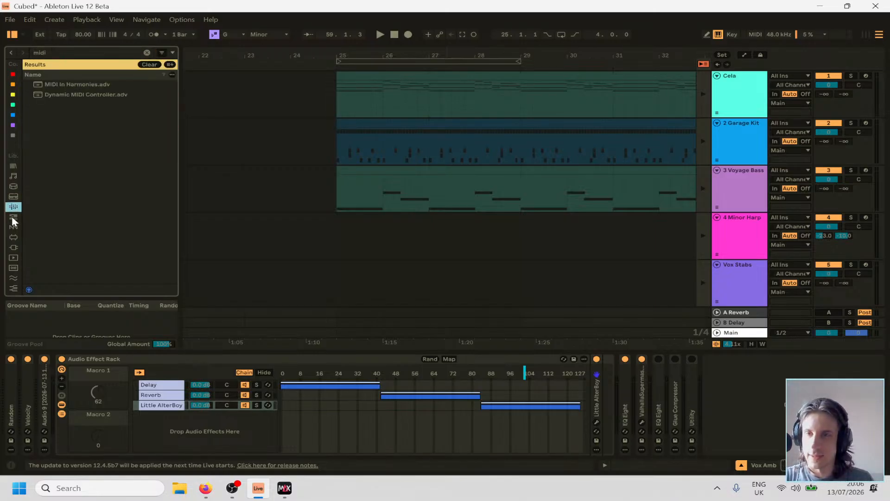
left_click(13, 217)
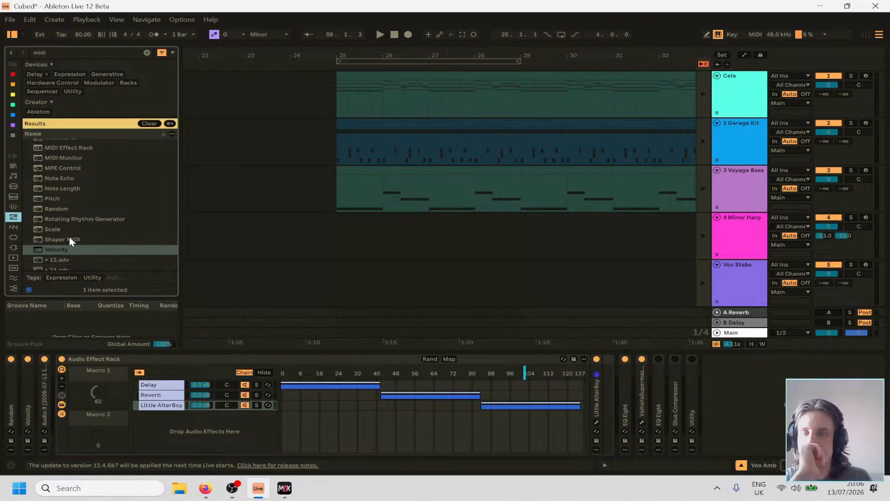
scroll(75, 230, "down", 5)
Search the MIDI effects for "en" and insert Envelope MIDI between Velocity and the sliced Simpler on Vox Amb.
left_click(76, 51)
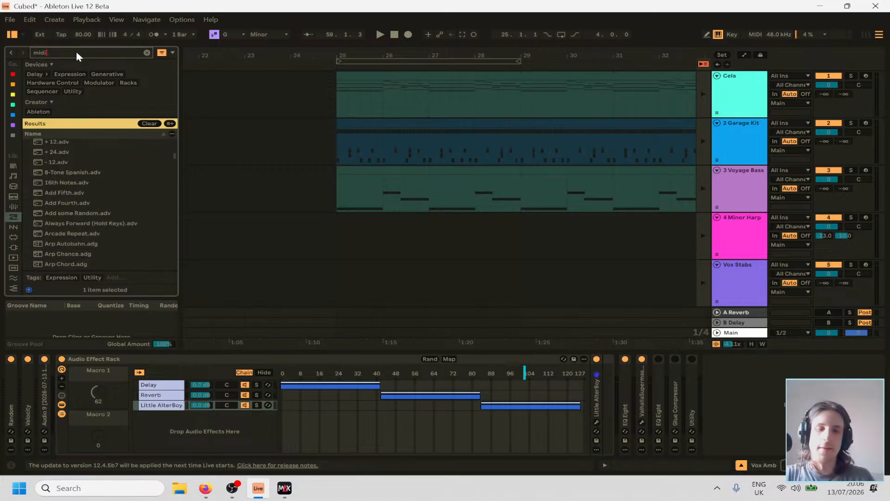
key("BackSpace")
key("BackSpace")
key("BackSpace")
key("BackSpace")
type("en")
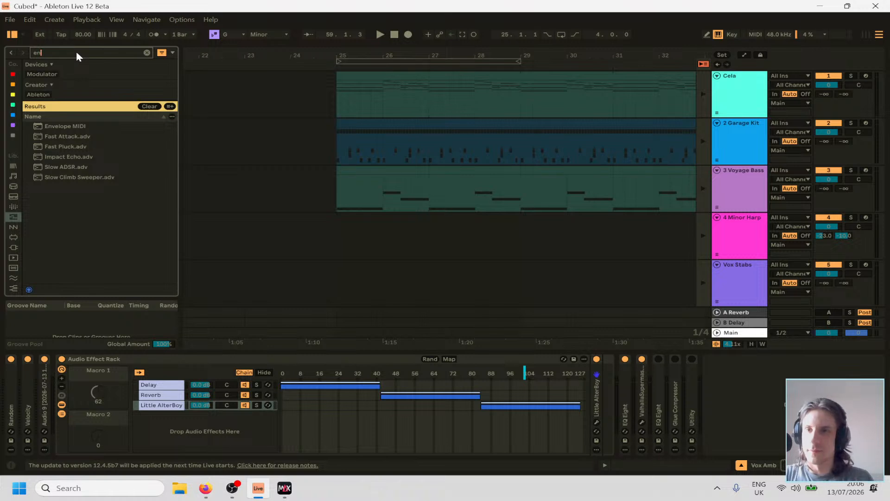
mouse_move(69, 128)
left_mouse_down()
mouse_move(39, 436)
mouse_move(36, 427)
left_mouse_up()
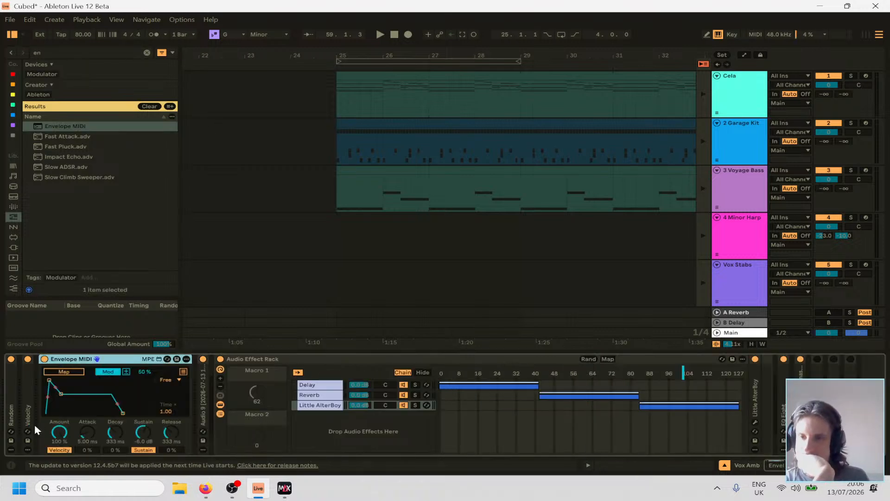
left_click(28, 405)
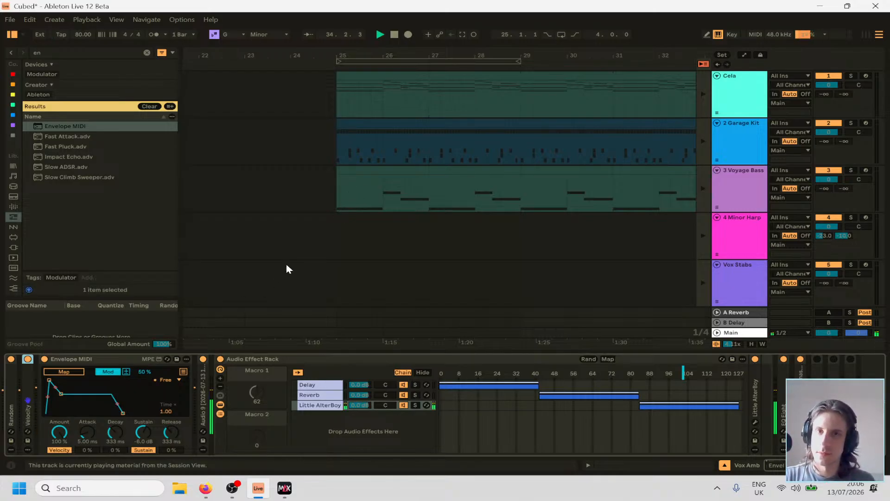
Place the insert marker just after bar 24 on the Minor Harp track, restart playback and reselect the Vox Amb track.
left_click(302, 247)
key("space")
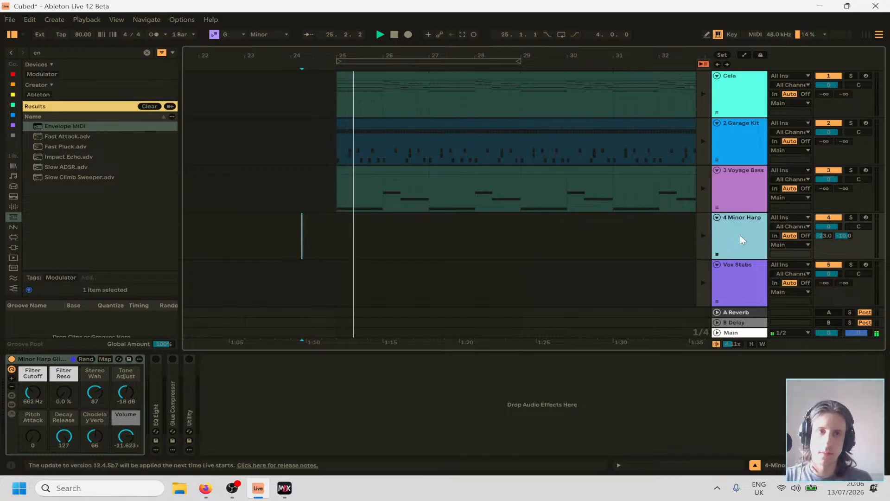
left_click(742, 292)
scroll(152, 397, "left", 3)
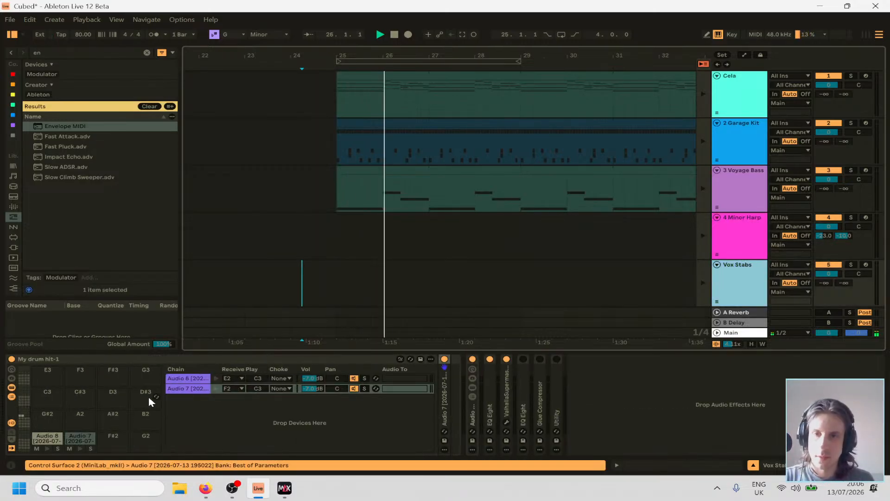
scroll(740, 246, "down", 2)
left_click(741, 273)
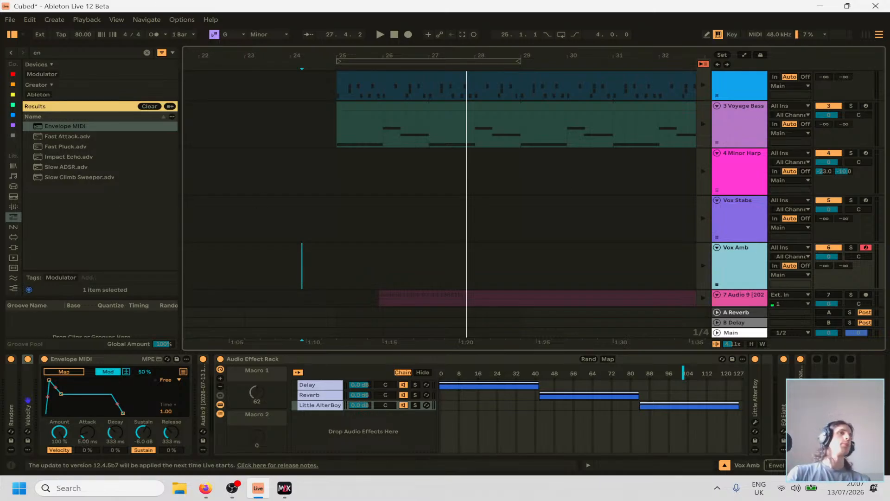
key("alt+Tab")
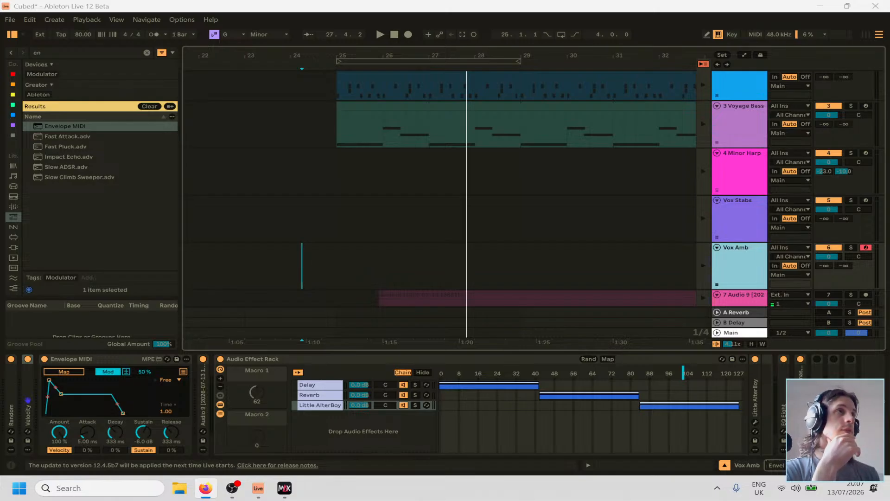
Switch to the Virtual Riot YouTube channel in Firefox and show its full list of uploaded videos.
left_click_drag(889, 119, 352, 2)
scroll(305, 216, "down", 2)
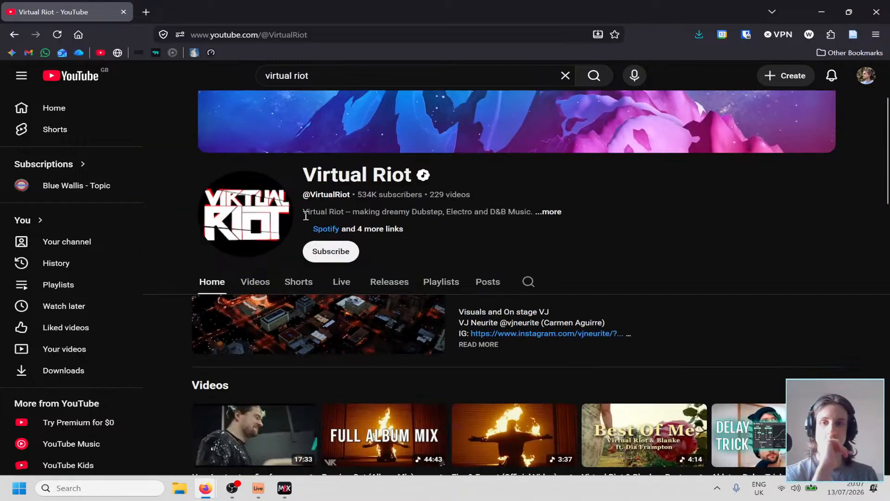
scroll(305, 216, "down", 2)
scroll(269, 243, "up", 3)
left_click(248, 313)
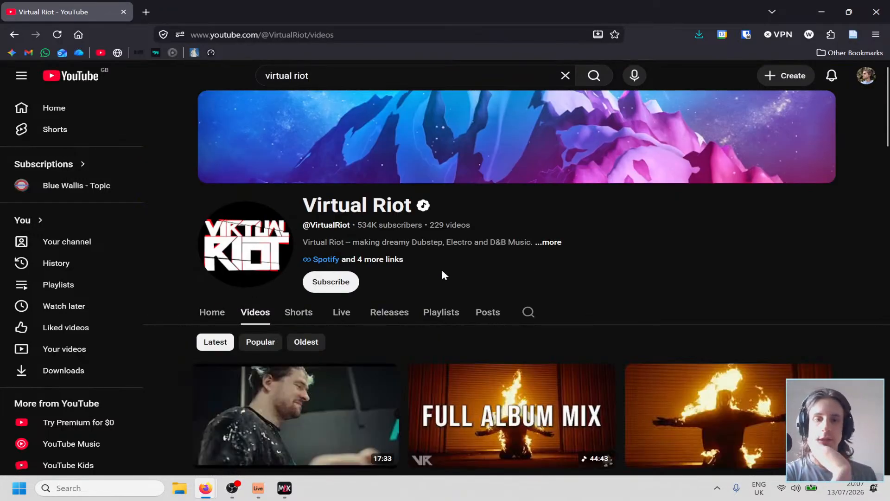
Look through Virtual Riot's uploads, from the latest back to the older Studio Time episodes, for a tutorial on generative Ableton techniques.
scroll(440, 245, "down", 3)
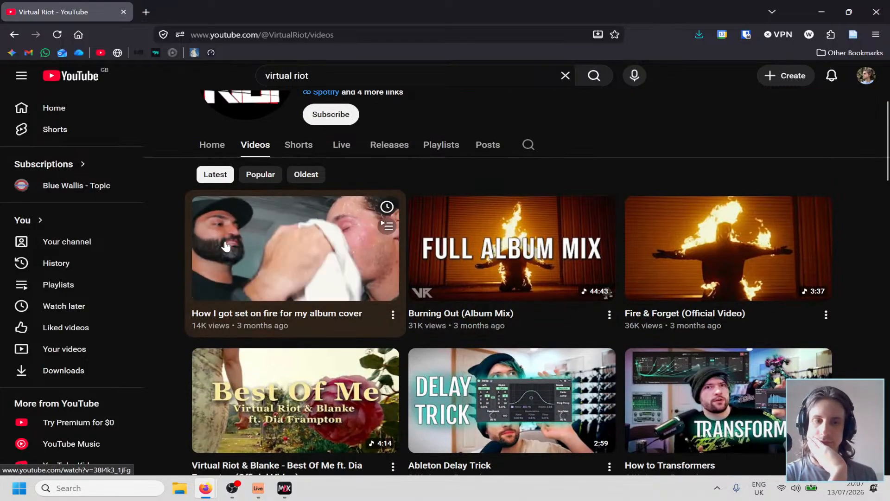
scroll(183, 266, "down", 7)
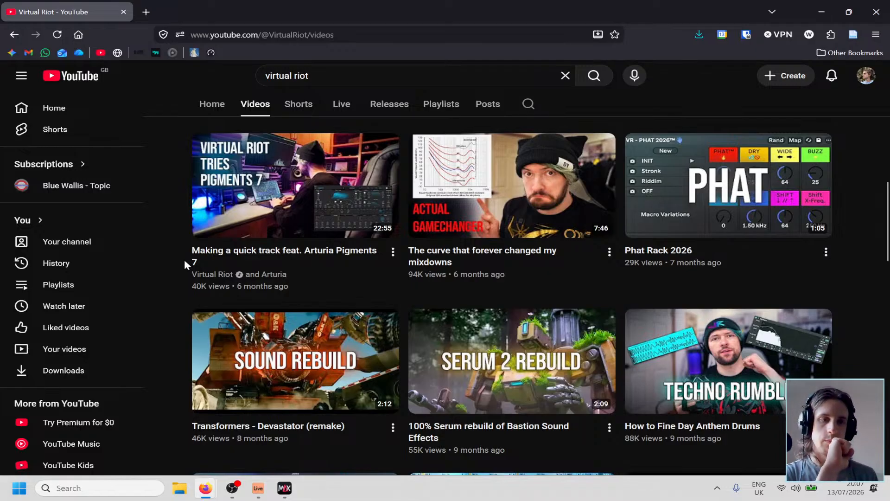
scroll(185, 261, "down", 5)
scroll(184, 261, "down", 3)
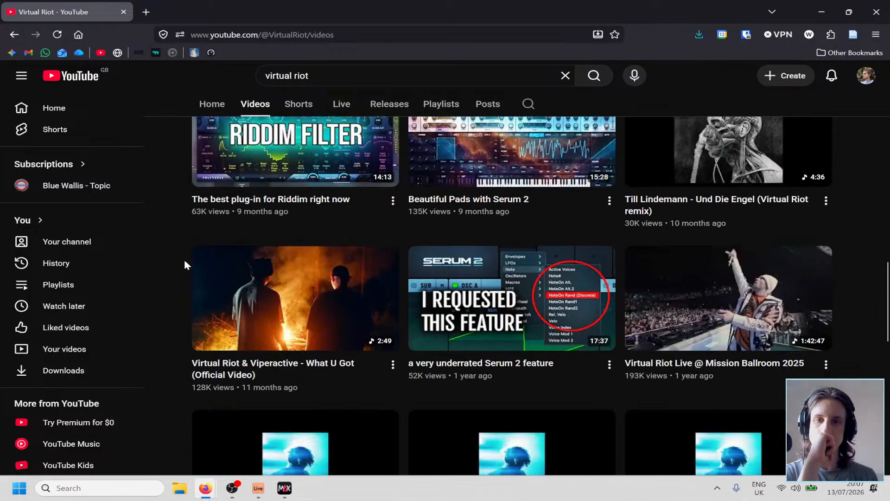
scroll(184, 264, "down", 15)
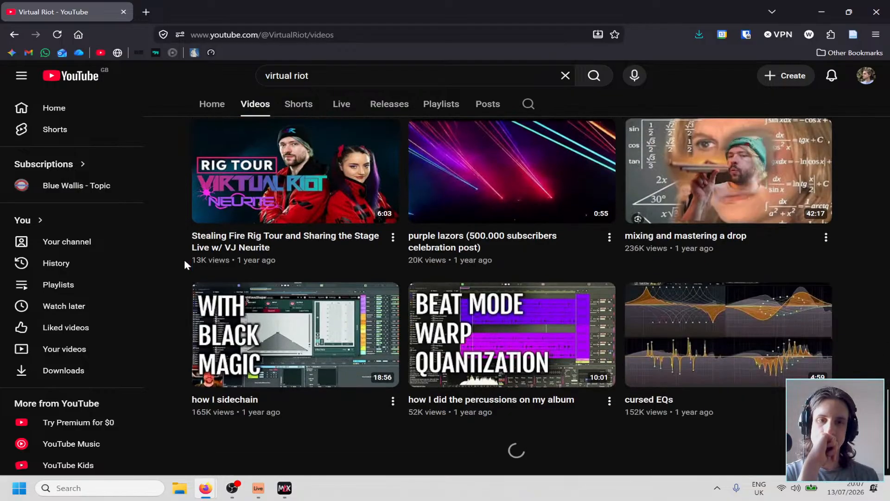
scroll(185, 263, "down", 5)
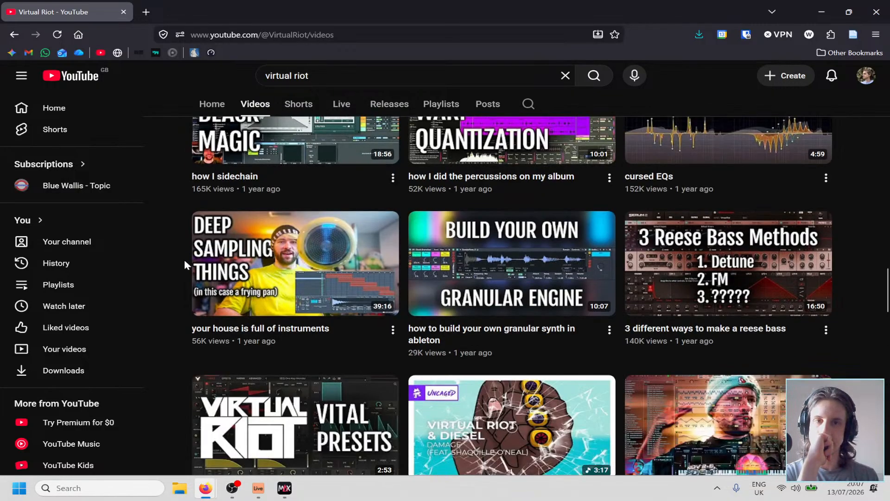
scroll(184, 263, "down", 6)
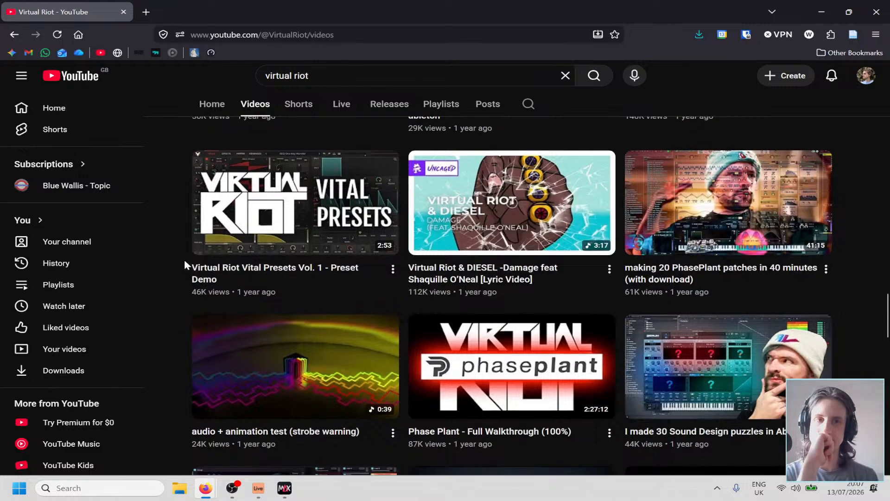
scroll(185, 260, "down", 5)
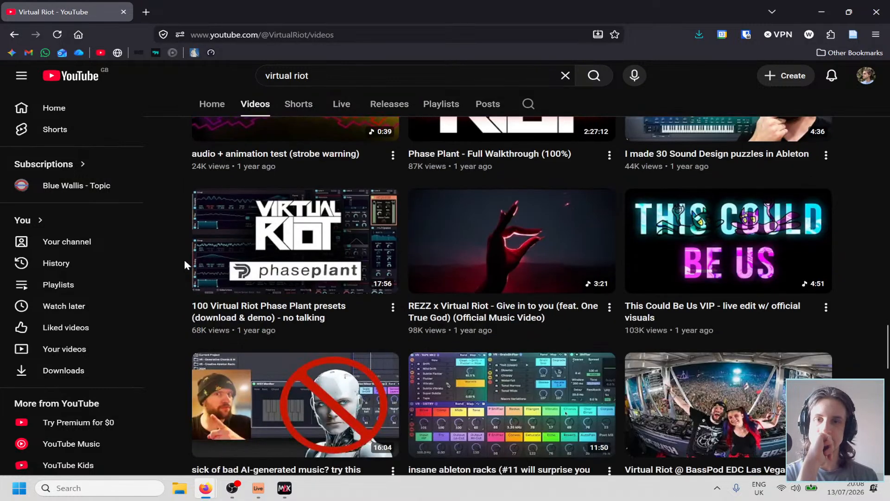
scroll(185, 263, "down", 3)
scroll(184, 264, "down", 3)
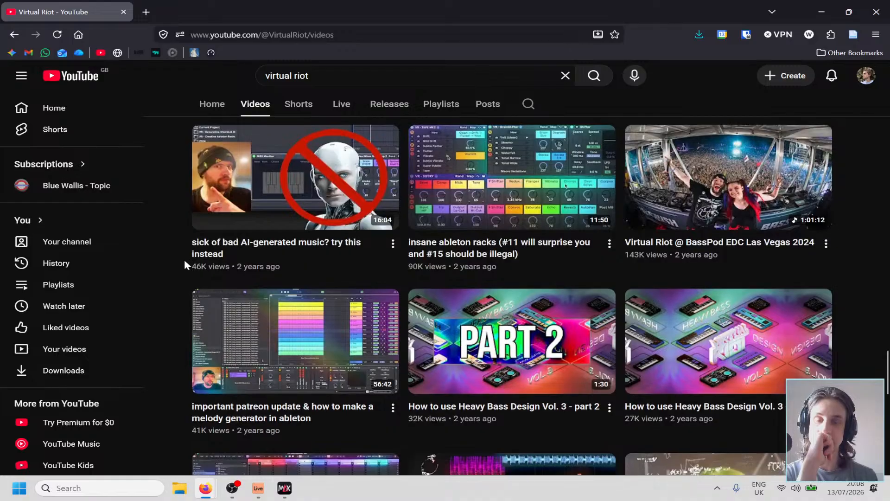
scroll(184, 264, "down", 4)
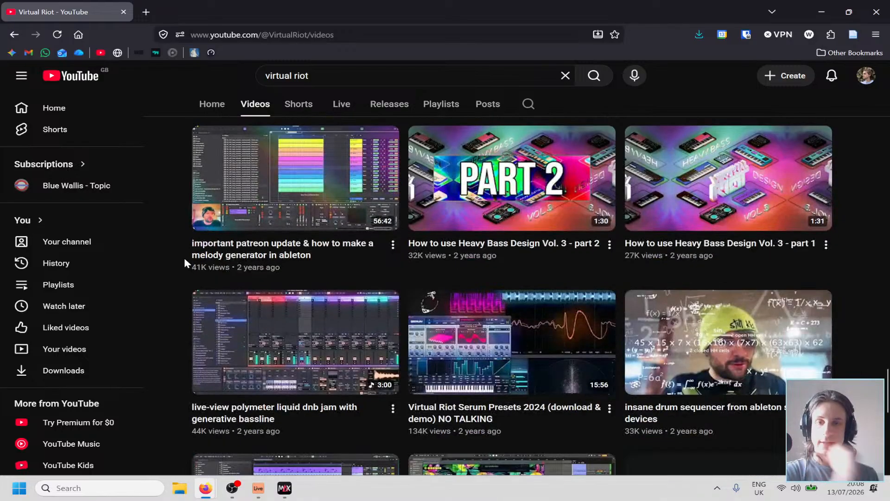
scroll(185, 246, "down", 4)
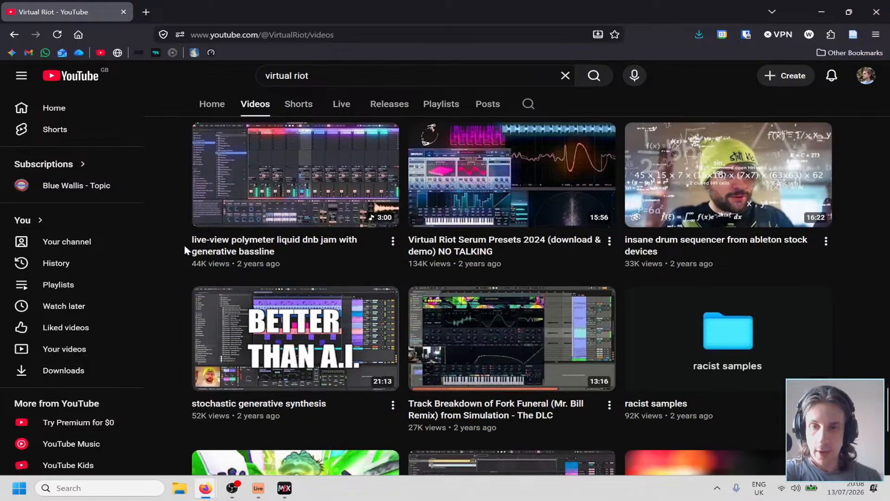
scroll(184, 244, "down", 4)
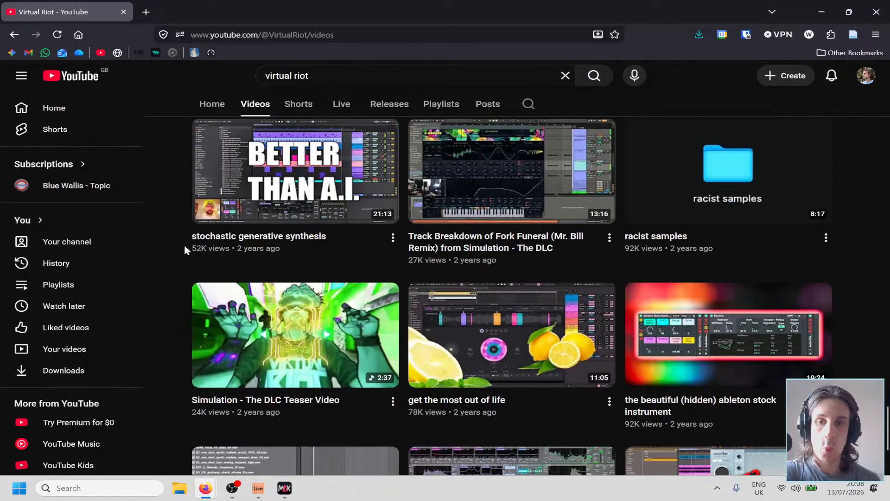
scroll(185, 244, "down", 3)
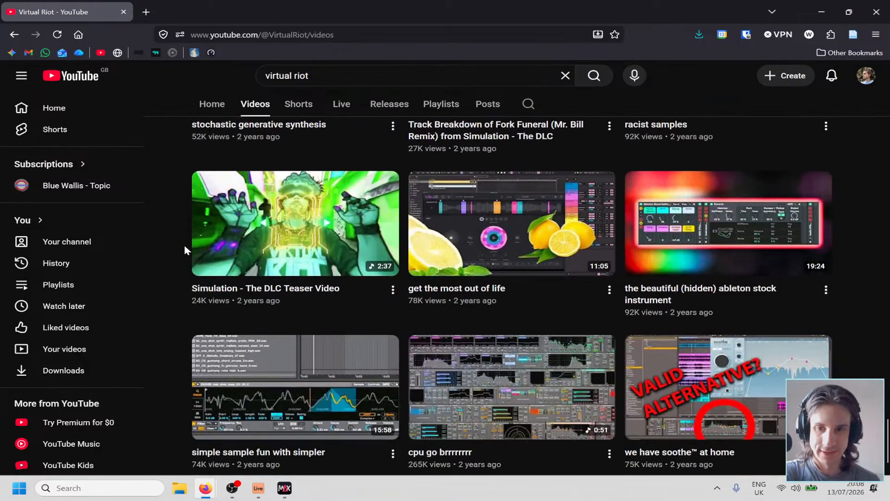
scroll(185, 245, "down", 2)
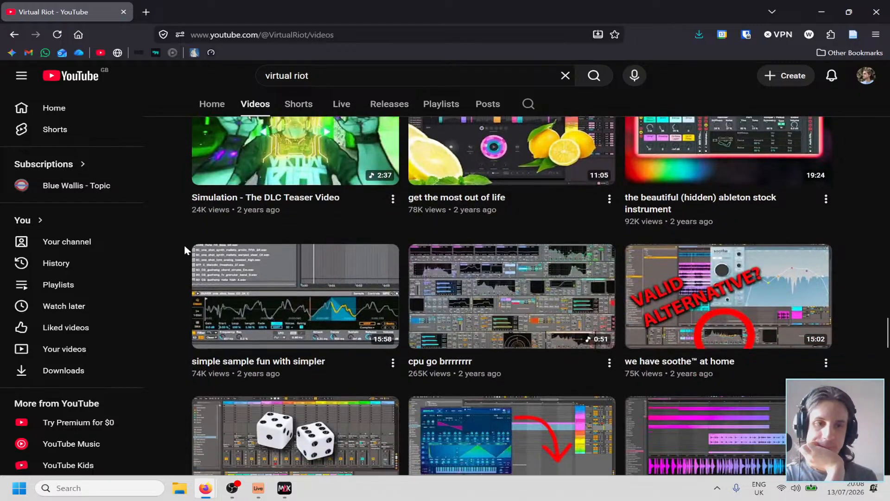
scroll(185, 250, "down", 3)
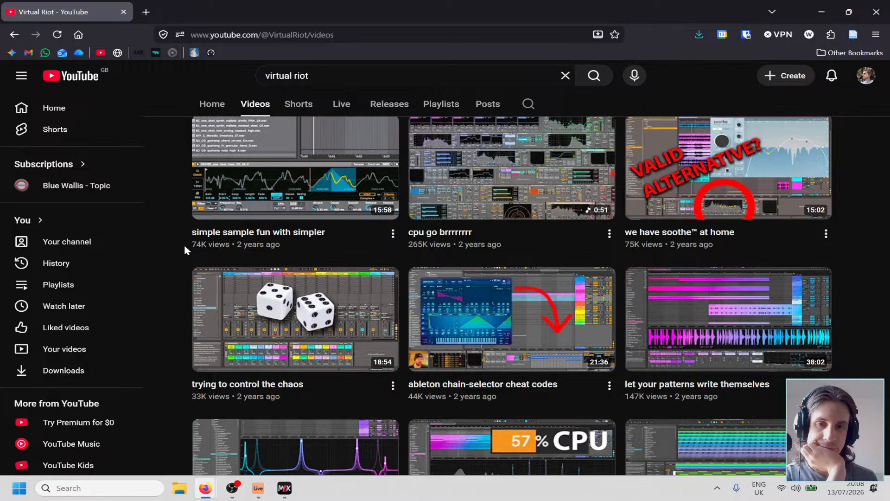
scroll(185, 246, "down", 3)
scroll(185, 246, "down", 5)
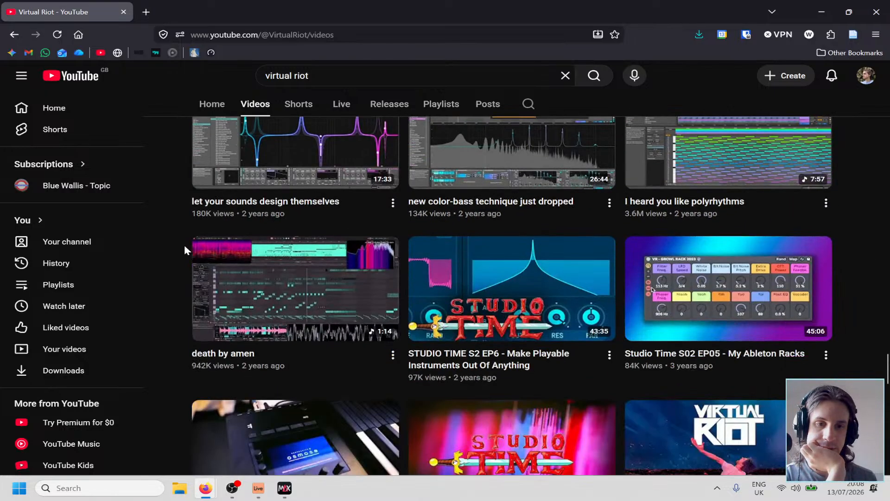
scroll(184, 246, "down", 5)
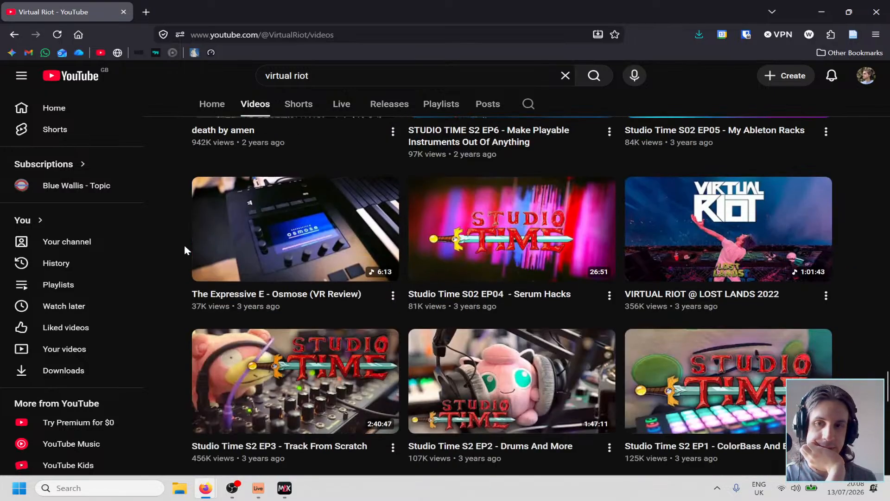
scroll(185, 250, "down", 3)
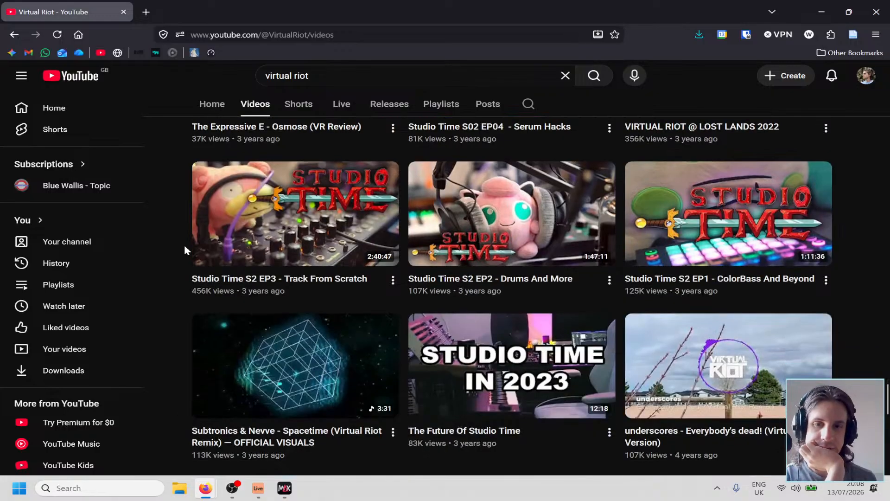
scroll(185, 250, "up", 12)
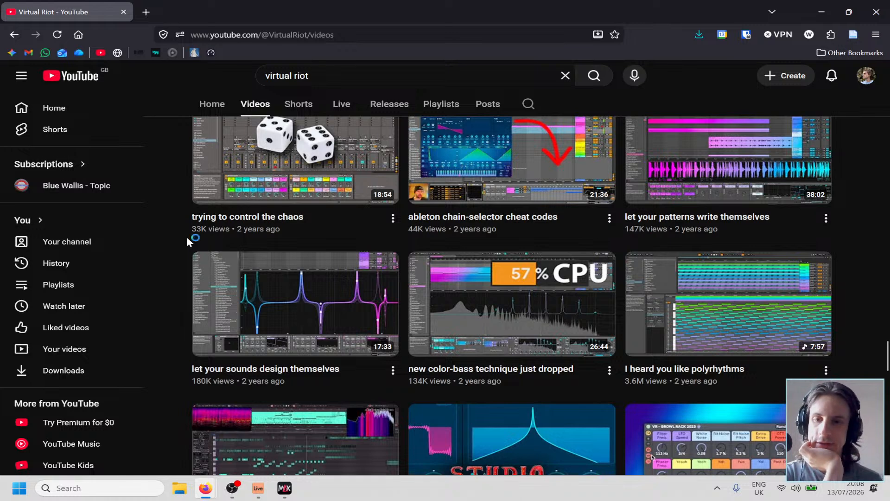
Open the video "let your sounds design themselves", pause it and read the chapter list in its expanded description.
left_click(269, 306)
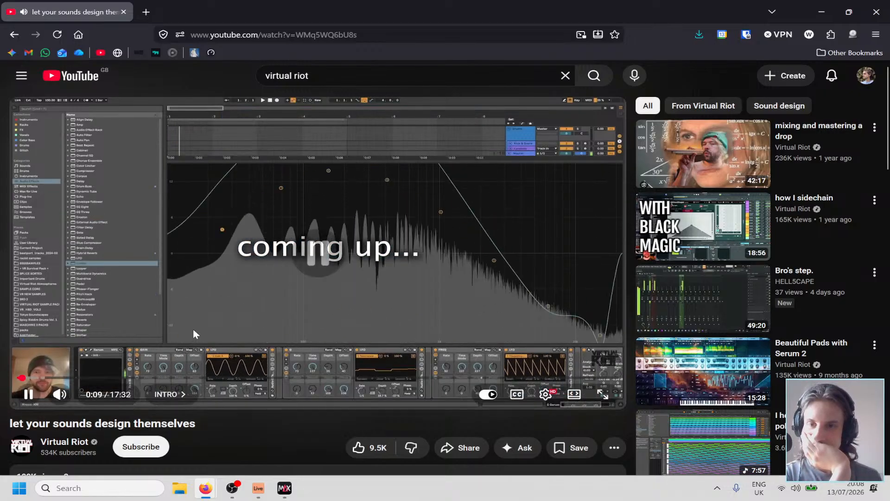
left_click(193, 328)
scroll(193, 328, "down", 6)
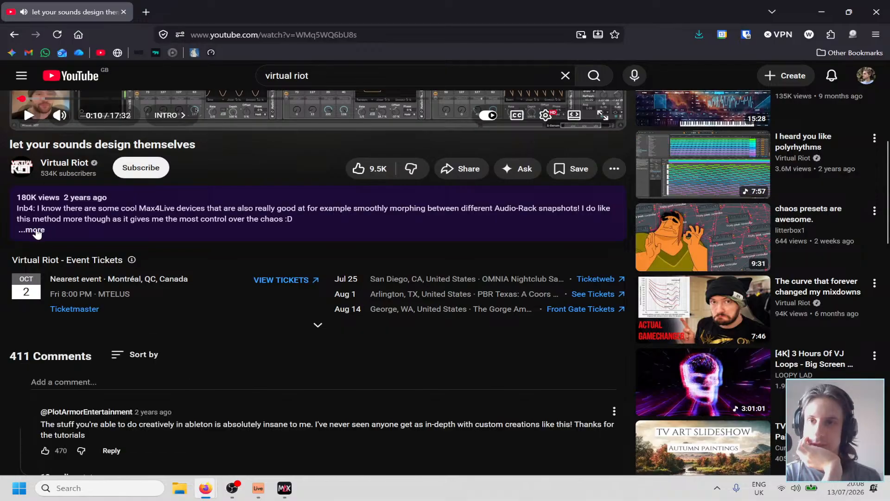
left_click(37, 233)
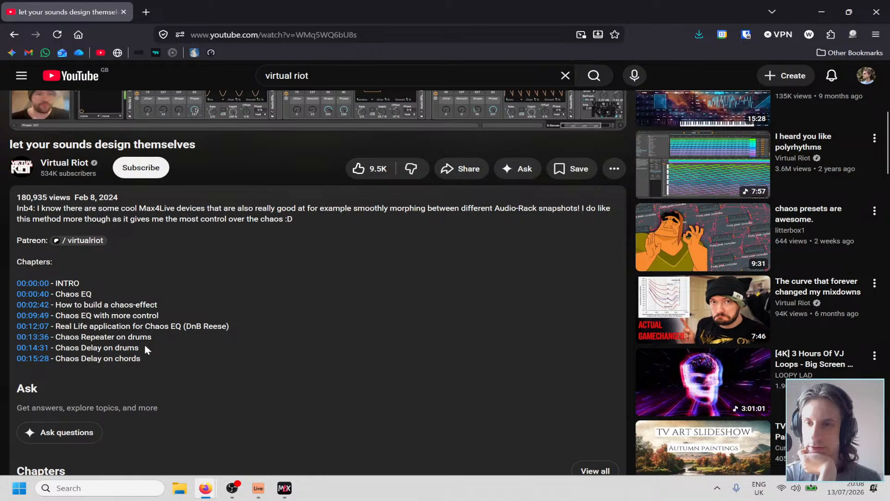
scroll(144, 345, "down", 12)
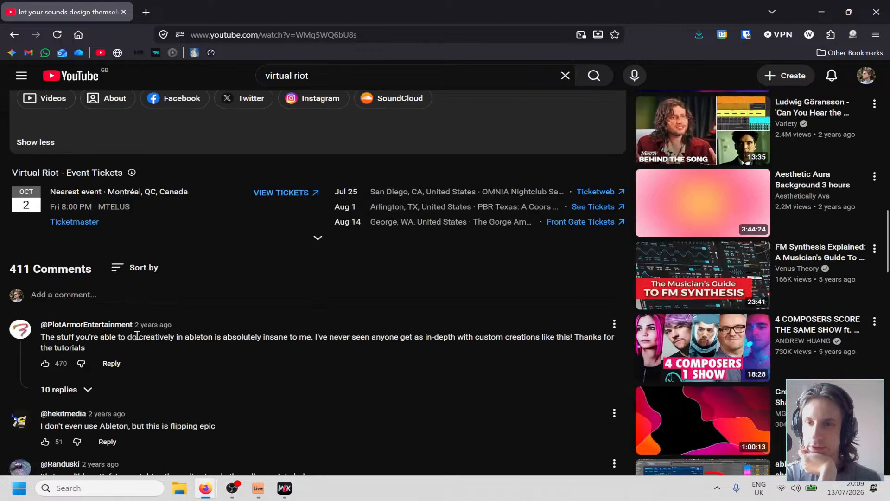
scroll(137, 335, "up", 12)
Return to the channel's videos, open "let your patterns write themselves" in a new browser tab and switch to it.
left_click(16, 40)
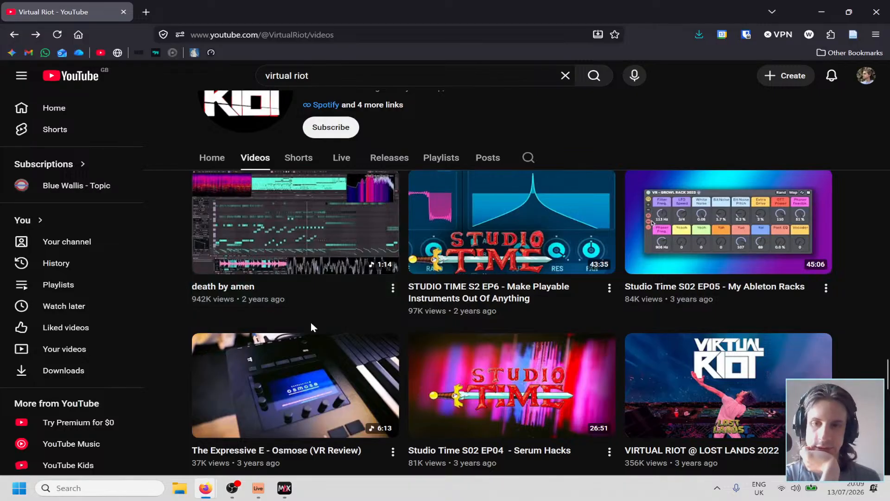
scroll(311, 322, "up", 7)
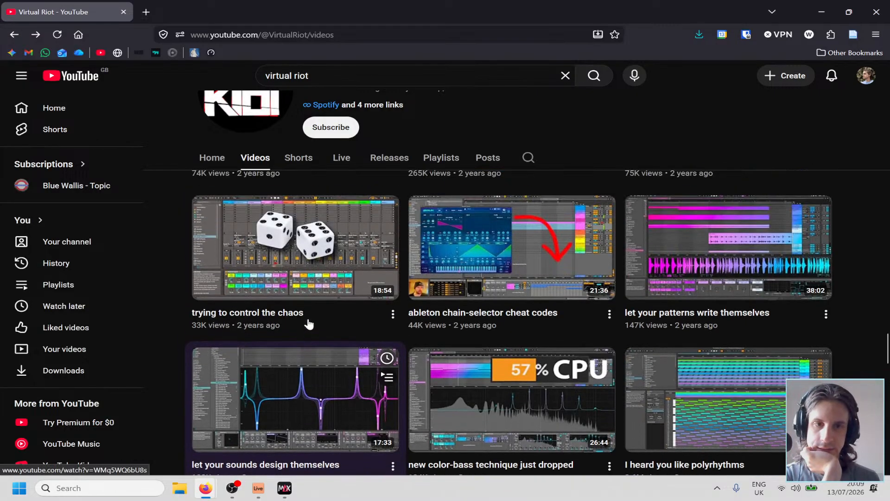
middle_click(708, 278)
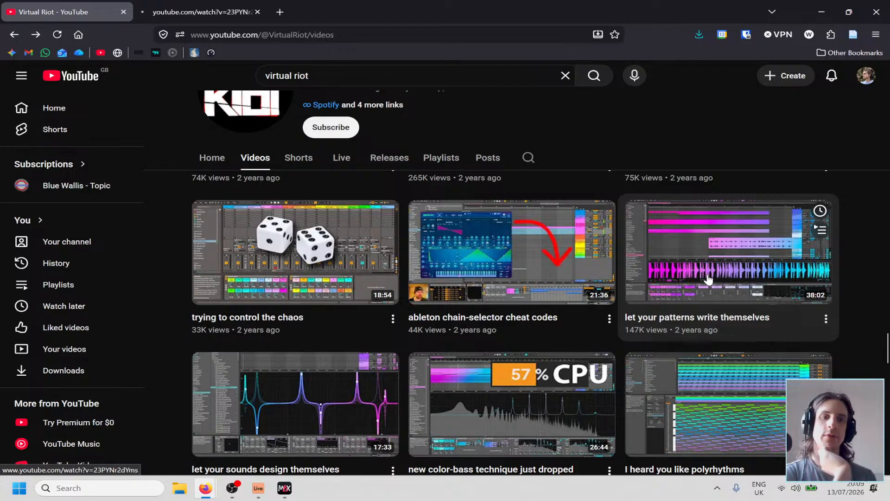
left_click(208, 11)
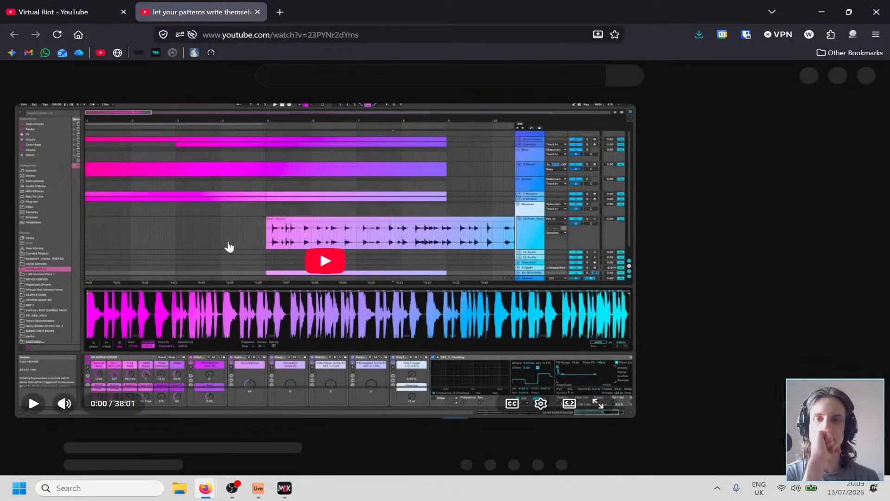
Expand the description of "let your patterns write themselves" and play the video from the chapter "The Concept" at 00:05:20.
scroll(229, 246, "down", 5)
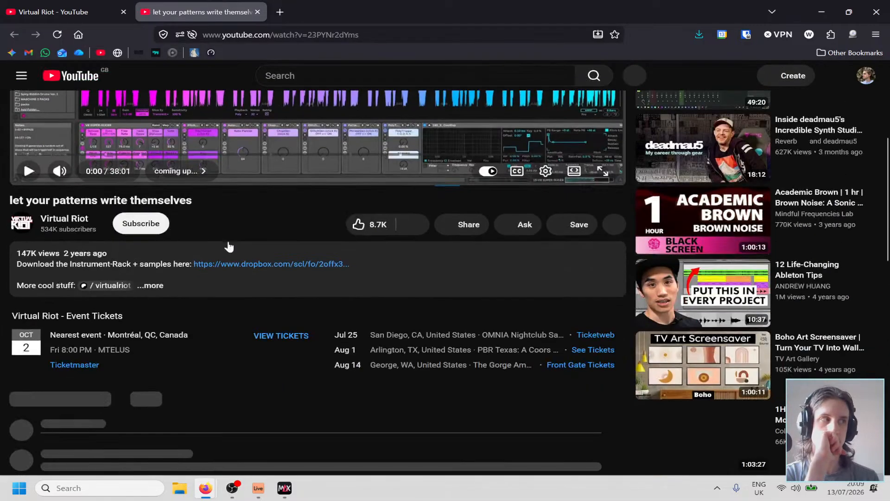
scroll(229, 246, "down", 4)
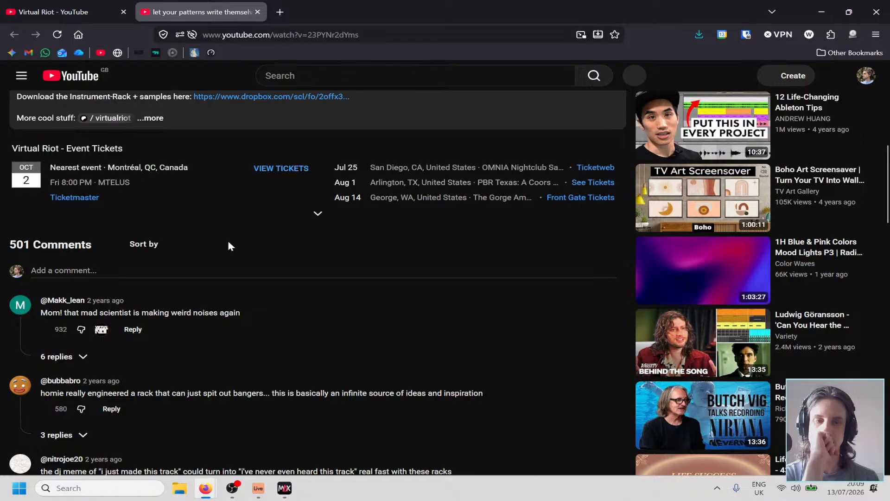
scroll(227, 240, "up", 3)
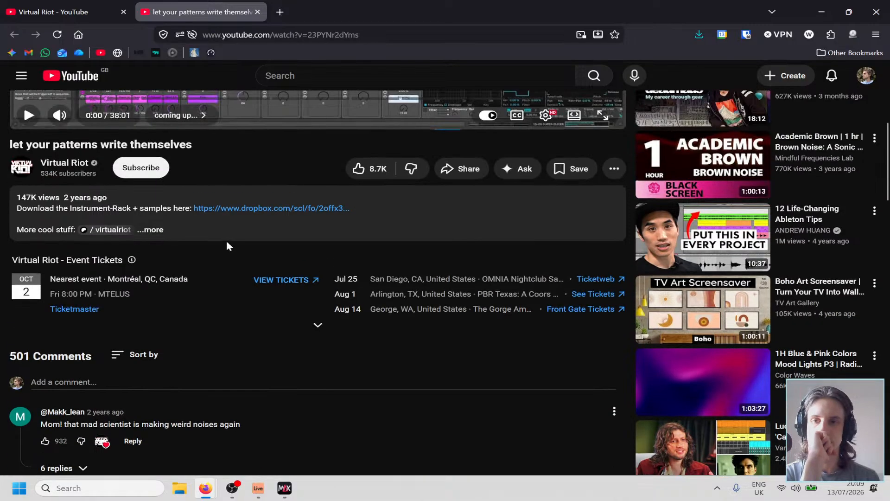
left_click(154, 228)
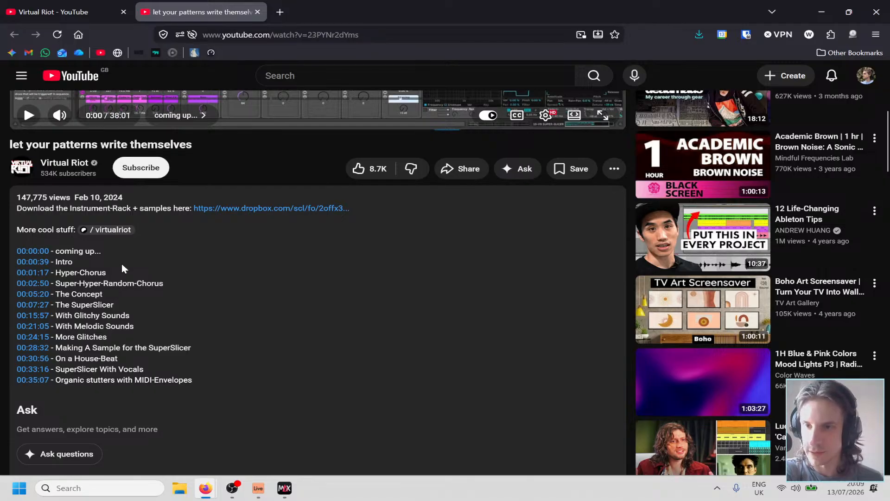
left_click(32, 294)
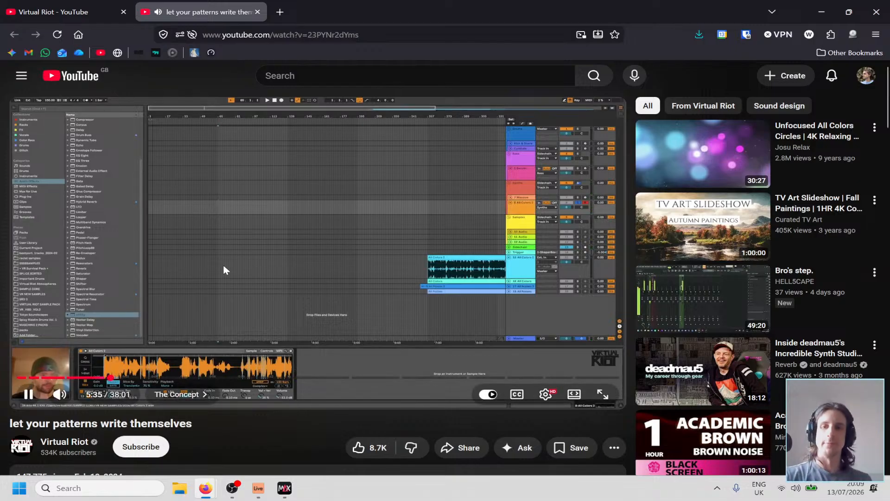
Raise the playback speed of "let your patterns write themselves" to the slider's maximum and keep watching The Concept chapter.
left_click(546, 394)
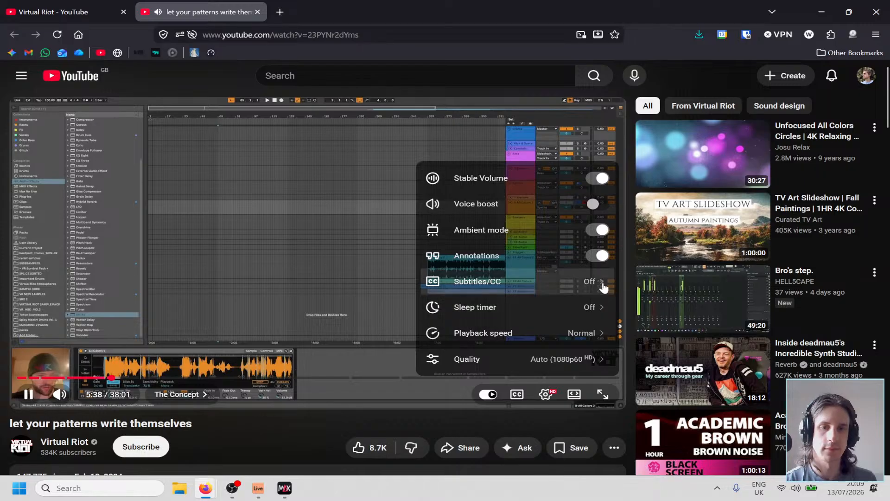
left_click(599, 360)
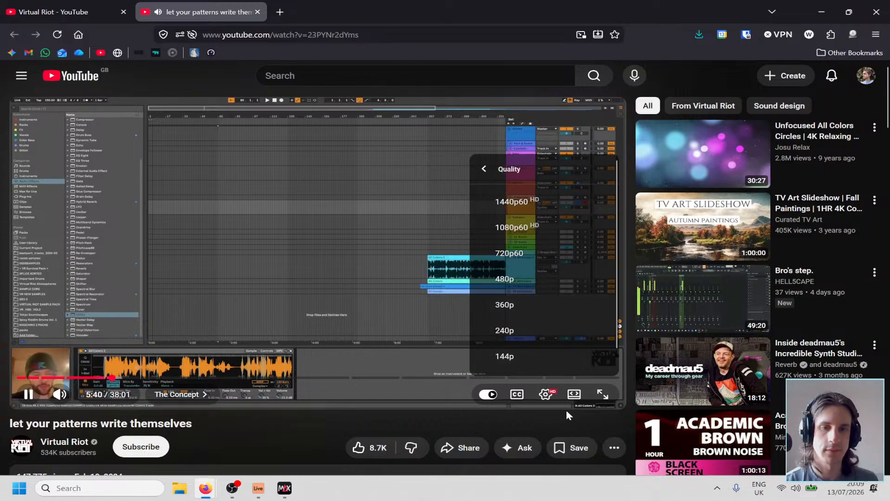
left_click(547, 397)
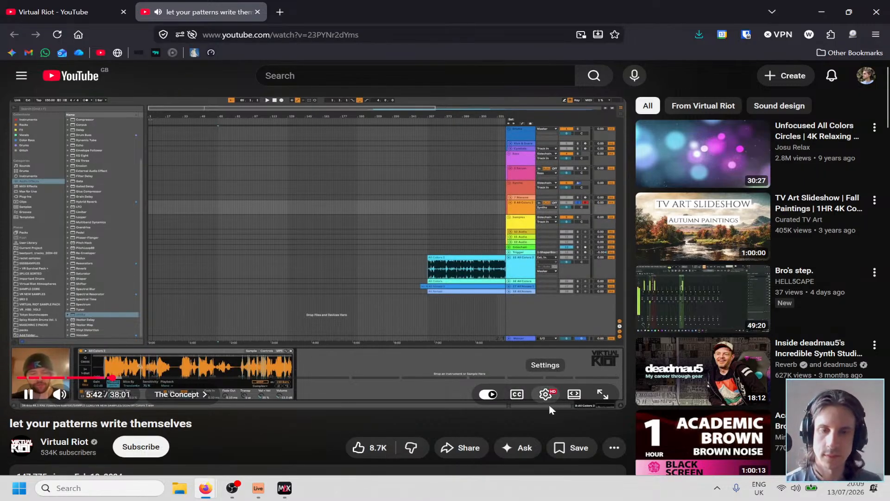
left_click(545, 394)
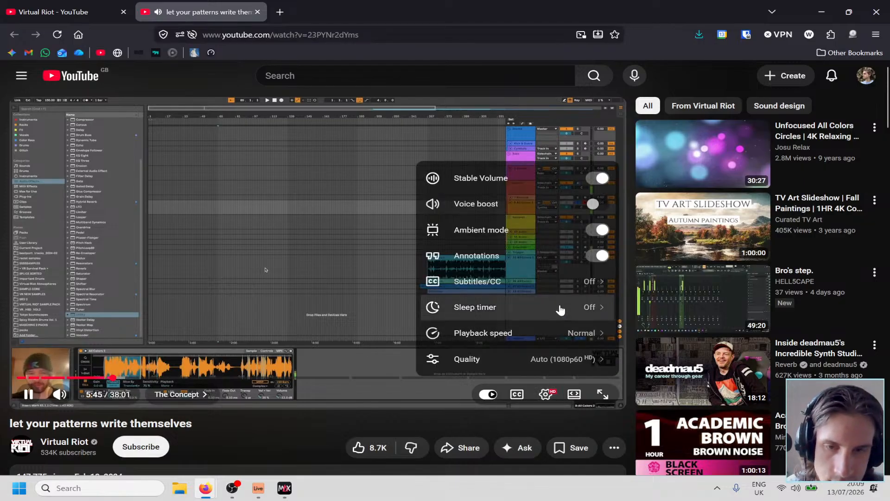
left_click(547, 335)
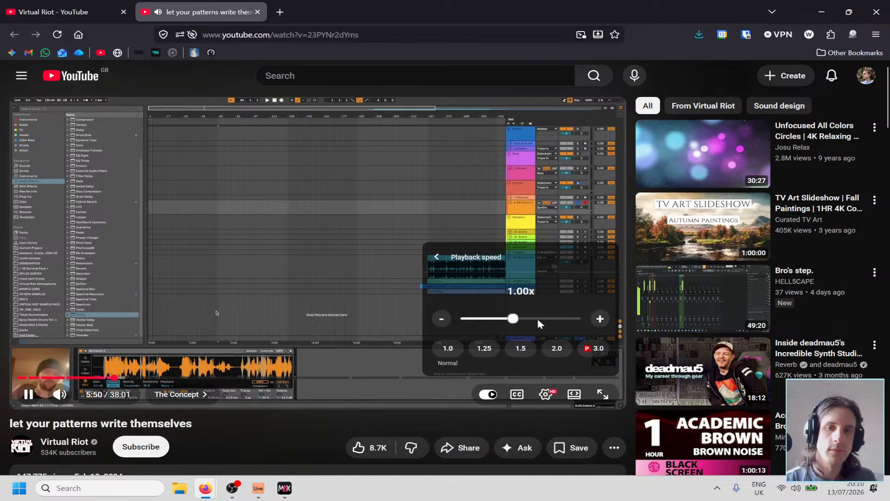
left_click_drag(520, 319, 579, 320)
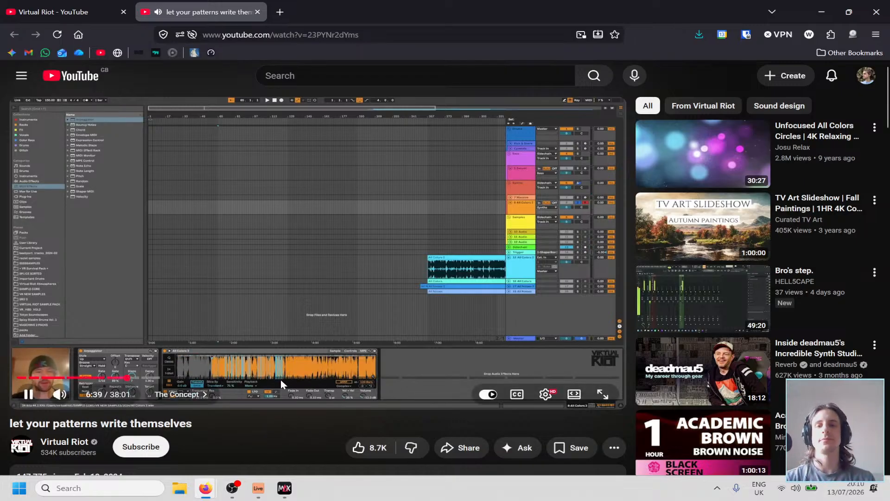
Close this video's tab, open "ableton chain-selector cheat codes" from the channel in a new tab and play it.
left_click(264, 272)
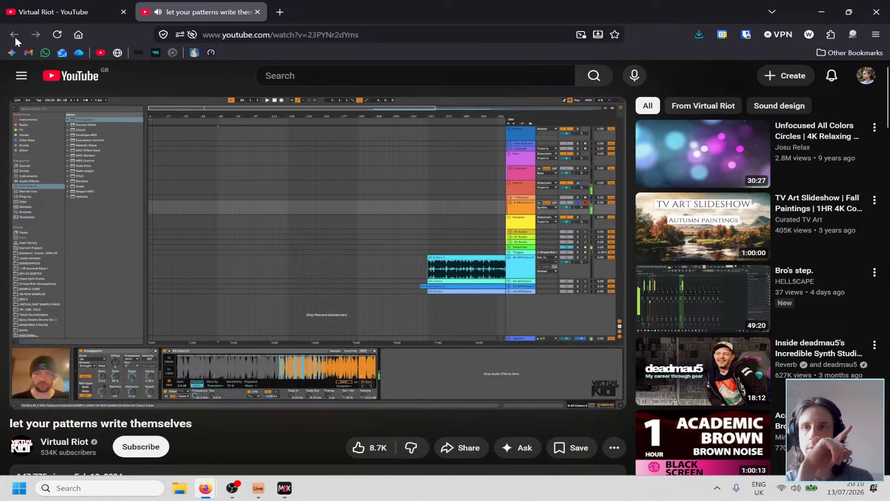
middle_click(213, 1)
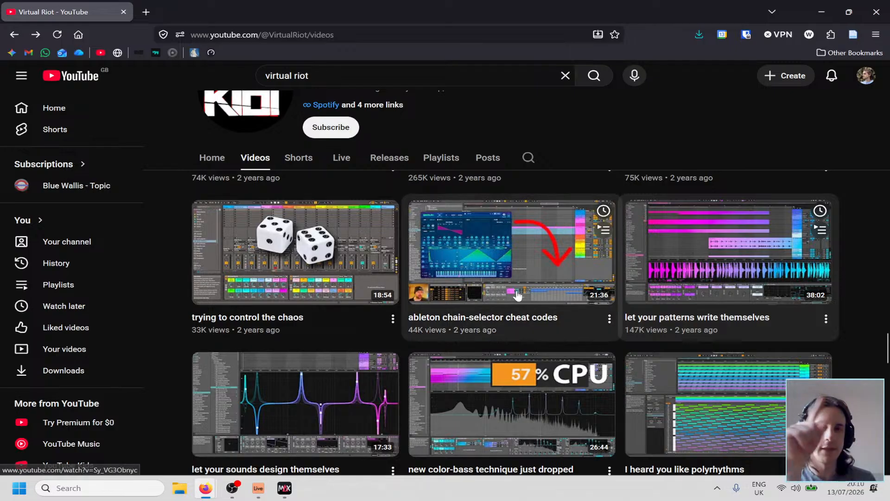
middle_click(409, 328)
left_click(247, 6)
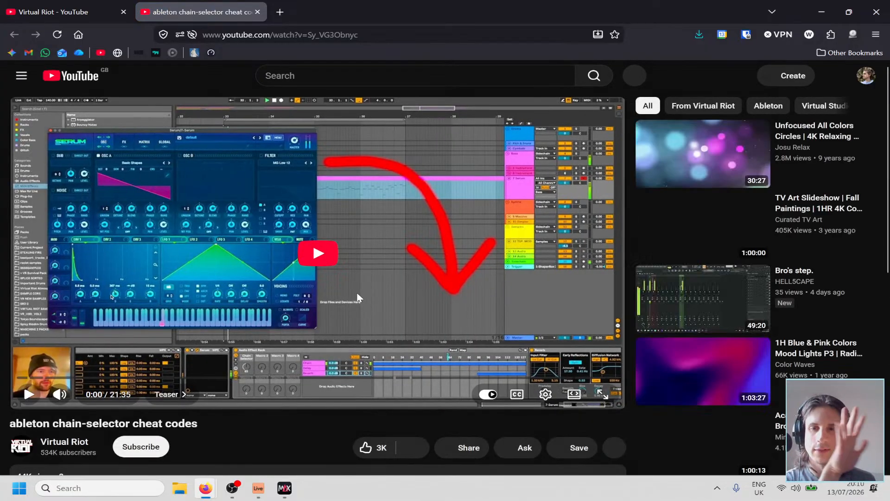
left_click(319, 262)
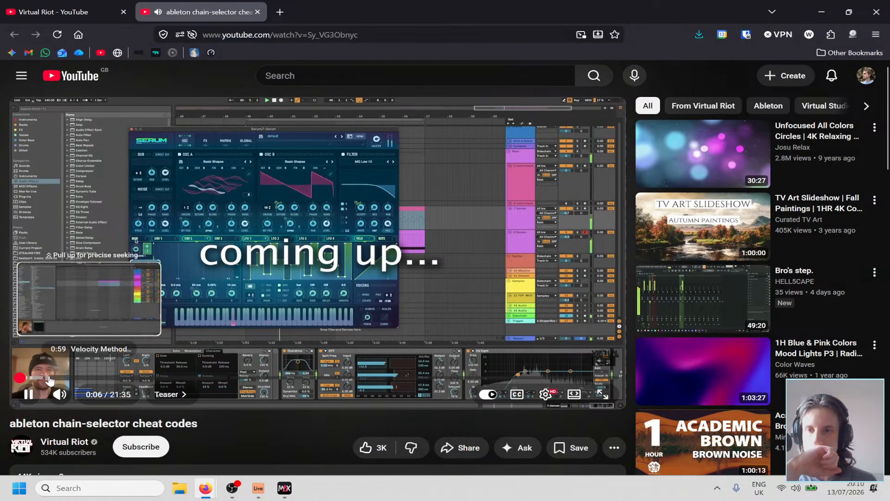
Skip to the Velocity Method chapter at about 0:59, rewind a few seconds and resume playback.
left_click(49, 379)
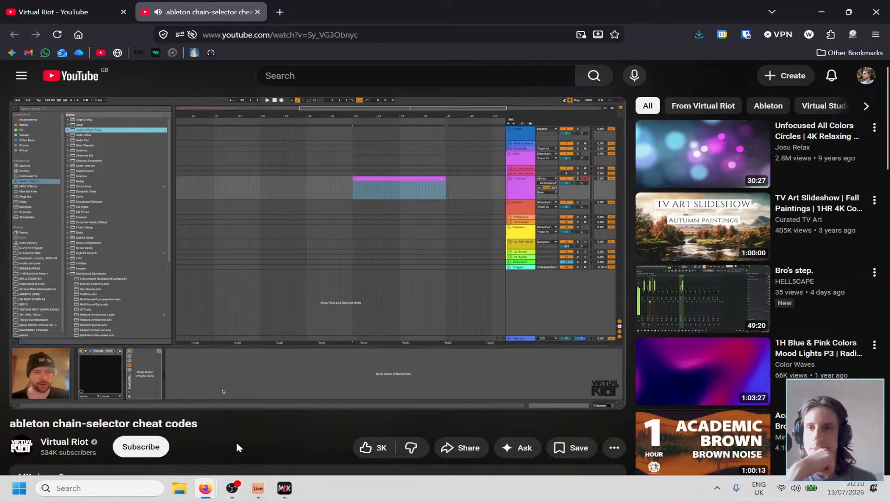
left_click(244, 291)
key("Left")
key("Left")
key("Left")
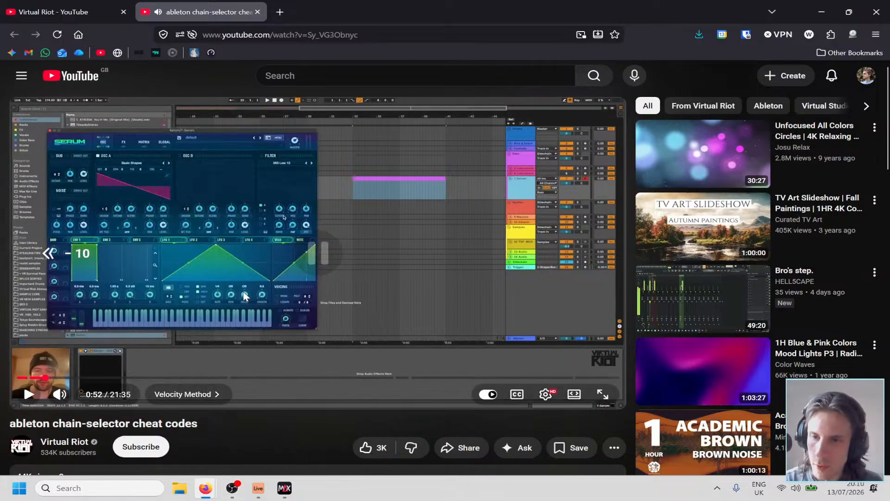
left_click(243, 291)
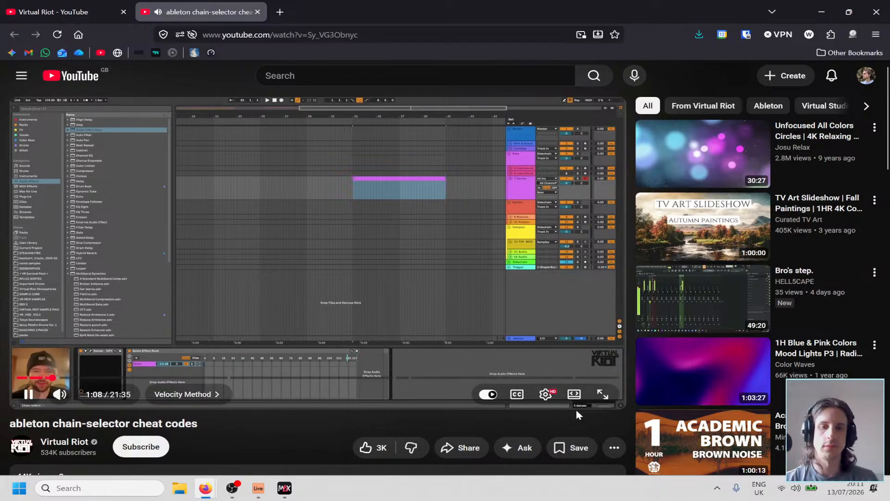
Raise the playback speed of the chain-selector video to the slider's maximum.
left_click(545, 393)
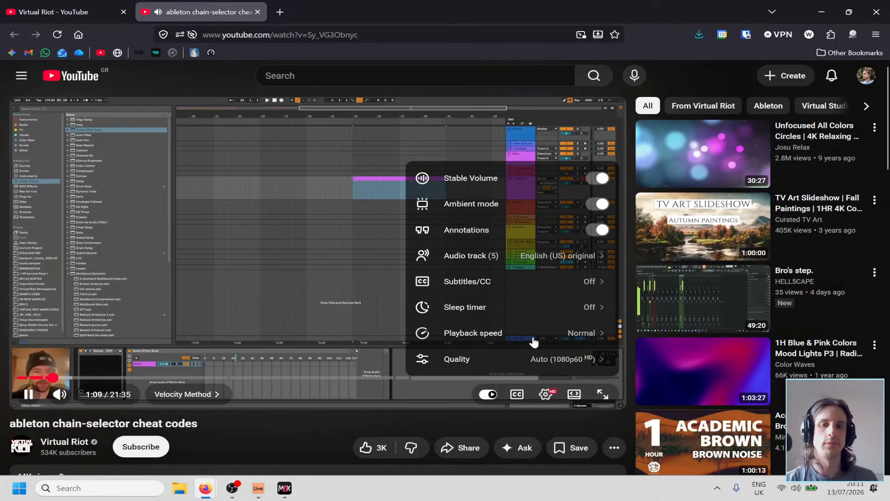
left_click(551, 307)
left_click(546, 393)
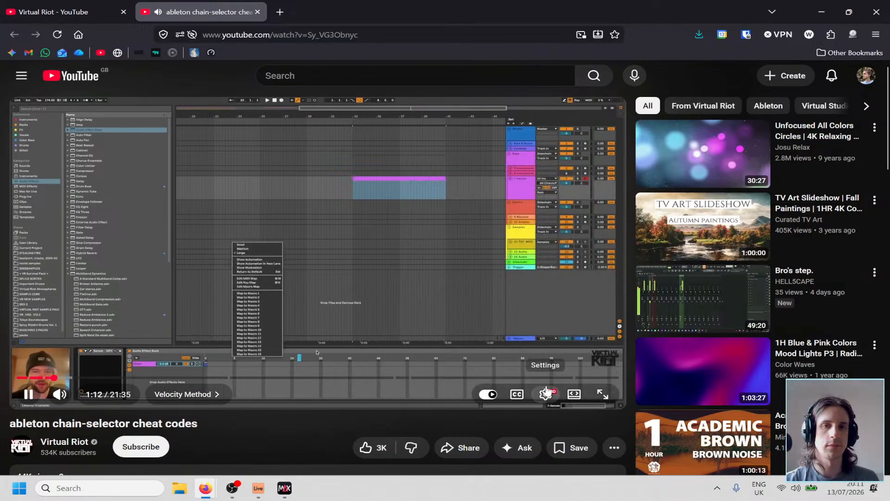
left_click(545, 394)
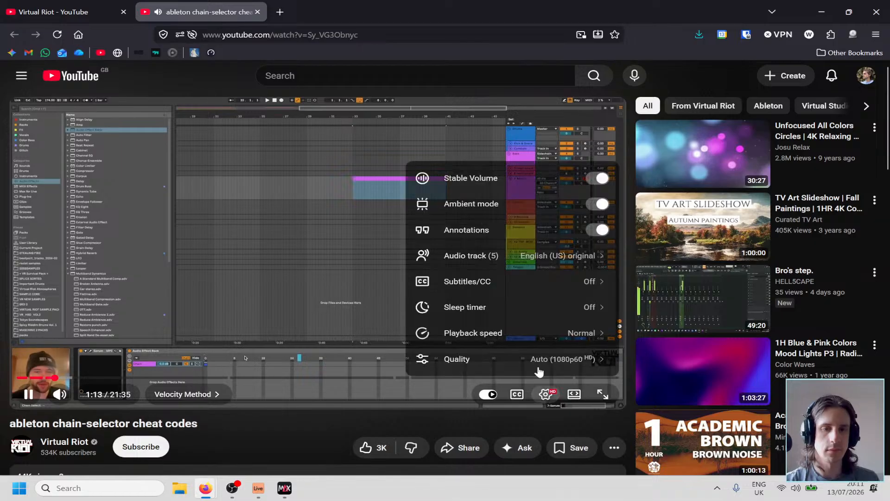
left_click(543, 333)
mouse_move(572, 320)
left_mouse_down()
mouse_move(553, 321)
mouse_move(582, 323)
left_mouse_up()
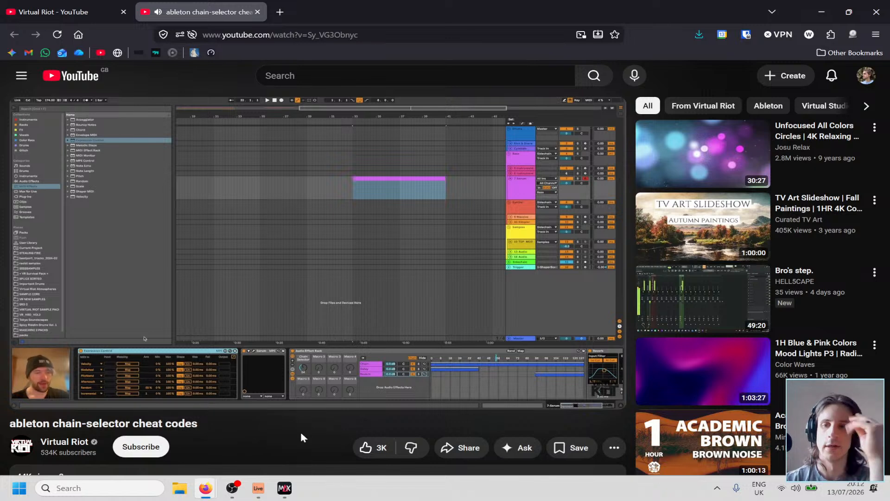
Watch the Velocity Method's Expression Control setup, pausing as needed, and switch to Ableton Live.
left_click(249, 310)
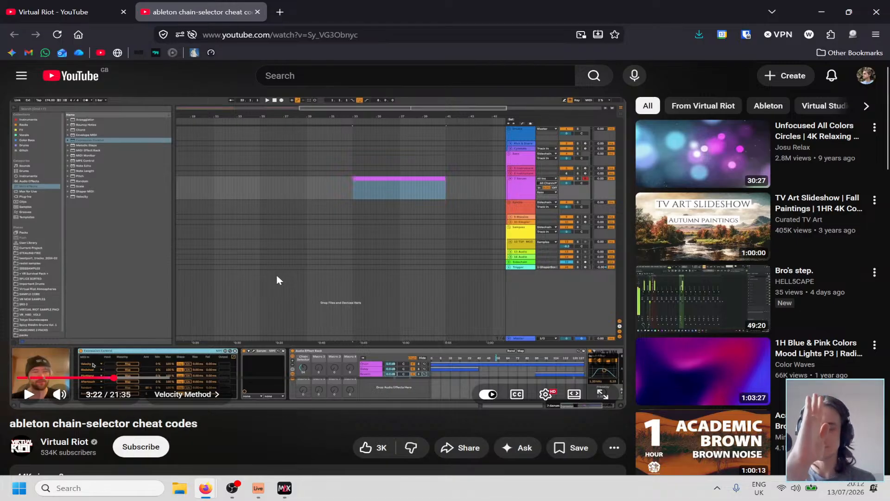
left_click(299, 273)
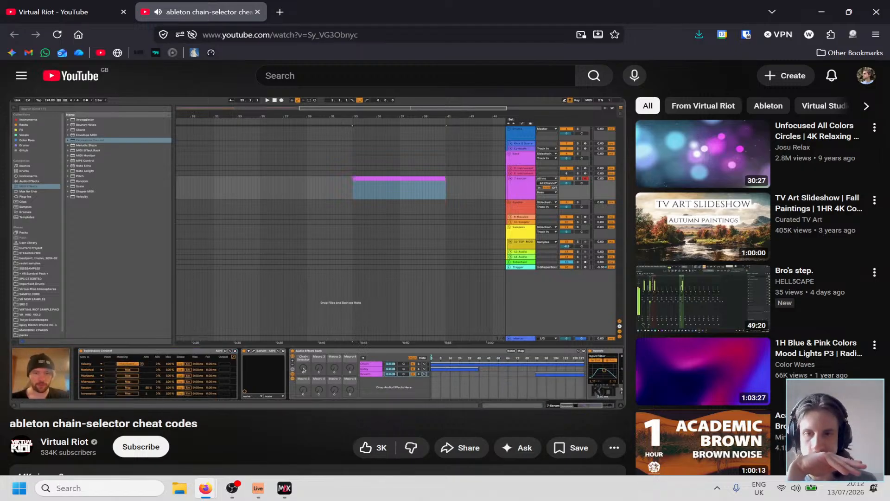
left_click(292, 295)
left_click(258, 488)
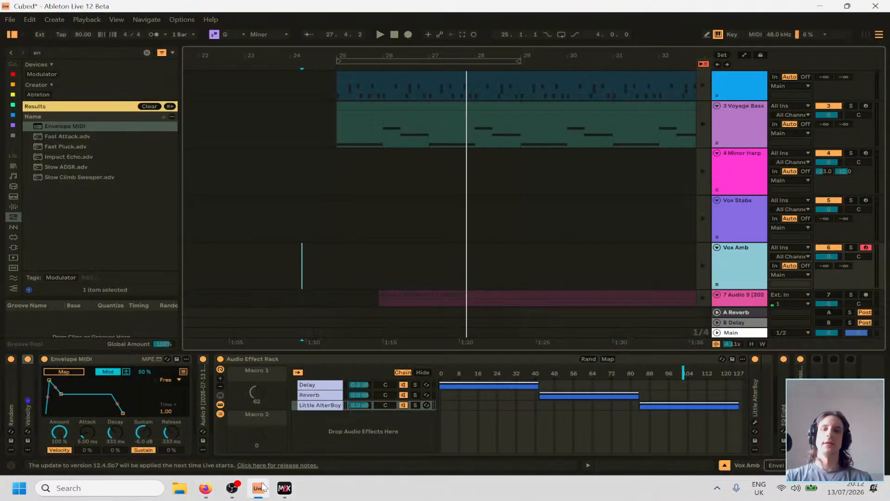
Delete the Envelope MIDI device from the Vox Amb track and unfold its Velocity device.
left_click(96, 359)
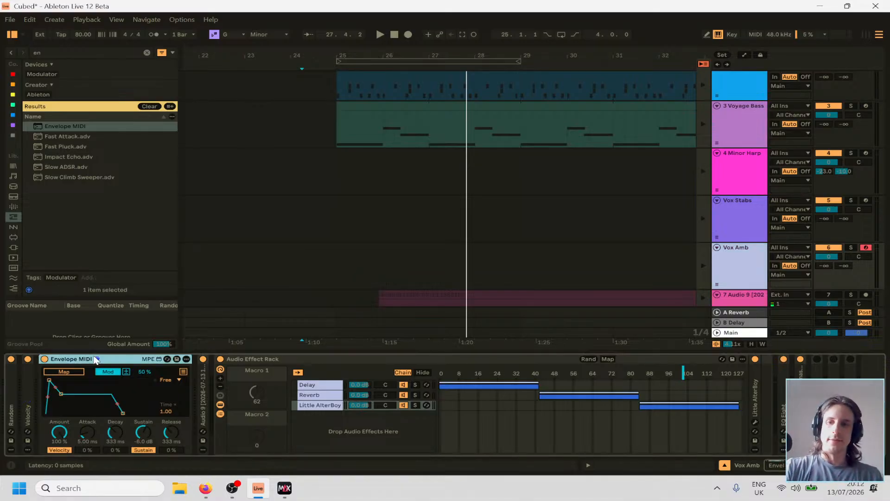
key("Delete")
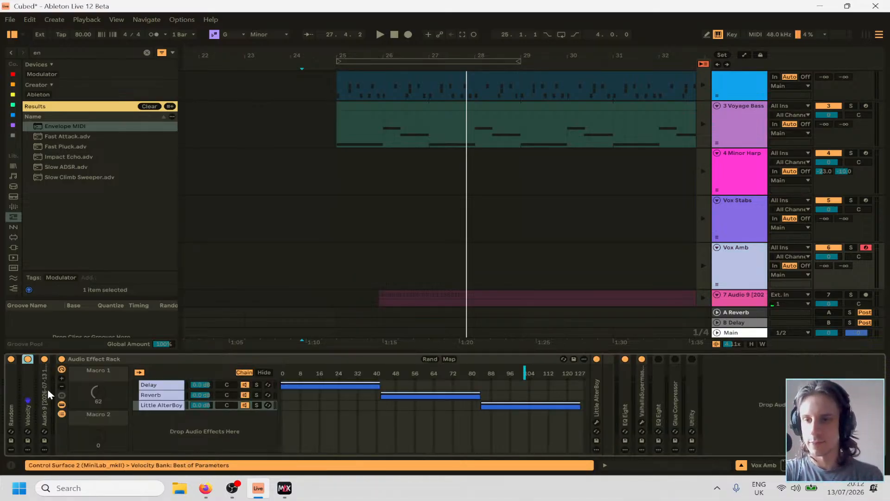
double_click(28, 393)
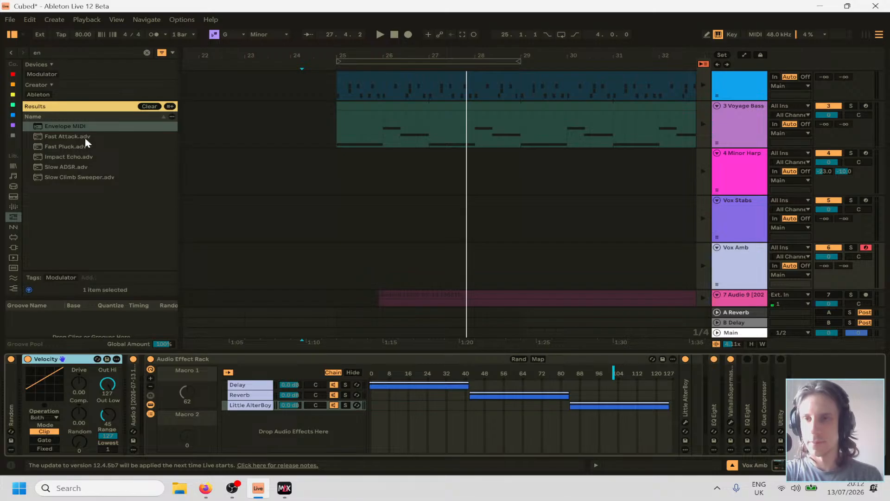
Search the MIDI effects for "midi" and insert Expression Control after Velocity on the Vox Amb track.
left_click(147, 53)
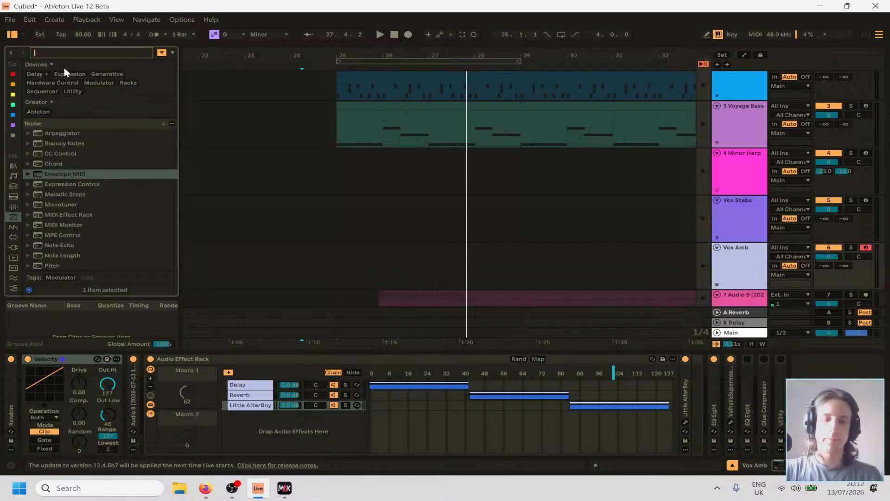
type("midid")
key("BackSpace")
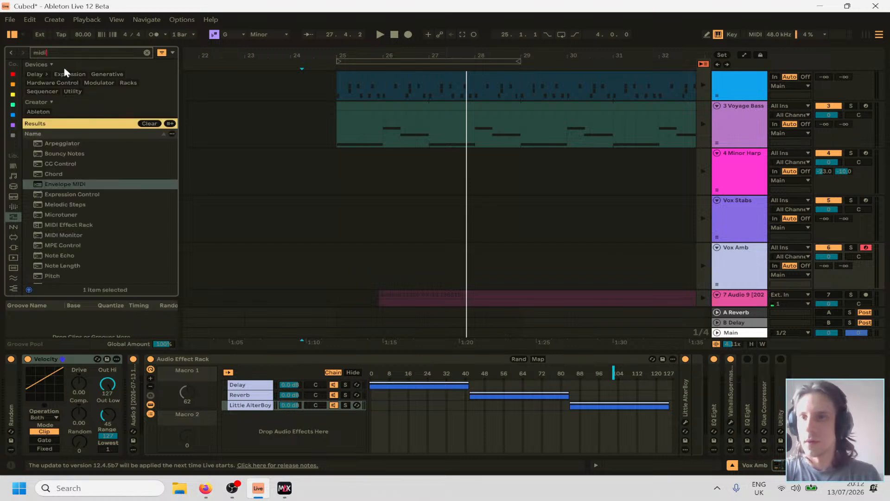
left_click(53, 196)
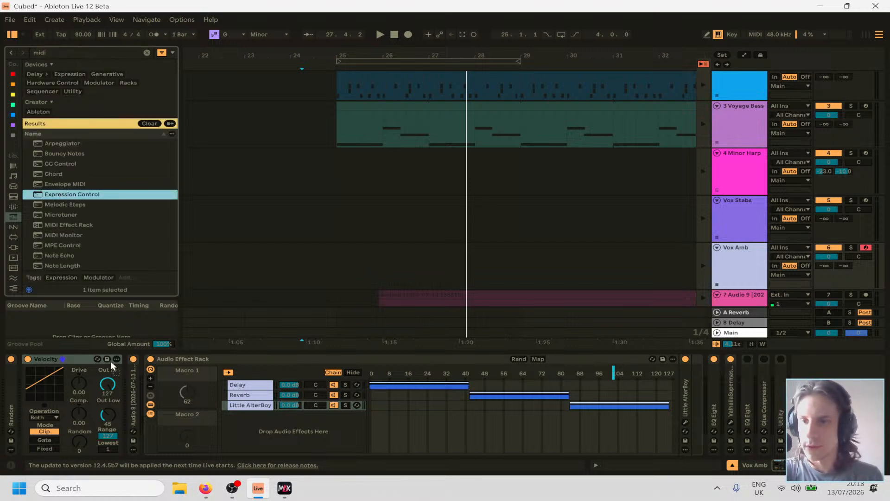
left_click_drag(110, 363, 135, 402)
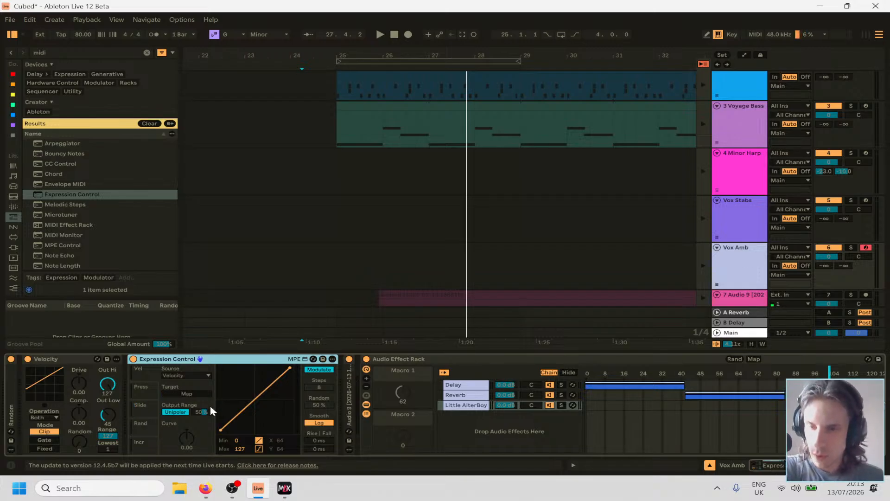
Map Expression Control's Velocity source to the Audio Effect Rack's Macro 1 and assign the rack's chain selector to that macro.
left_click(188, 393)
left_click(413, 373)
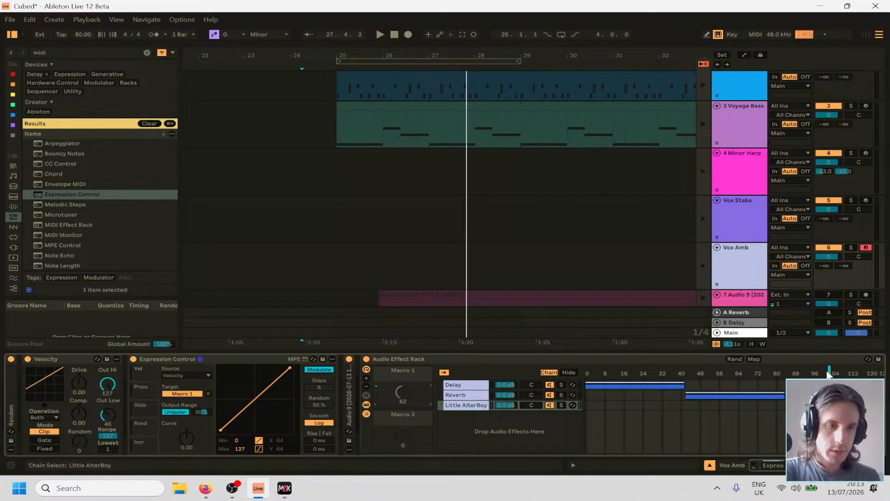
right_click(698, 374)
left_click(765, 226)
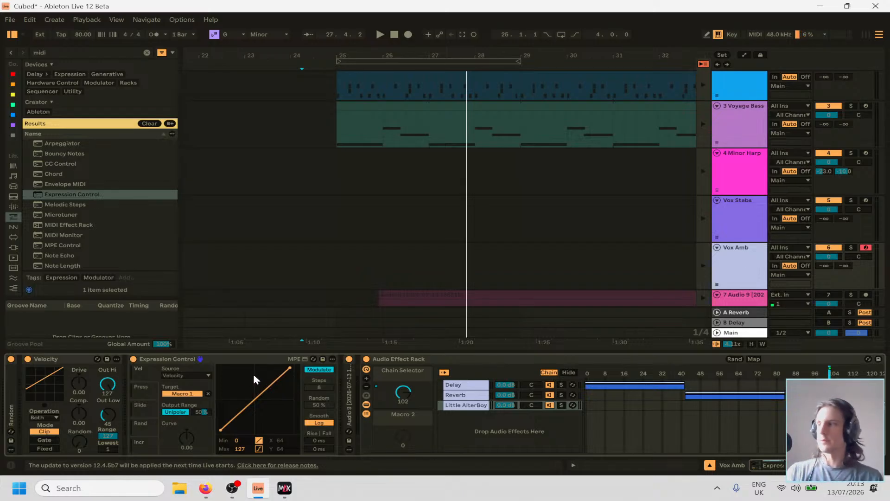
Play the arrangement from bar 25 with Vox Amb selected and check how Expression Control drives the rack's chain selector.
left_click(325, 250)
left_click(334, 232)
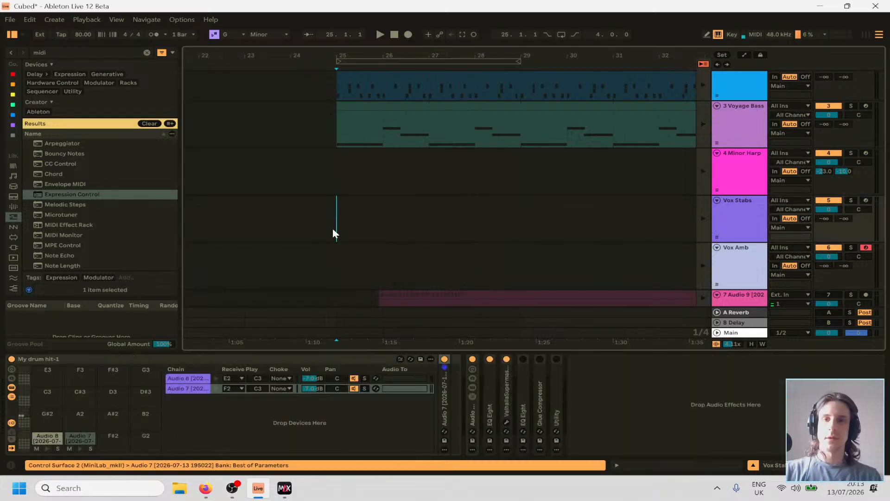
key("space")
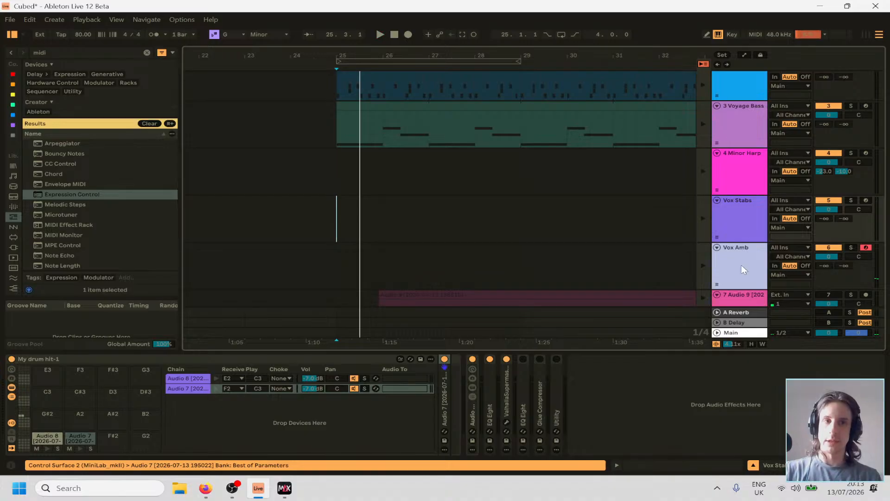
left_click(742, 267)
key("space")
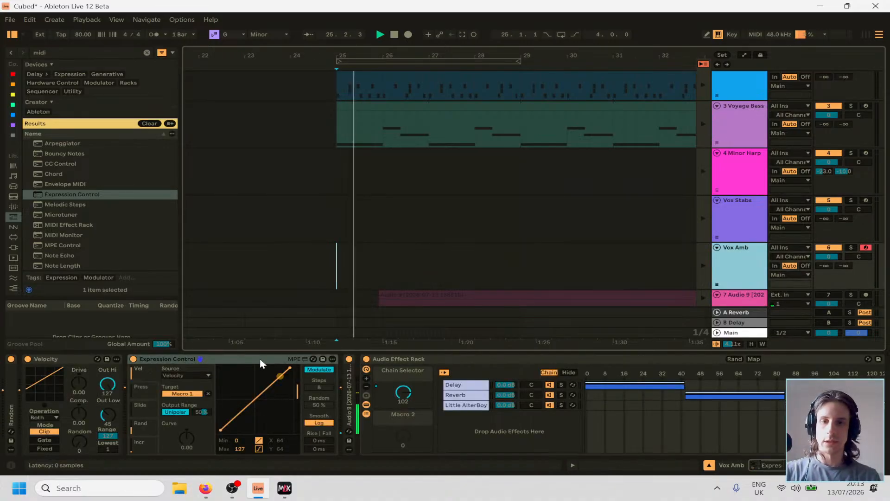
scroll(585, 421, "right", 3)
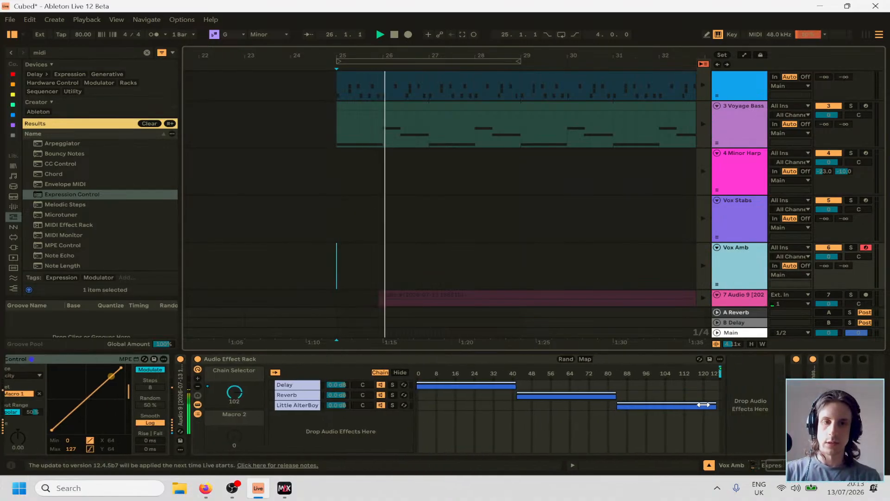
scroll(159, 408, "left", 2)
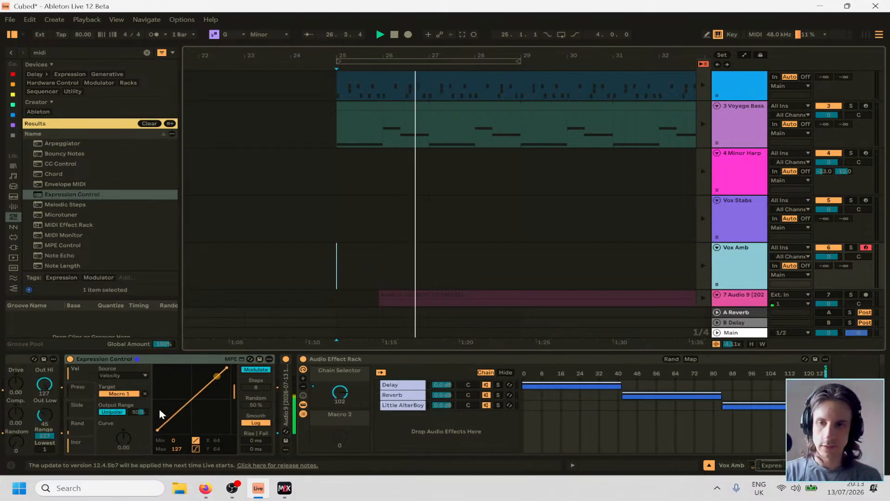
scroll(160, 408, "left", 1)
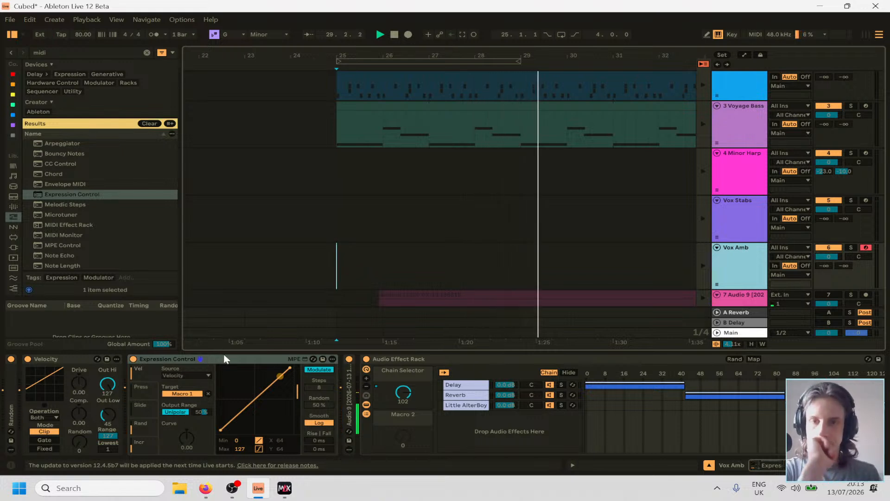
Unfold the Random device and extend the rack's Delay, Reverb and Little AlterBoy chain zones so they run end to end up to 127.
double_click(15, 384)
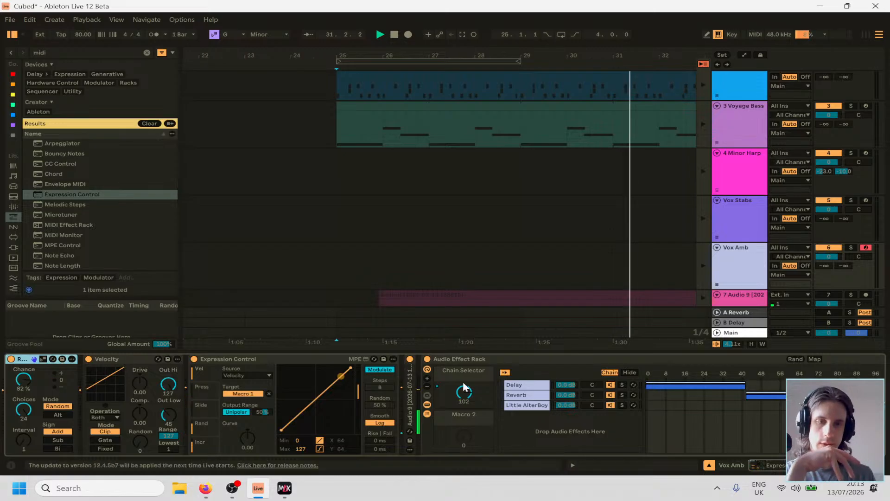
scroll(540, 411, "right", 3)
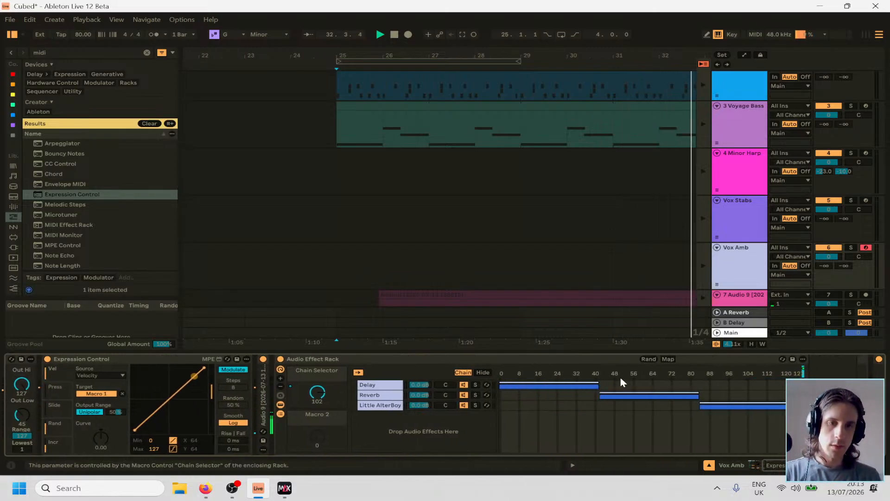
scroll(510, 399, "right", 2)
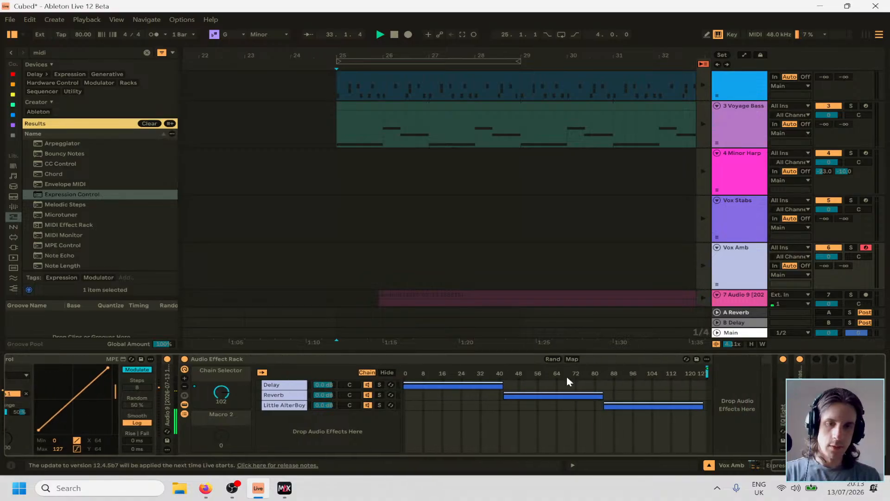
right_click(501, 377)
left_click(501, 388)
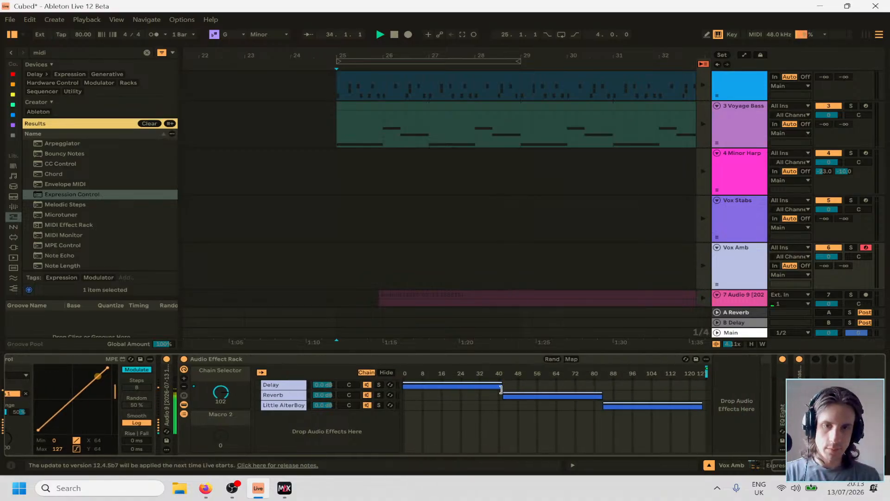
left_click(502, 386)
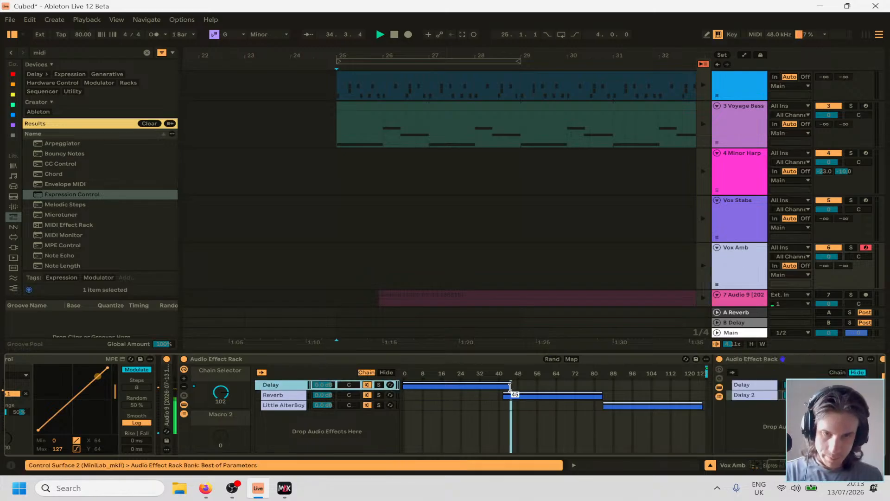
left_click(503, 395)
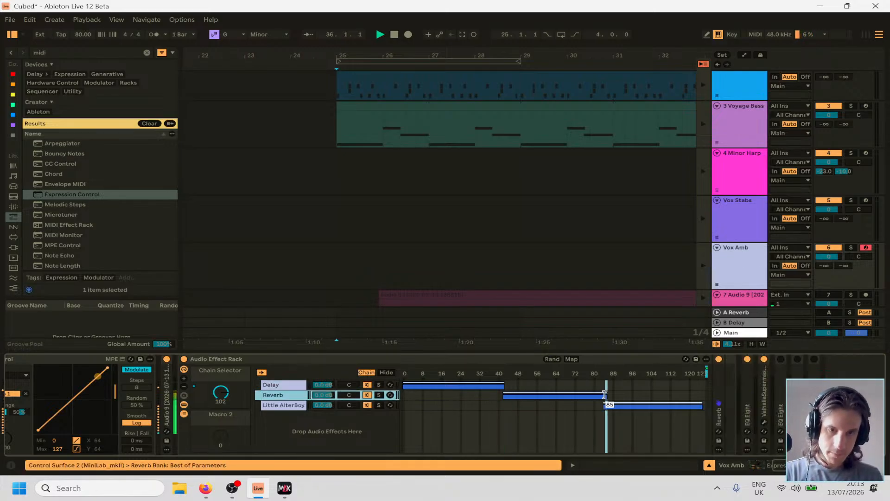
left_click_drag(605, 406, 608, 406)
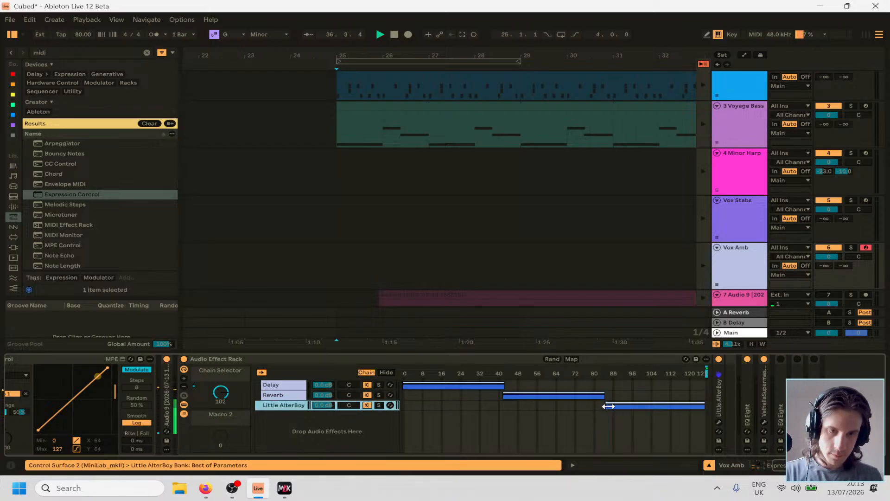
left_click_drag(697, 409, 714, 408)
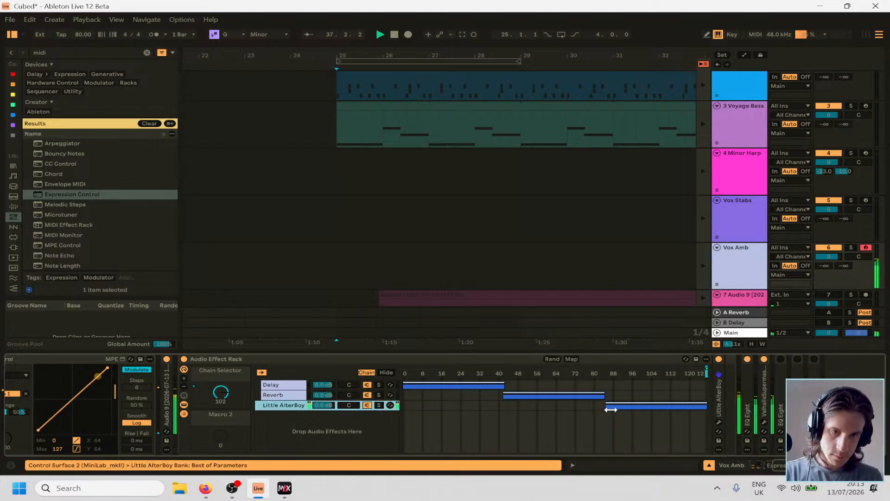
Open the notes of the Vox Amb clip in Session View and randomize their velocities by 100.
scroll(294, 423, "up", 5)
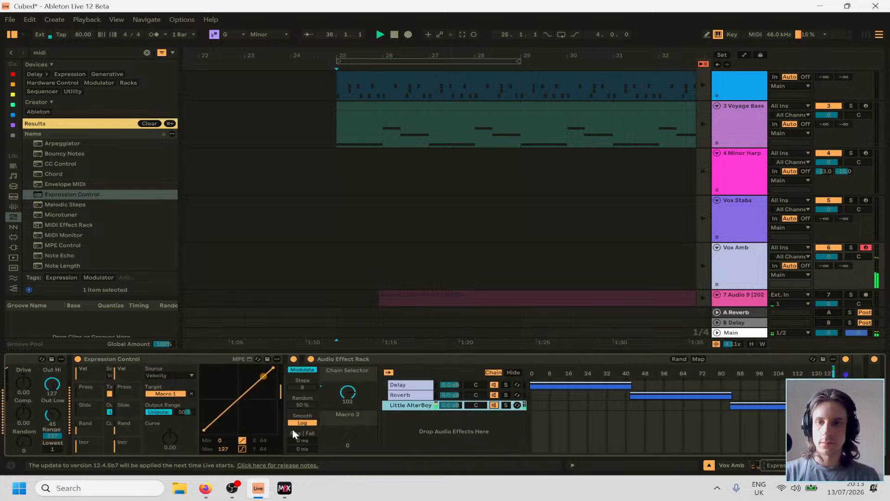
key("Tab")
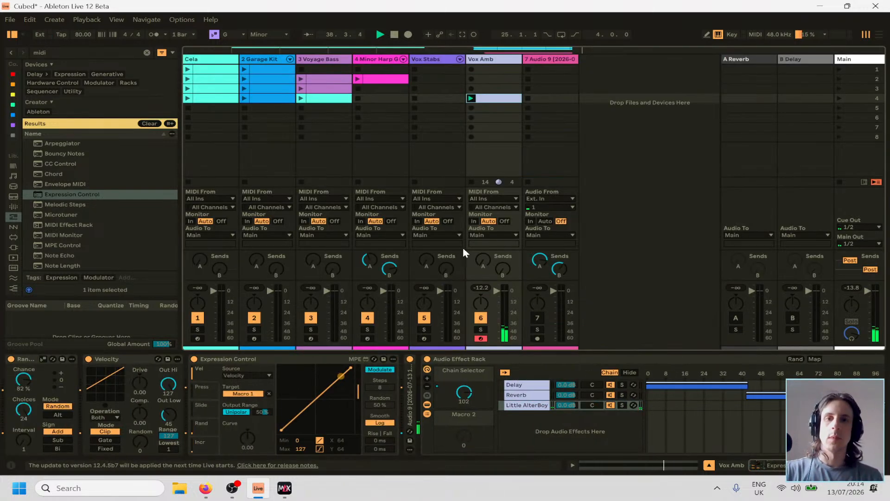
double_click(485, 98)
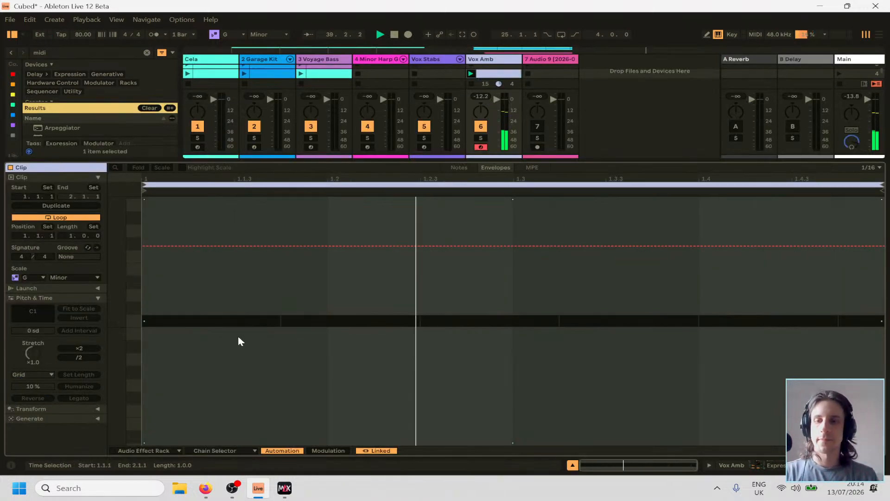
left_click(456, 167)
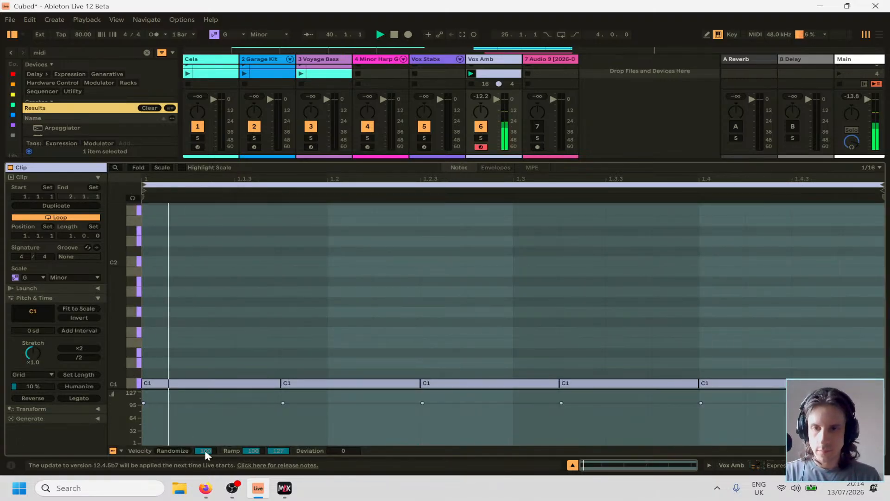
left_click(169, 450)
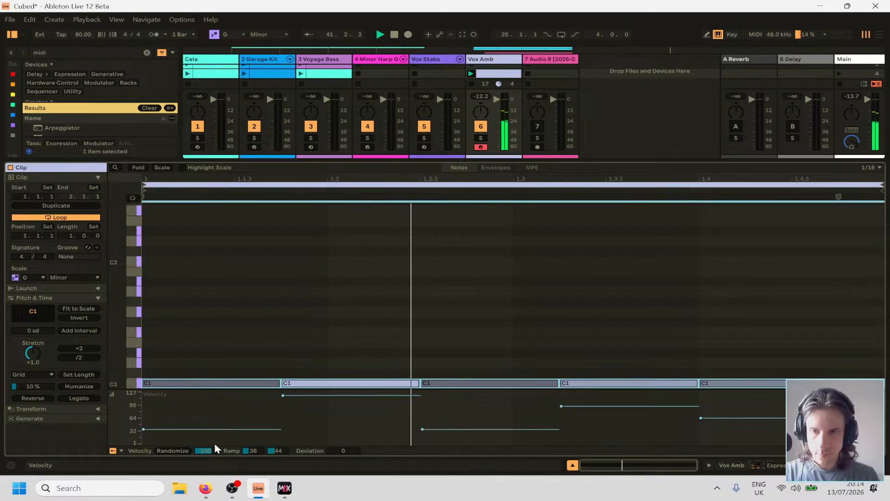
Set all of the clip's note velocities to 127, lower their velocity deviation, and return to the Vox Amb devices.
left_click(207, 325)
key("ctrl+a")
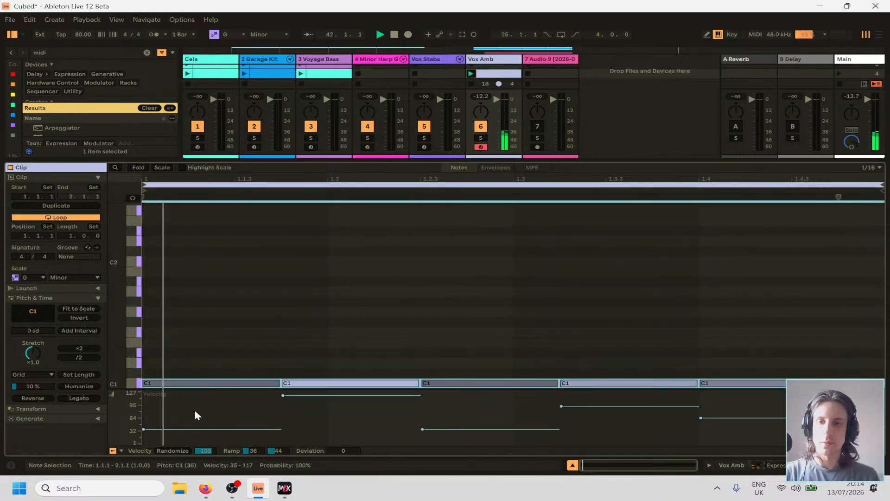
left_click_drag(195, 429, 199, 282)
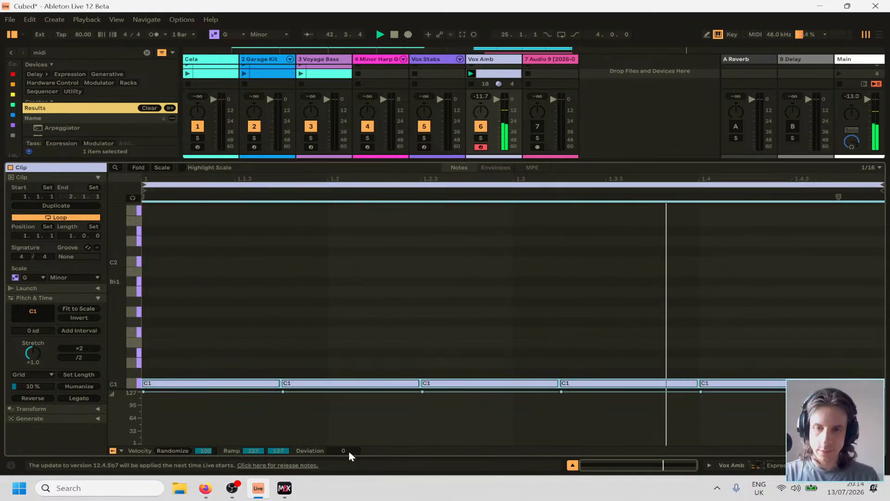
left_click_drag(345, 451, 345, 498)
key("Tab")
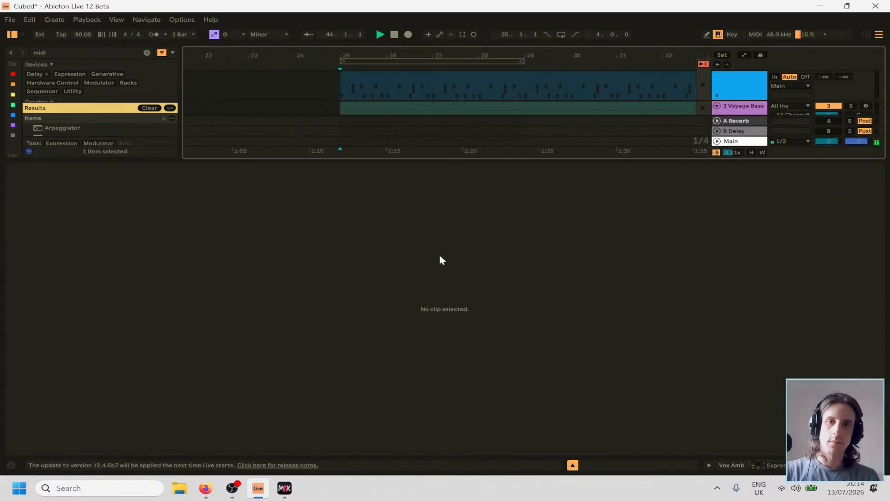
key("Tab")
key("shift+Tab")
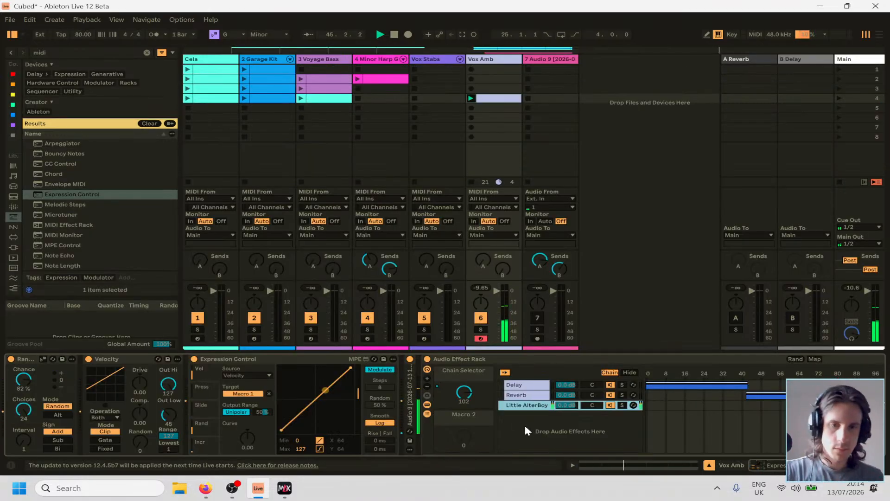
Lower the Audio Effect Rack's Chain Selector macro to 41.
scroll(524, 427, "right", 1)
scroll(525, 427, "right", 5)
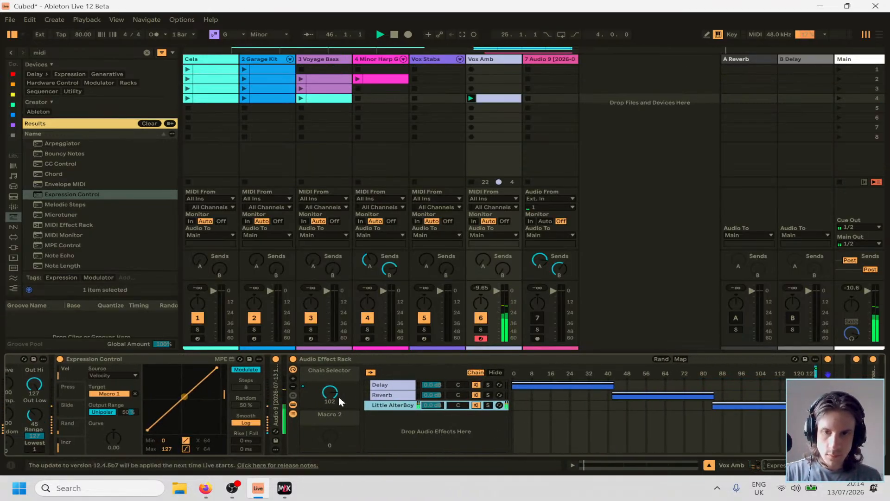
mouse_move(338, 397)
left_mouse_down()
mouse_move(339, 418)
mouse_move(329, 397)
left_mouse_up()
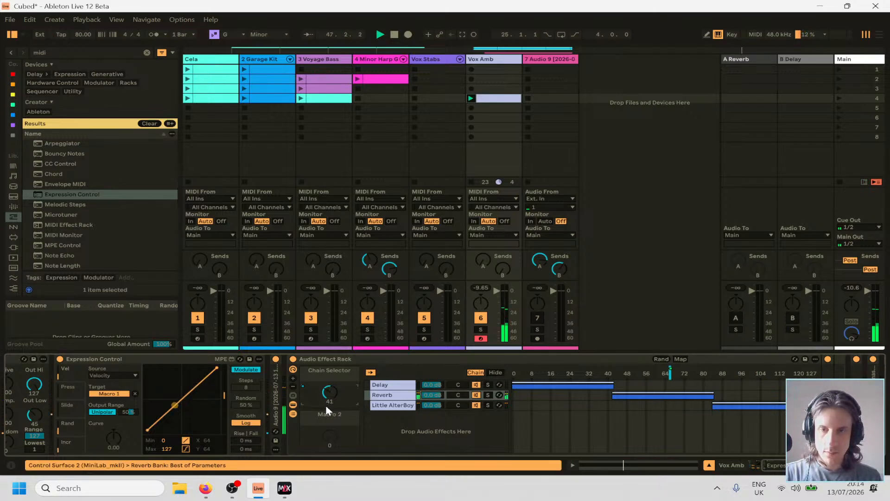
Switch Expression Control's output range to Bipolar, reduce its amount to 0%, and check the rack's chain selection.
scroll(209, 416, "left", 5)
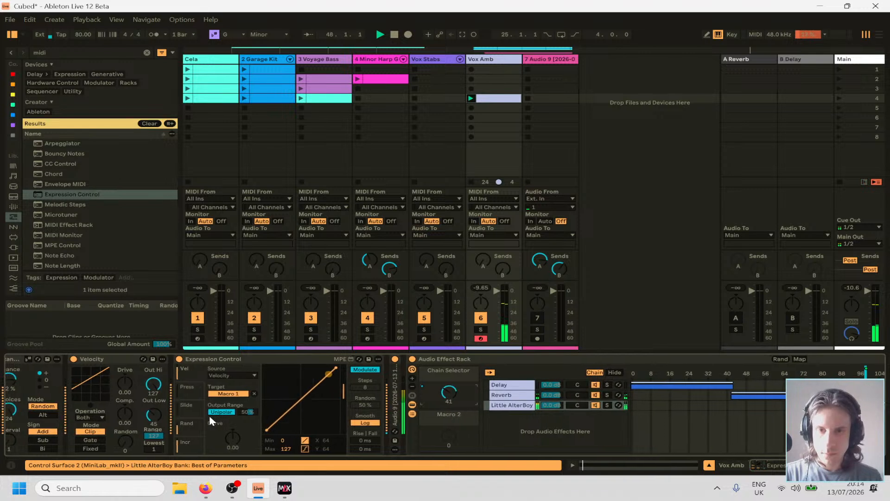
scroll(209, 416, "left", 1)
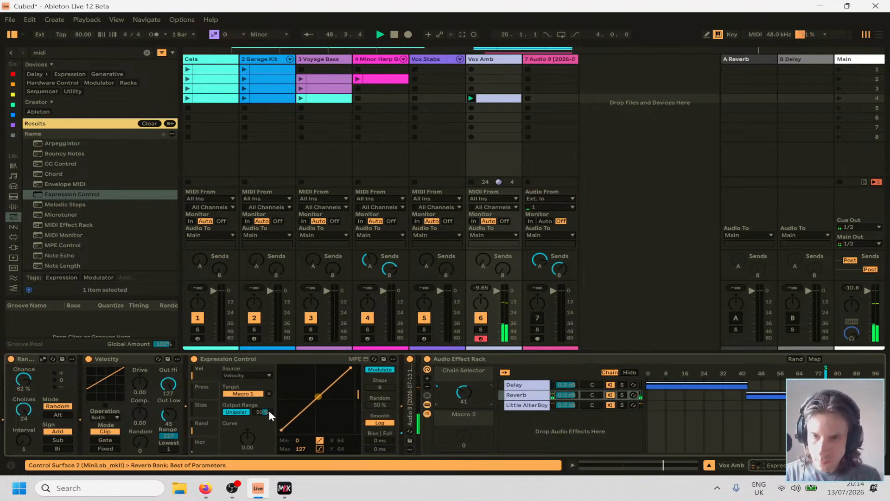
left_click(244, 413)
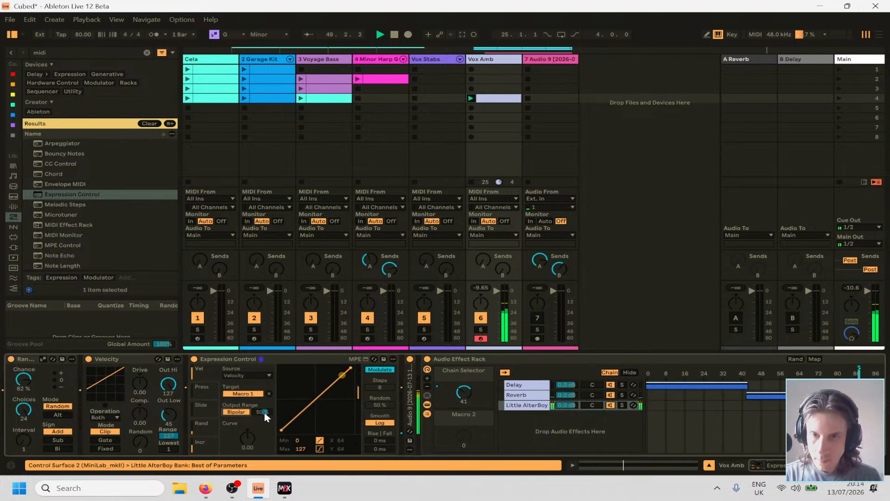
left_click_drag(265, 415, 266, 440)
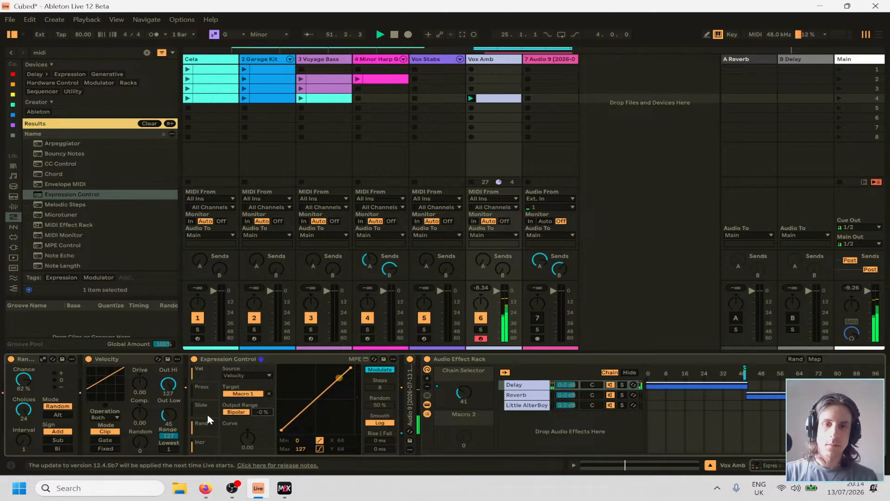
scroll(208, 418, "right", 5)
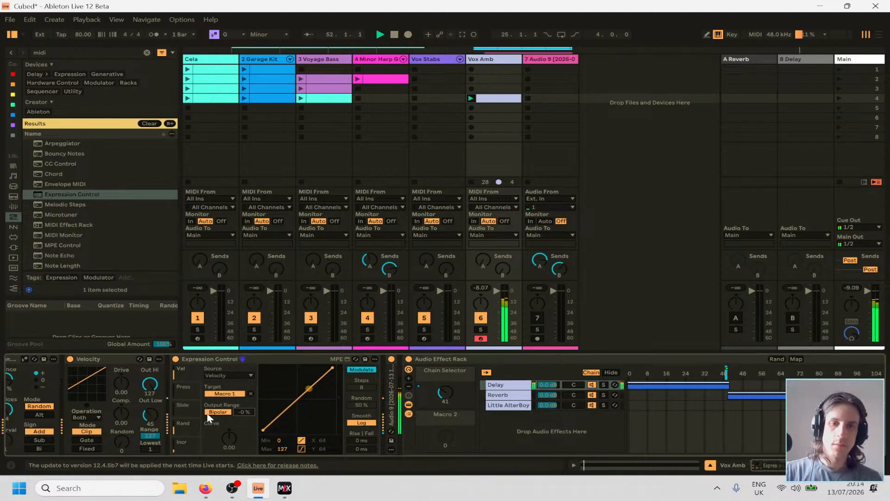
scroll(208, 416, "right", 3)
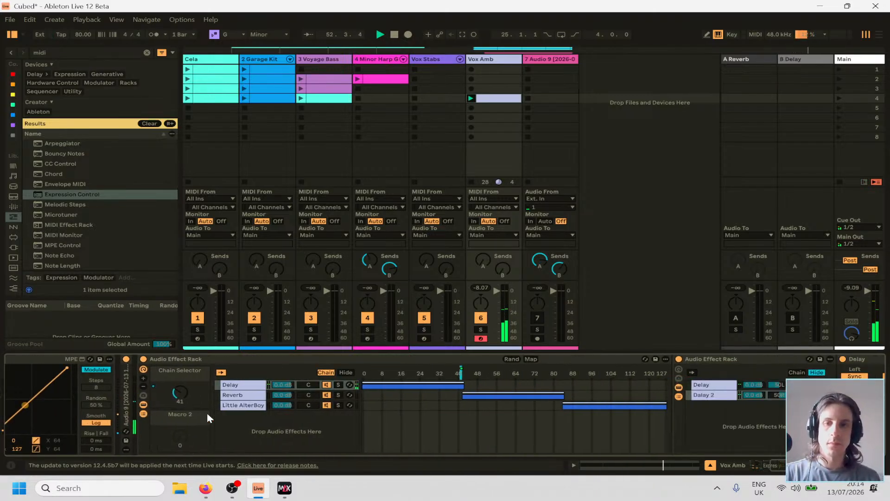
Fold the Velocity, Expression Control, Audio 9 sampler and Audio Effect Rack devices, and check ValhallaSupermassive by unfolding and refolding it.
scroll(207, 413, "left", 5)
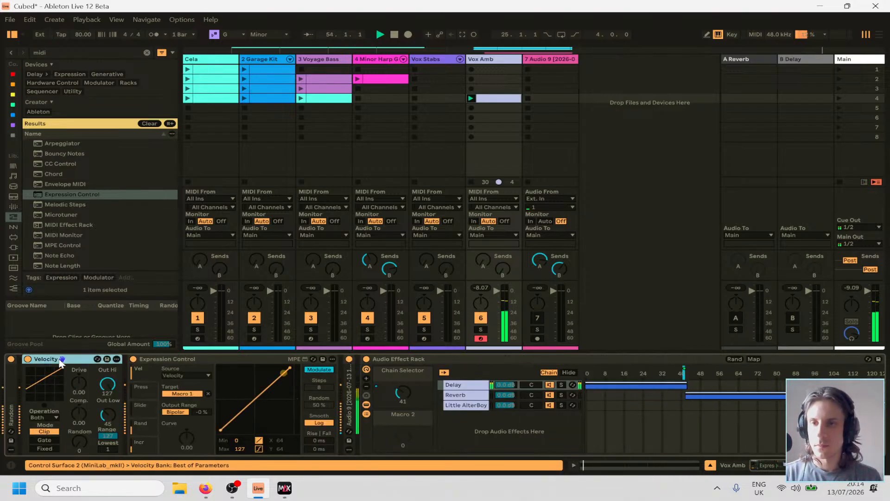
double_click(42, 358)
double_click(101, 358)
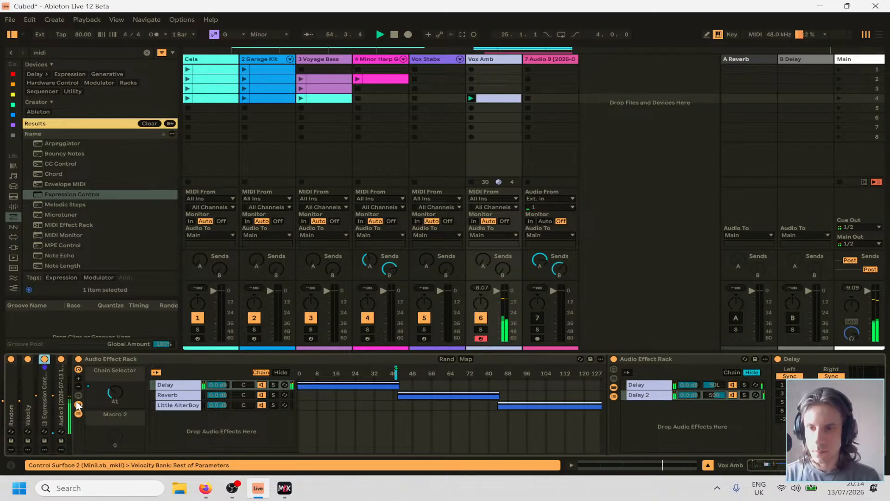
double_click(63, 410)
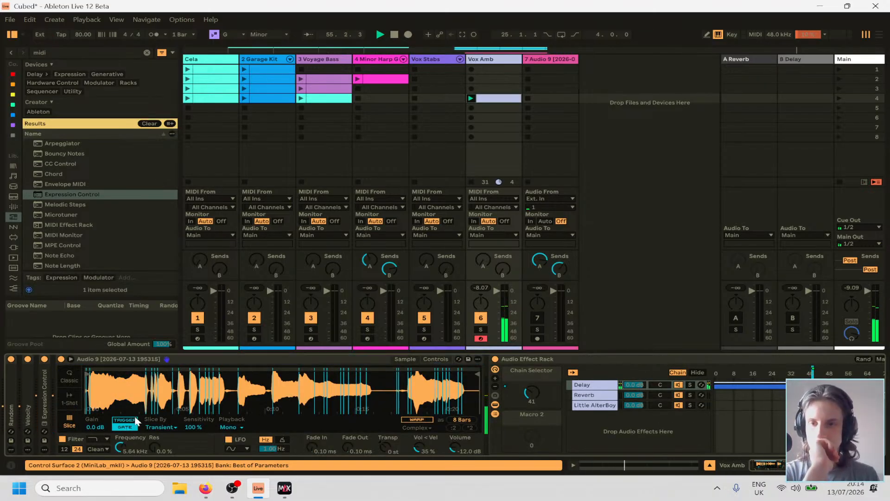
double_click(208, 360)
double_click(220, 356)
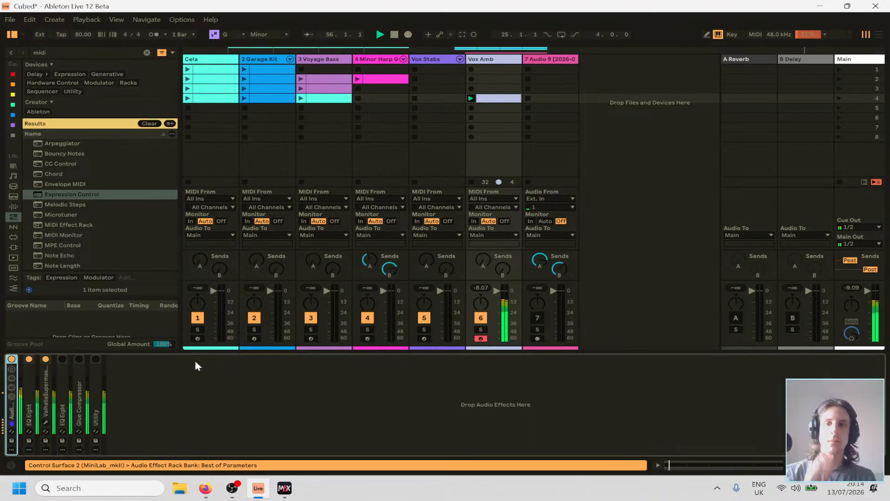
double_click(47, 393)
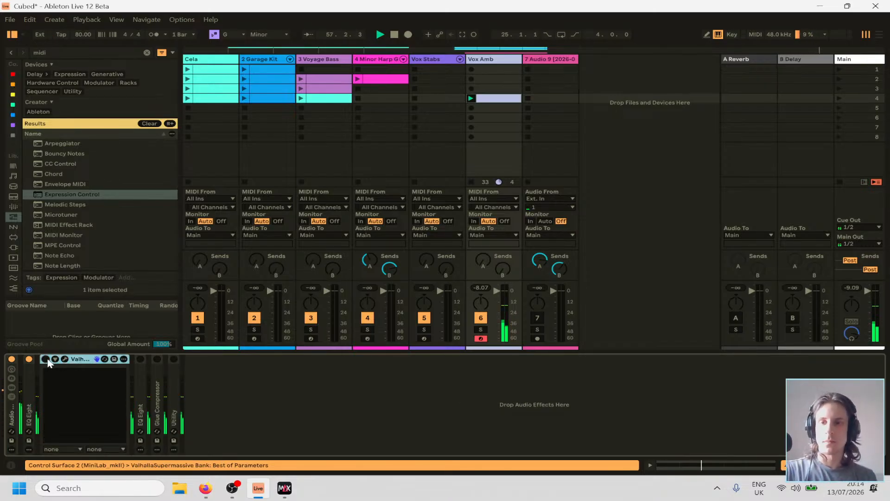
double_click(78, 360)
Set the low cut of the EQ Eight before ValhallaSupermassive to 116 Hz with a Q of 0.45, and fold the device.
left_click(29, 400)
double_click(29, 399)
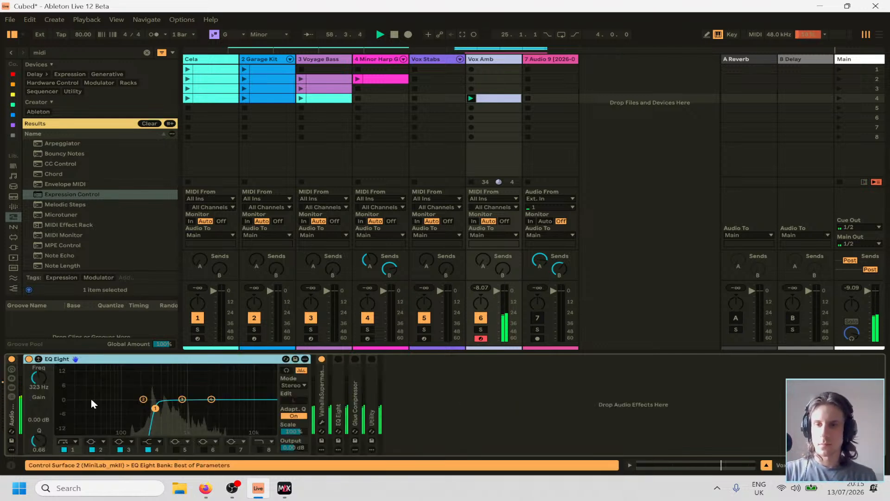
mouse_move(126, 407)
left_mouse_down()
mouse_move(137, 406)
mouse_move(128, 408)
left_mouse_up()
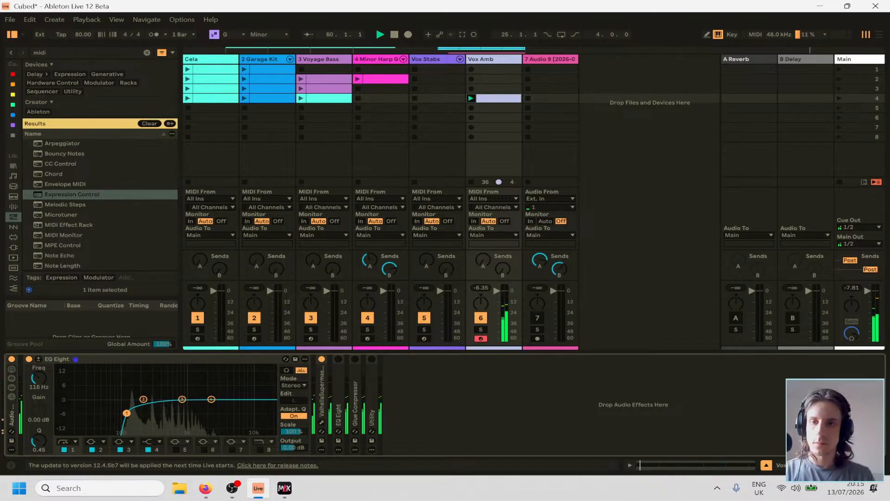
double_click(136, 361)
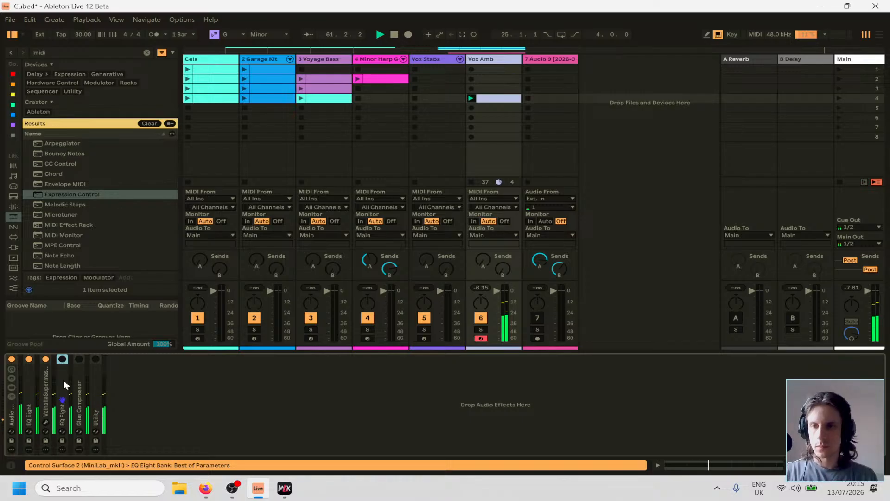
Turn on band 8 of the EQ Eight after ValhallaSupermassive and set its high cut to 8.43 kHz with a Q of 0.24.
double_click(64, 380)
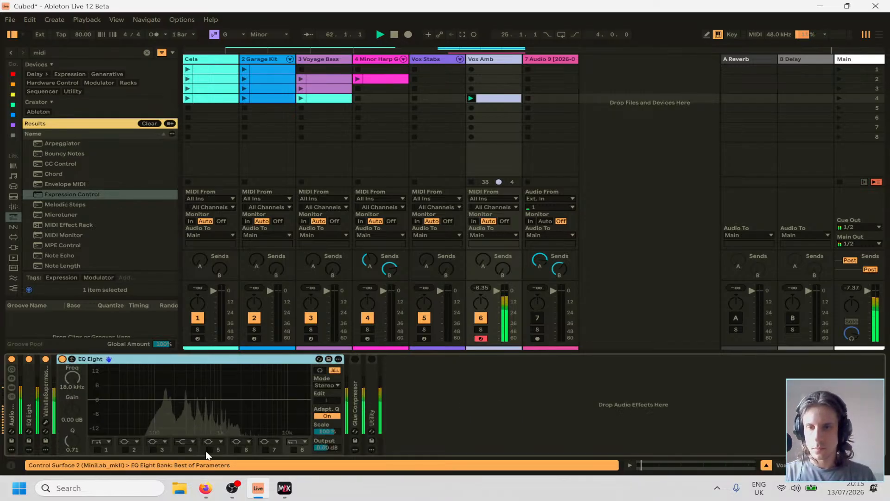
left_click(293, 450)
left_click_drag(299, 412, 280, 422)
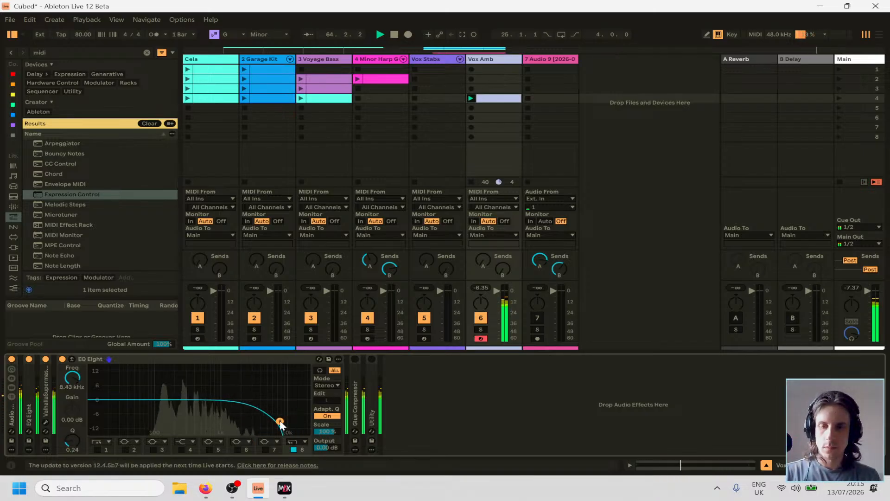
Set the low cut of the EQ Eight before ValhallaSupermassive to 435 Hz with a Q of 0.66, and fold both EQ Eights.
double_click(32, 403)
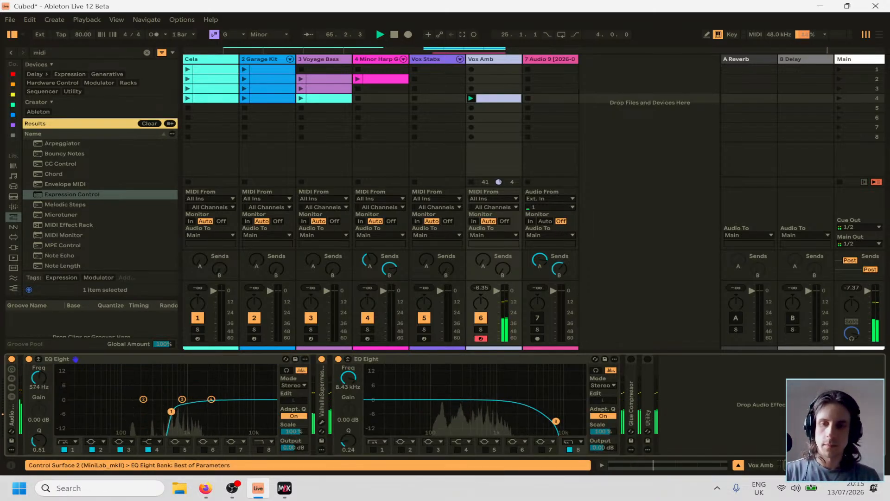
left_click_drag(171, 411, 163, 409)
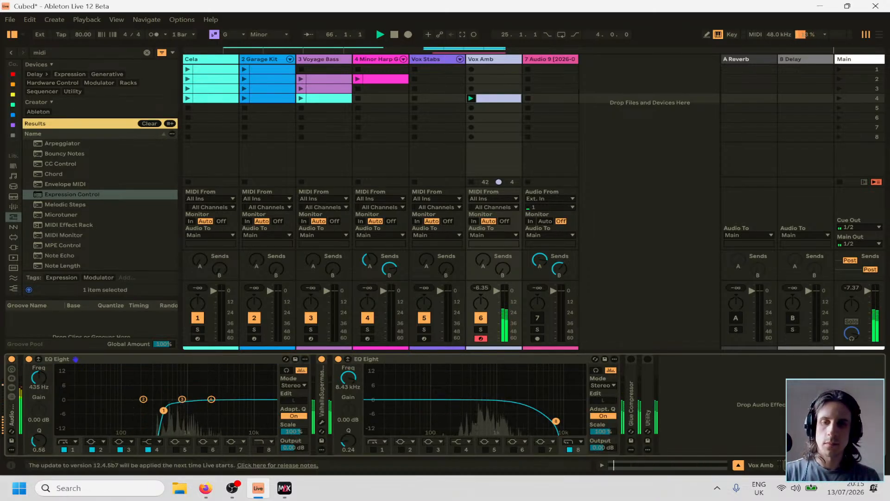
double_click(195, 359)
double_click(260, 360)
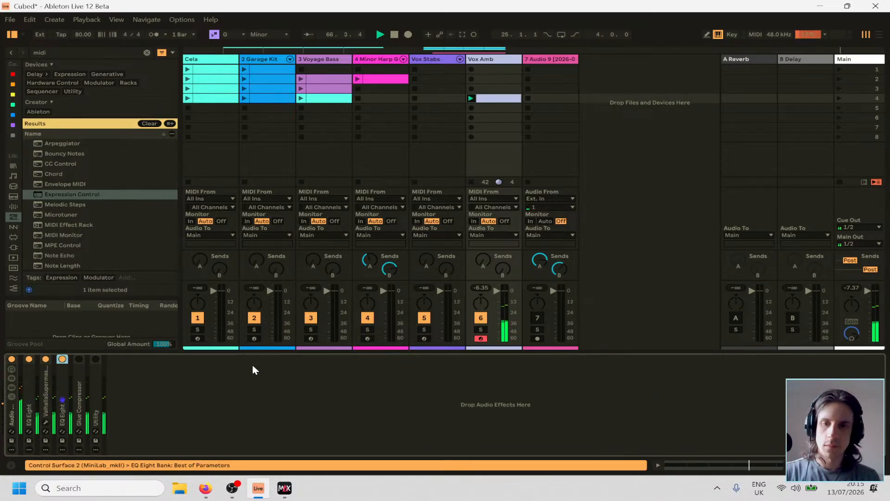
Turn on Vox Amb's Glue Compressor with a threshold of -19.0 dB and makeup of 6.51 dB, and fold the device.
double_click(77, 376)
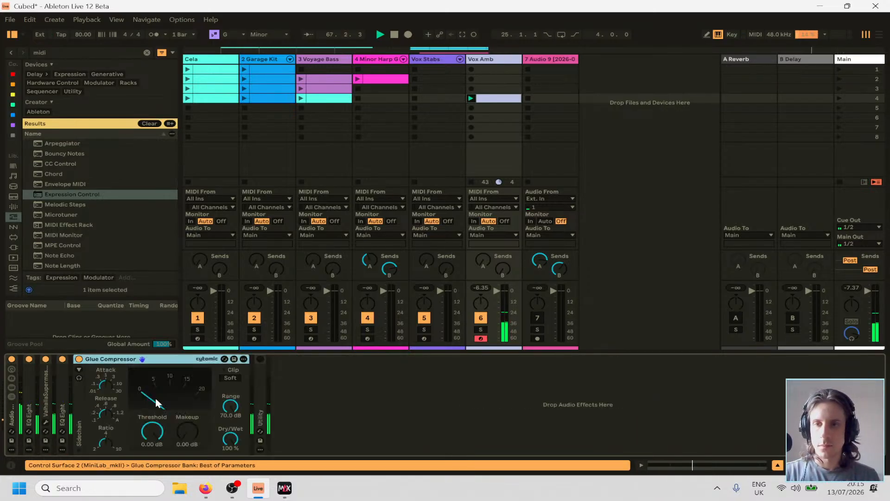
left_click_drag(160, 435, 187, 430)
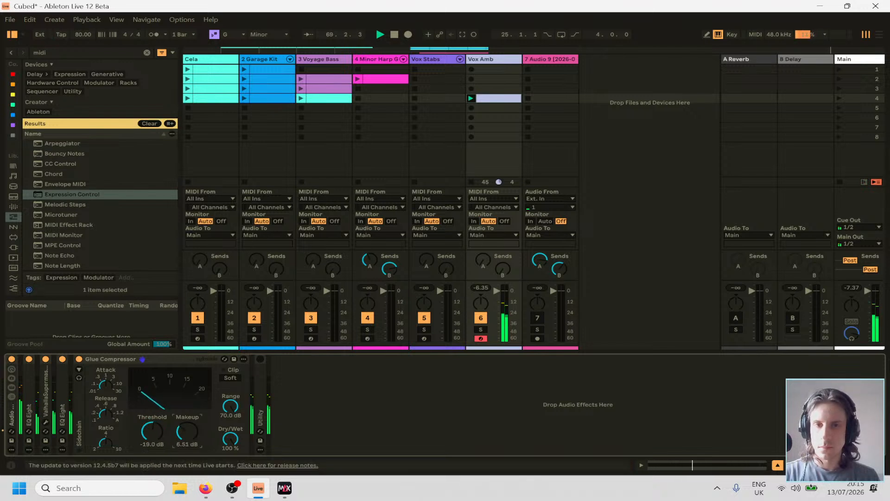
double_click(174, 356)
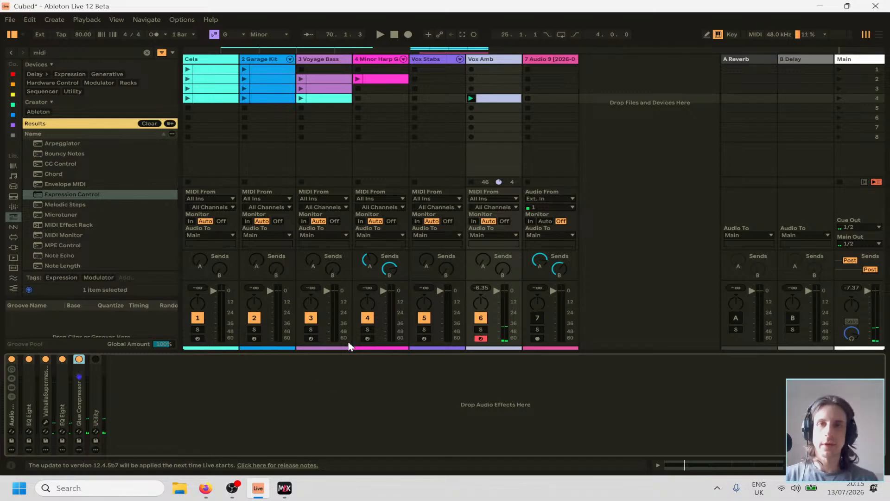
Look over the arrangement, place the insert marker at bar 25 on the Voyage Bass track, and return to the Session View.
key("Tab")
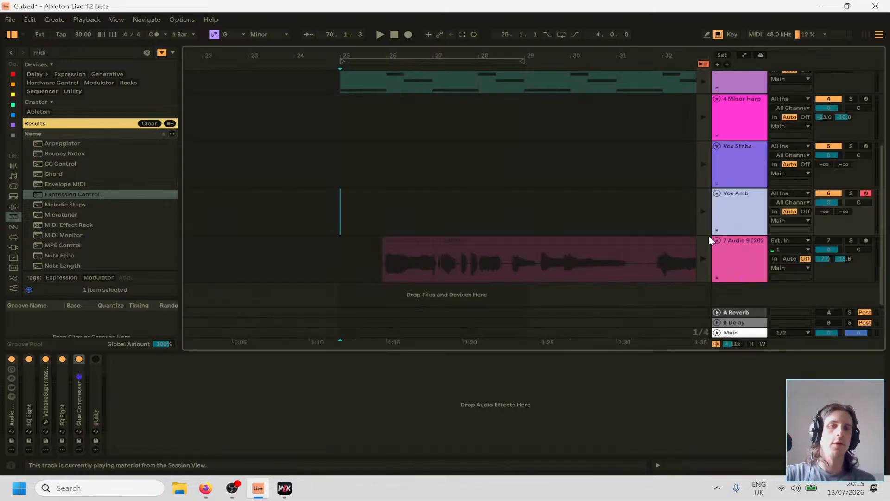
scroll(541, 207, "right", 2)
scroll(538, 207, "down", 8)
scroll(354, 206, "up", 4)
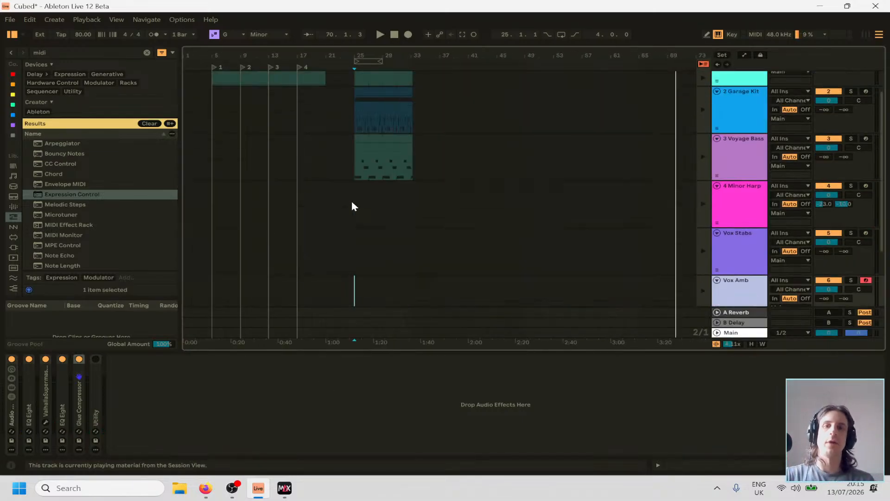
left_click(352, 204)
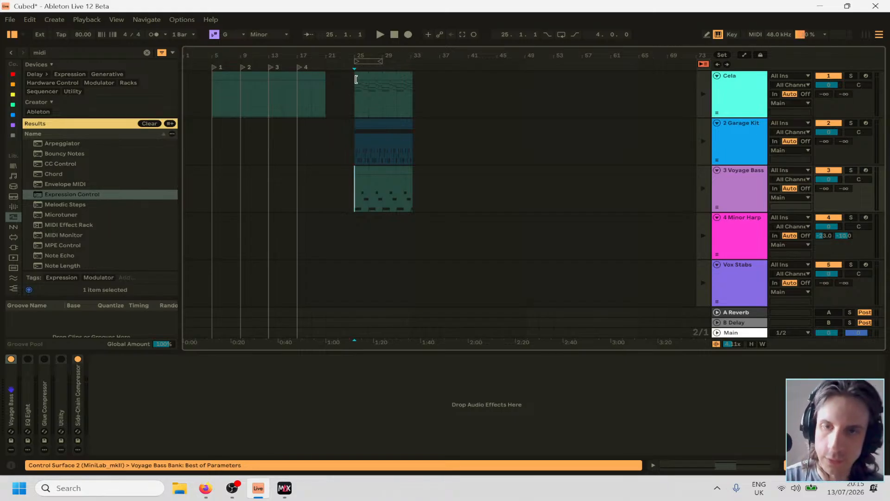
key("Tab")
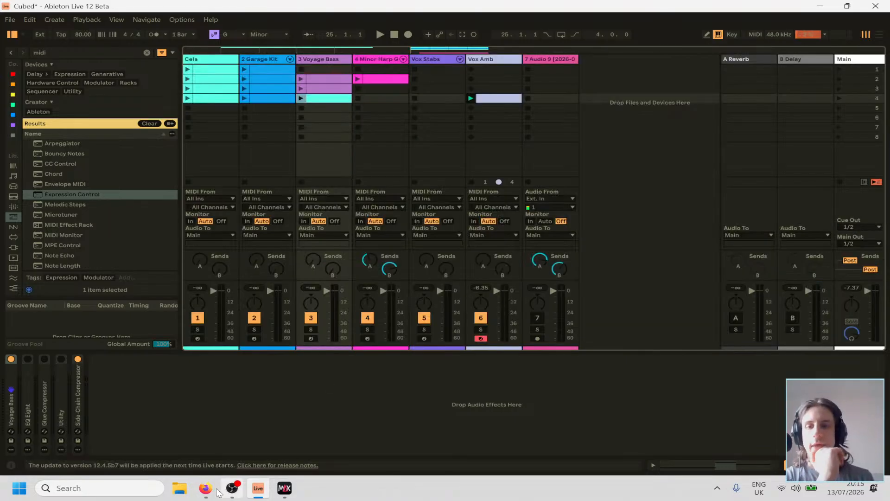
Switch to Firefox to close both YouTube tabs, and return to Ableton Live in full screen.
mouse_move(206, 488)
left_click(303, 441)
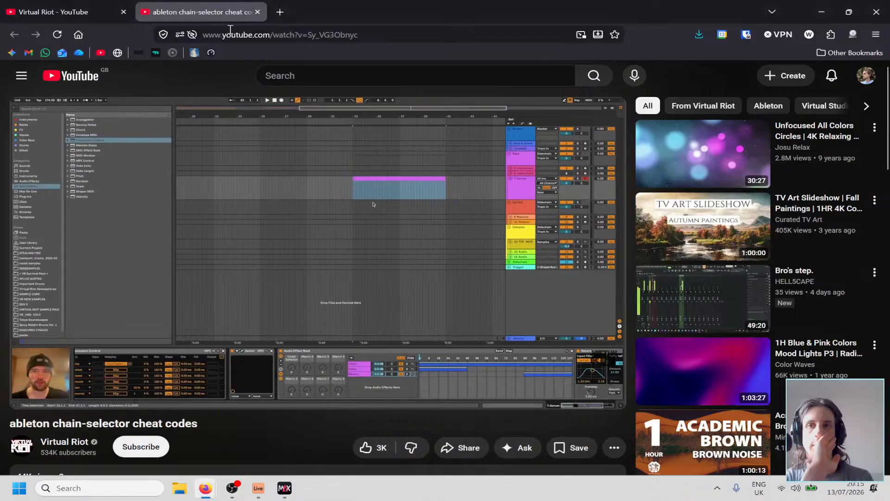
middle_click(208, 5)
middle_click(101, 10)
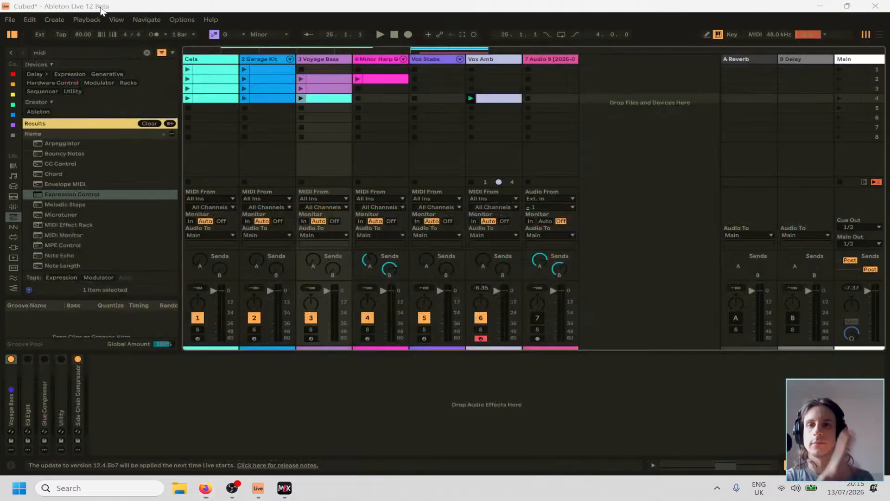
left_click(540, 402)
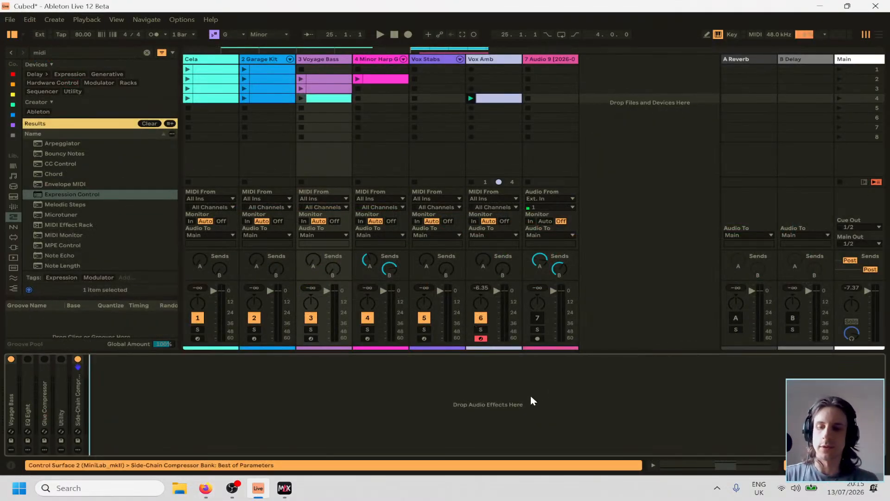
key("F11")
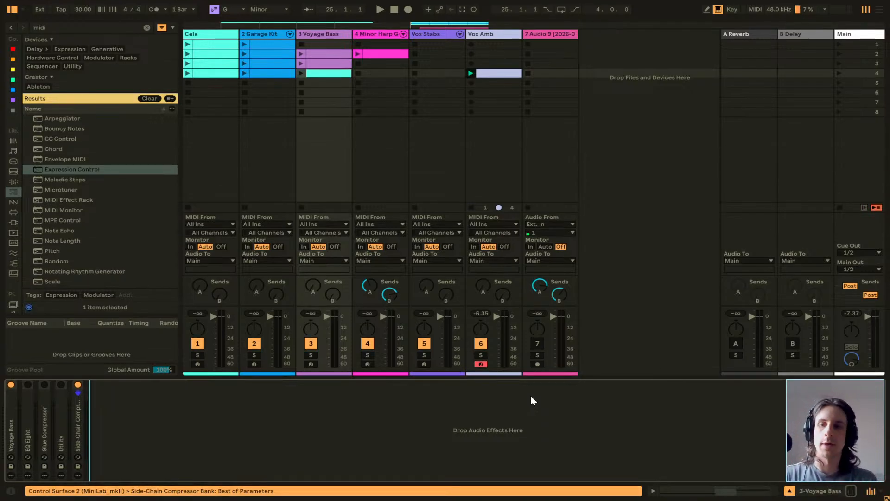
Play scene 3 followed by scene 4 to hear the vocal part with the other tracks.
left_click(524, 88)
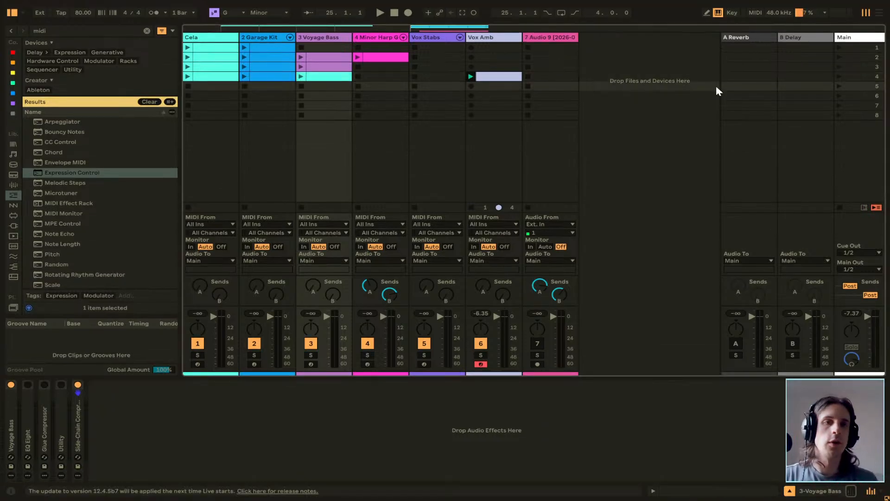
left_click(839, 68)
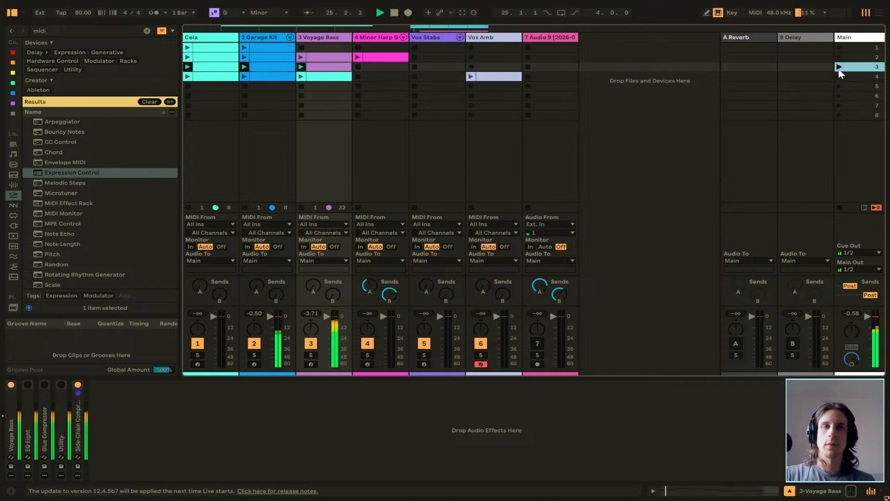
left_click(838, 75)
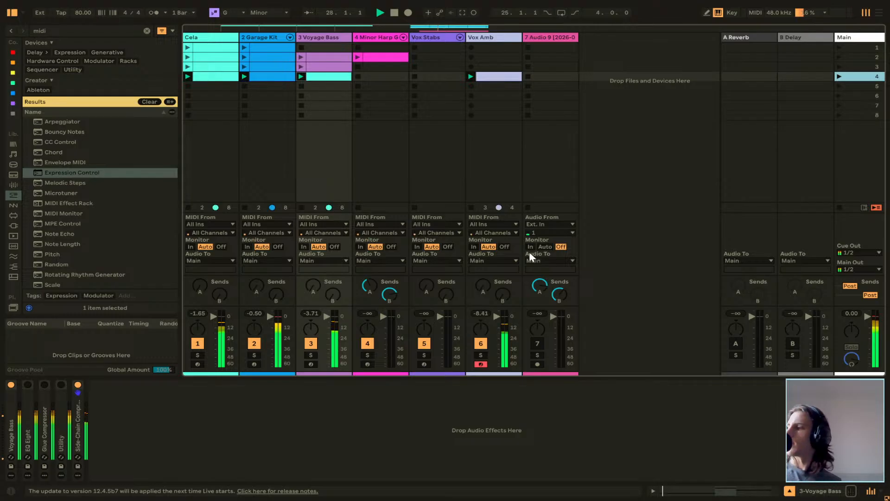
Arm the Vox Stabs track and set the Vox Amb track's volume to -5.0 dB.
left_click(424, 364)
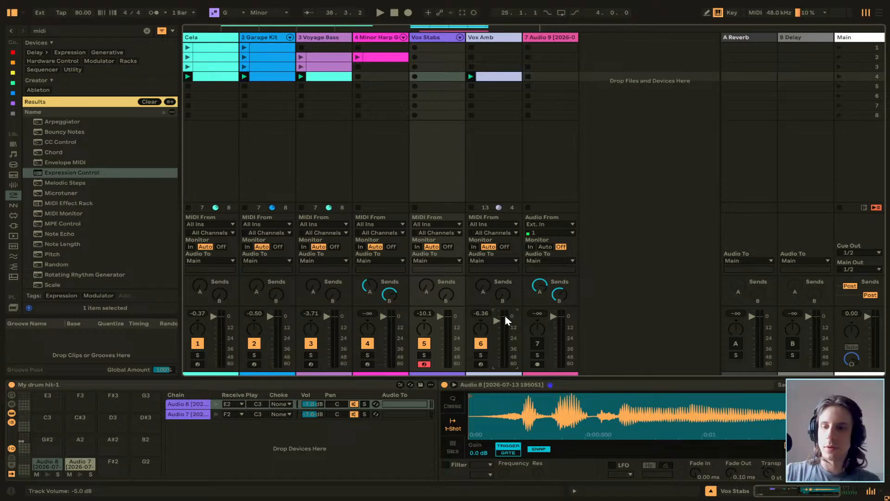
key("Tab")
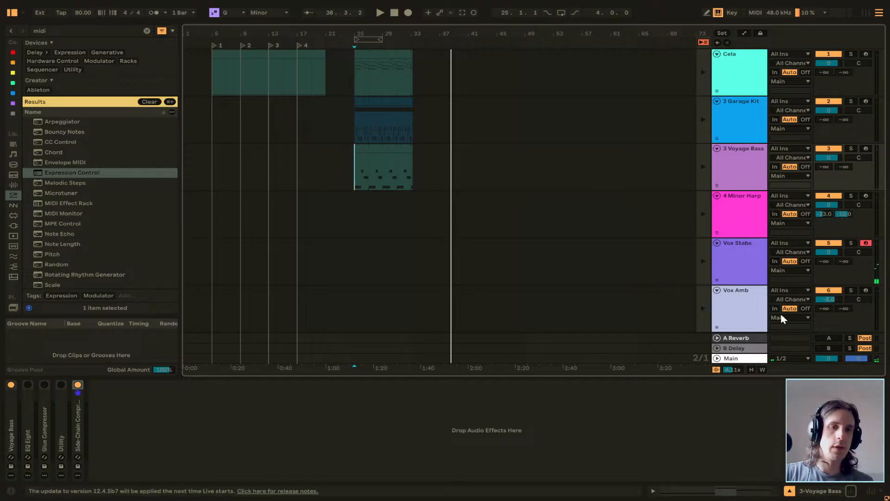
key("Tab")
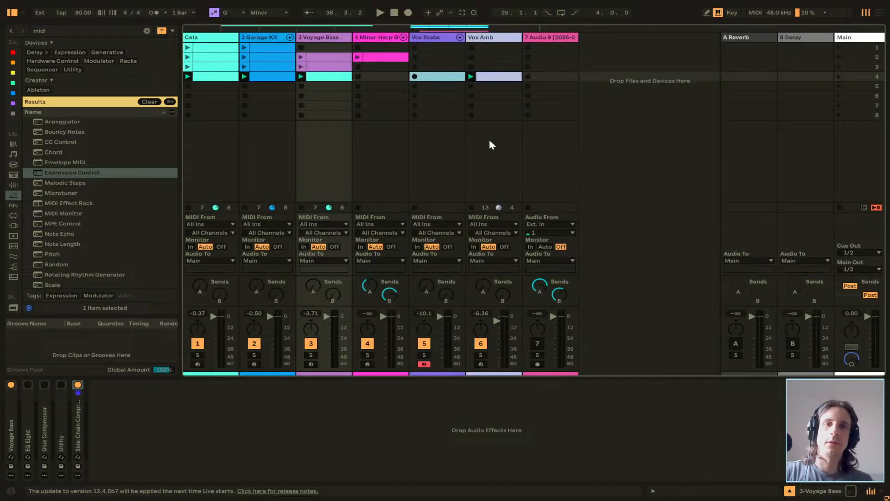
Stop the running clips by launching an empty scene, and play only Vox Amb's clip in scene 4.
left_click(471, 86)
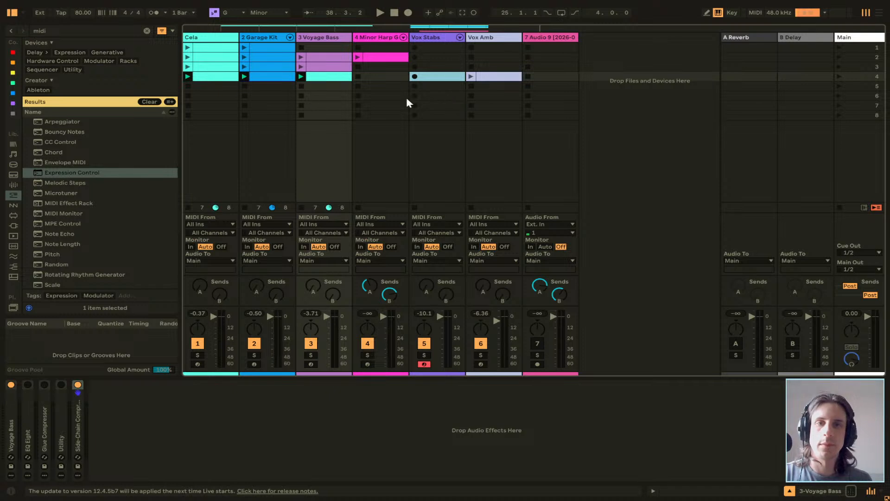
left_click(838, 106)
left_click(470, 76)
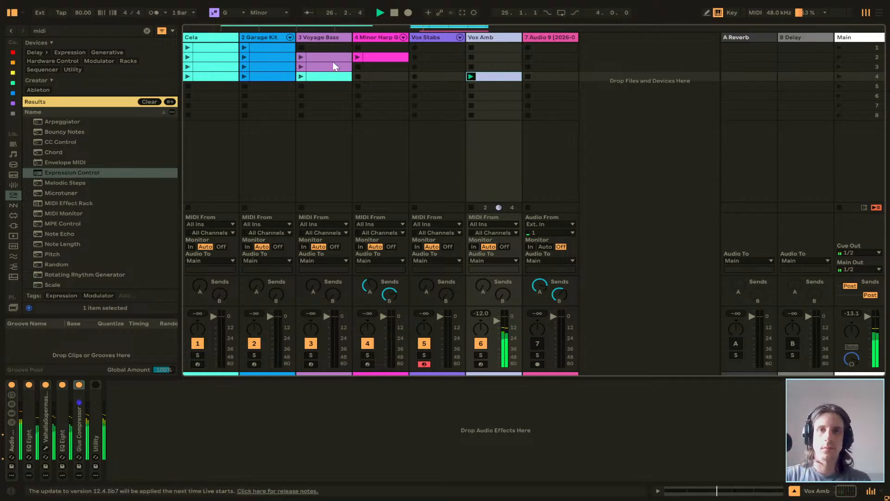
Copy all notes from Cela's scene 4 clip into Vox Amb's scene 4 clip, and lengthen that clip's loop to two bars.
left_click(212, 80)
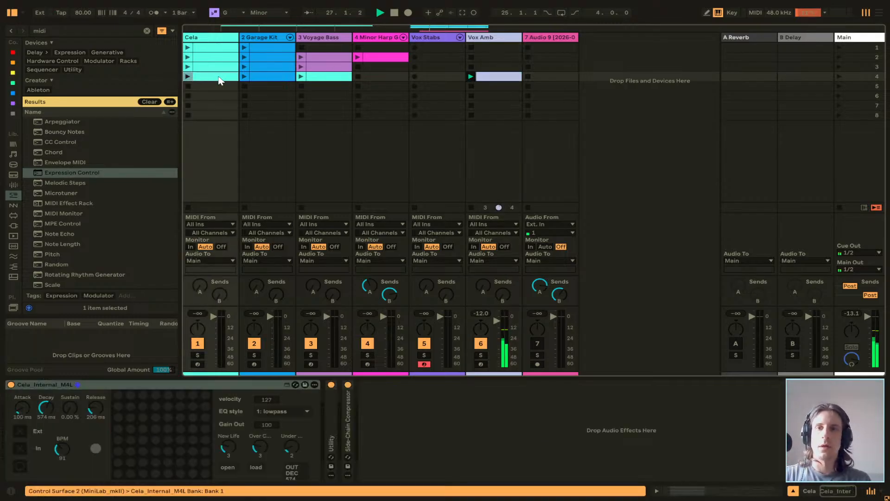
double_click(220, 81)
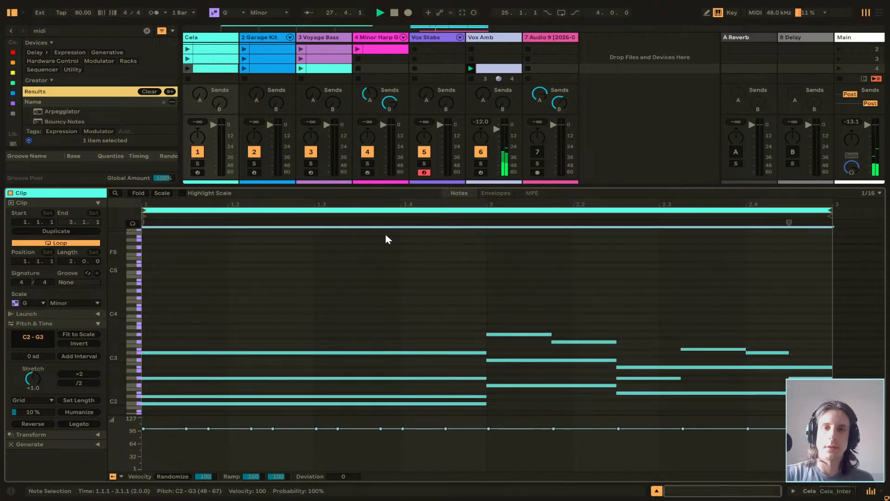
left_click(489, 70)
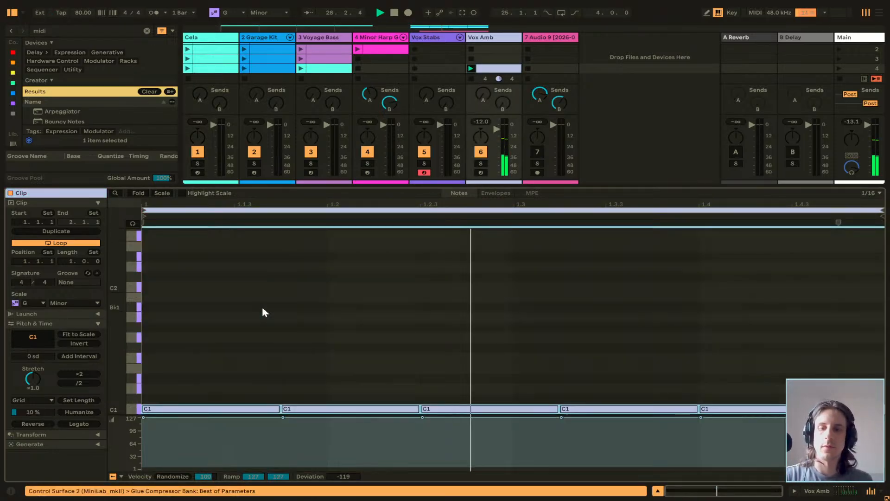
key("ctrl+v")
scroll(300, 325, "down", 3)
scroll(299, 325, "up", 2)
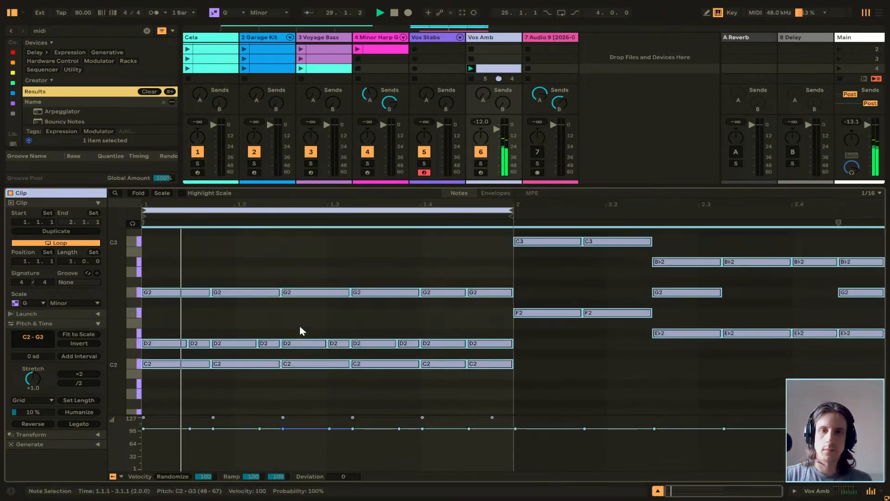
scroll(300, 327, "up", 3)
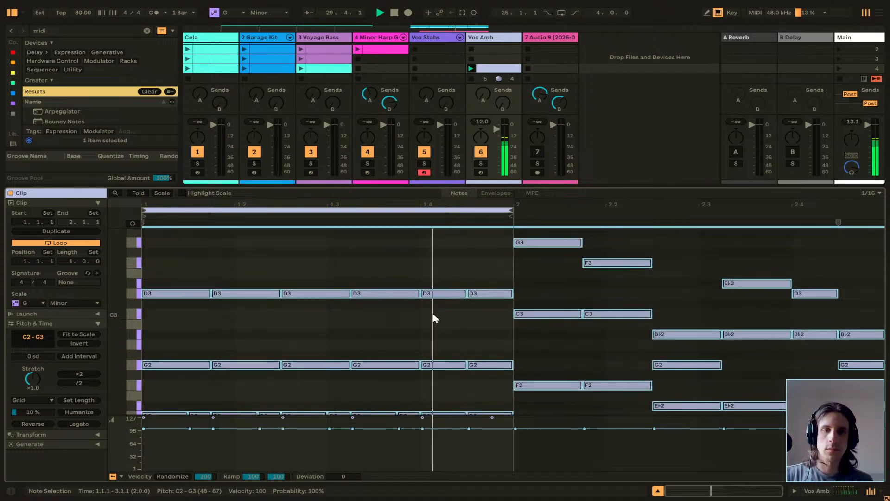
scroll(481, 315, "down", 2)
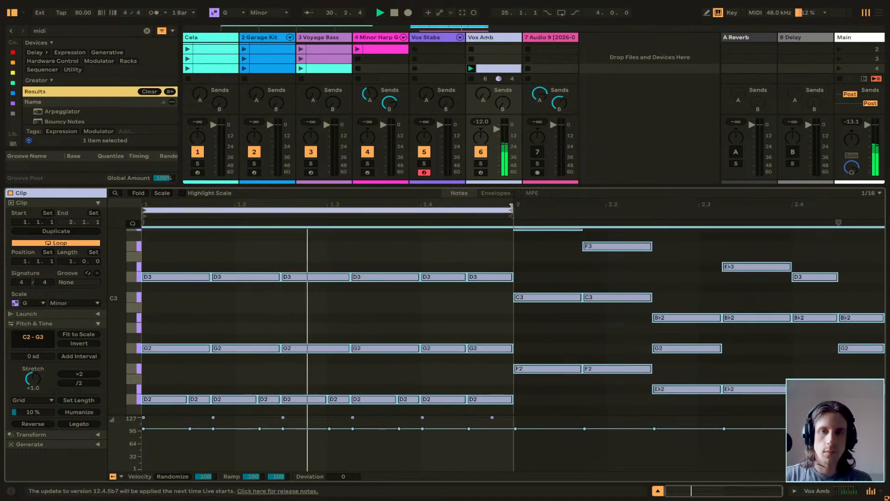
left_click_drag(511, 207, 883, 209)
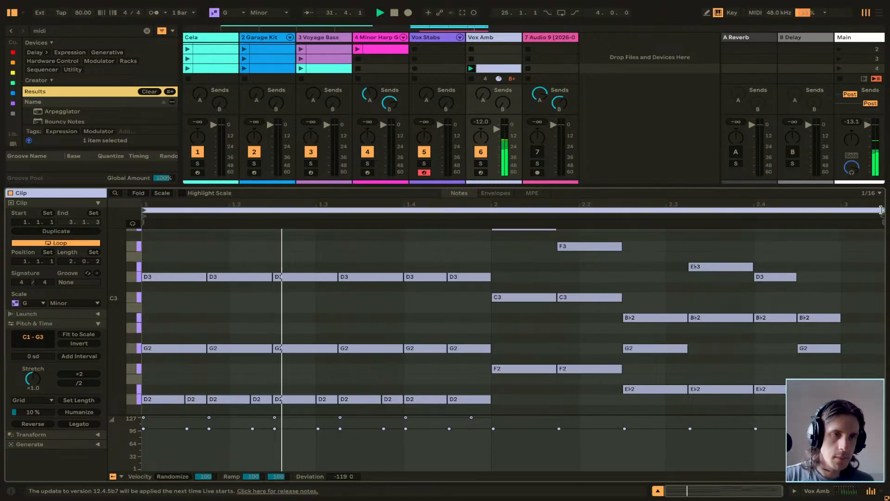
left_click_drag(880, 210, 840, 210)
Delete all the pasted notes above C2 in the Vox Amb clip, keeping the row of C2 notes.
scroll(549, 330, "down", 5)
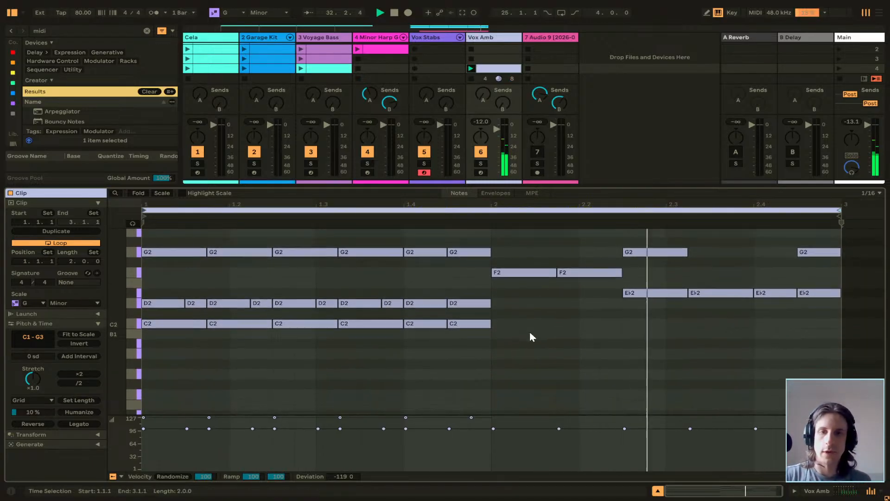
scroll(529, 331, "up", 5)
left_click_drag(163, 246, 815, 385)
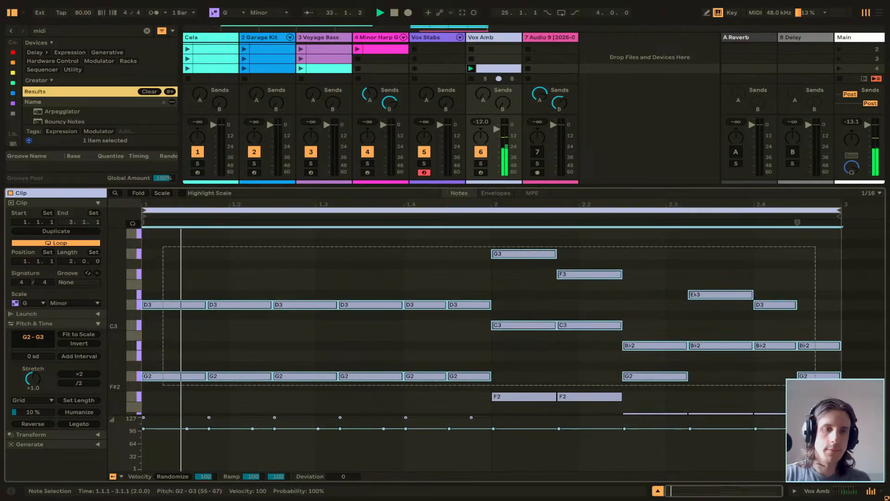
scroll(402, 294, "down", 3)
left_click_drag(585, 321, 758, 355)
key("Delete")
left_click_drag(157, 323, 503, 357)
key("Delete")
Duplicate the first bar's C2 notes into bar 2 of the Vox Amb clip, and check them against the C1 row.
left_click_drag(465, 394, 152, 348)
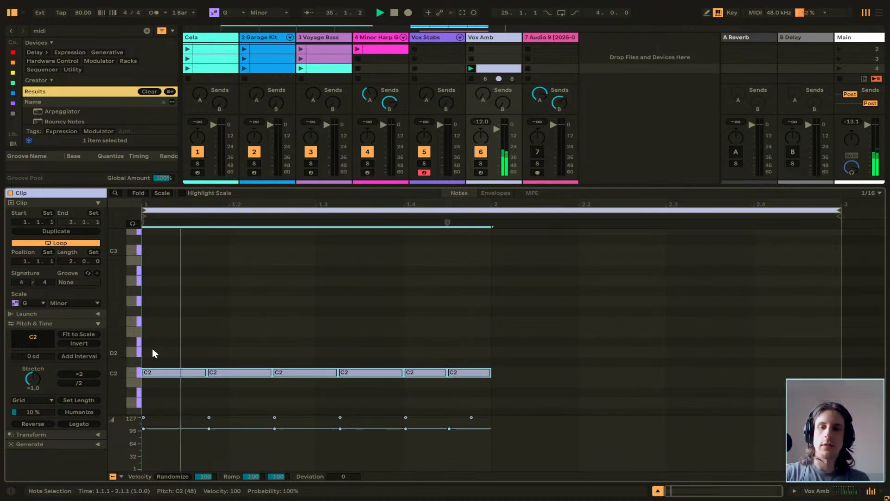
key("ctrl+d")
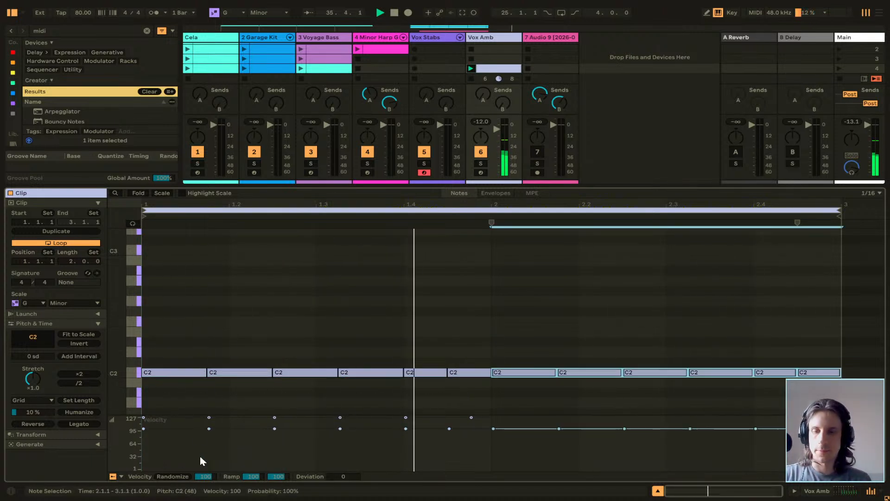
left_click(214, 398)
scroll(275, 303, "down", 5)
scroll(481, 371, "up", 2)
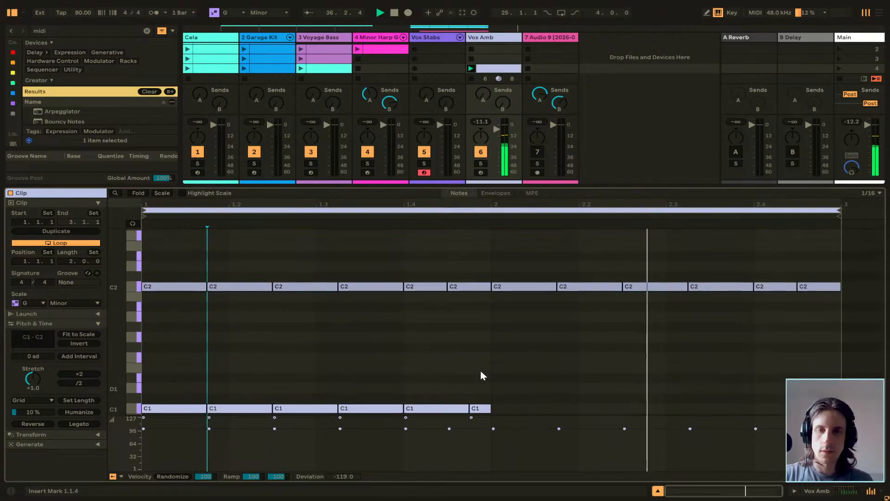
scroll(481, 373, "down", 2)
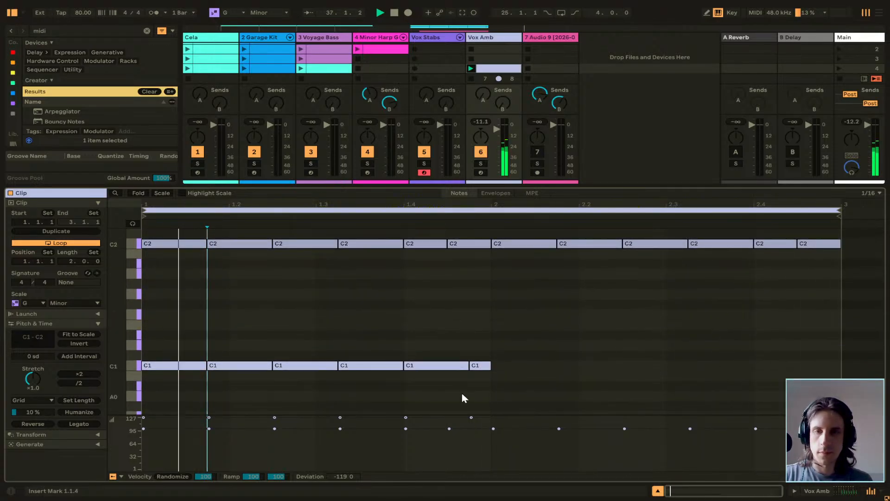
Replace the C1 notes in the Vox Amb clip with the C2 row lowered one octave, and set the velocity deviation to -126.
left_click_drag(494, 392, 161, 338)
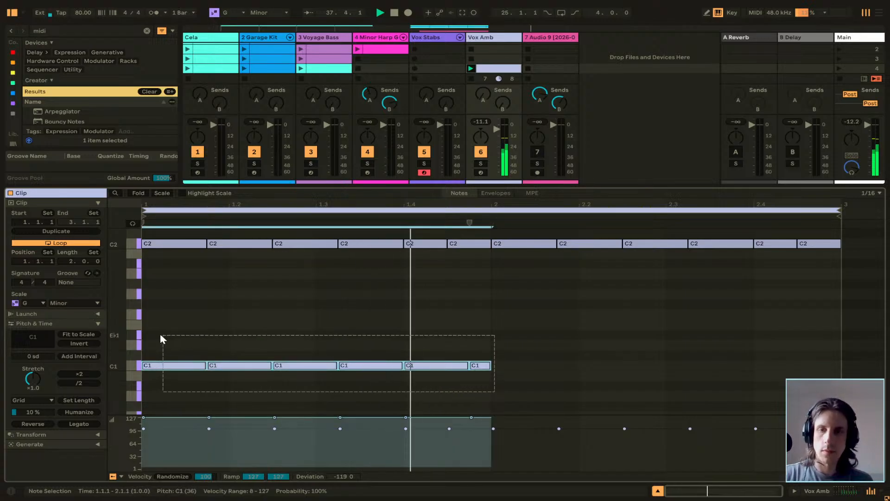
key("Delete")
scroll(222, 302, "up", 2)
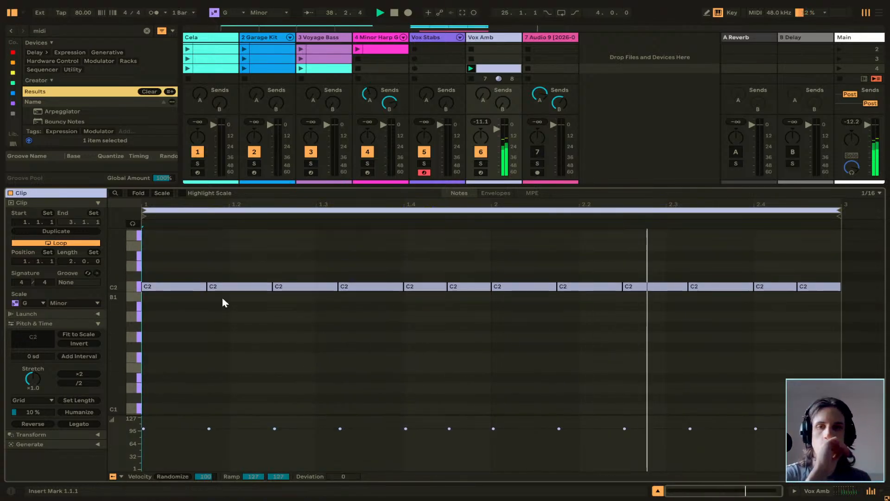
left_click_drag(161, 260, 816, 312)
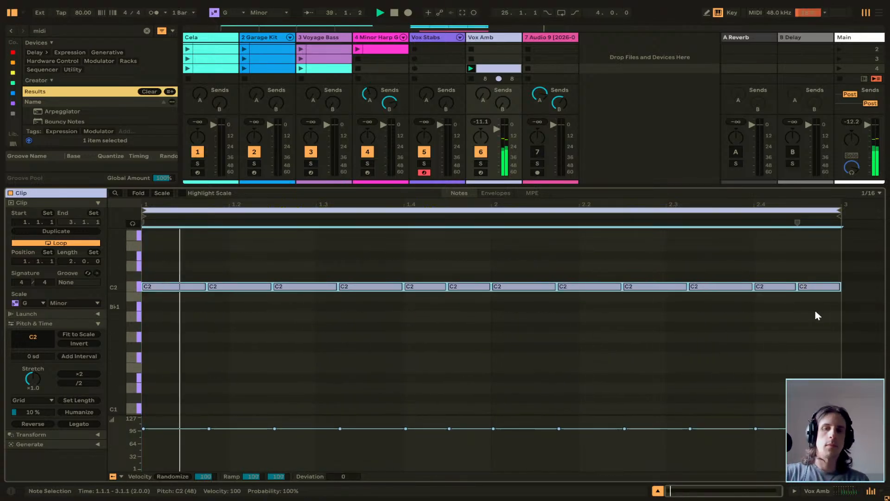
key("shift+Down")
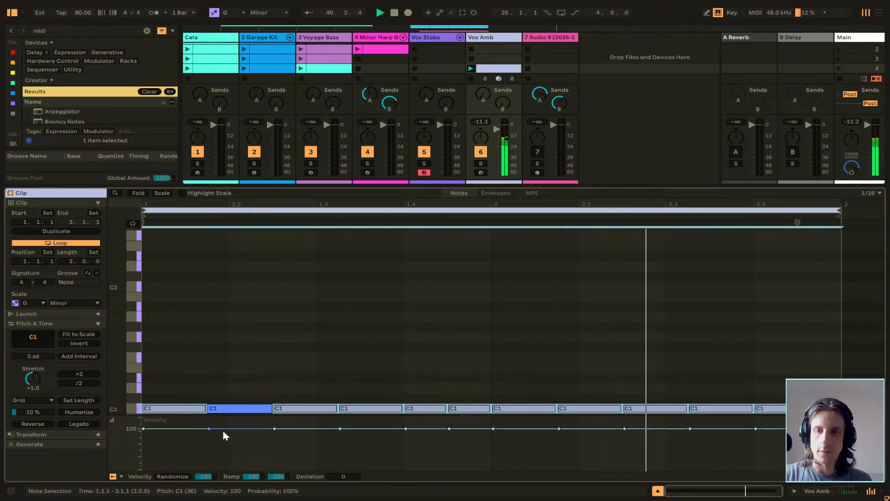
left_click_drag(351, 478, 351, 499)
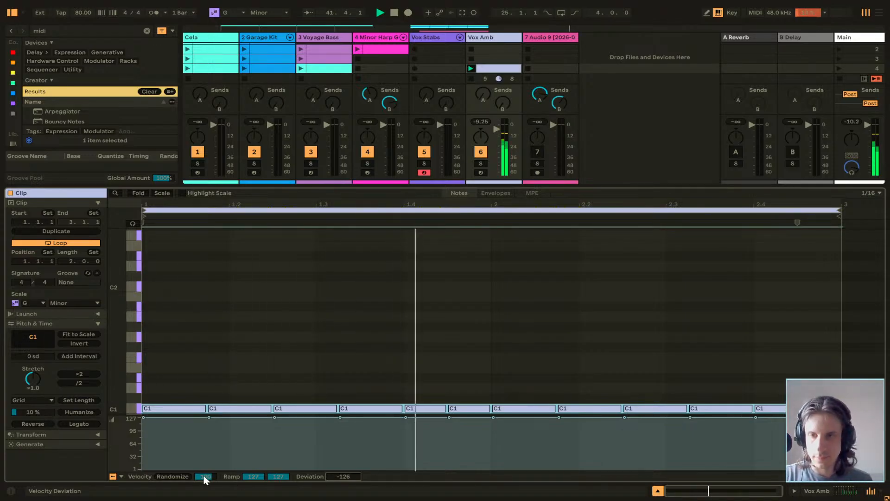
Enlarge the track area above the detail view in both Arrangement and Session views, and finish in the Arrangement view.
key("Tab")
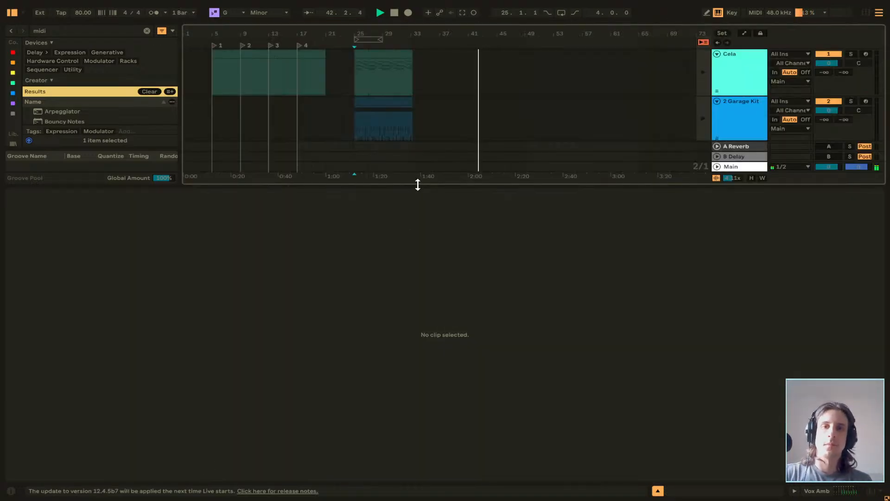
left_click_drag(418, 184, 413, 433)
key("Tab")
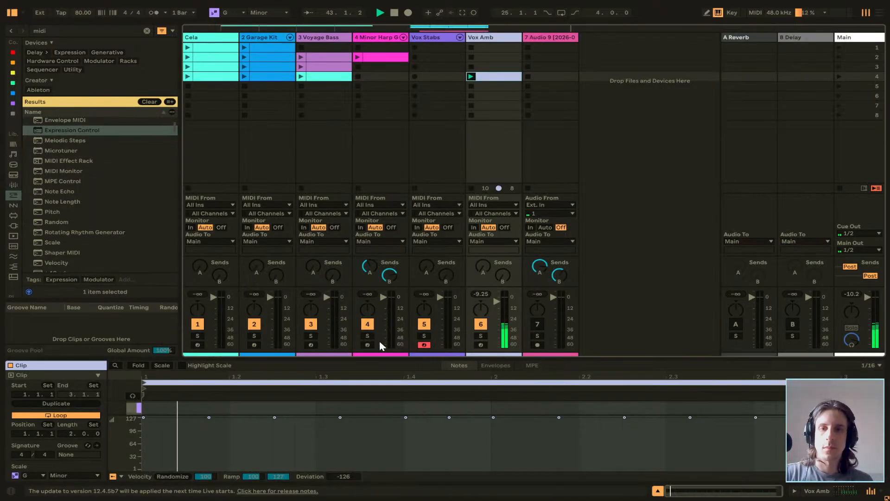
left_click_drag(381, 360, 328, 202)
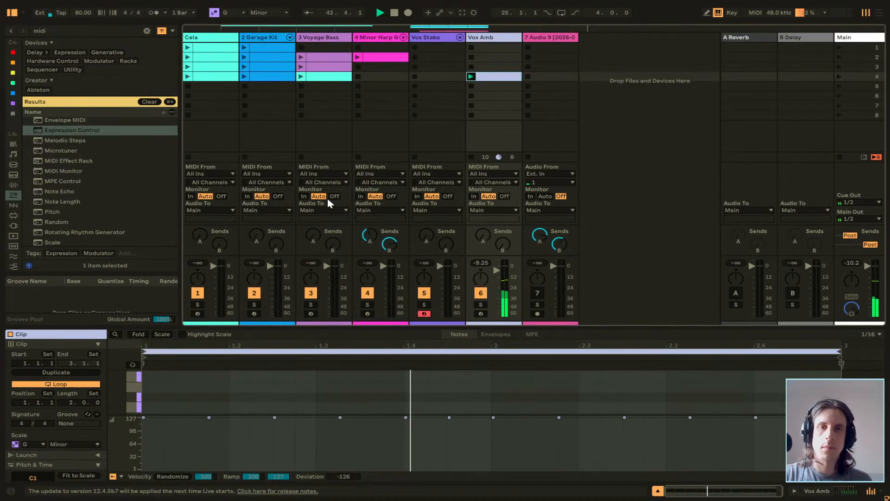
key("Tab")
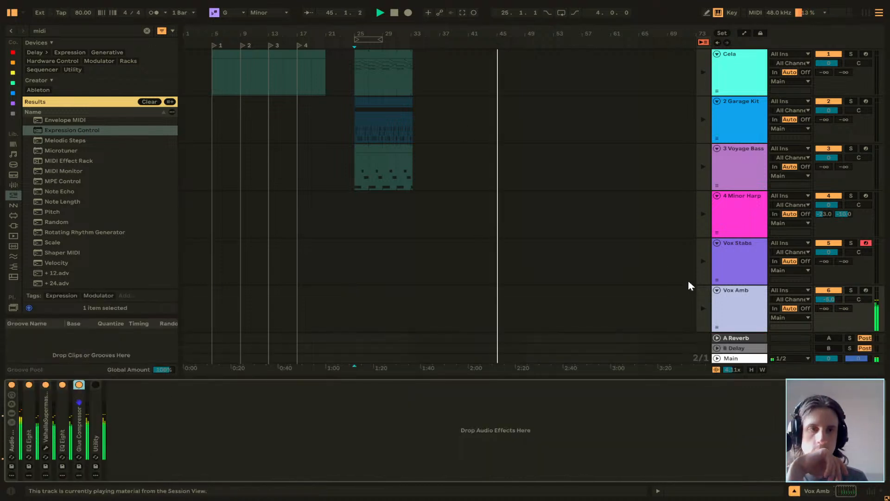
Unfold the Random and Velocity devices on the Vox Amb track, and set Velocity's Out Low to 34.
left_click(754, 268)
left_click(752, 302)
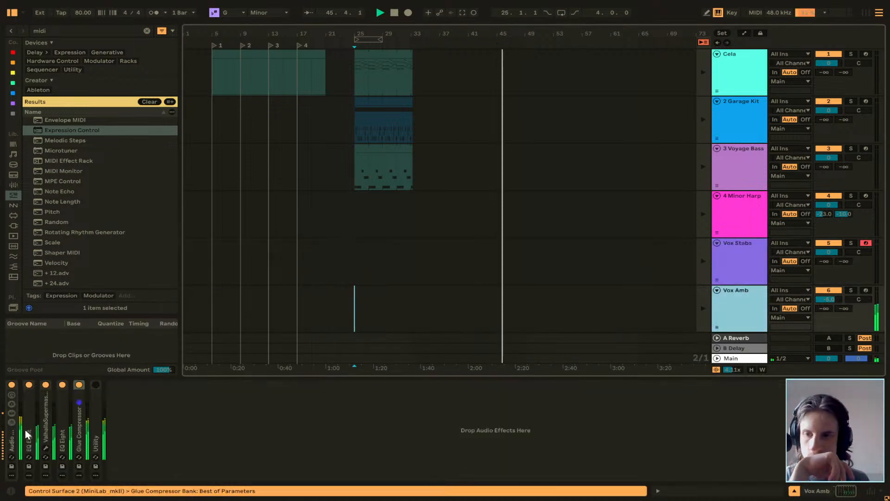
scroll(52, 440, "left", 4)
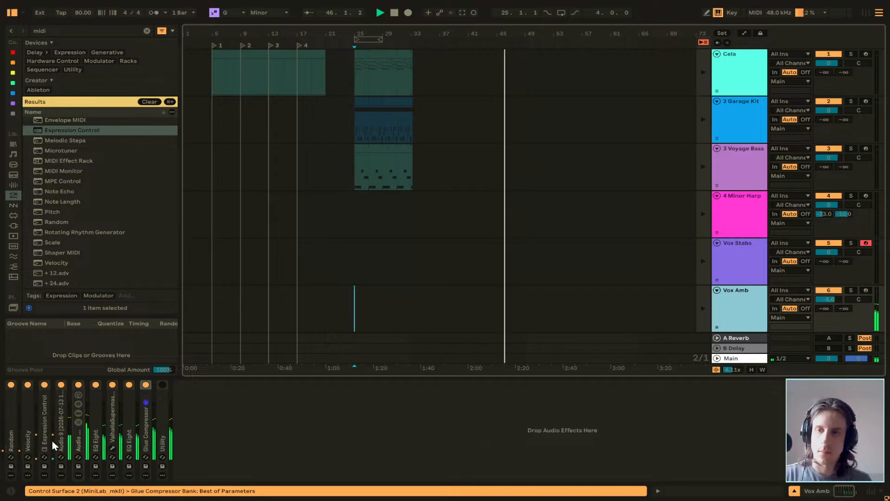
double_click(7, 415)
double_click(91, 409)
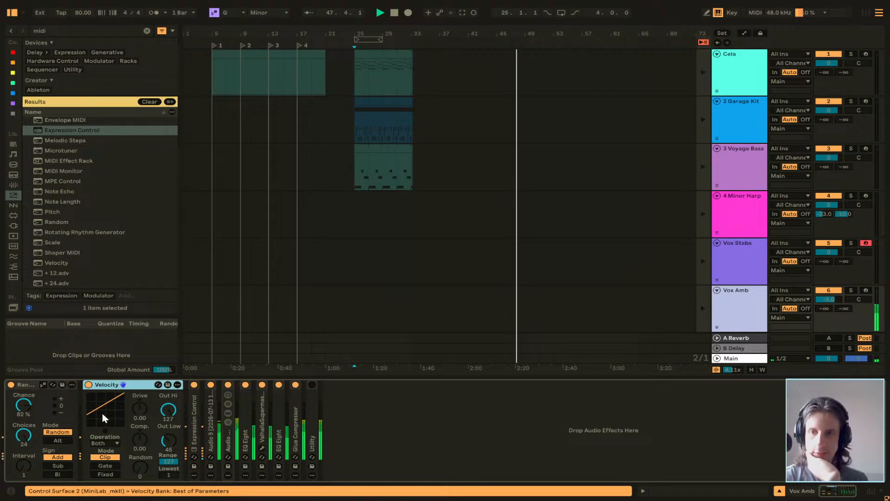
left_click_drag(168, 440, 169, 446)
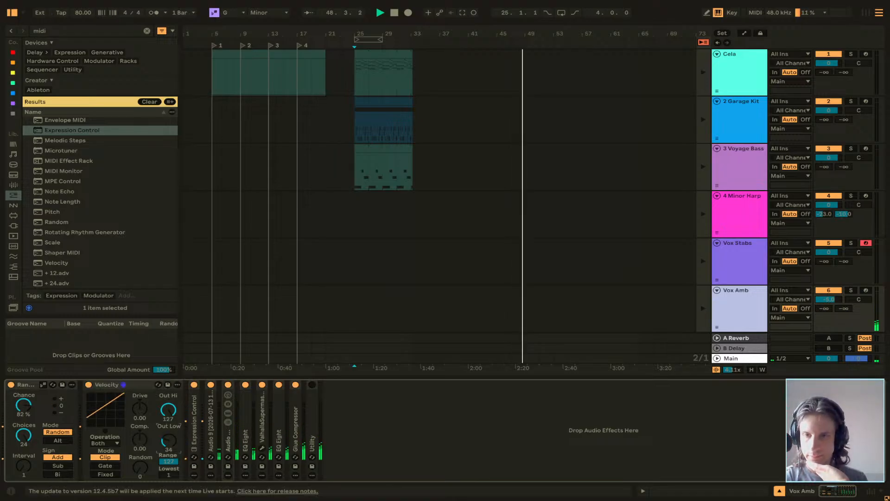
Fold Random and Velocity, and examine the settings of Expression Control and the Audio 9 slice sampler.
double_click(27, 385)
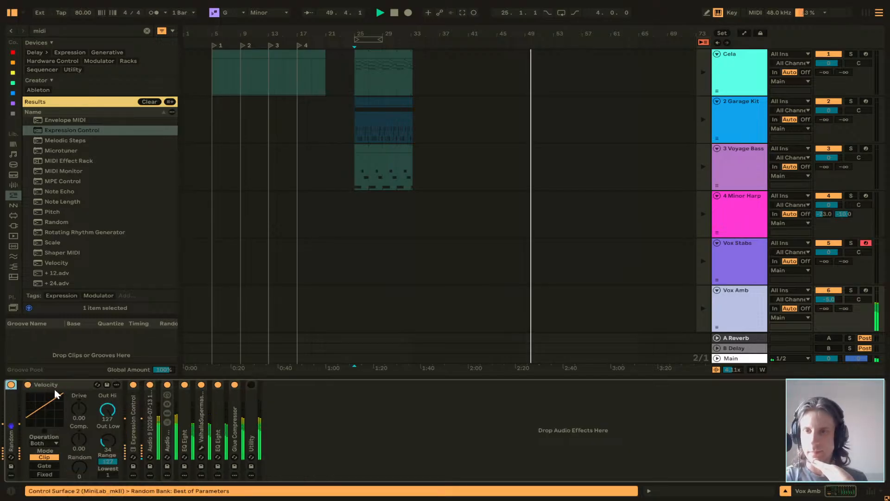
double_click(65, 385)
double_click(44, 420)
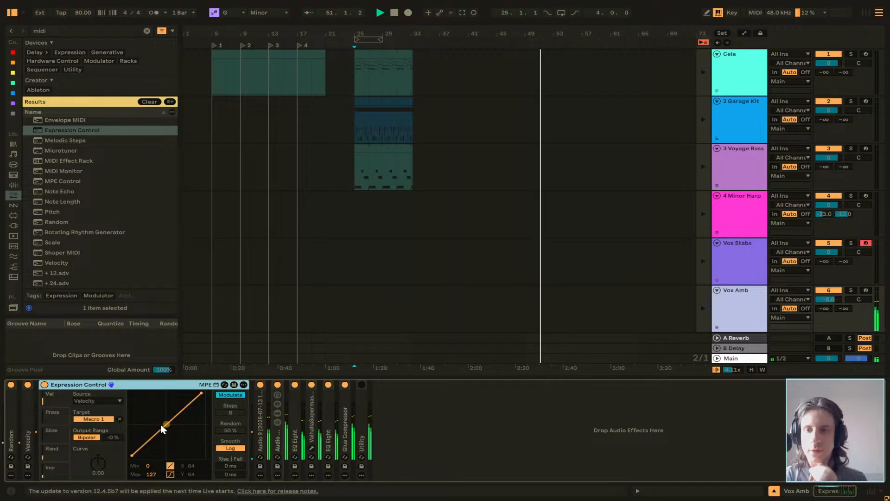
double_click(156, 385)
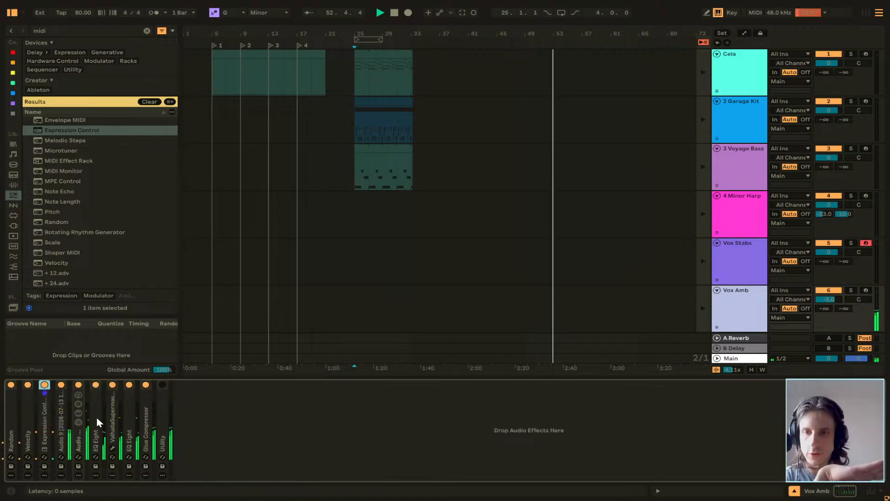
double_click(65, 443)
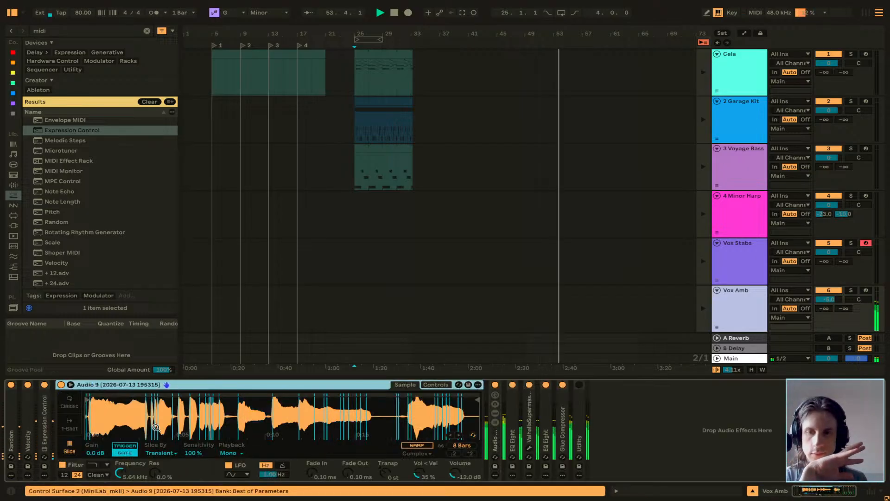
left_click(193, 454)
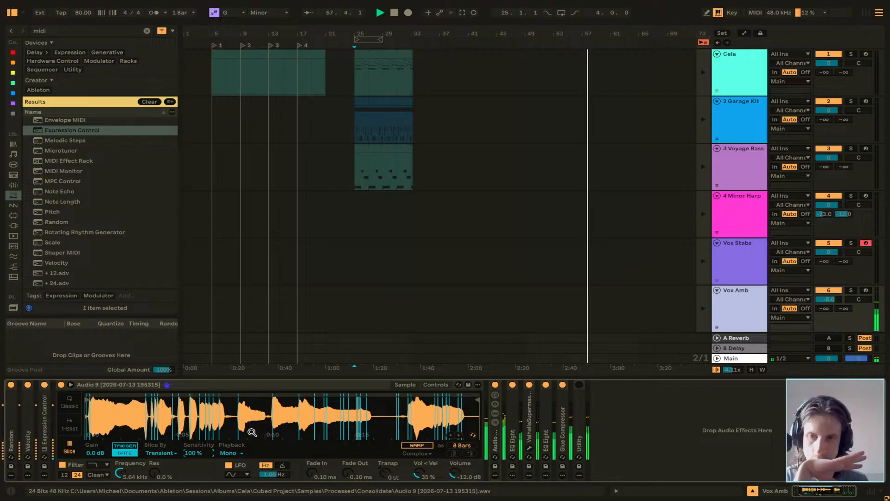
Set Random's Chance to 97 % and Interval to 2, try the Alt mode, return to Random mode and fold the device.
double_click(7, 419)
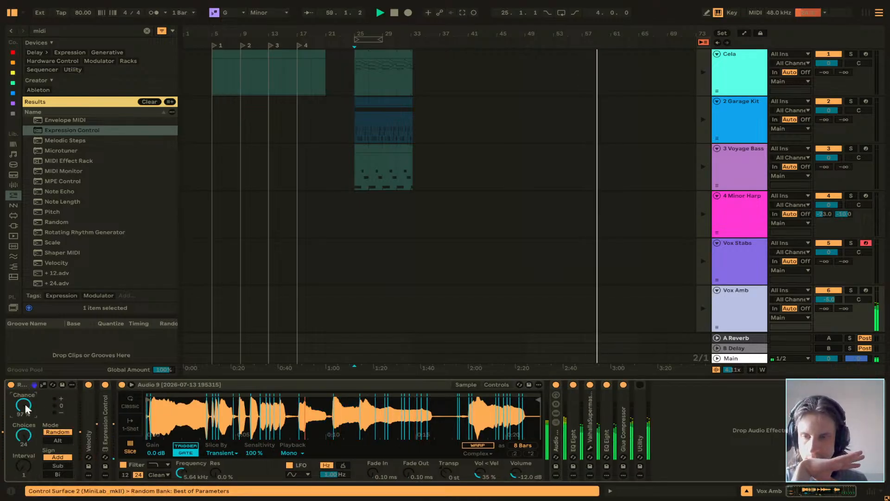
left_click(48, 441)
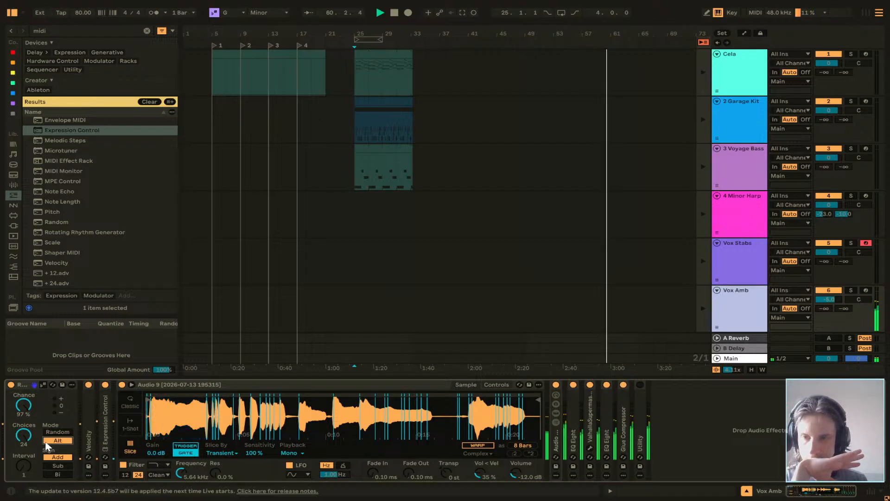
left_click_drag(23, 465, 24, 461)
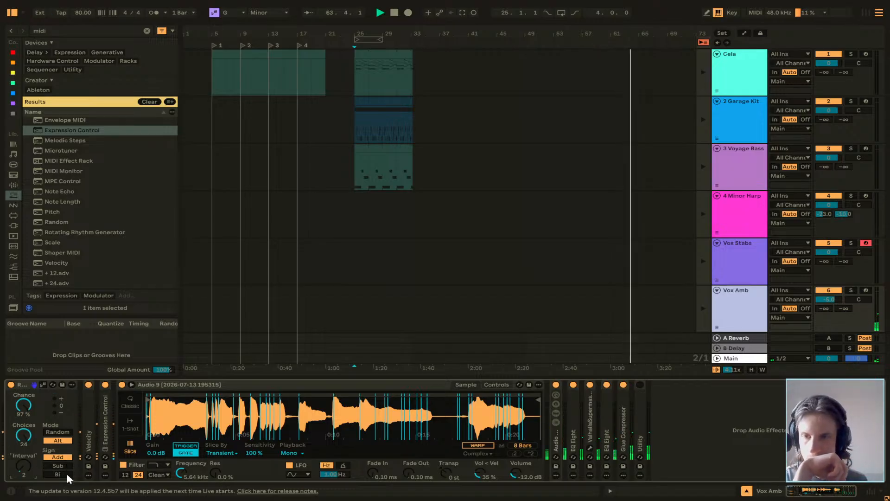
left_click(68, 433)
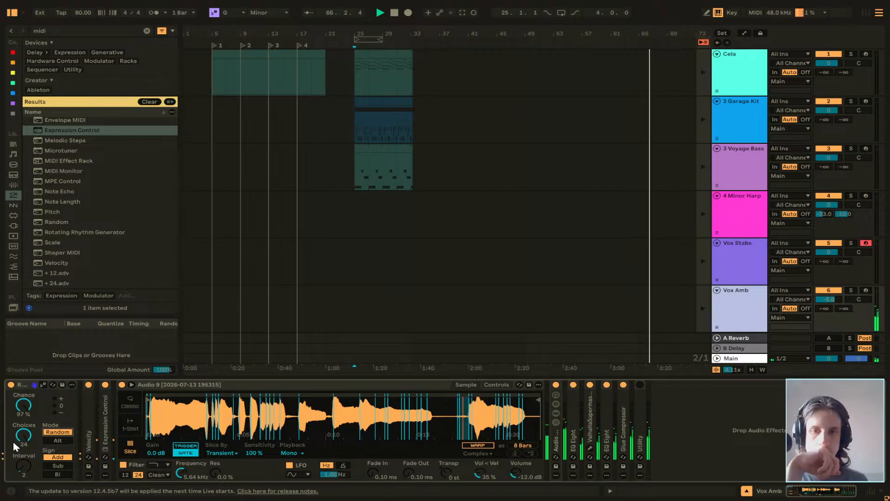
left_click_drag(24, 405, 28, 409)
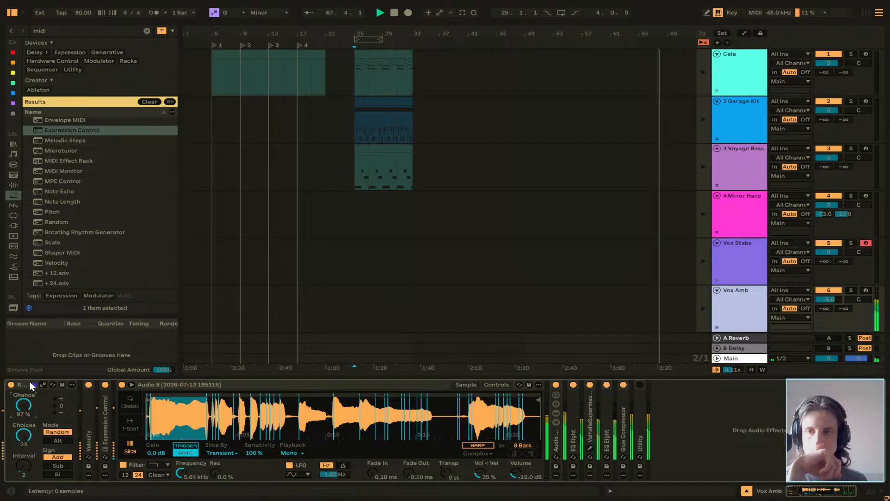
double_click(29, 385)
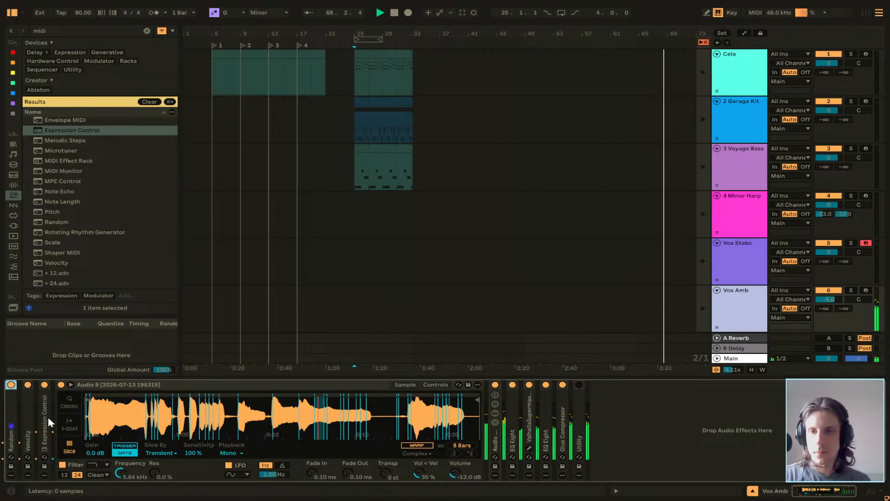
Trim the silence before the first vocal slice in the Audio 9 sampler, and set Fade In to 29.8 ms and Fade Out to 118 ms.
scroll(95, 419, "up", 5)
scroll(95, 419, "left", 3)
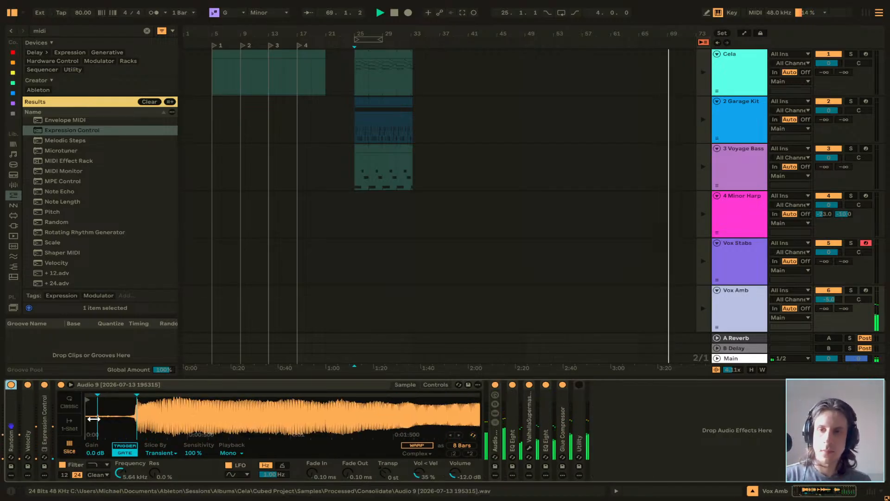
left_click_drag(93, 399, 133, 400)
scroll(146, 407, "down", 5)
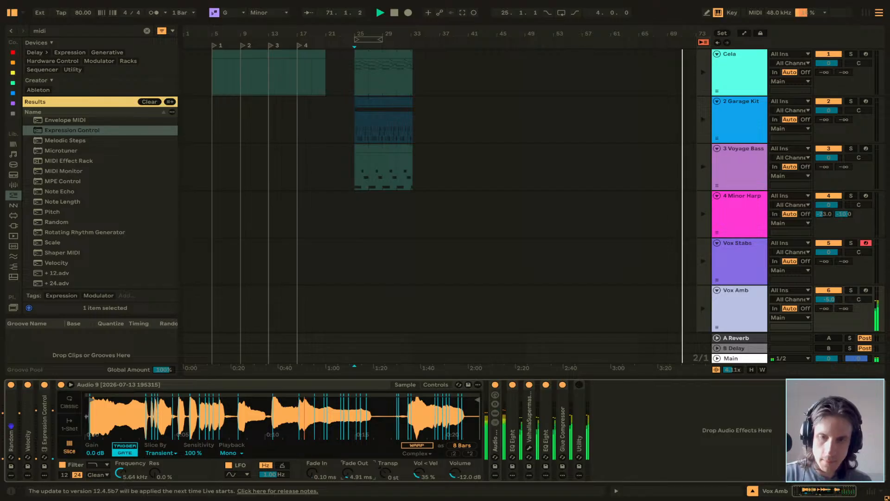
left_click_drag(353, 476, 320, 469)
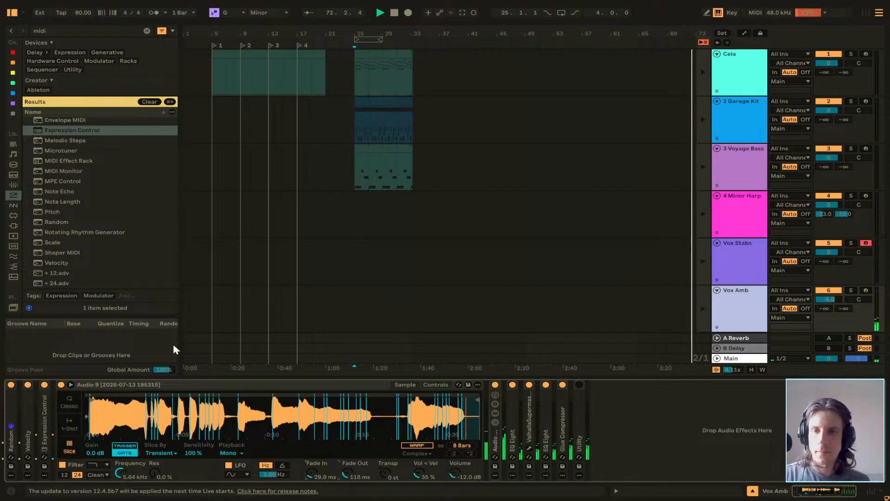
Fold the sampler, unfold Vox Amb's Audio Effect Rack, and reduce the rack's visible macros to Chain Selector only.
double_click(191, 383)
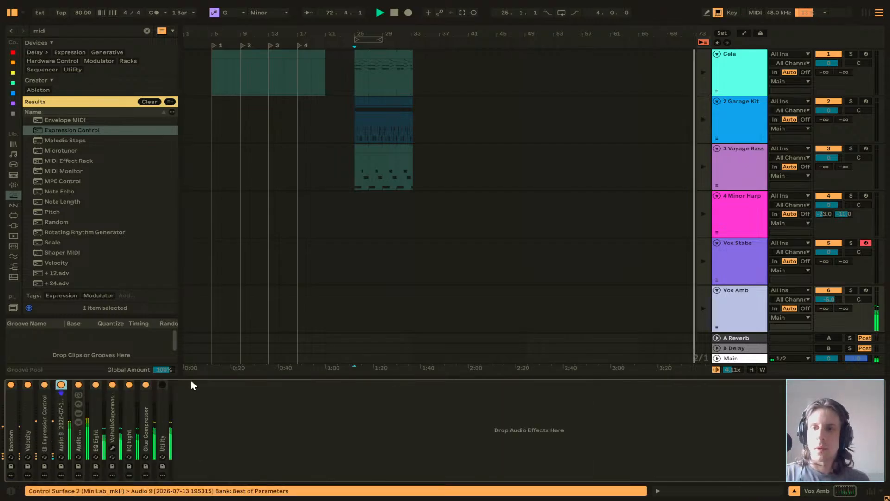
double_click(60, 432)
double_click(214, 384)
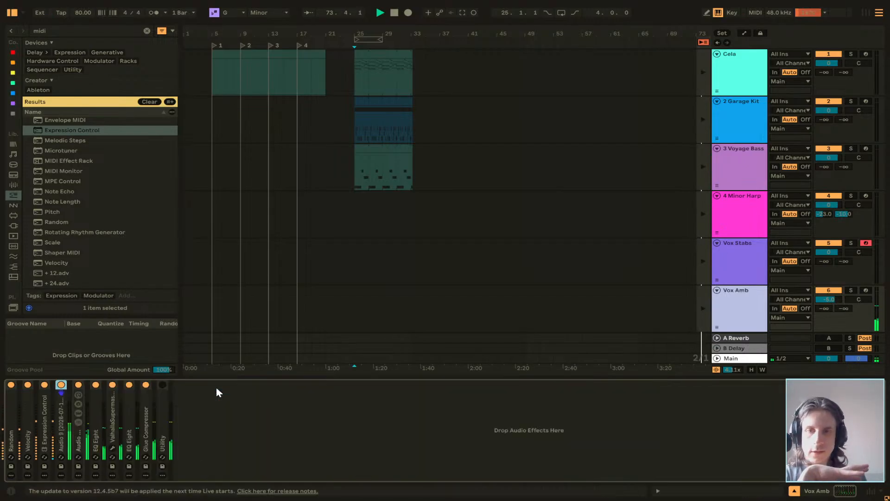
double_click(78, 431)
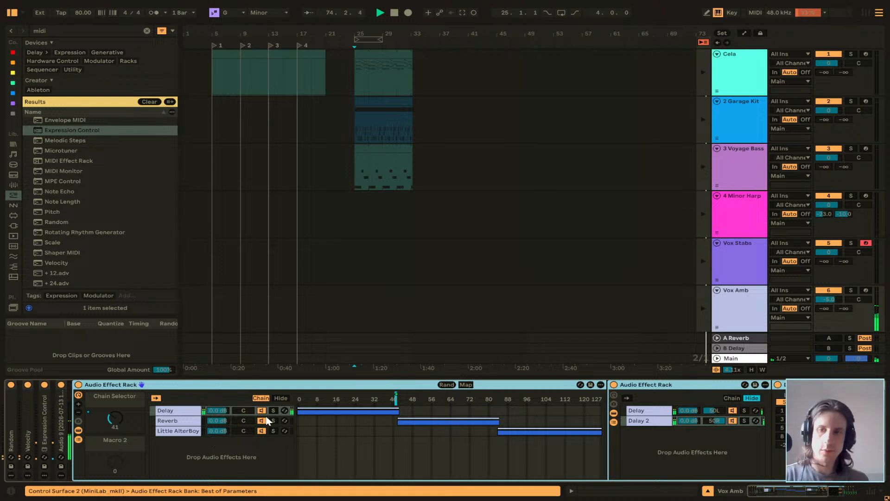
left_click(79, 412)
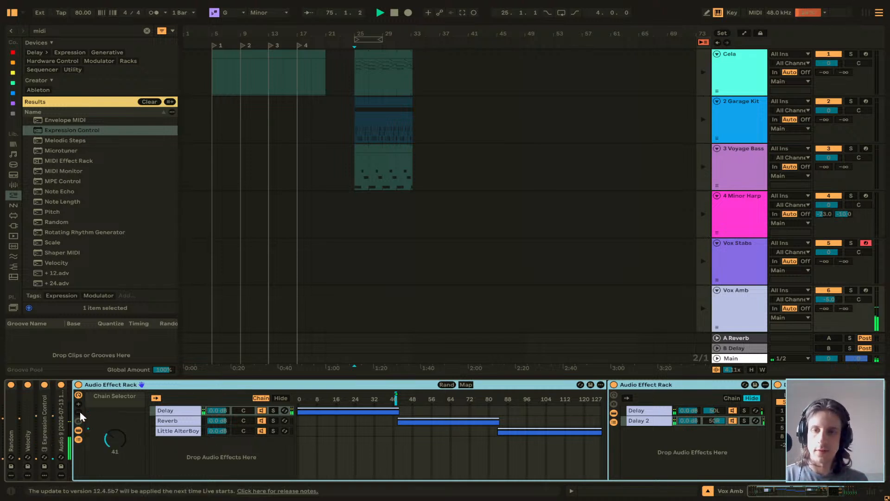
scroll(143, 430, "right", 3)
scroll(145, 435, "left", 3)
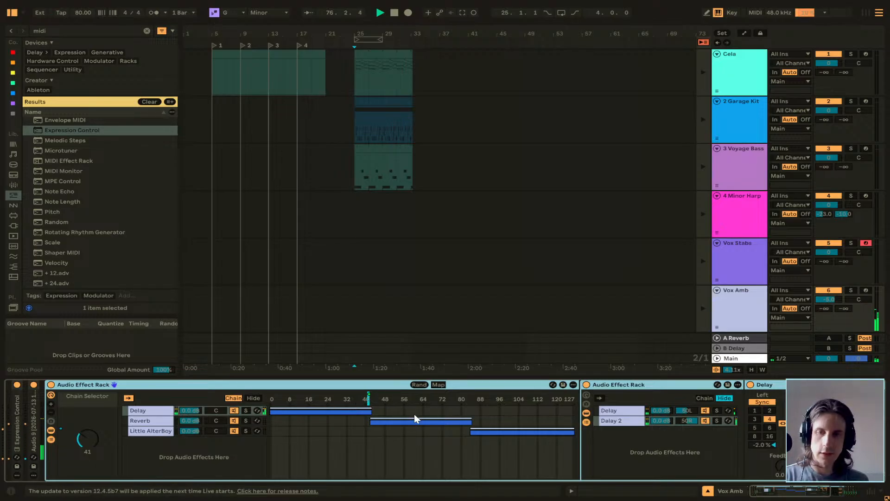
scroll(330, 451, "left", 3)
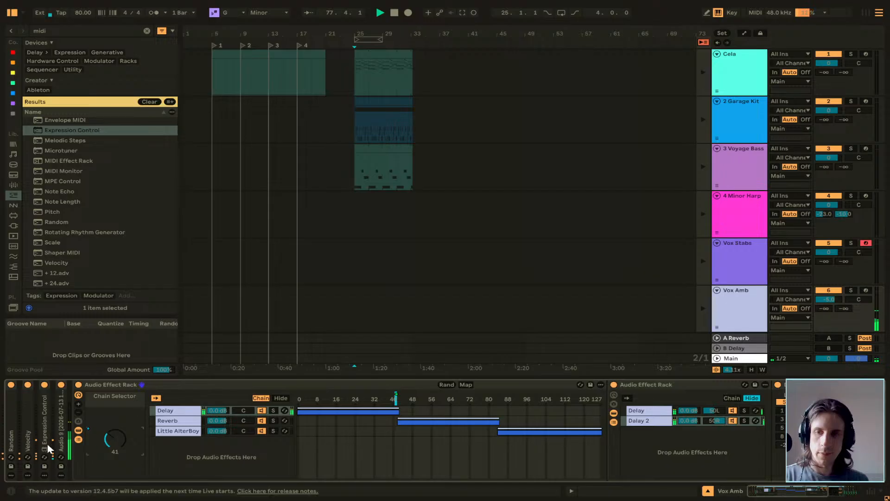
Remap Expression Control's velocity target from Macro 1 to the rack's Chain Selector, and raise its bipolar output range to 100 %.
double_click(43, 429)
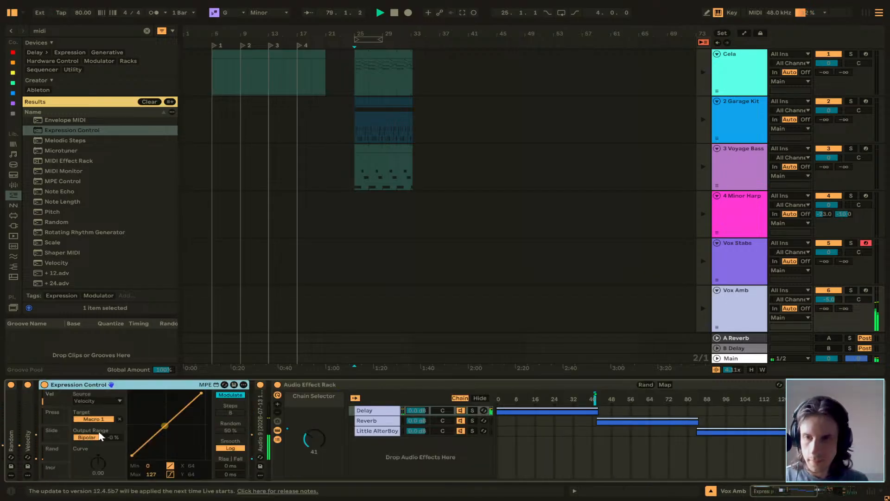
left_click(119, 418)
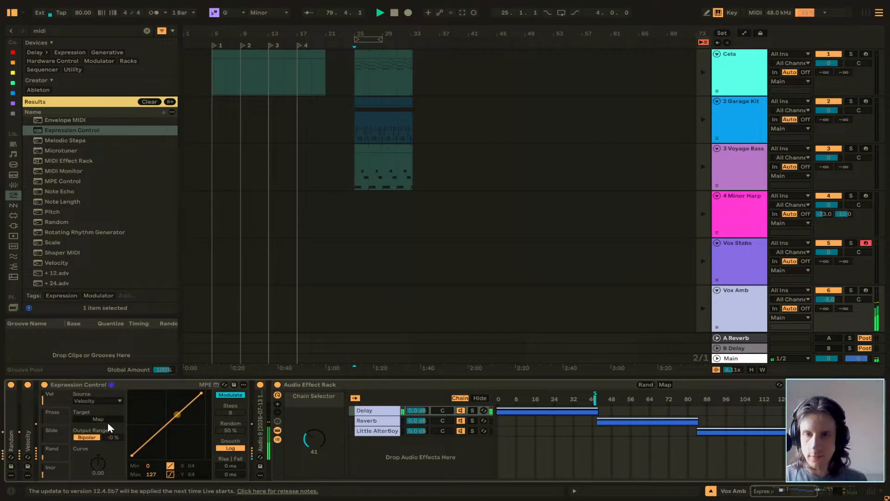
left_click(309, 424)
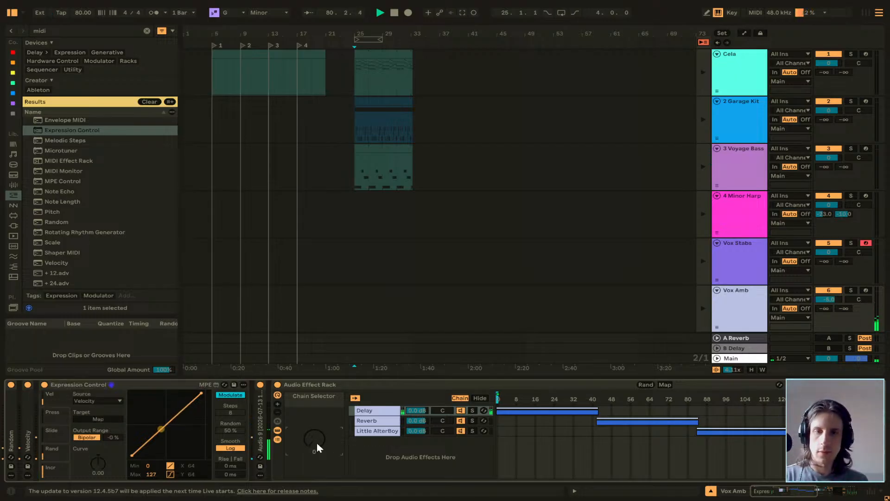
left_click(105, 419)
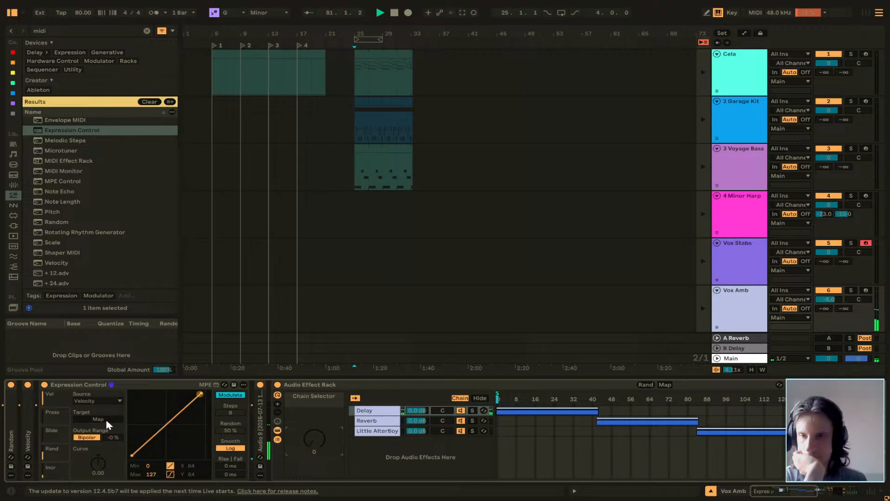
left_click(313, 442)
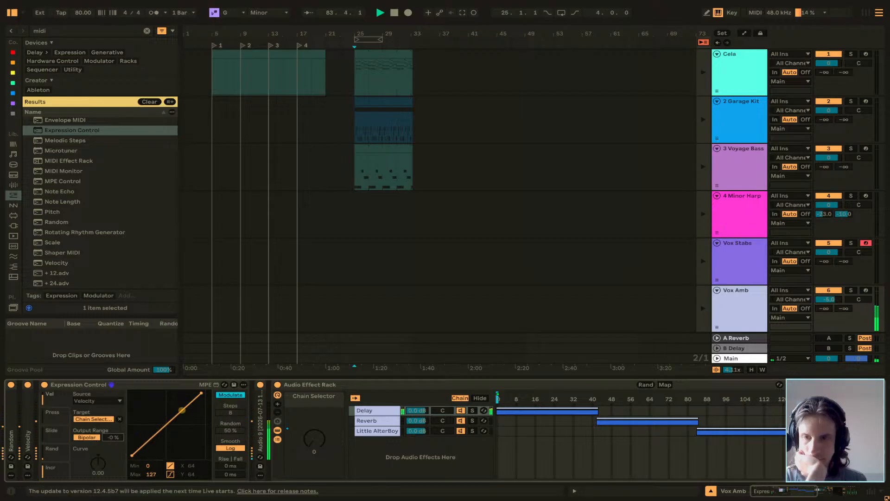
left_click_drag(113, 437, 113, 397)
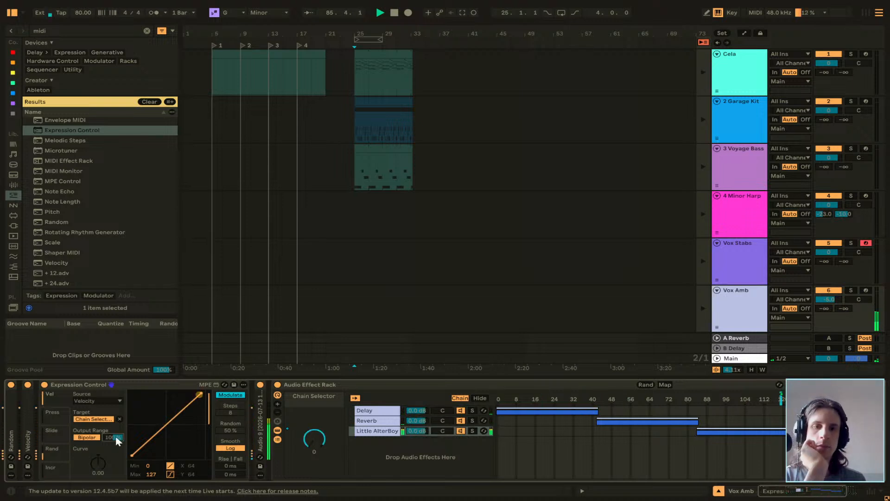
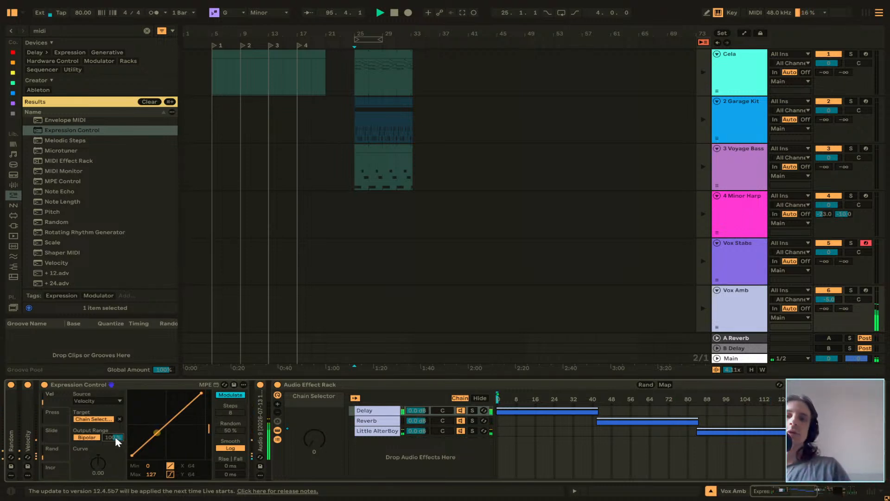
Fold Expression Control and Vox Amb's Audio Effect Rack, and switch from the Arrangement to Session View.
double_click(156, 384)
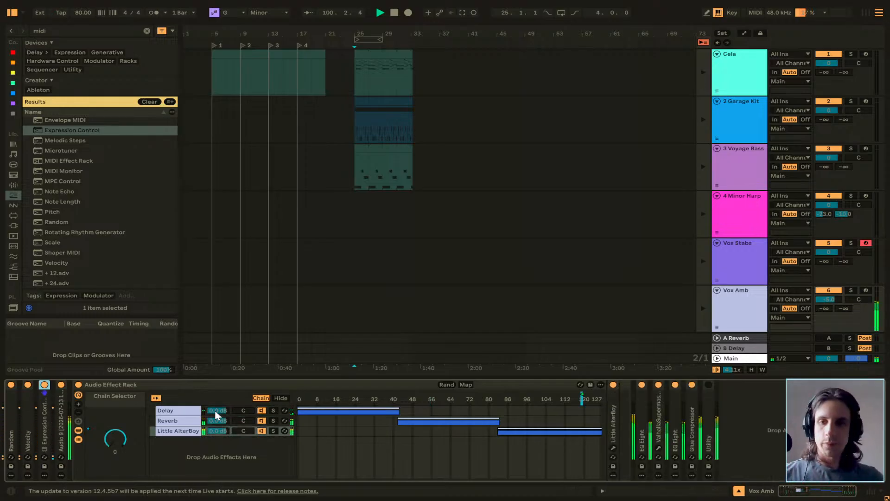
double_click(238, 384)
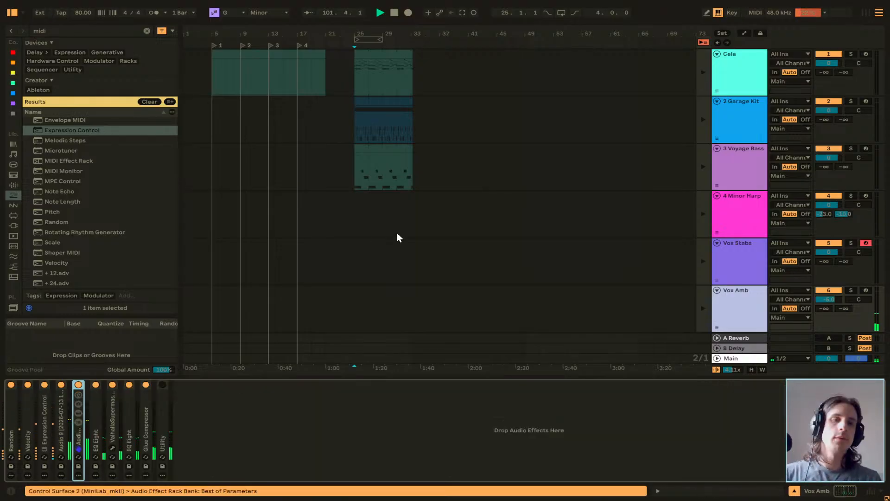
scroll(396, 234, "down", 3)
scroll(393, 237, "up", 2)
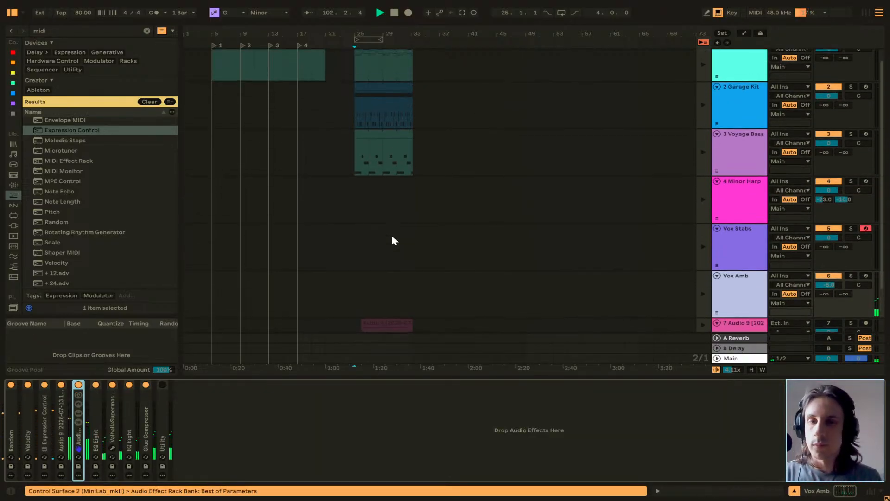
scroll(391, 236, "down", 3)
key("Tab")
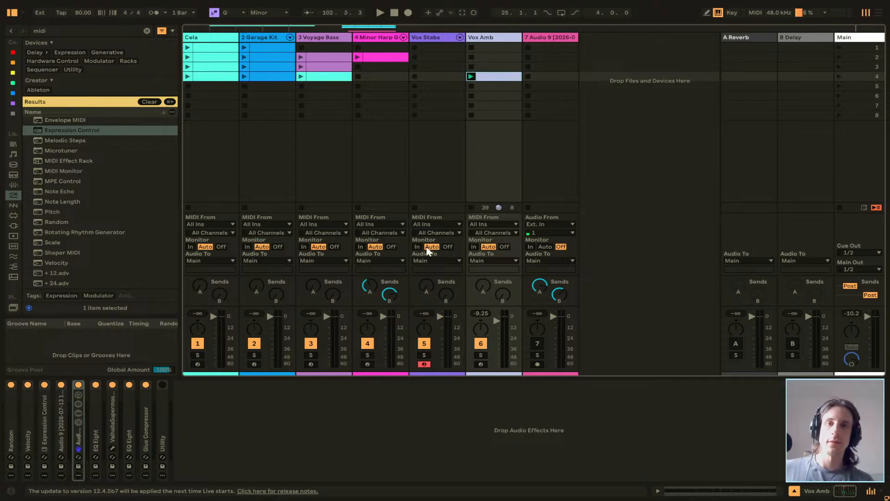
Launch scene 4 and raise the Vox Amb track volume to about 0 dB while it plays.
left_click(838, 76)
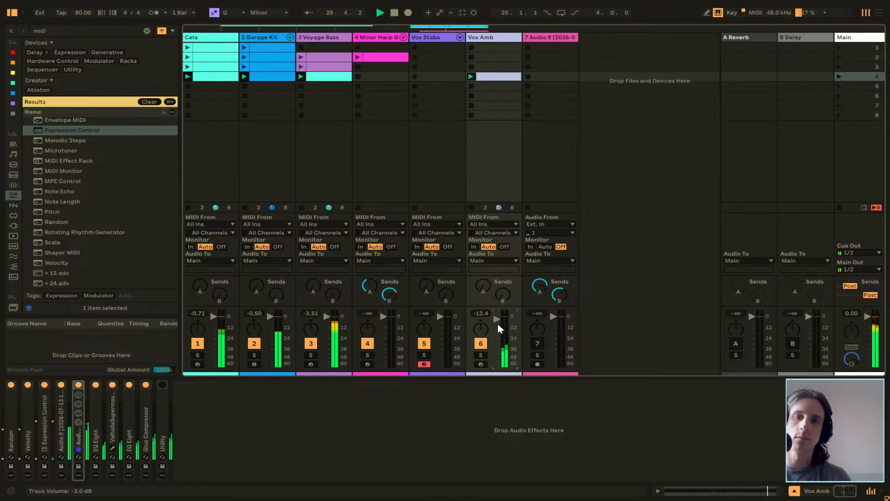
left_click_drag(497, 324, 498, 321)
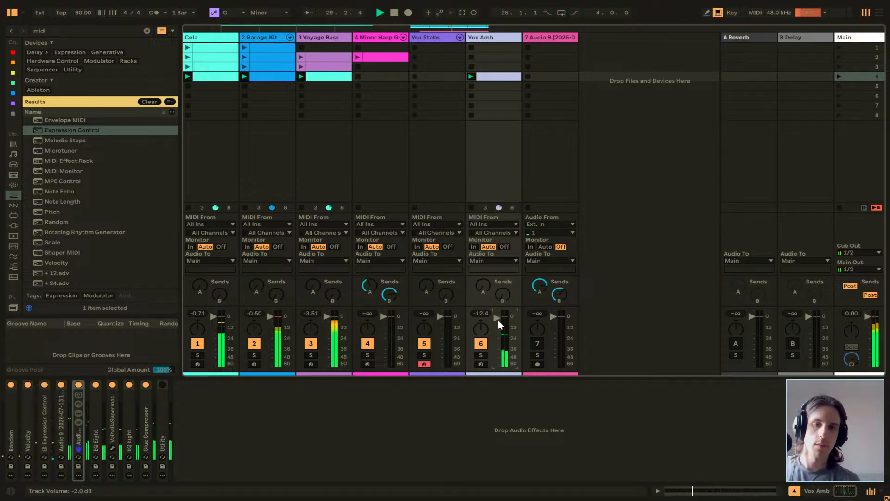
key("Up")
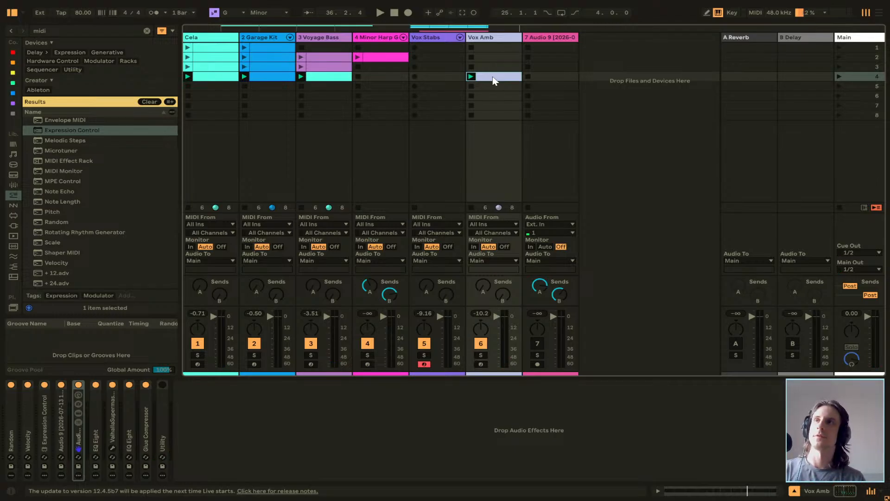
Copy Vox Amb's scene 4 clip into its scene 3 and scene 2 slots, and launch scene 2.
left_click_drag(490, 69, 487, 57)
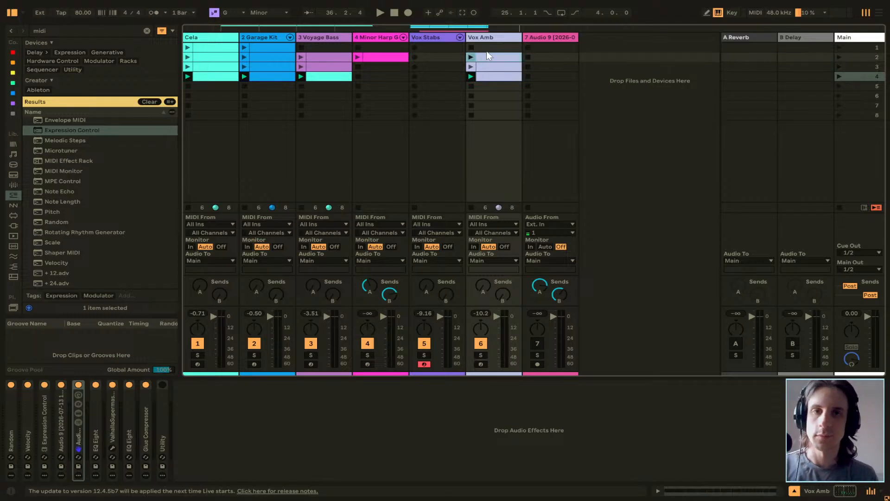
left_click(838, 57)
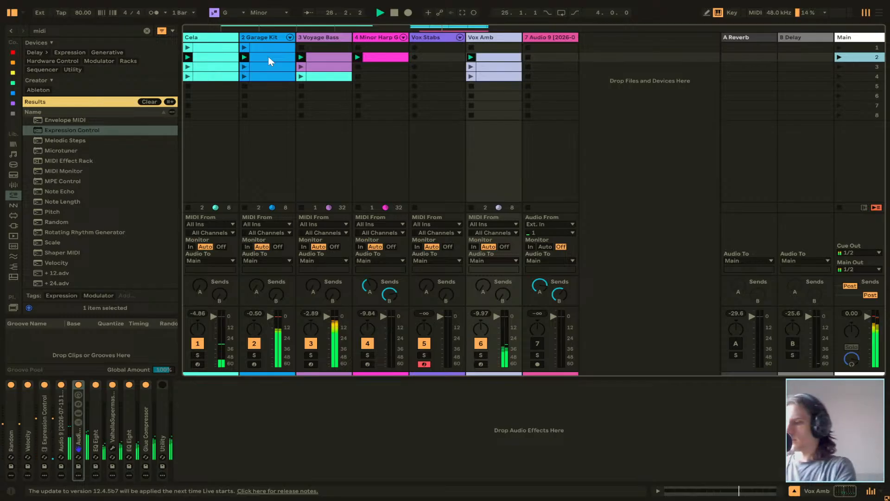
Replace Vox Amb's scene 2 clip with a copy of Voyage Bass's scene 2 clip, and open it in an enlarged note editor.
left_click(212, 57)
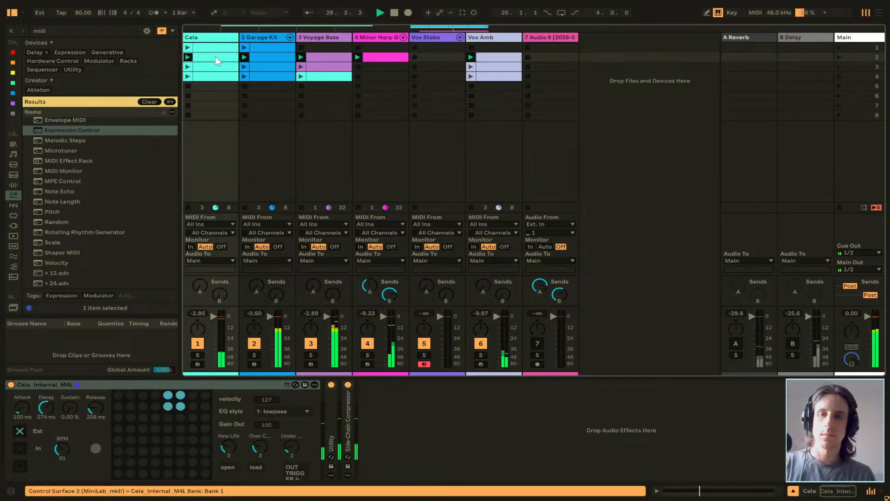
left_click(320, 64)
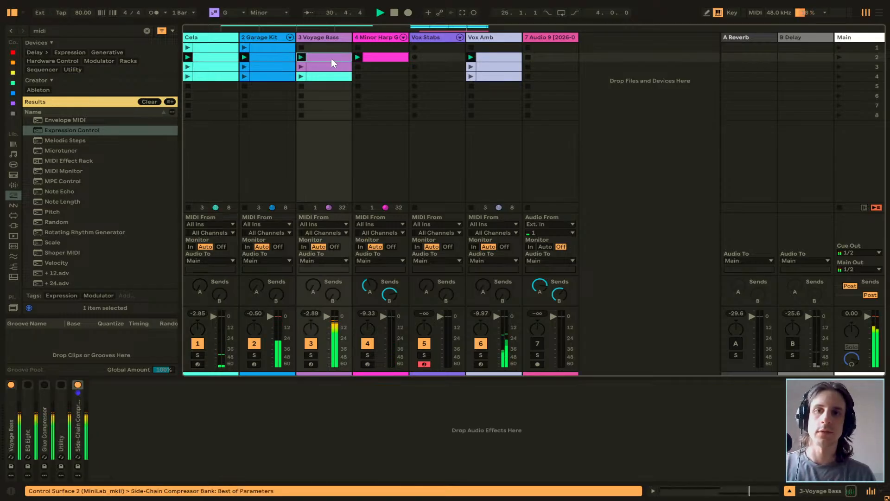
left_click(496, 60)
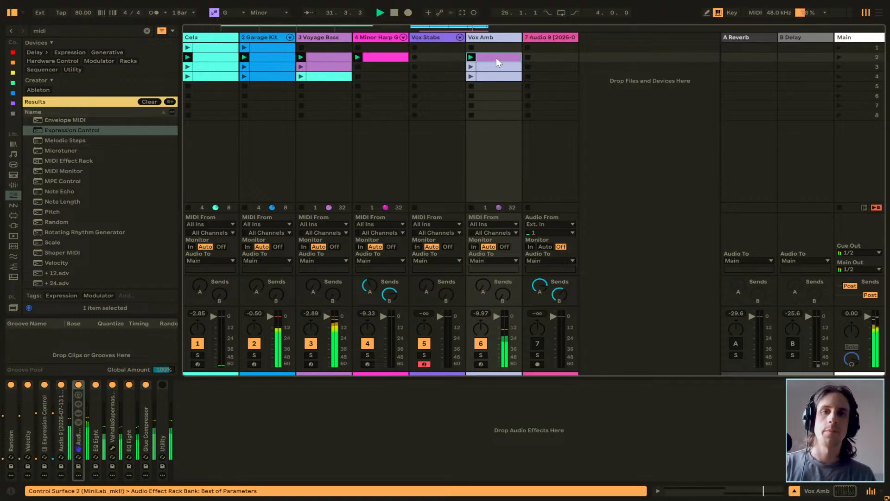
double_click(489, 58)
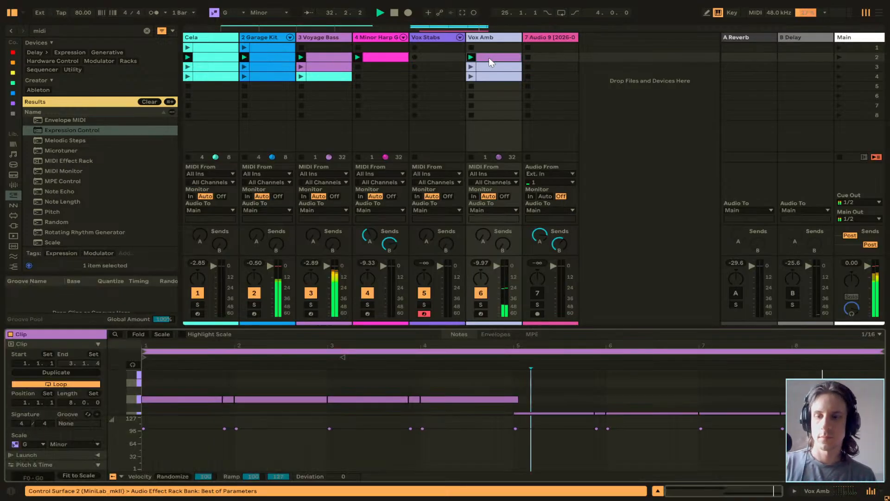
left_click_drag(517, 328, 518, 122)
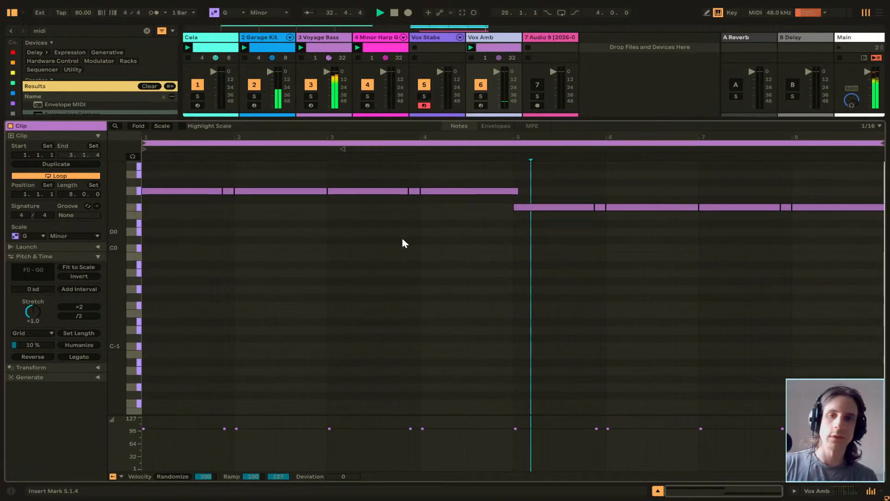
Transpose the notes in bars 5 to 8 of the copied bass clip up to G0, matching the first half.
left_click_drag(179, 200, 498, 262)
left_click(552, 208)
left_click_drag(561, 216, 836, 263)
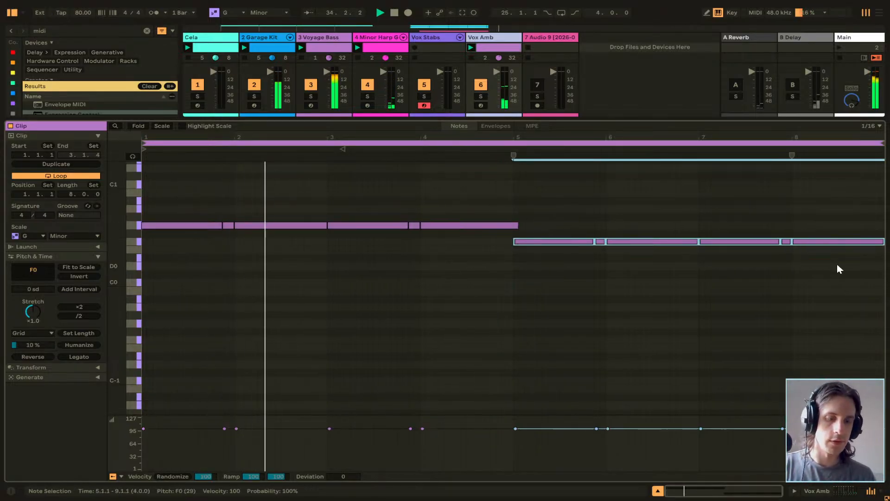
key("Up")
key("Up")
left_click(669, 295)
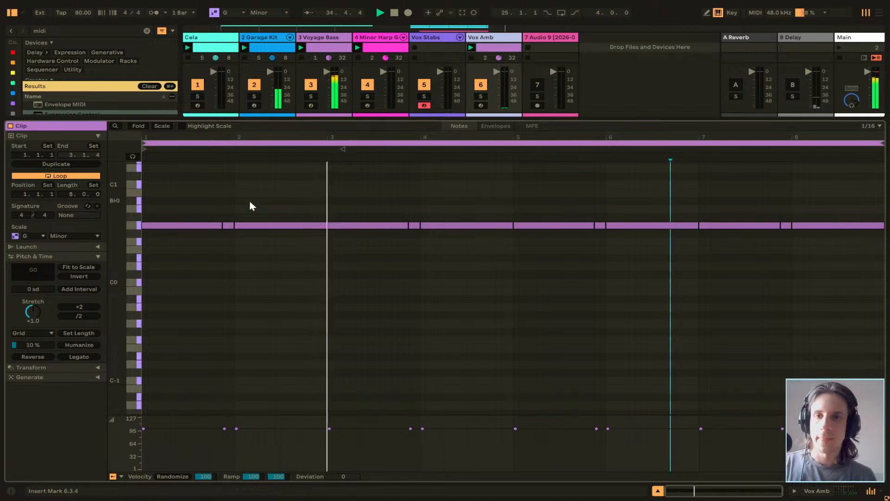
Transpose all notes in the clip up to C1, and set their velocity to 127 with a deviation of -126.
left_click_drag(186, 191, 813, 275)
key("Up")
key("Up")
key("Up")
key("Up")
key("Up")
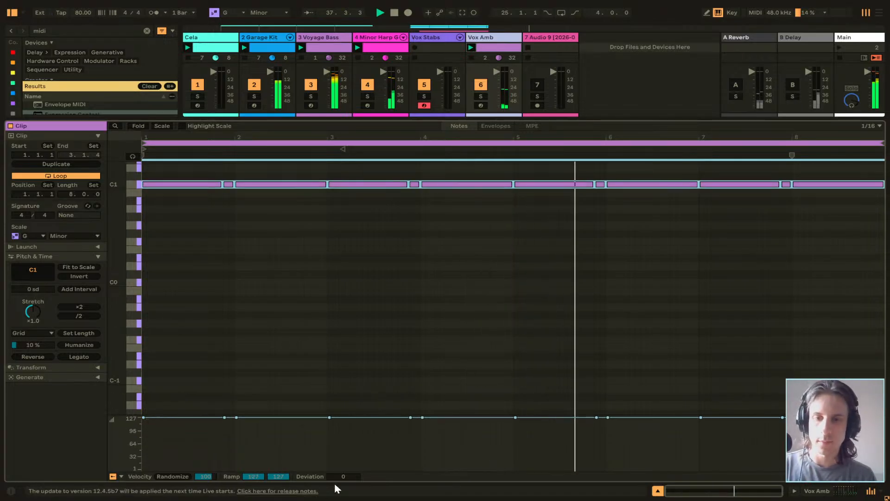
left_click_drag(336, 477, 336, 499)
Shrink the clip editor, return to Session View with the device chain shown, and recolour Vox Amb's scene 2 clip to match its track.
key("Tab")
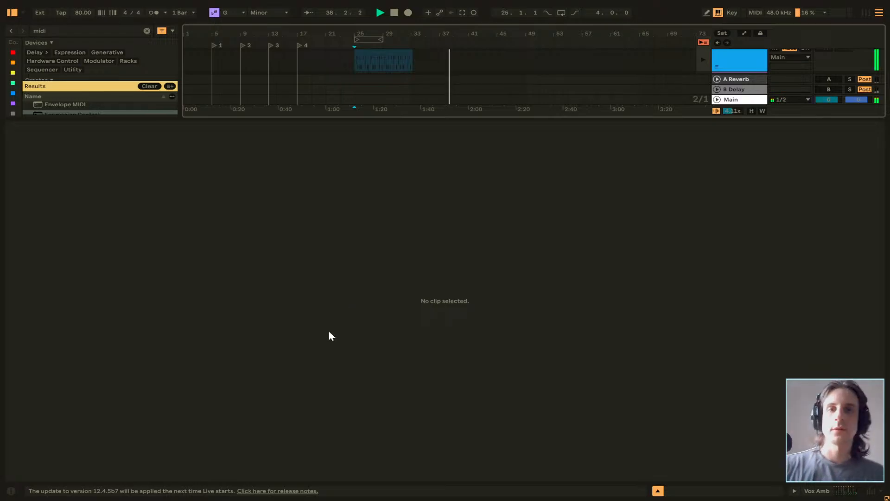
left_click_drag(408, 120, 419, 393)
key("shift+Tab")
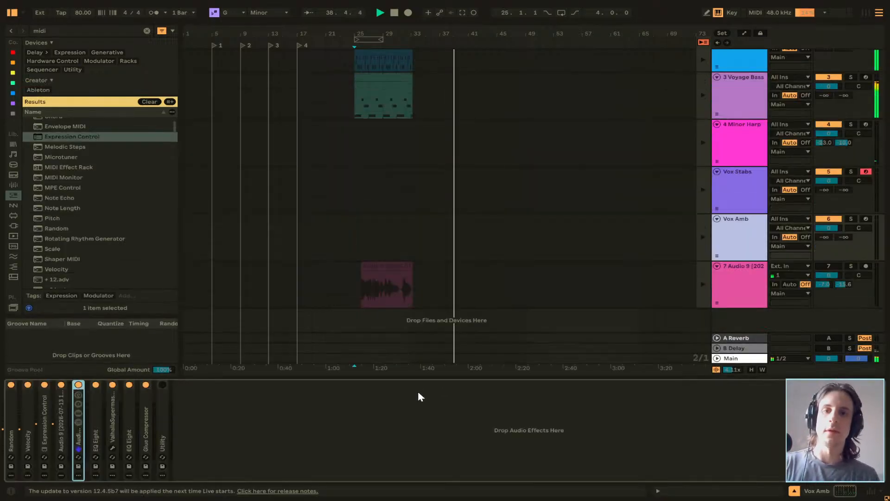
key("Tab")
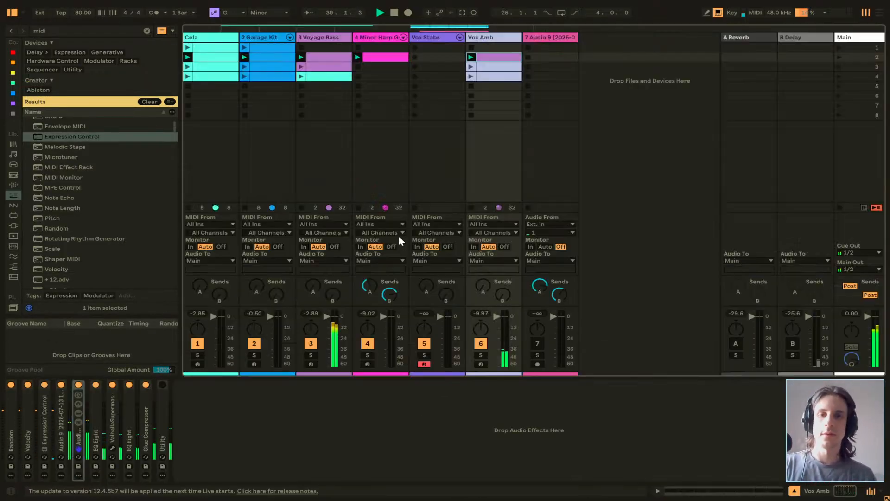
right_click(495, 59)
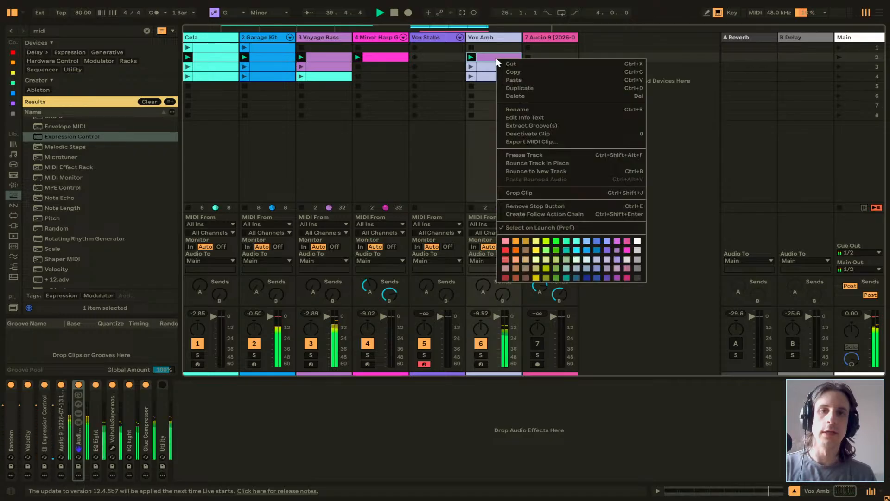
left_click(597, 259)
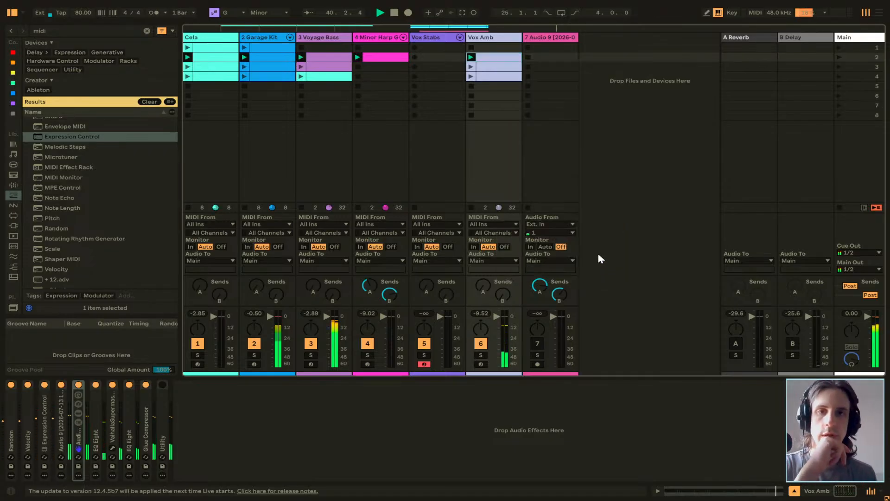
Copy Voyage Bass's scene 3 clip into Vox Amb's scene 3 slot, open its note editor and select the highest notes.
left_click(320, 68)
left_click(487, 68)
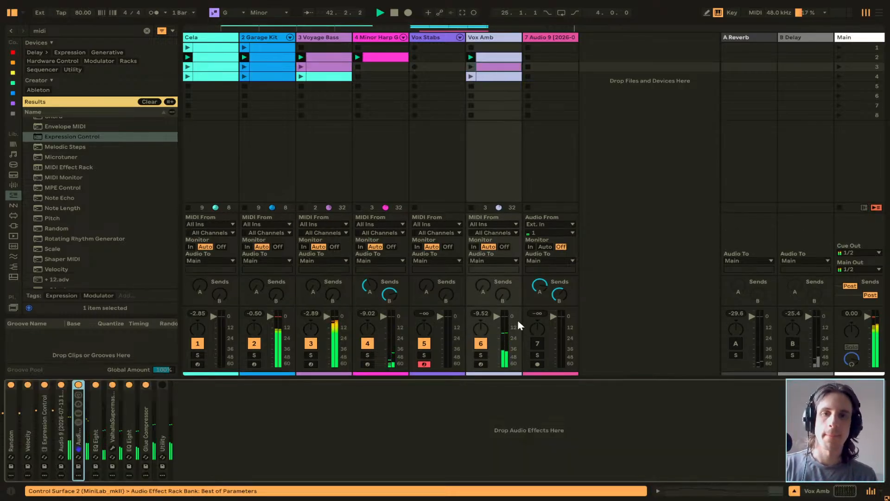
key("shift+Tab")
left_click_drag(524, 360, 510, 171)
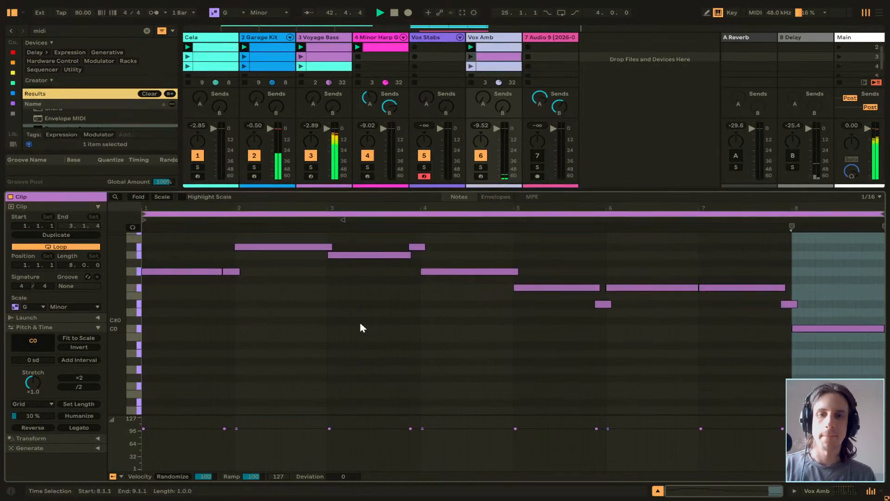
left_click(360, 325)
left_click_drag(277, 238, 409, 281)
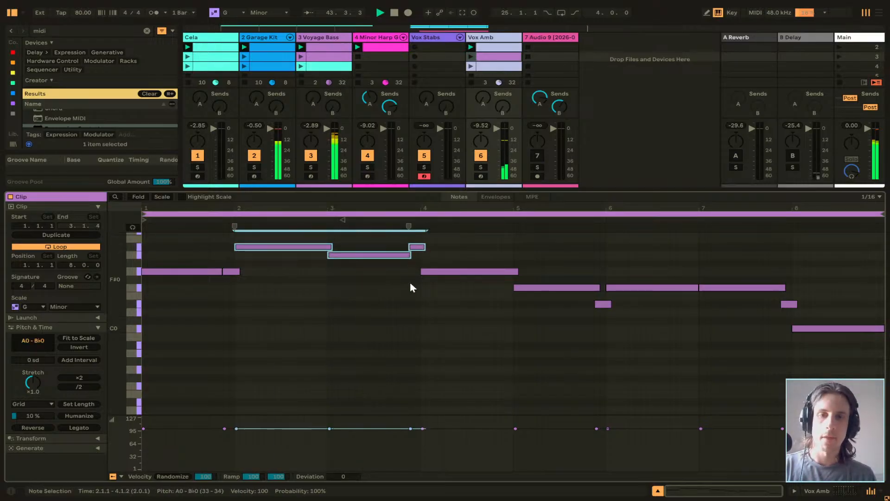
Replace Vox Amb's scene 3 clip with a duplicate of its scene 2 clip, and launch scene 3.
left_click(503, 51)
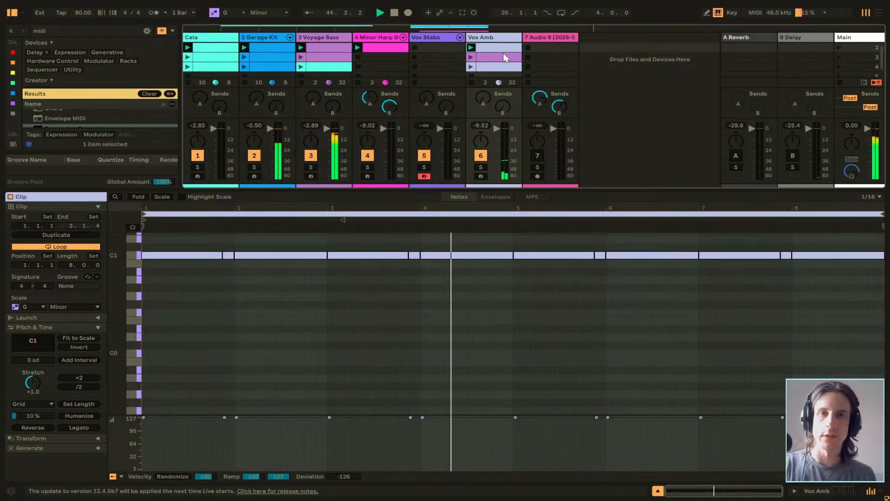
key("ctrl+d")
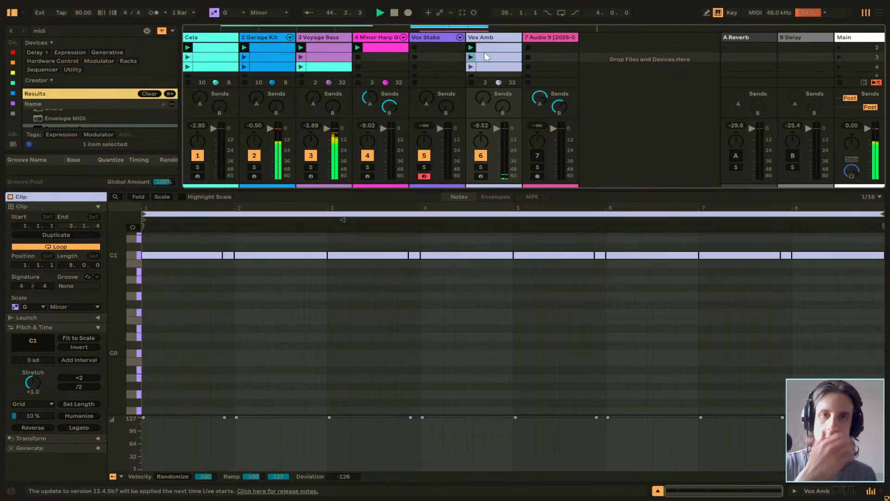
left_click(238, 294)
key("ctrl+a")
scroll(219, 292, "up", 1)
left_click(199, 320)
left_click(188, 264)
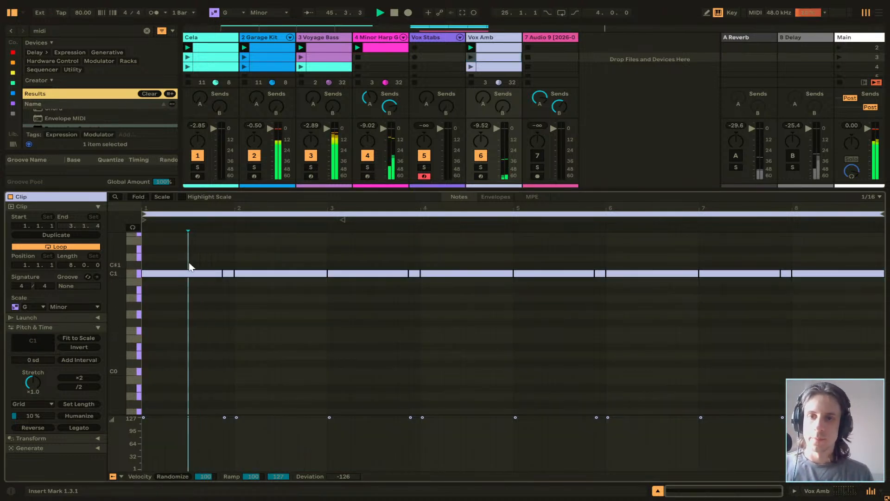
left_click(292, 315)
scroll(435, 152, "up", 1)
scroll(435, 154, "down", 1)
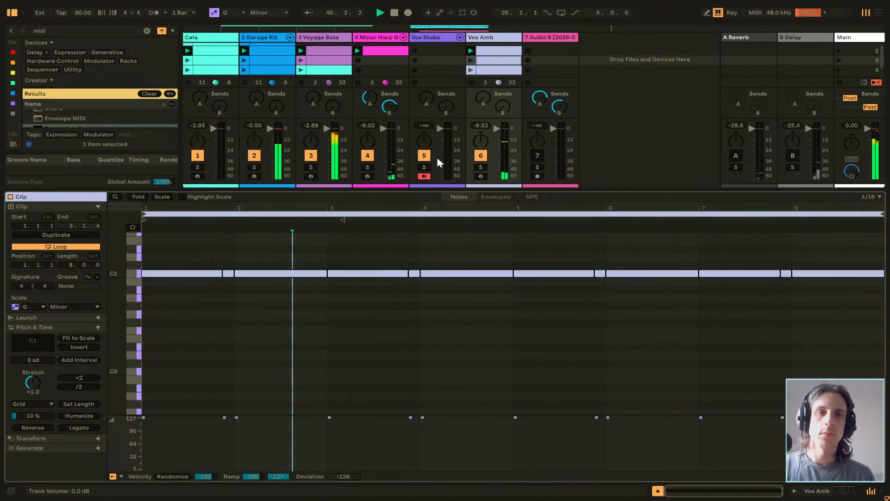
left_click(840, 61)
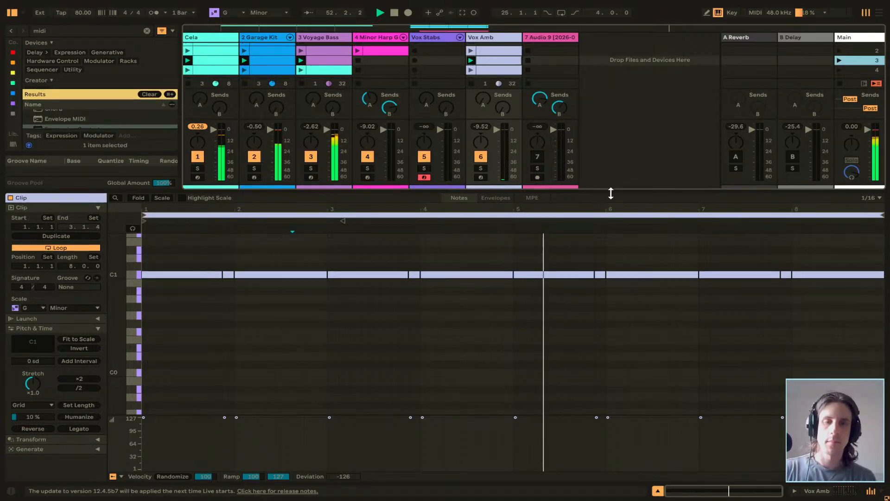
Replace Vox Amb's scene 3 clip with a copy of Cela's scene 3 clip, and enlarge its note editor.
left_click_drag(610, 190, 612, 286)
left_click(220, 56)
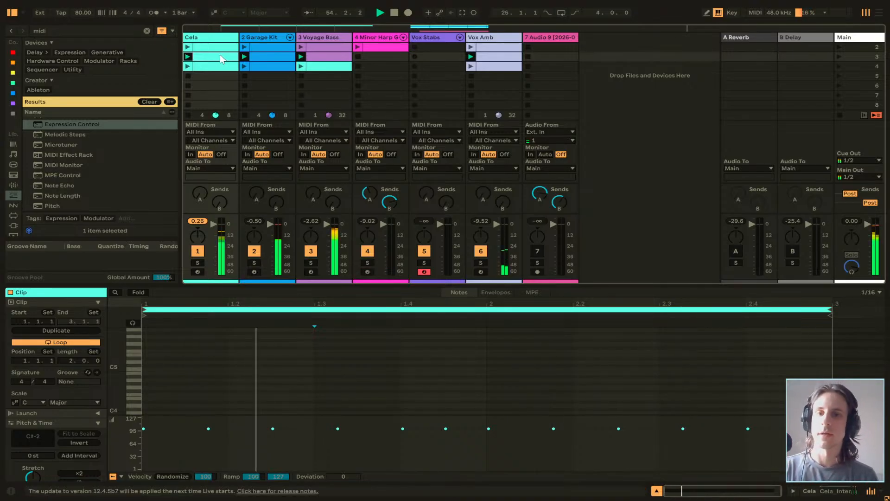
left_click(485, 57)
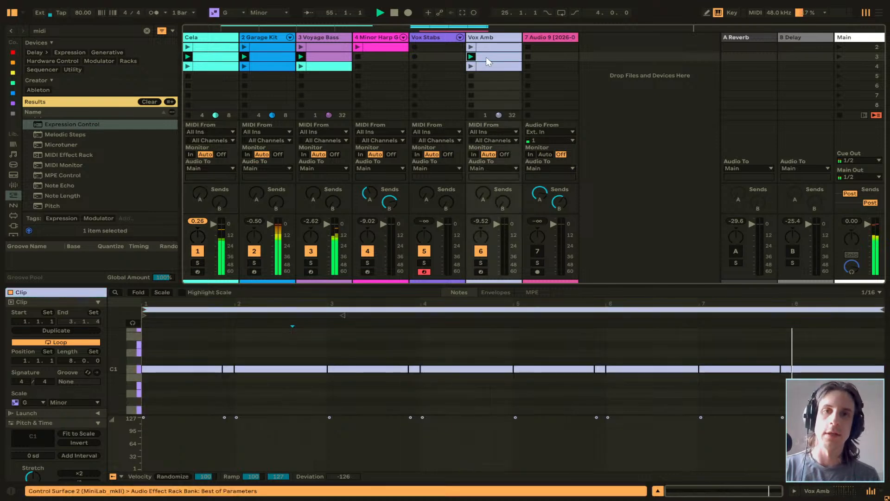
key("ctrl+v")
left_click_drag(549, 286, 537, 55)
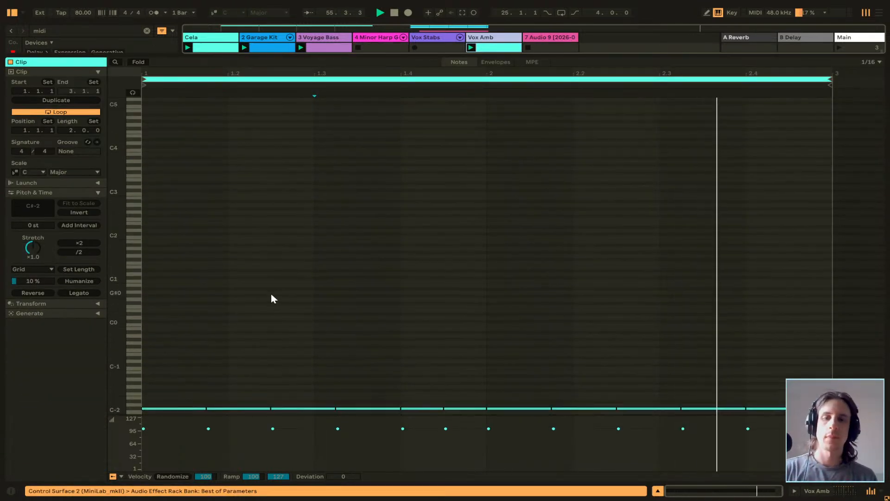
Select all notes in the copied Cela clip and transpose them up to C1.
left_click(181, 378)
left_click_drag(191, 392, 830, 413)
key("Up")
key("Up")
key("Up")
key("Up")
key("Up")
key("Up")
key("Up")
key("Up")
key("Up")
key("Up")
key("Up")
key("Up")
key("Up")
key("Up")
key("Up")
key("Up")
key("Up")
key("Up")
key("Up")
key("Up")
key("Up")
key("Up")
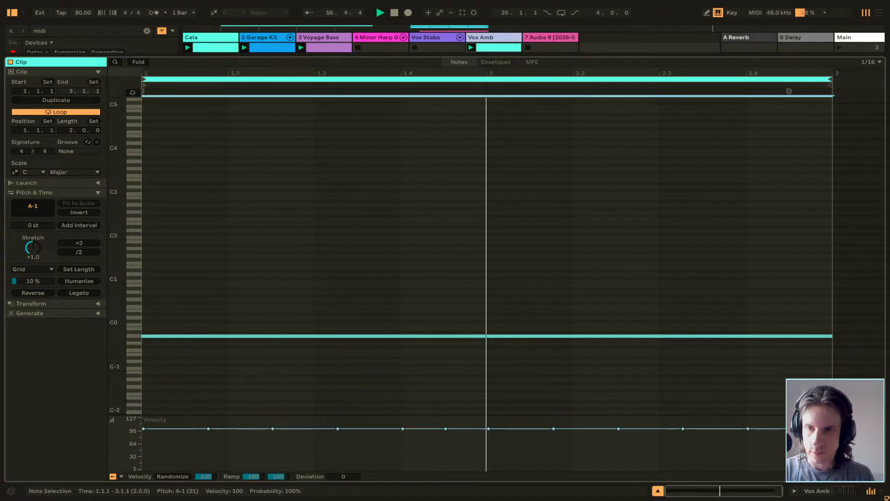
key("Up")
key("Up")
key("Up")
key("Up")
key("Up")
key("Up")
key("Up")
key("Up")
key("Up")
key("Up")
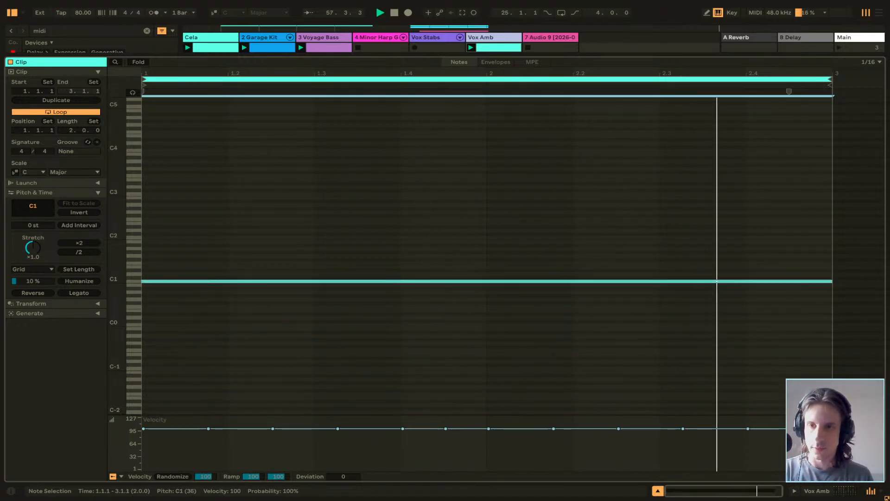
Set the velocity of all notes in Vox Amb's scene 3 clip to 127 with a deviation of -126, and shrink the note editor.
left_click_drag(337, 429, 338, 417)
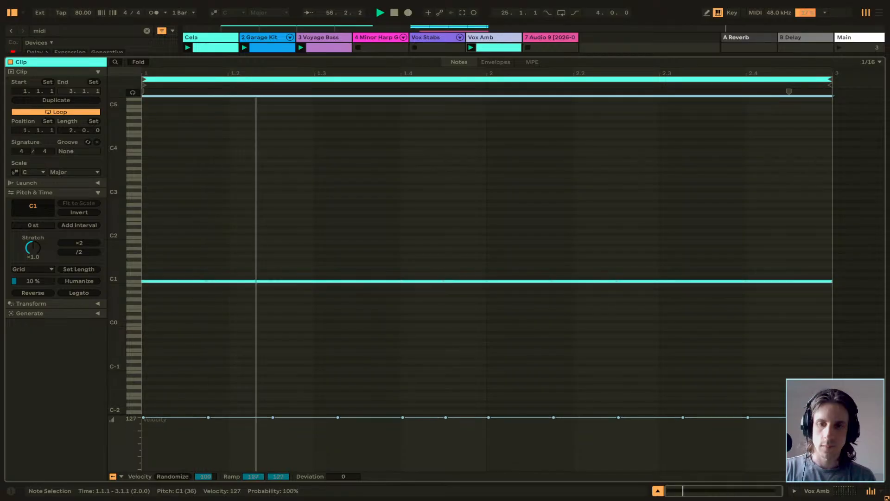
left_click_drag(343, 476, 343, 500)
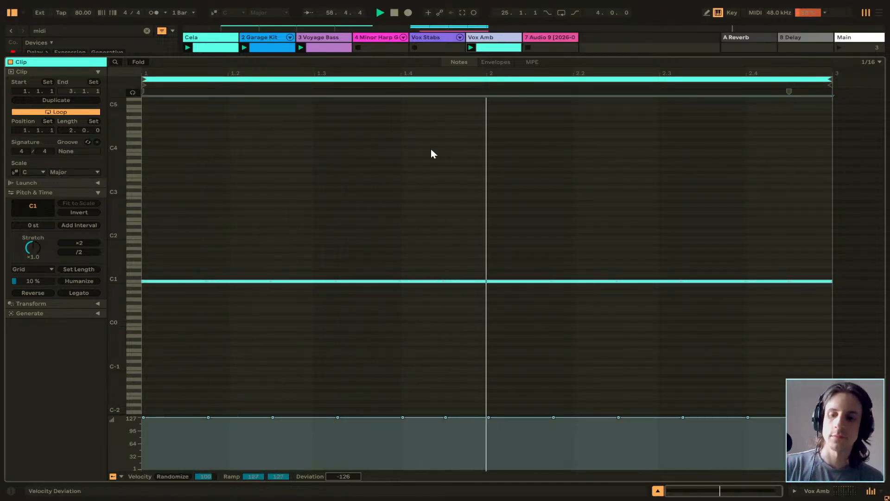
left_click_drag(420, 57, 432, 360)
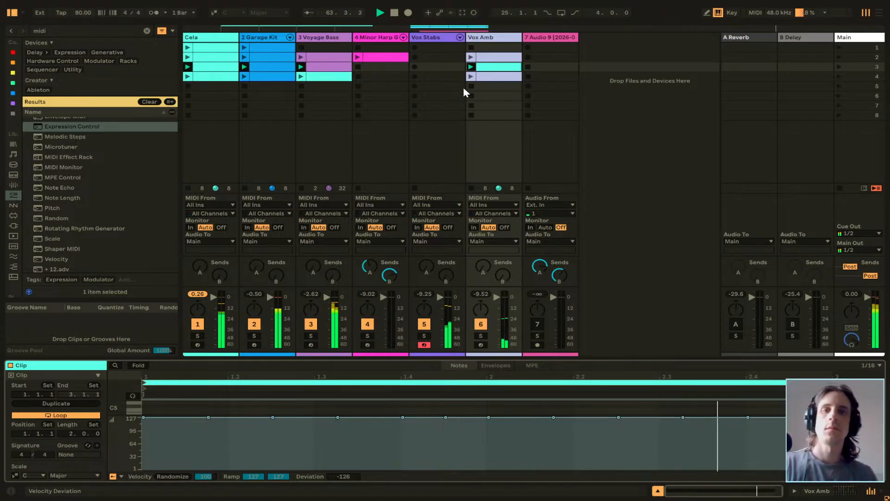
Stop playback and select Vox Amb's scene 2 clip.
left_click(492, 97)
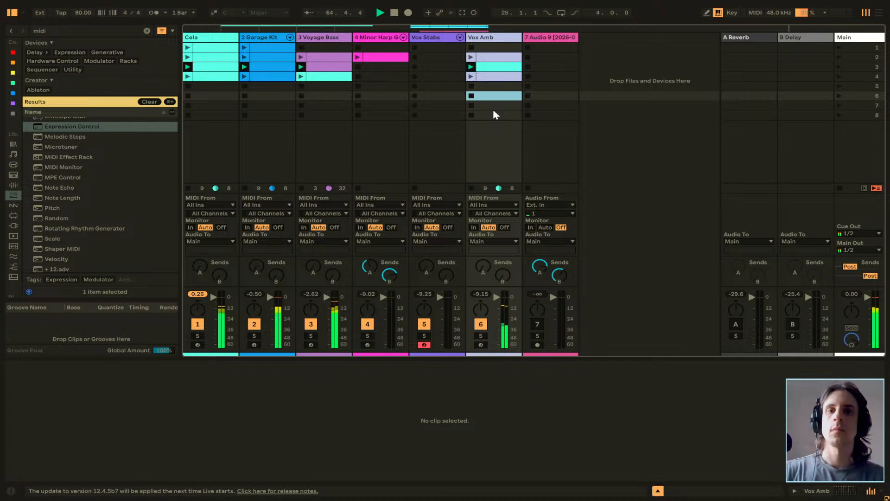
key("space")
left_click(442, 79)
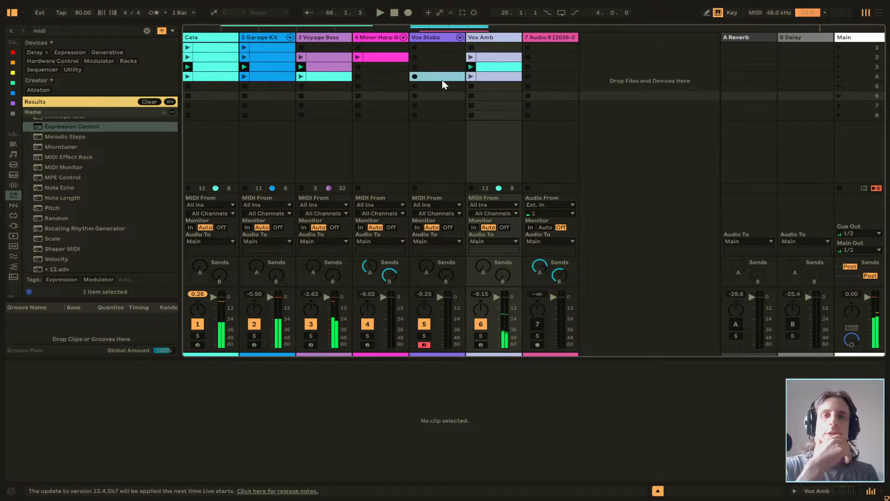
left_click(438, 69)
left_click(491, 77)
left_click(493, 60)
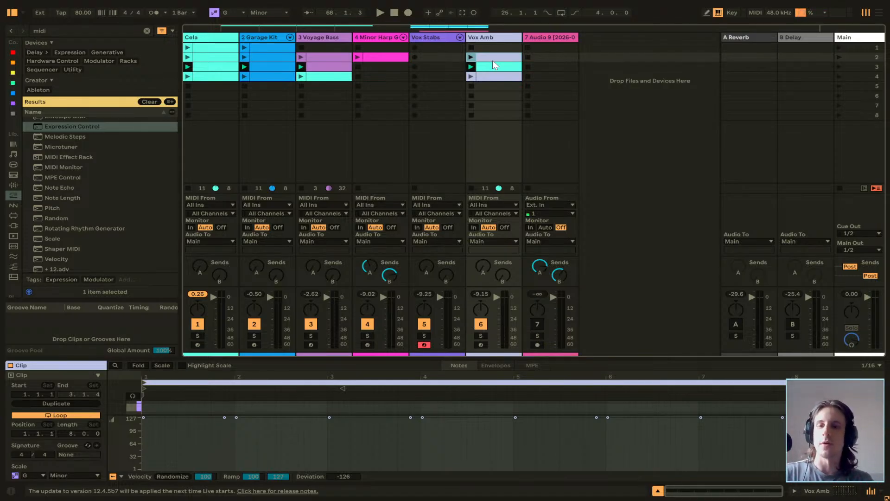
Unfold the Random device in Vox Amb's chain to examine its settings, and return to the Session view.
key("Tab")
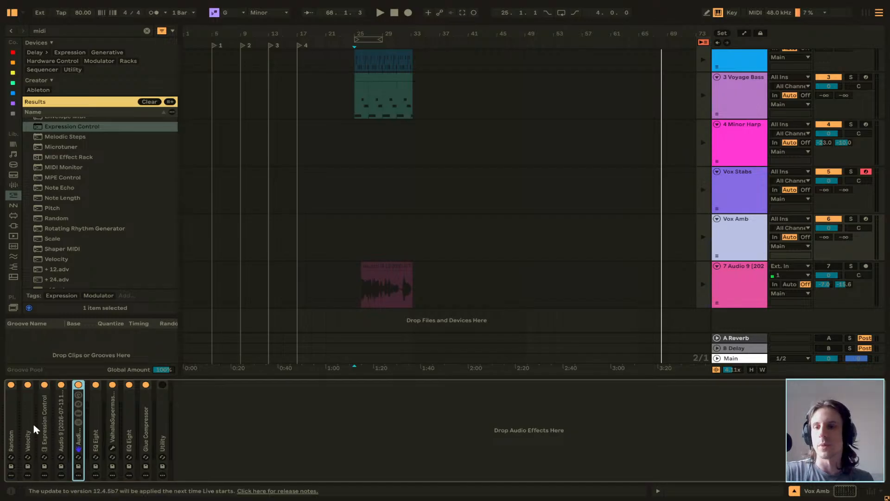
left_click(9, 414)
double_click(9, 414)
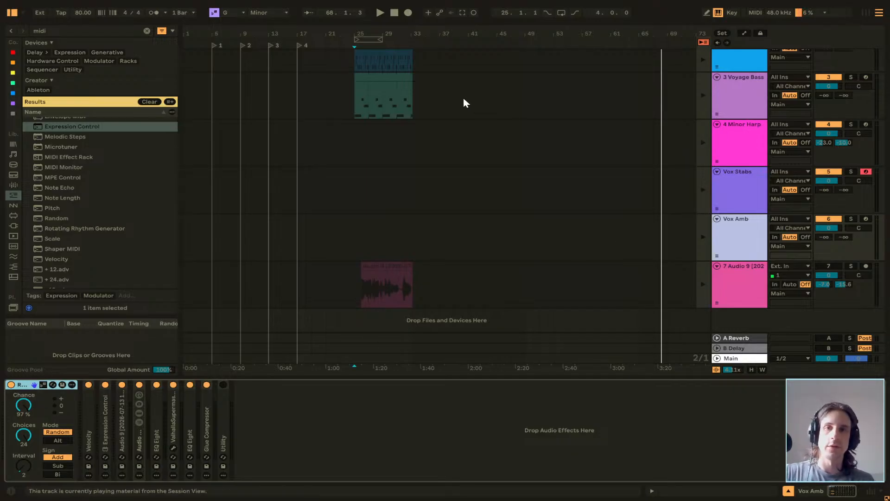
scroll(335, 215, "up", 3)
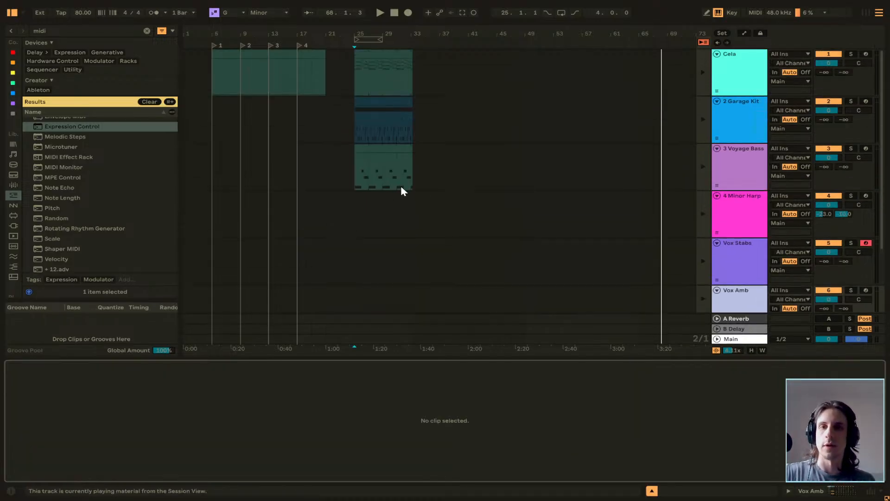
key("Tab")
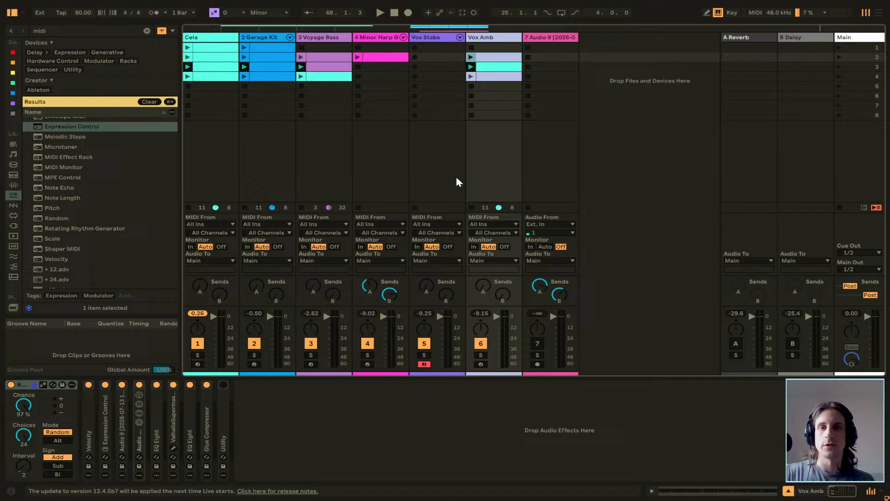
Open Vox Amb's scene 3 clip in an enlarged note editor and select all of its notes.
left_click(488, 67)
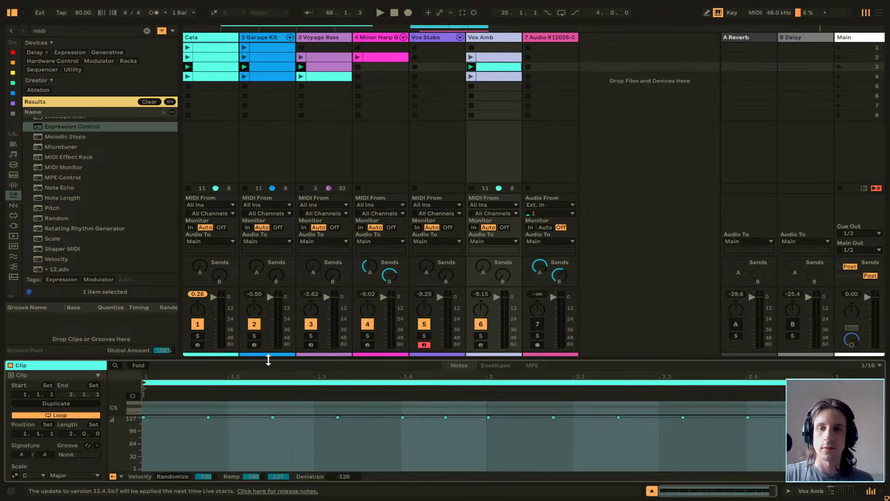
left_click_drag(268, 360, 268, 170)
left_click_drag(176, 298, 779, 417)
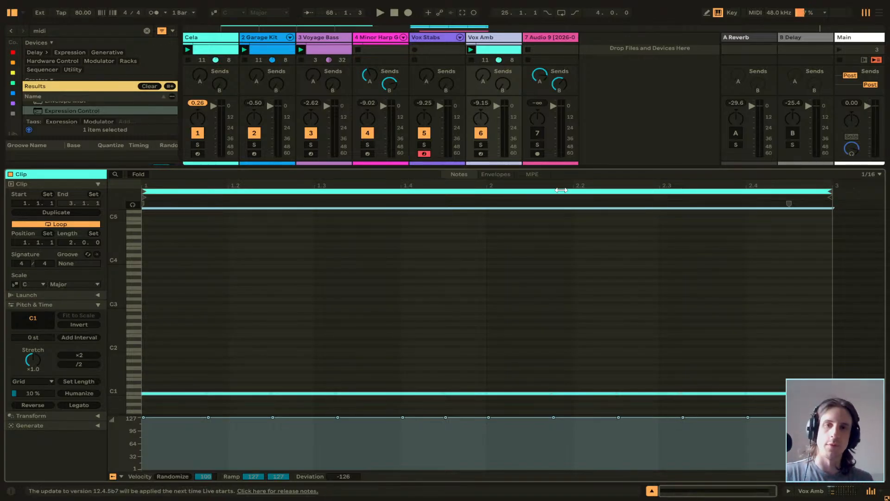
In the Arrangement, shrink the clip view and delete the Audio 9 vocal clip from the bottom audio track.
key("Tab")
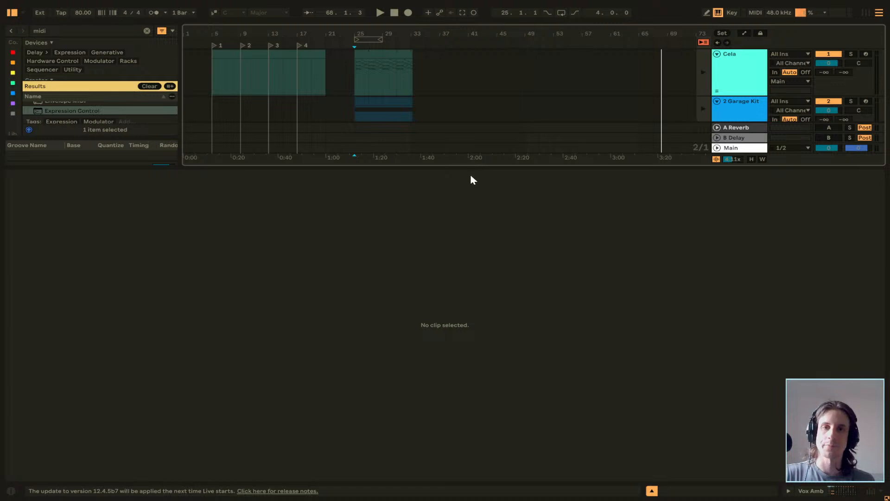
left_click_drag(470, 174, 473, 394)
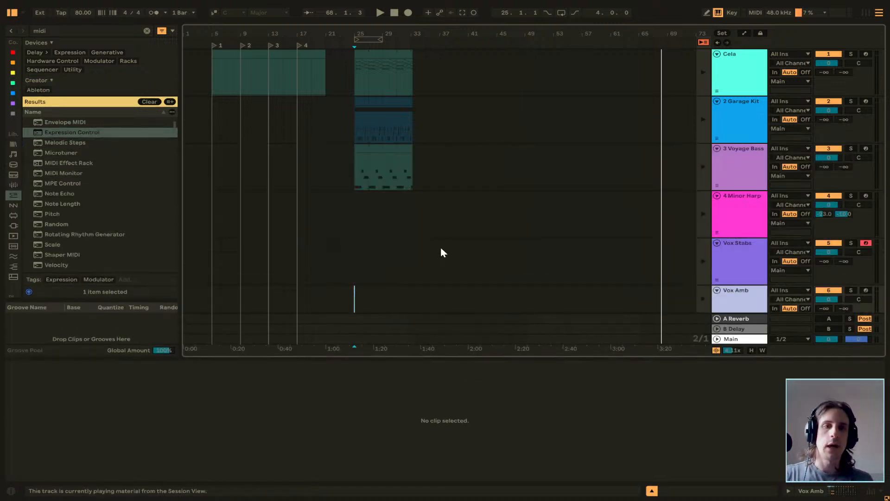
left_click(596, 216)
scroll(596, 221, "down", 3)
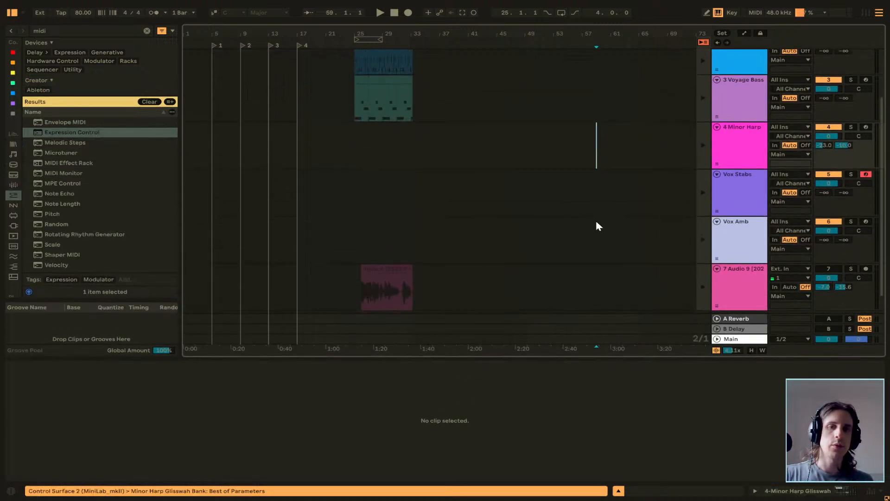
scroll(596, 221, "down", 2)
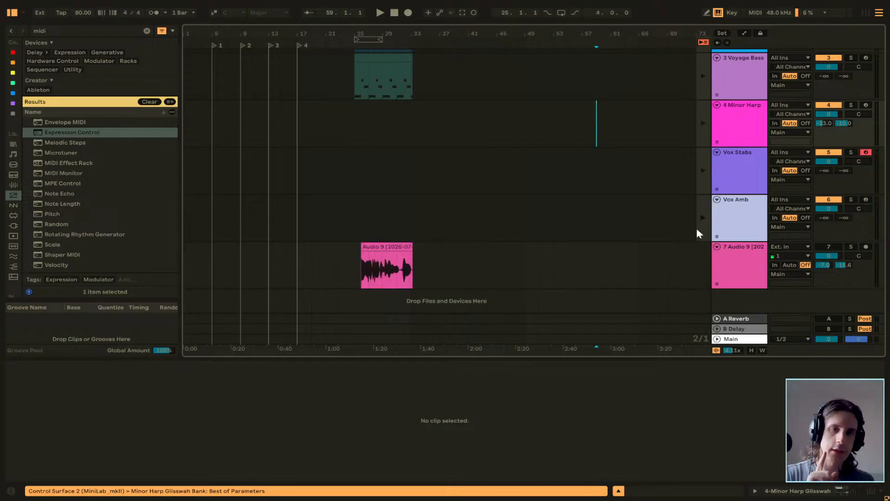
left_click(398, 264)
scroll(470, 224, "up", 3)
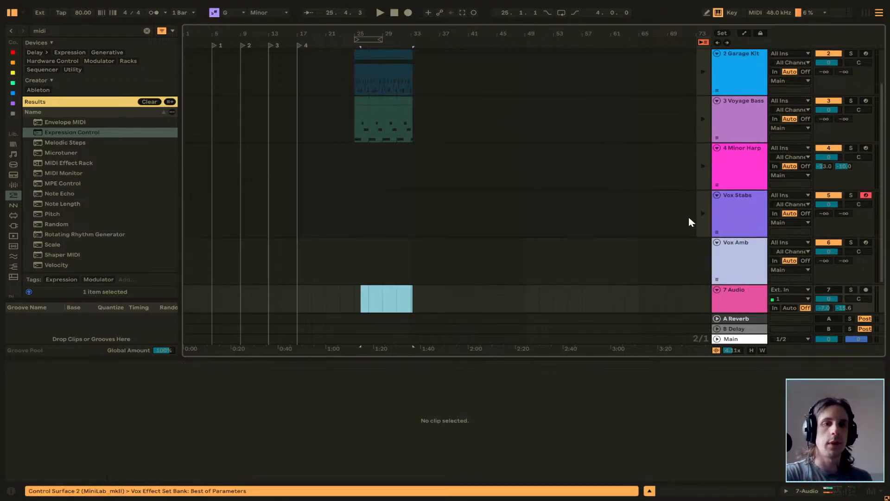
scroll(390, 169, "down", 5)
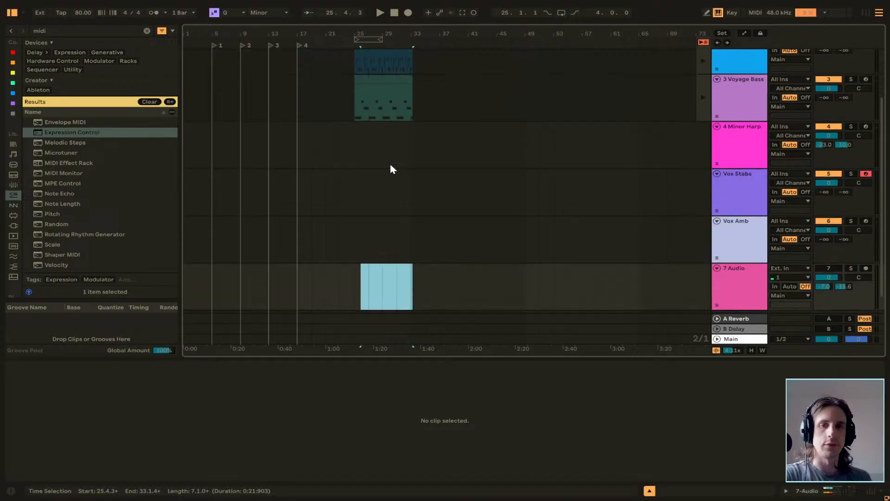
Delete the arrangement clips between bars 25 and 33 on the Cela, Garage Kit and Voyage Bass tracks.
left_click(398, 193)
scroll(410, 193, "up", 6)
left_click_drag(421, 187, 359, 55)
key("Delete")
left_click(510, 119)
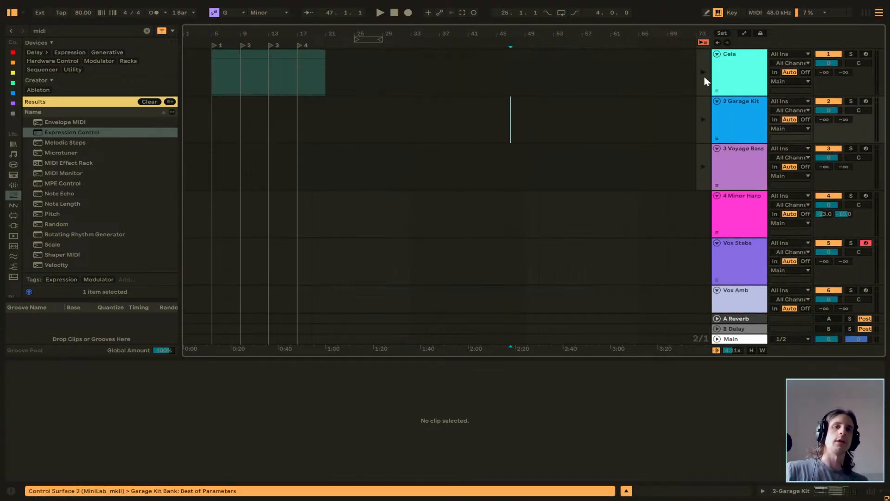
Return the tracks to Arrangement playback, stop the transport and place the insert mark at bar 25 on the Cela track.
key("space")
key("space")
left_click(698, 172)
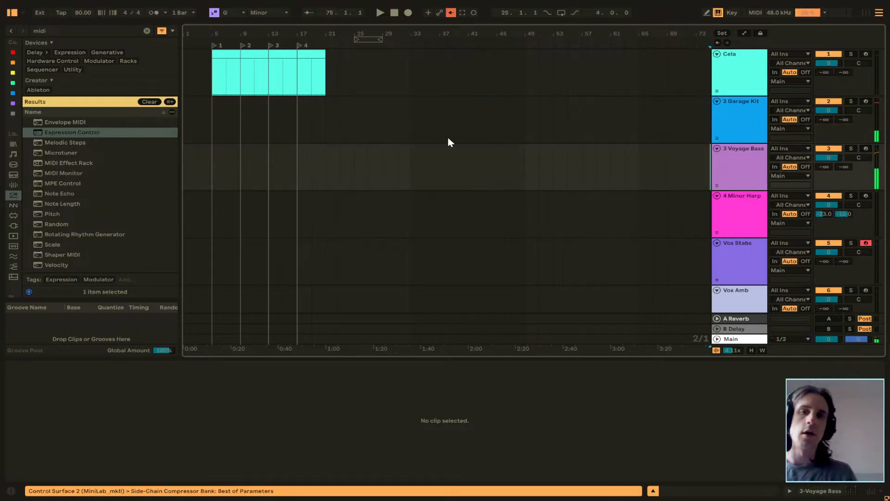
left_click(440, 132)
left_click(384, 120)
left_click(410, 122)
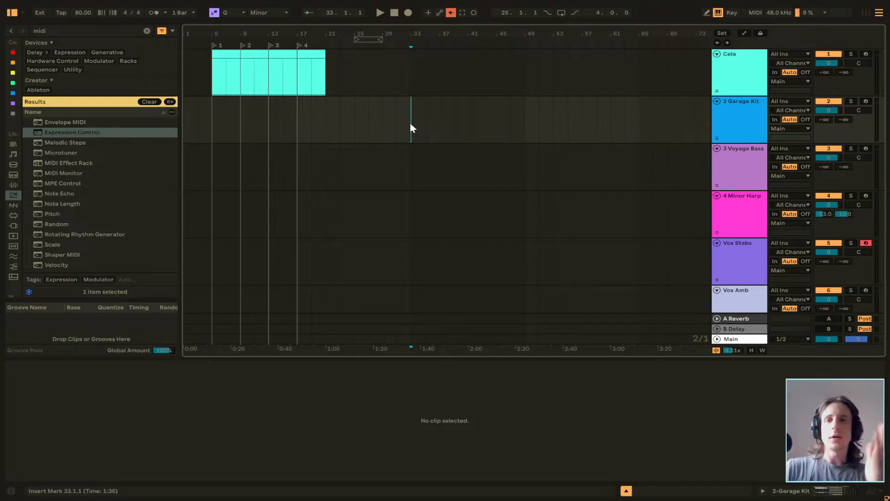
left_click(327, 73)
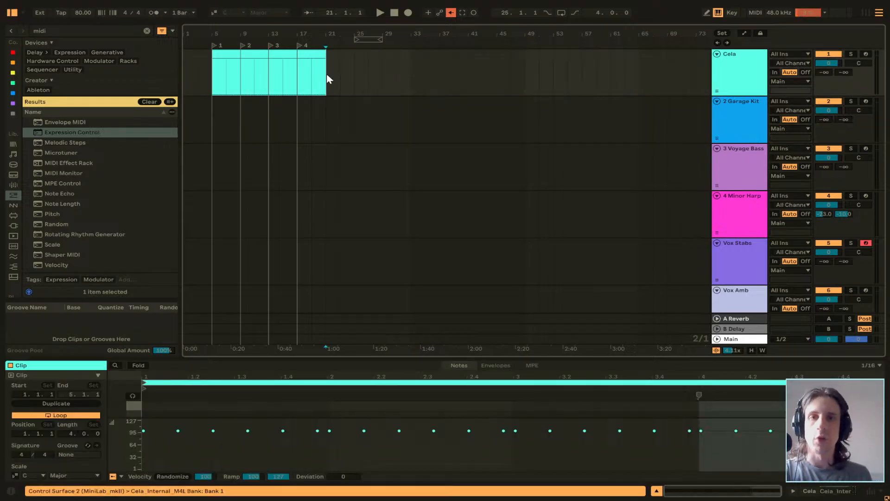
left_click(381, 109)
left_click(354, 99)
left_click(354, 88)
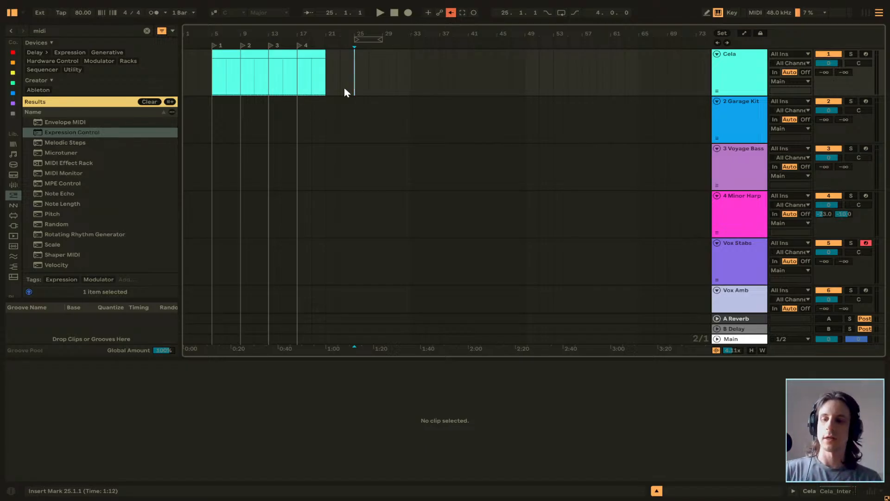
In the Session view, audition Vox Amb's scene 4 clip alone, launch all of scene 4 with it, and stop playback.
key("Tab")
left_click(426, 77)
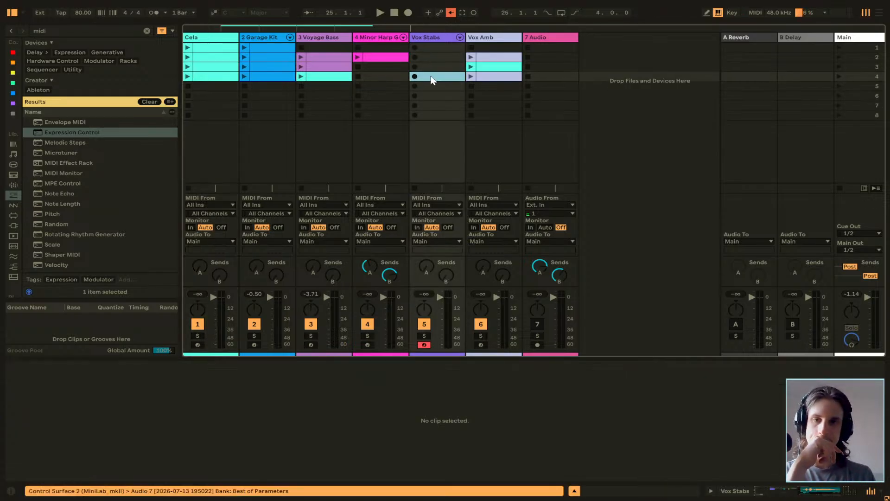
left_click(471, 76)
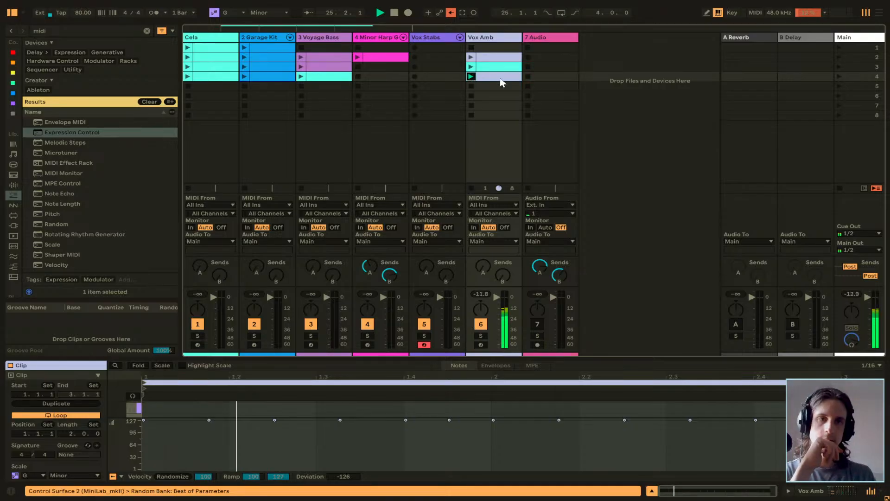
left_click(862, 76)
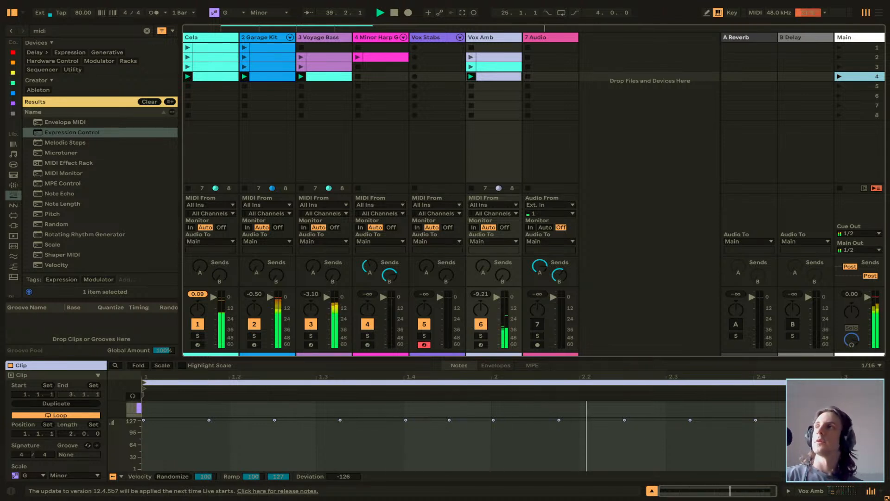
left_click(497, 120)
key("space")
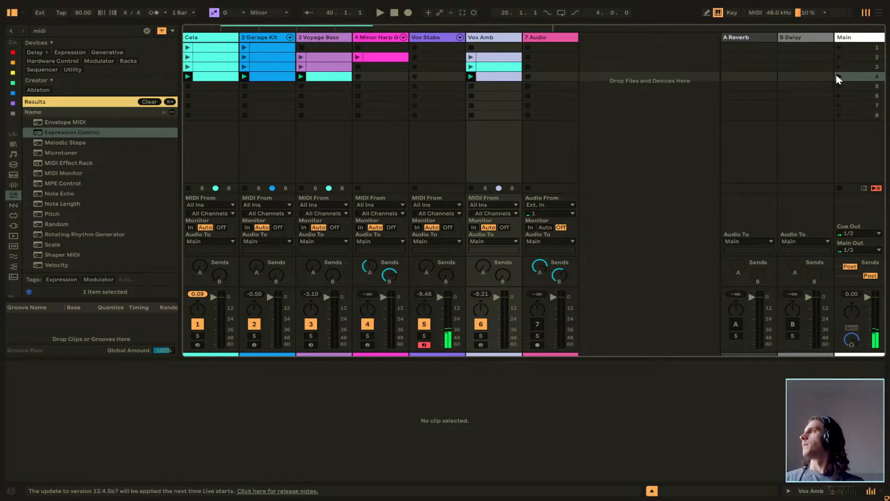
Relaunch Vox Amb's scene 4 clip to audition it with the other scene 4 clips, and stop playback.
left_click(470, 77)
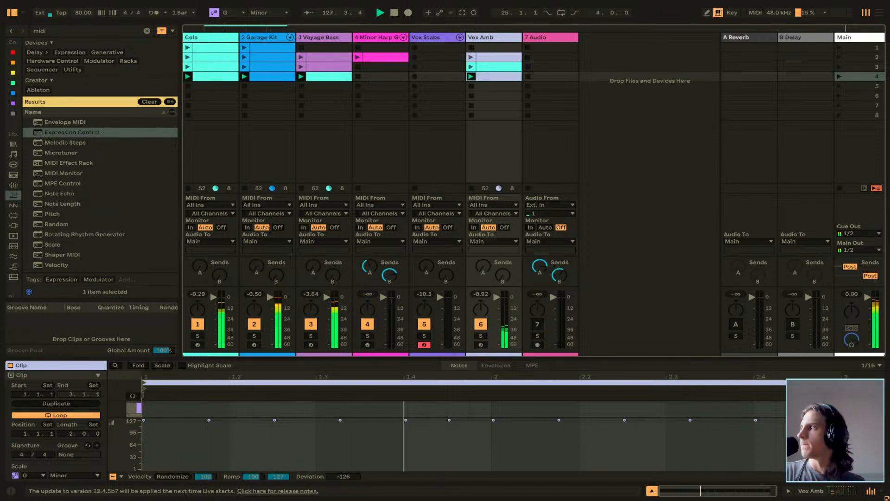
left_click(471, 131)
key("space")
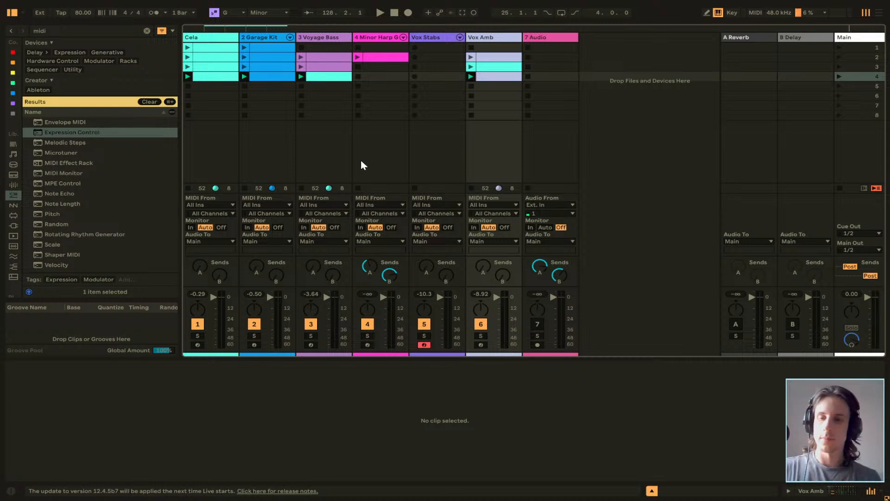
Switch to the Arrangement and place the insert mark at bar 1 on the Cela track.
left_click(447, 141)
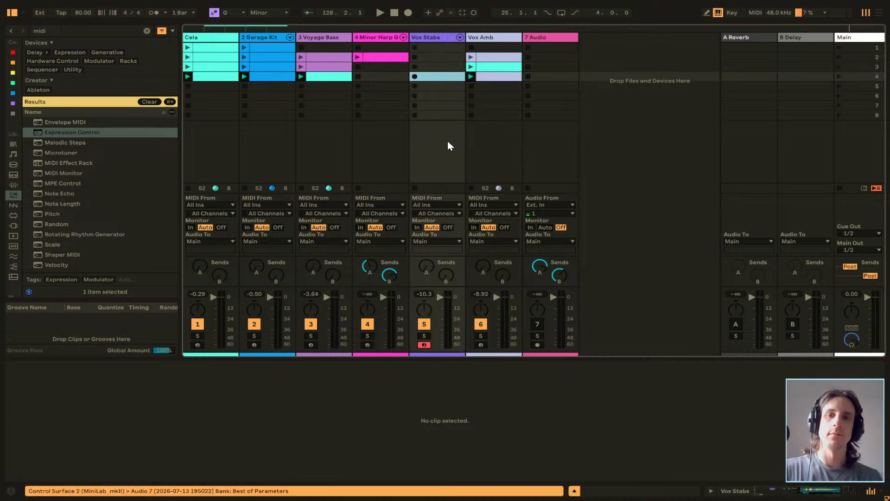
key("Tab")
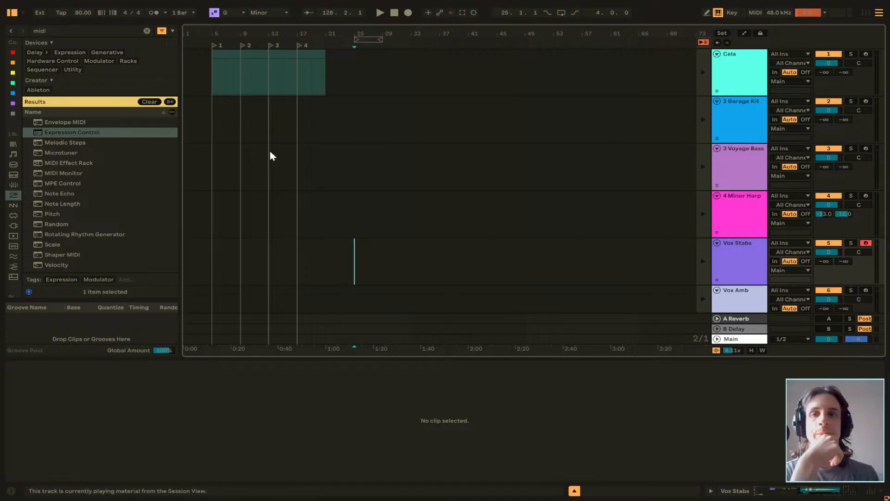
left_click(200, 116)
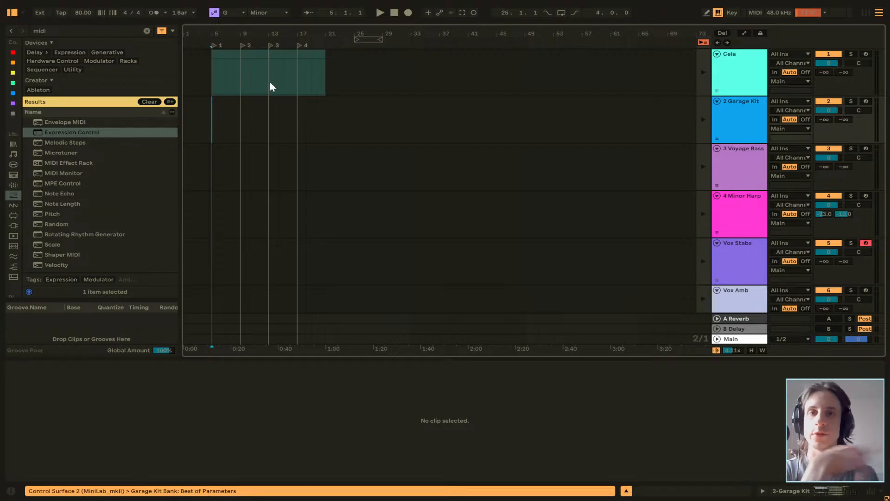
scroll(665, 160, "down", 3)
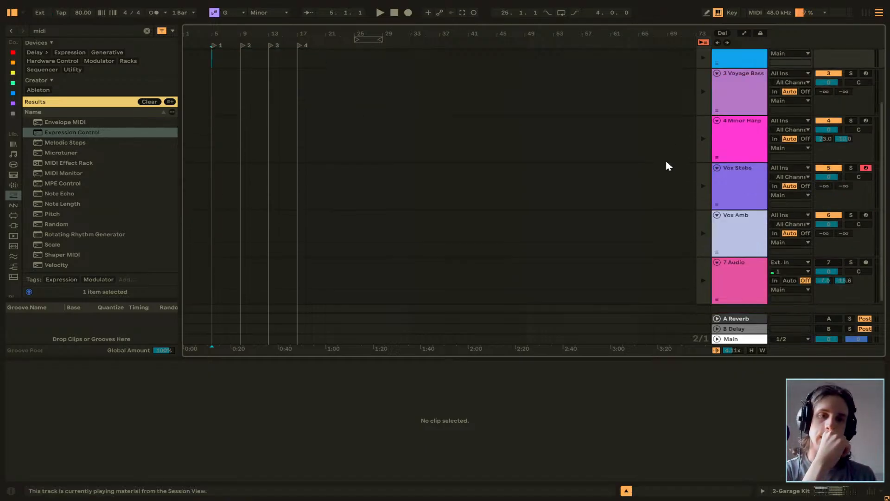
scroll(663, 157, "up", 3)
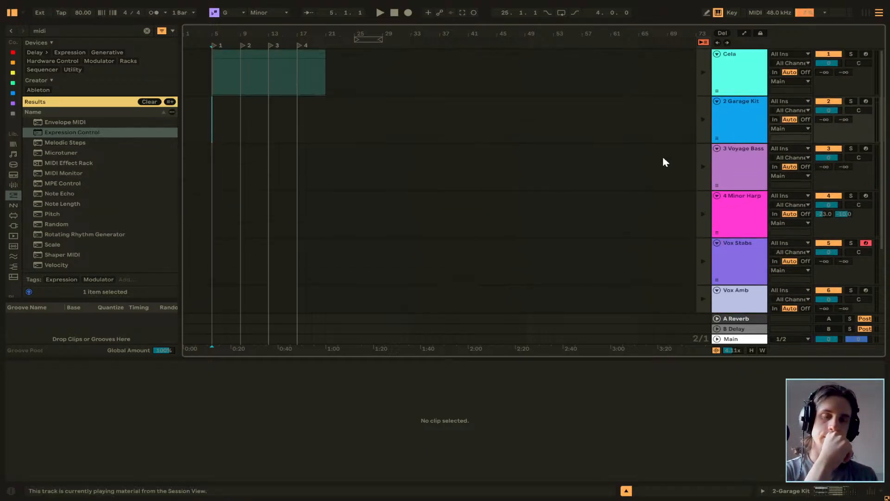
left_click(184, 76)
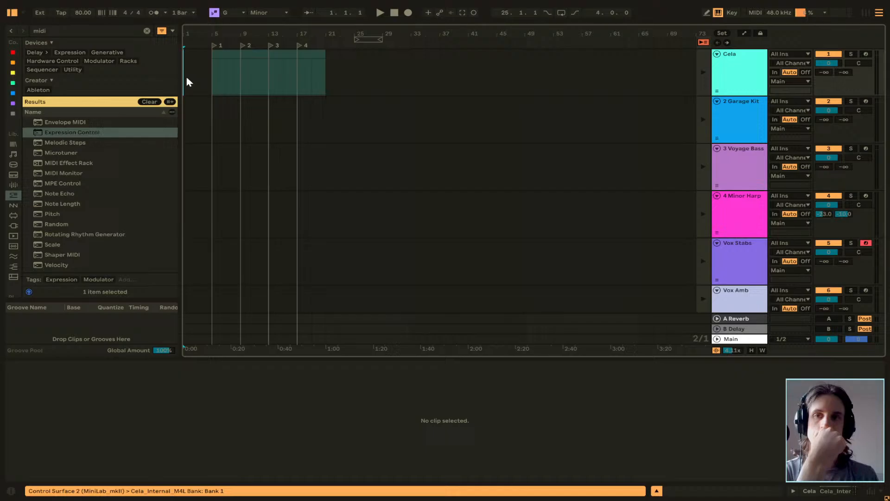
Delete the Cela clips between bars 5 and 21 from the Arrangement.
left_click(223, 50)
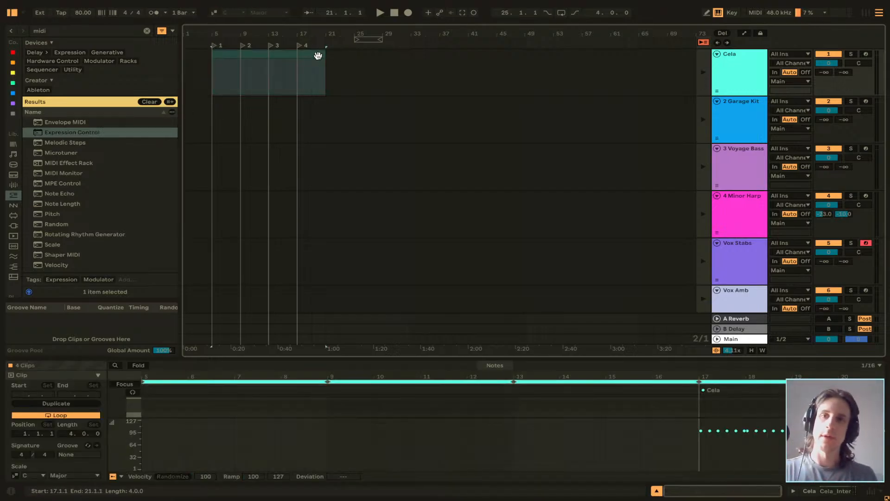
key("Delete")
left_click(241, 55)
Delete locators 1, 2, 3 and 4 from the Arrangement timeline.
right_click(218, 47)
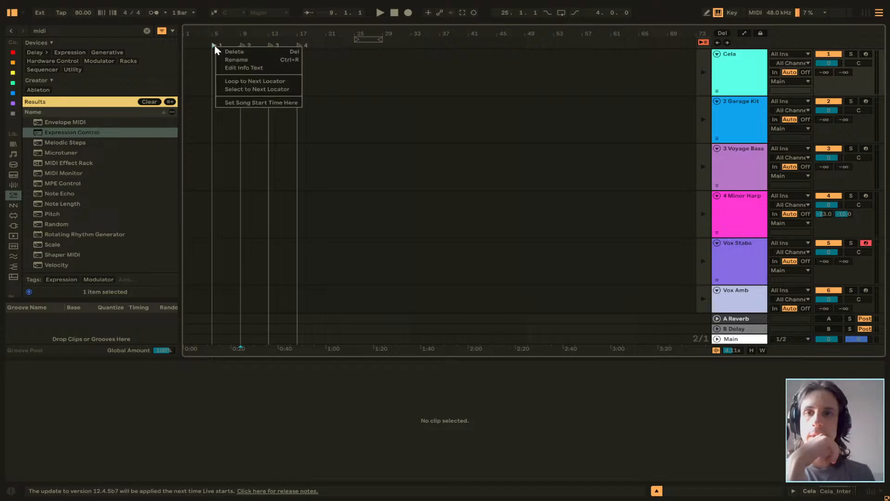
left_click(224, 52)
right_click(241, 48)
left_click(244, 52)
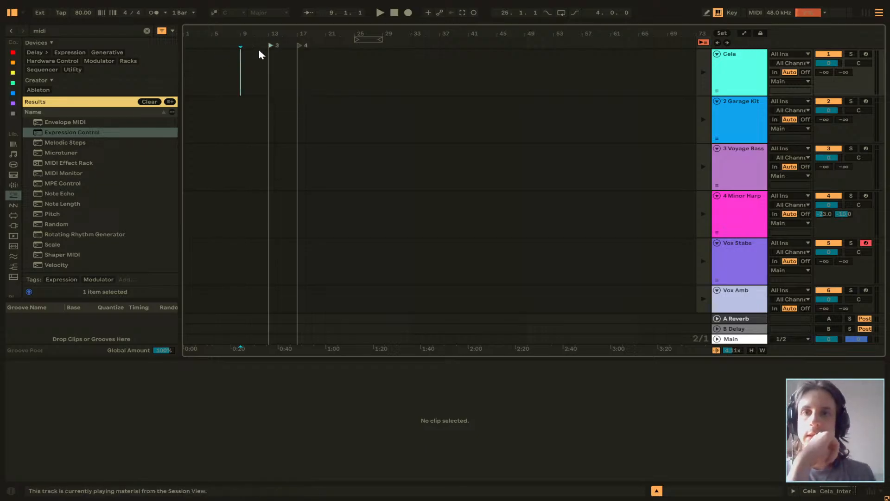
right_click(269, 47)
left_click(281, 52)
right_click(298, 48)
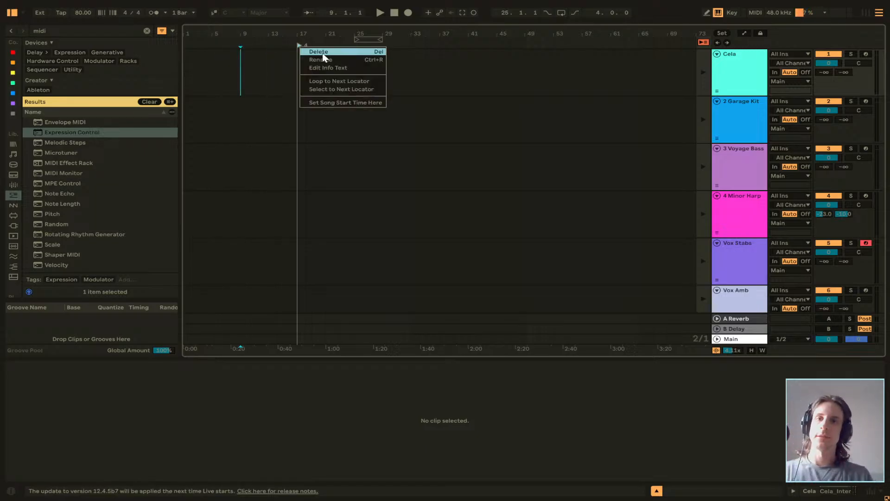
left_click(311, 52)
Place the Arrangement insert mark at bar 1 and stop the active Session clips by launching the empty scene 7.
left_click(183, 90)
key("Tab")
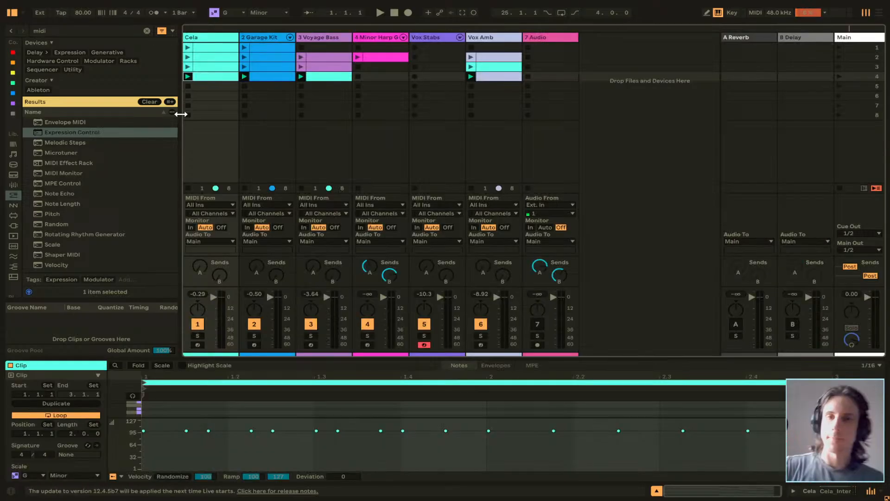
left_click(219, 154)
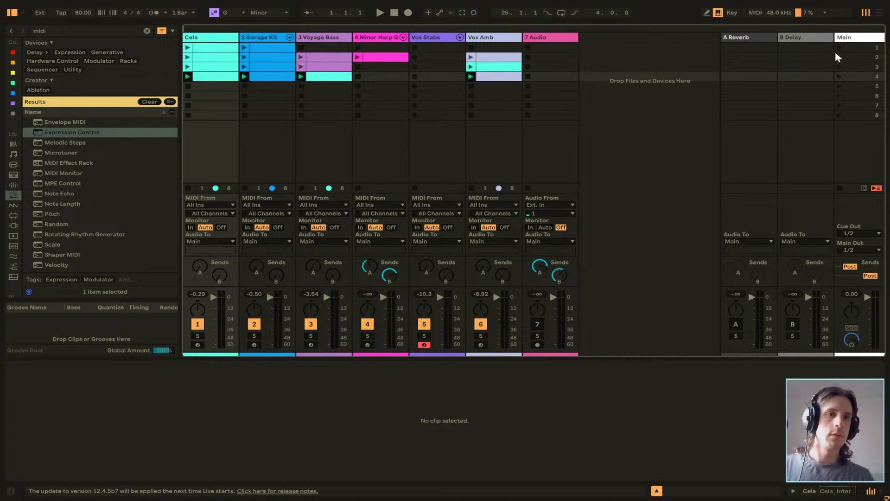
left_click(840, 106)
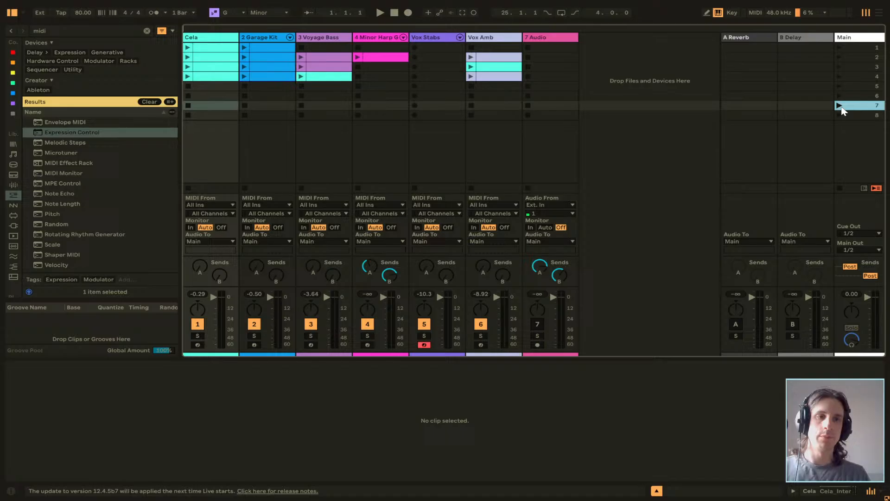
Select Cela's scene 1 clip in the Session view and show the Cela track's device chain.
left_click(558, 48)
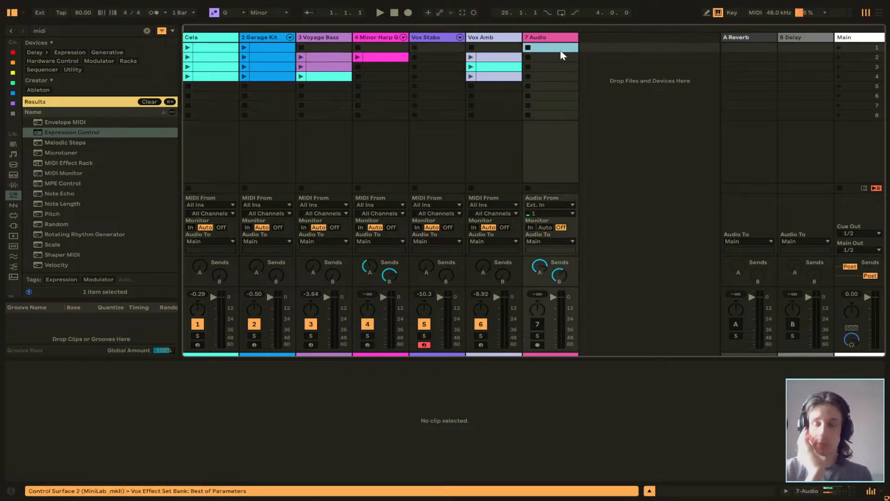
left_click(218, 47)
key("Tab")
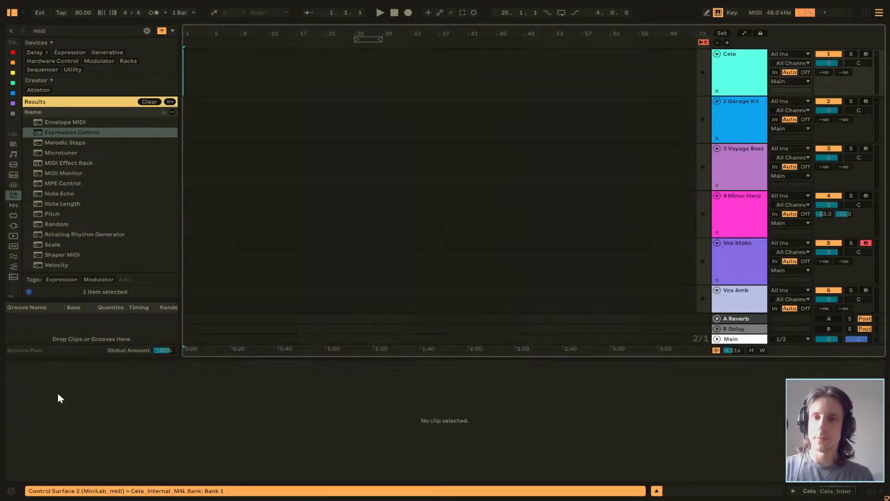
key("Tab")
key("shift+Tab")
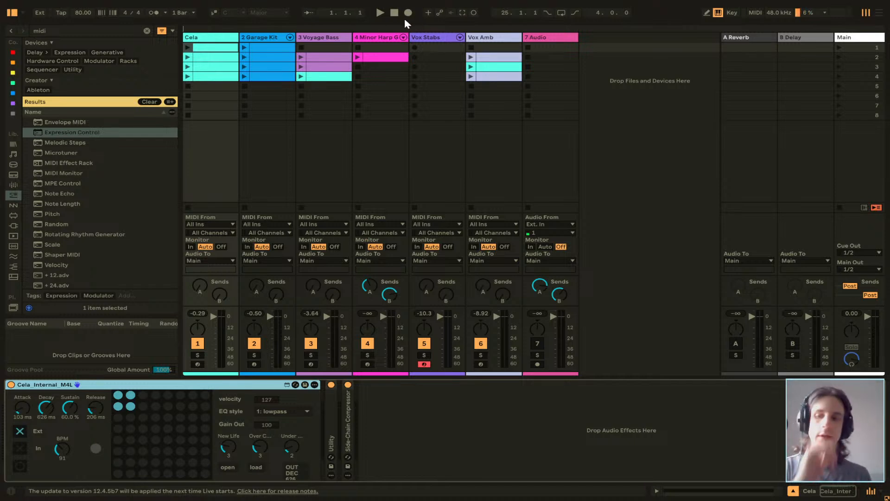
key("shift+Tab")
key("shift+Tab")
key("Tab")
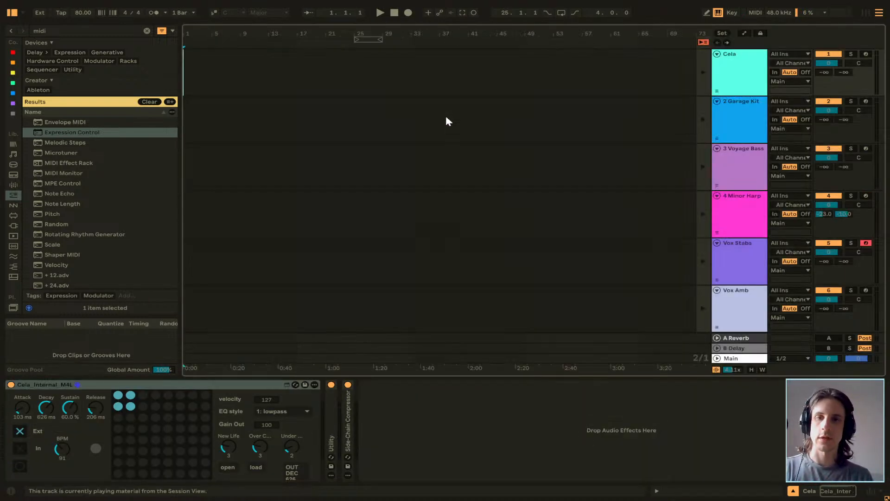
key("Tab")
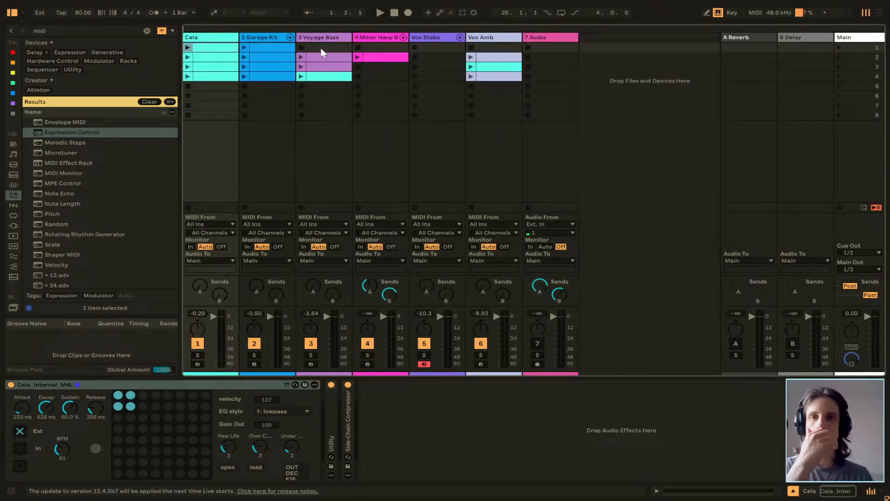
Start recording into the Arrangement, launch Cela's scene 1 clip alone, and bring in all of scene 1 at bar 11.
left_click(408, 14)
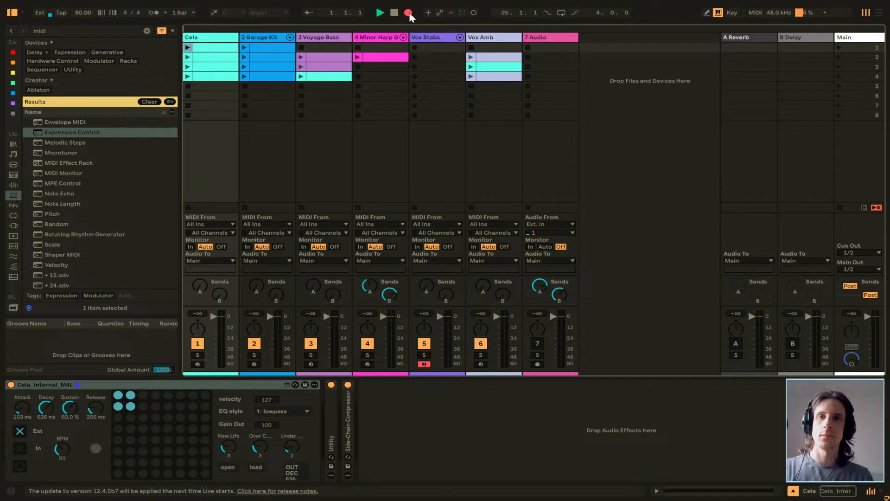
left_click(189, 49)
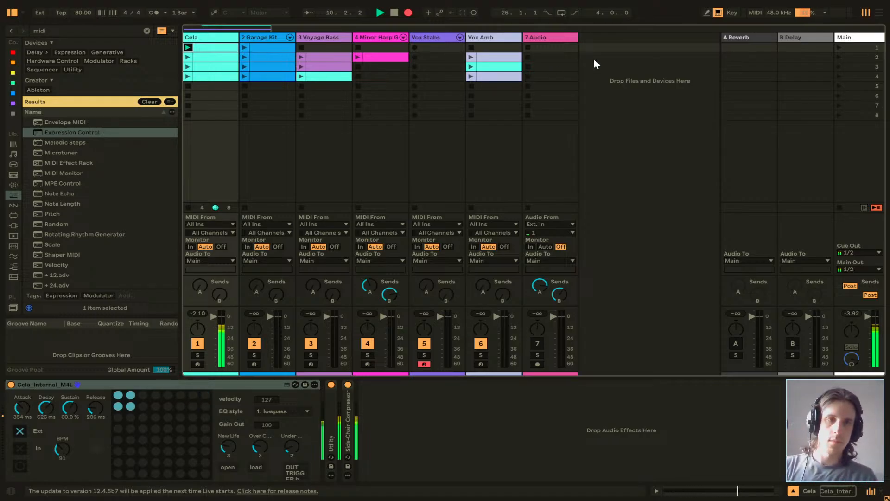
left_click(838, 47)
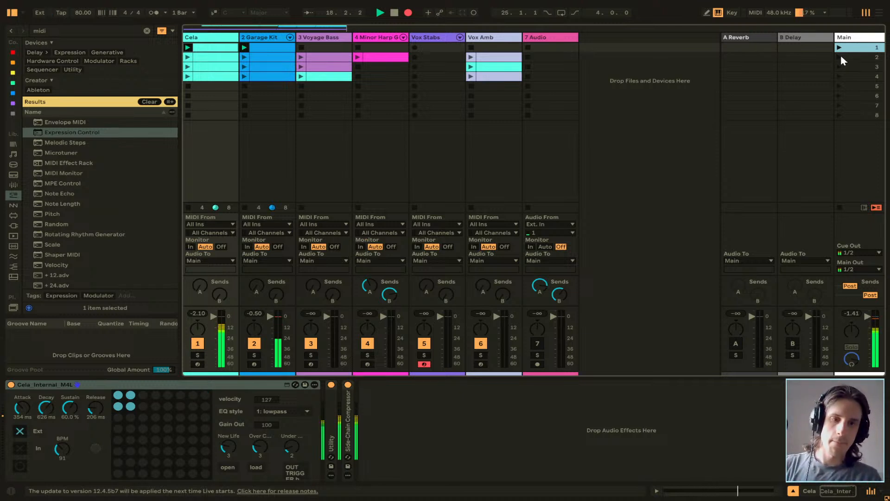
Continue the recording by launching scenes 2, 3, 4, 2 and 3 at bars 19, 43, 71, 87 and 111, and stop the transport.
left_click(839, 57)
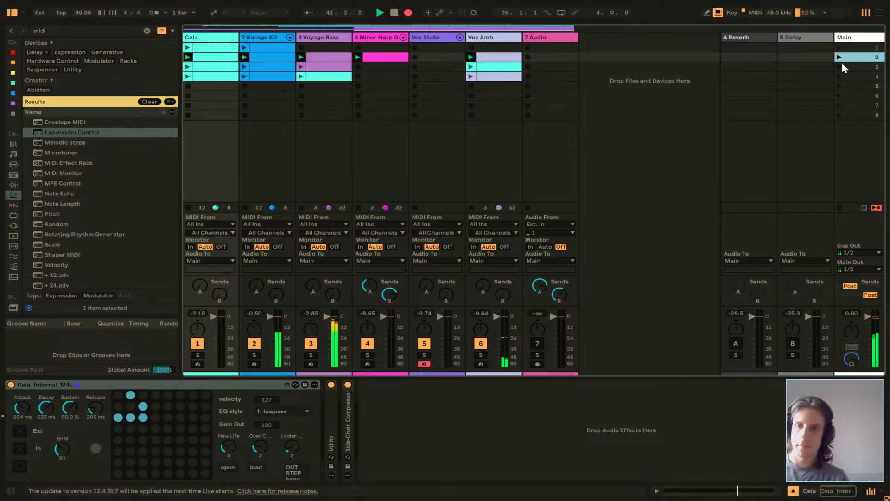
left_click(841, 67)
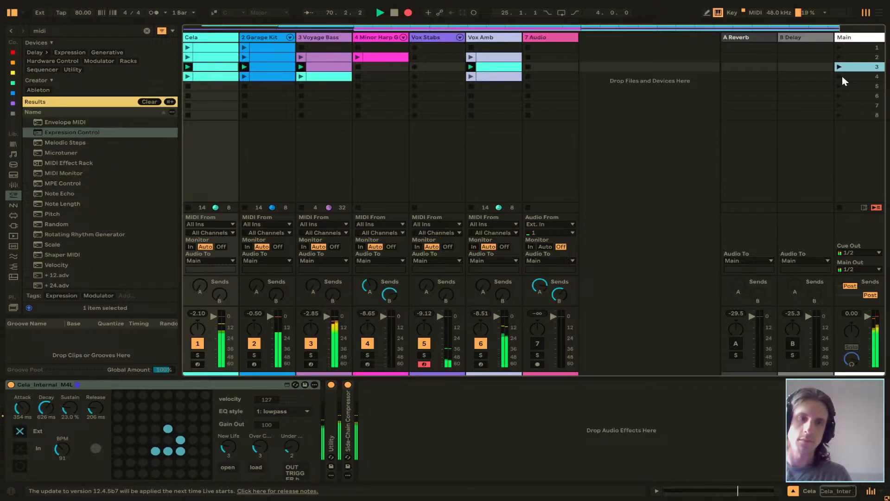
left_click(842, 76)
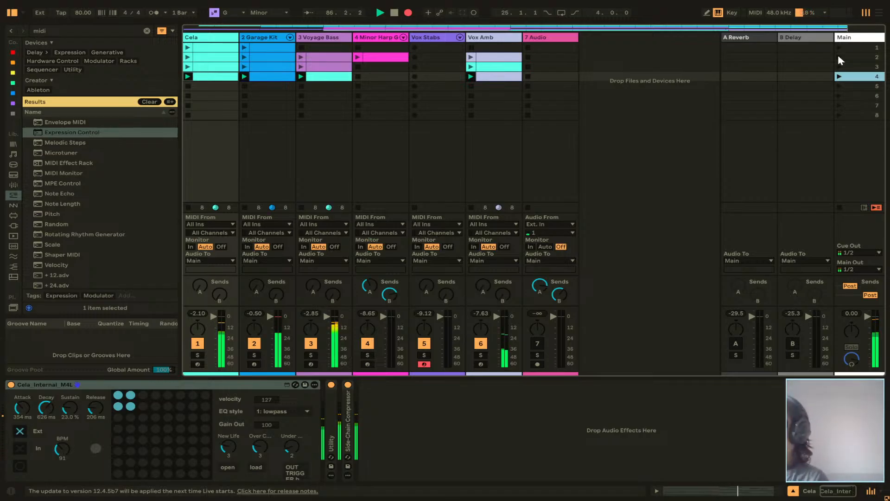
left_click(838, 57)
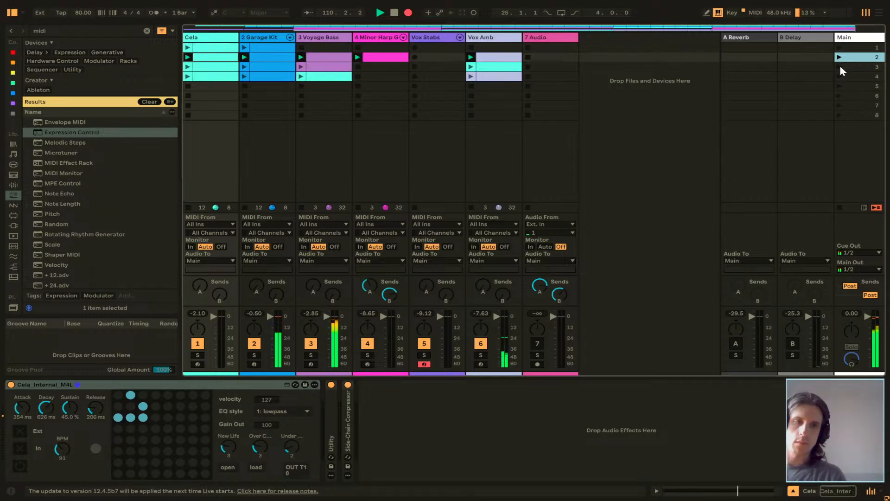
left_click(840, 69)
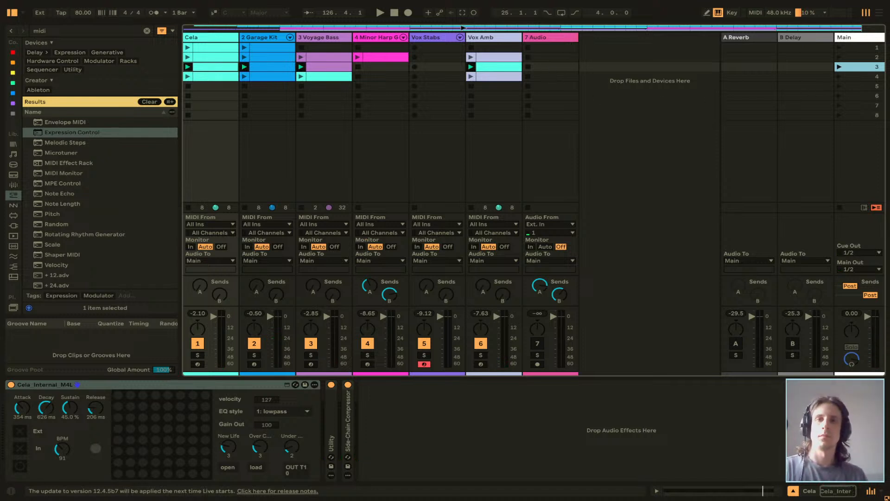
key("space")
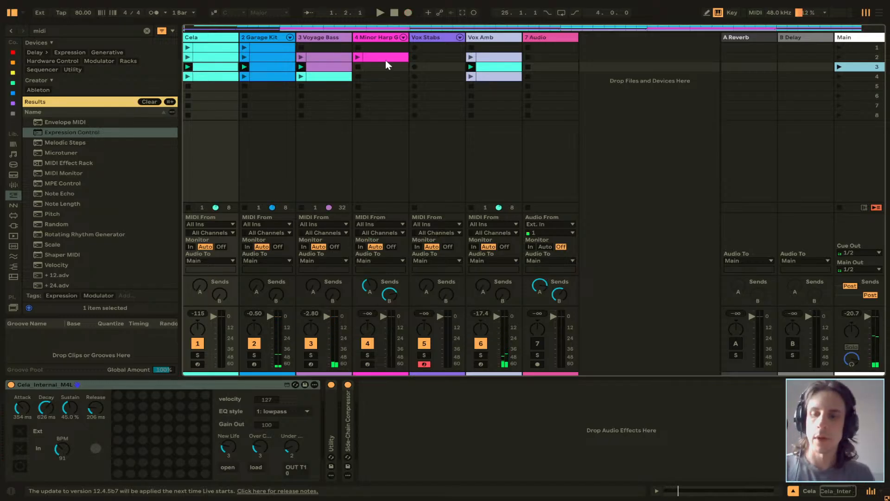
Review the recorded clips across all tracks in the Arrangement and start playback with the insert mark at bar 3 on Cela.
key("Tab")
scroll(290, 154, "right", 10)
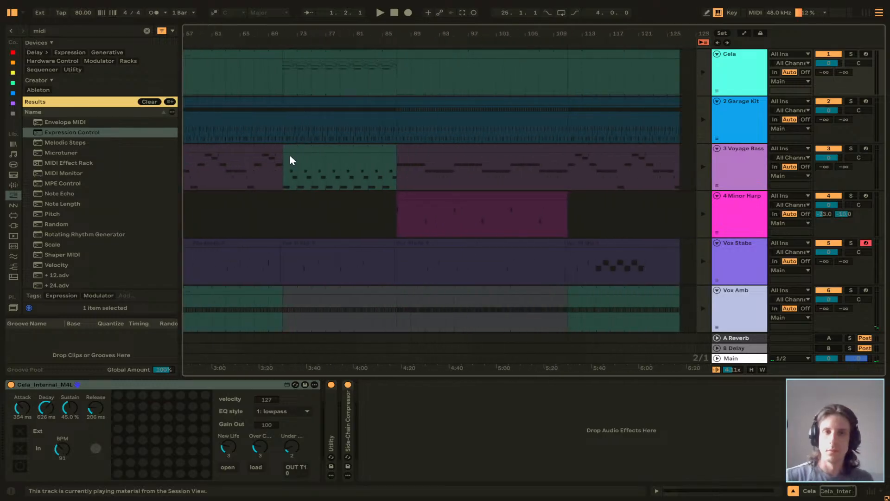
scroll(289, 158, "left", 10)
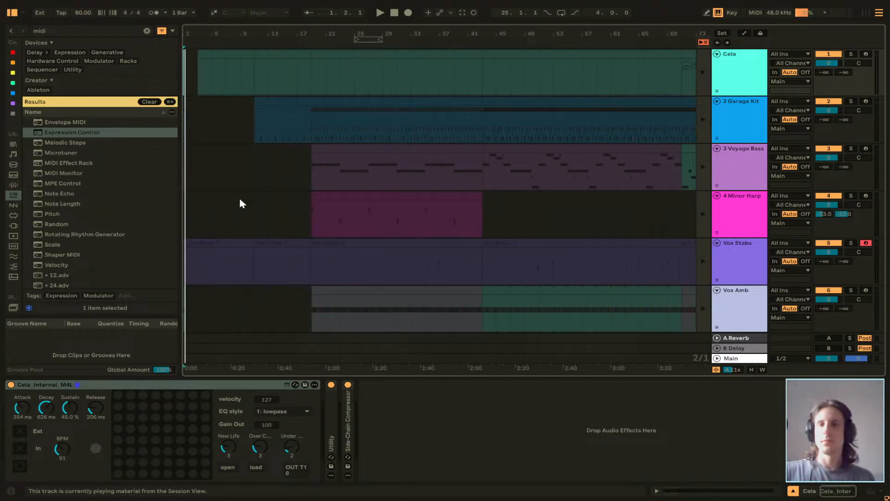
left_click(197, 64)
key("space")
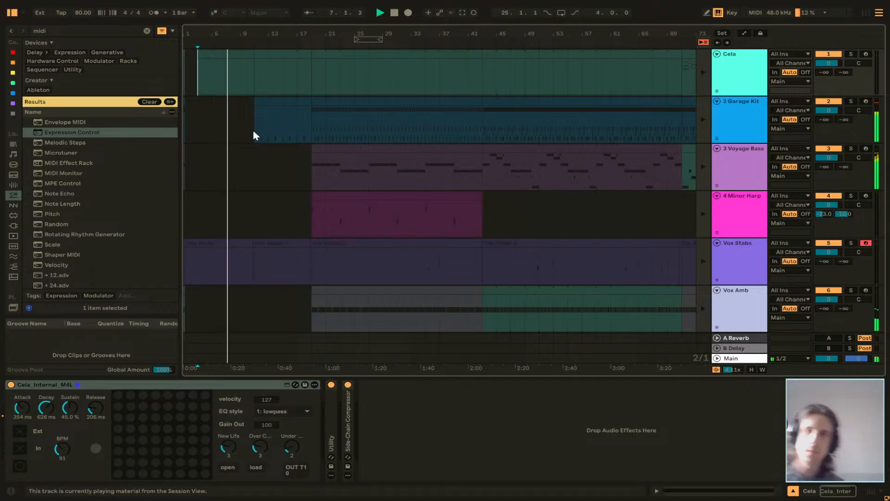
scroll(250, 174, "down", 3)
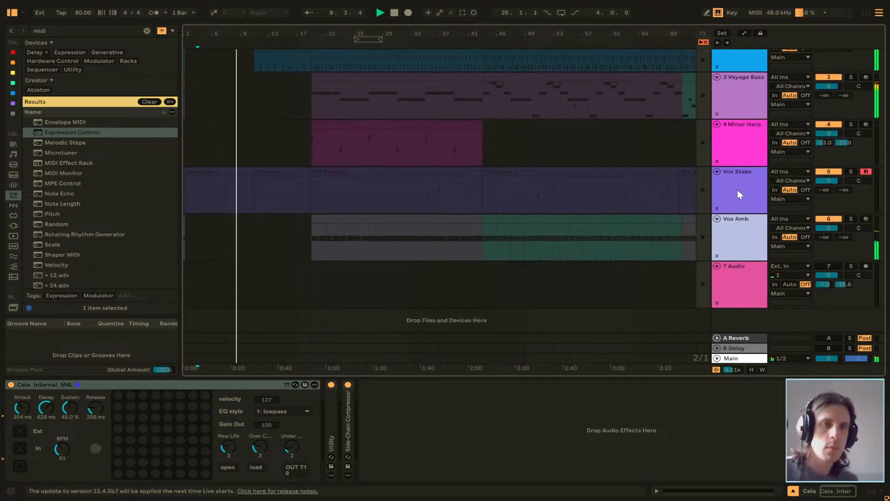
scroll(622, 209, "up", 3)
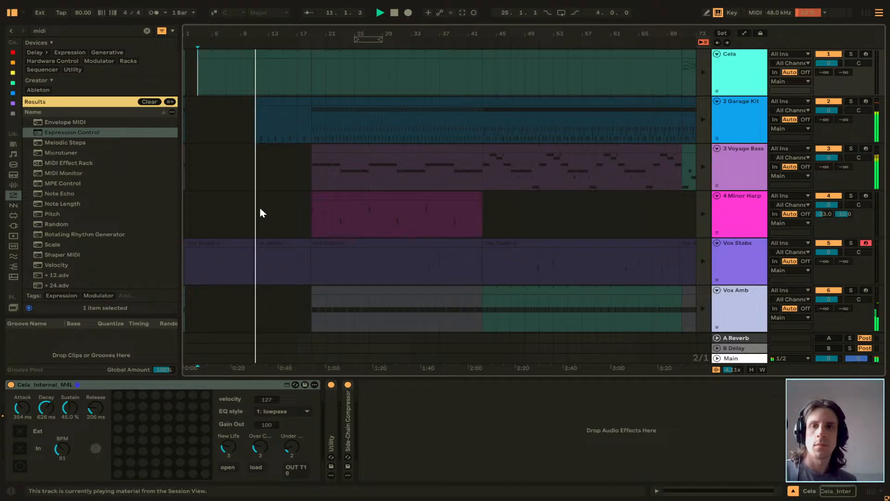
Place the insert mark at bar 13 on Voyage Bass, stop playback, return all tracks to Arrangement playback, and play from there.
left_click(237, 52)
left_click(263, 180)
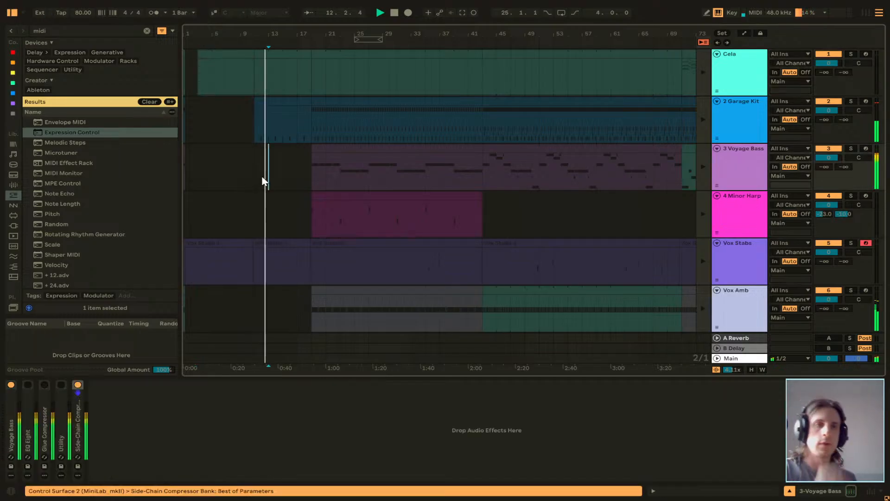
key("space")
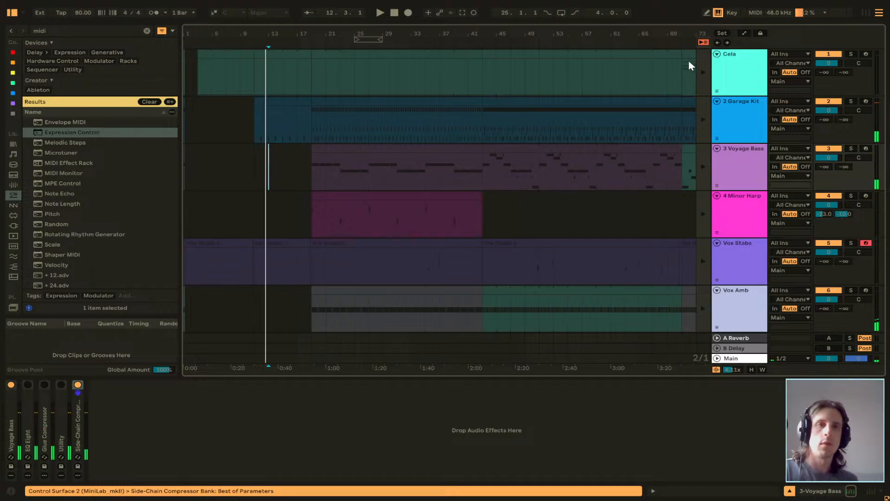
left_click(704, 43)
key("space")
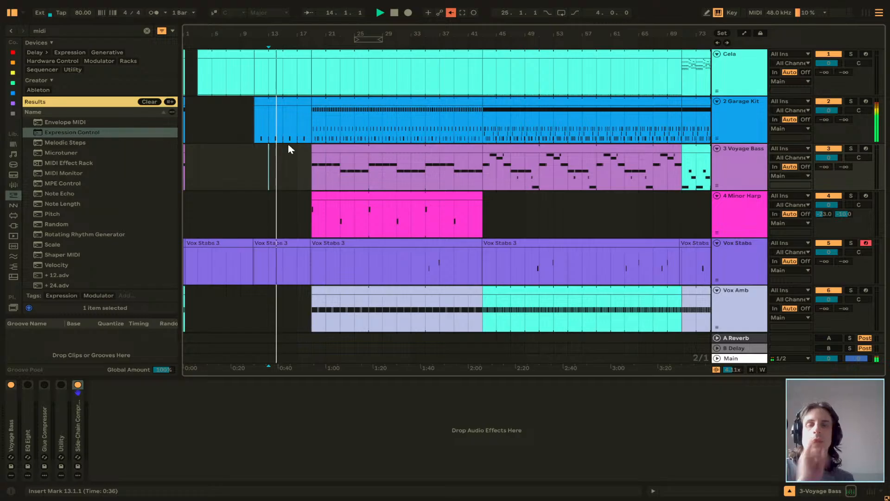
Delete the stray clip slivers at bar 1 on the Vox Amb and Voyage Bass tracks, and place the insert mark at bar 3.
scroll(303, 81, "down", 3)
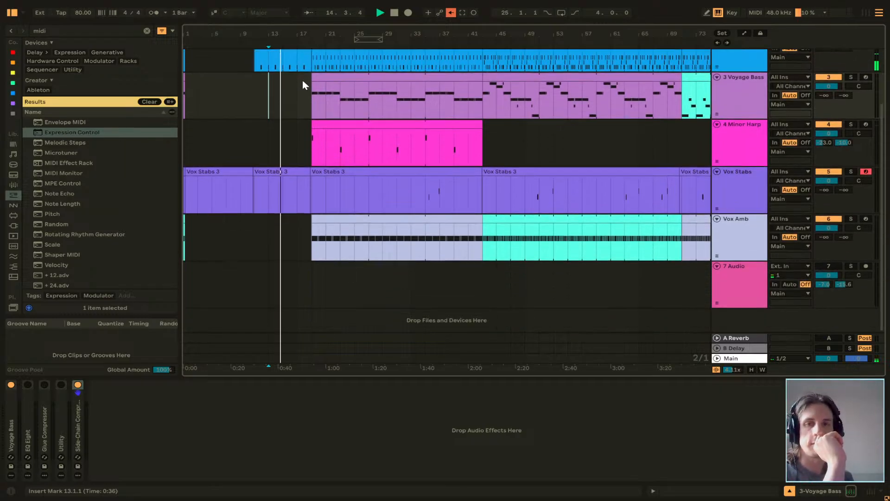
left_click_drag(212, 229, 161, 219)
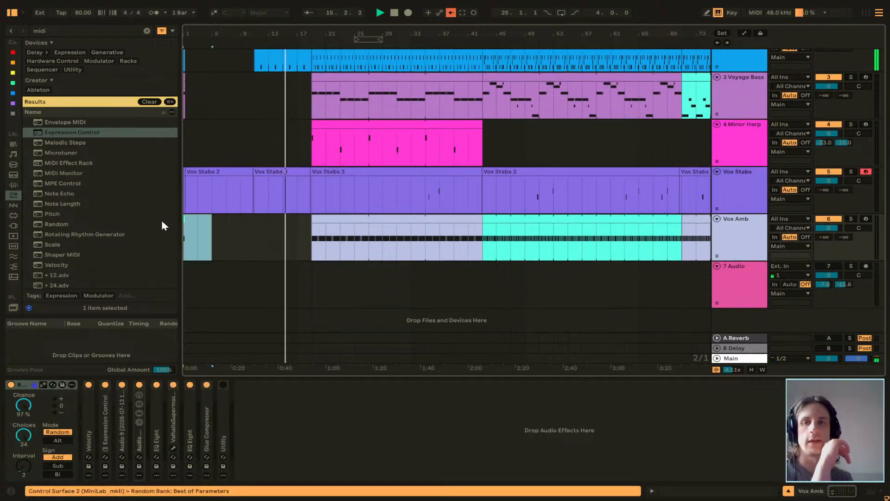
scroll(211, 110, "up", 3)
mouse_move(191, 160)
left_mouse_down()
mouse_move(171, 61)
mouse_move(205, 139)
left_mouse_up()
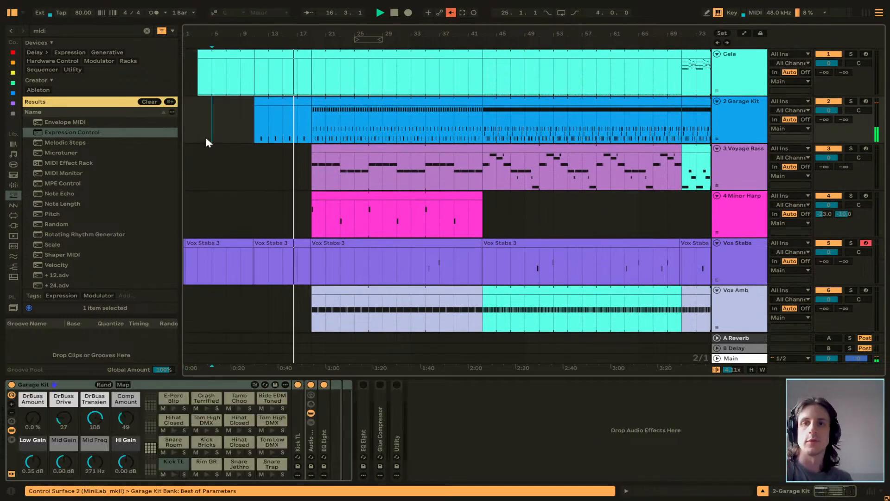
left_click(198, 173)
Recolour the Vox Amb clip in scene 3 to the light lavender of its neighbouring clips, return to the Arrangement and stop playback.
scroll(250, 168, "down", 3)
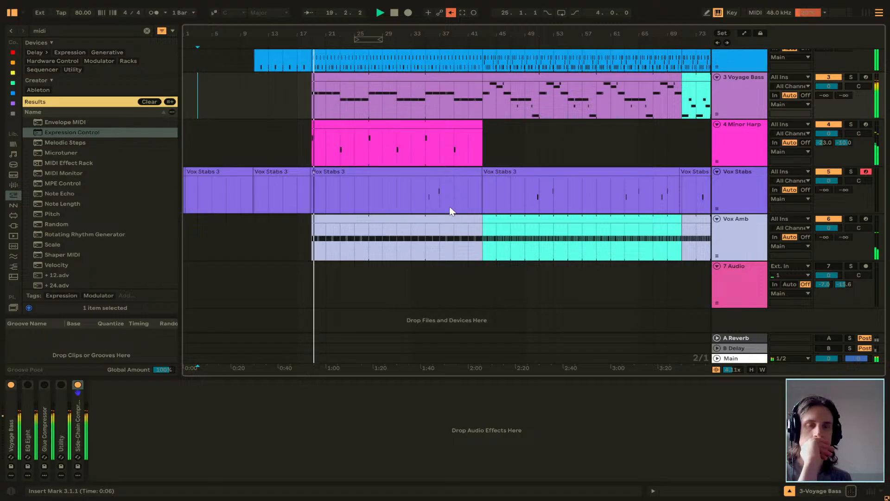
scroll(483, 246, "right", 3)
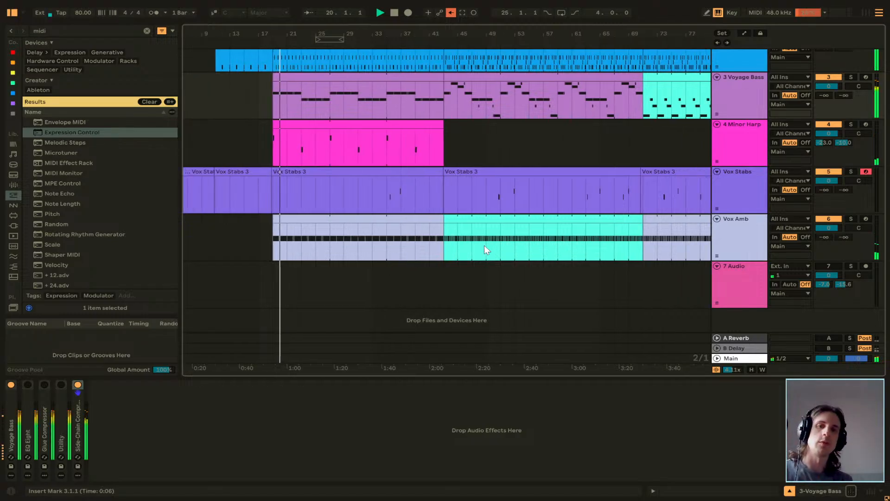
scroll(478, 246, "right", 1)
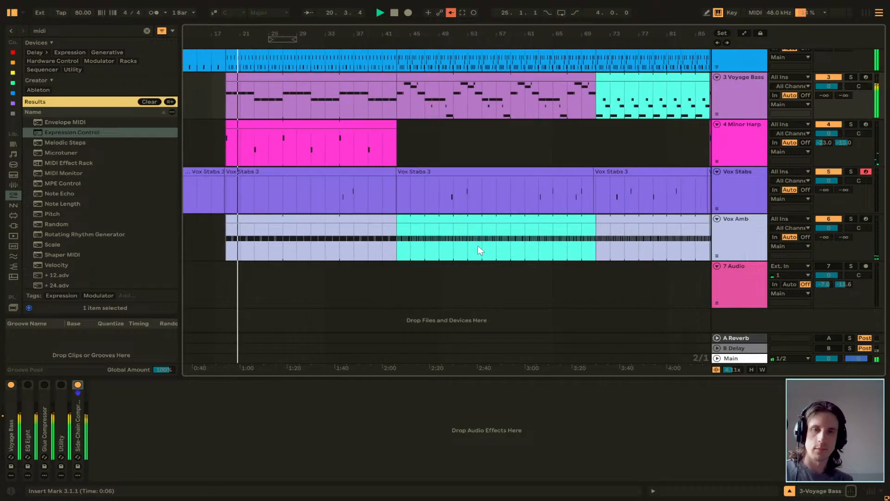
scroll(435, 241, "up", 5)
scroll(435, 246, "down", 5)
key("Tab")
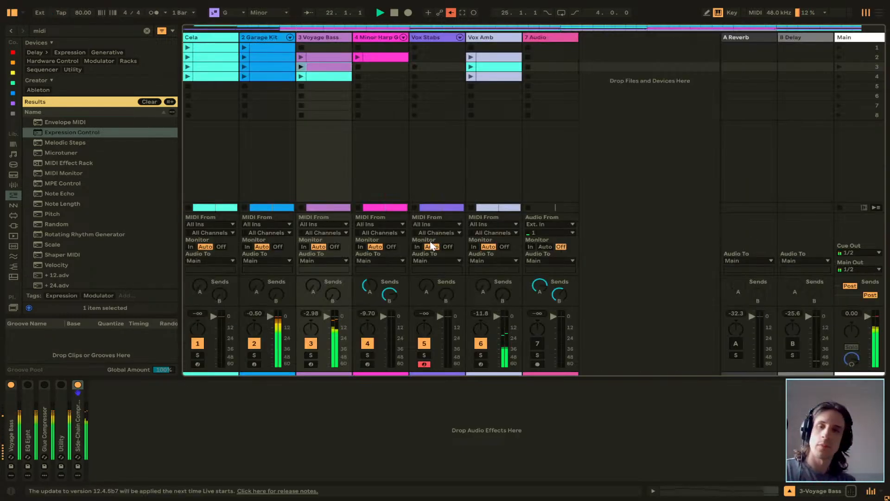
right_click(497, 71)
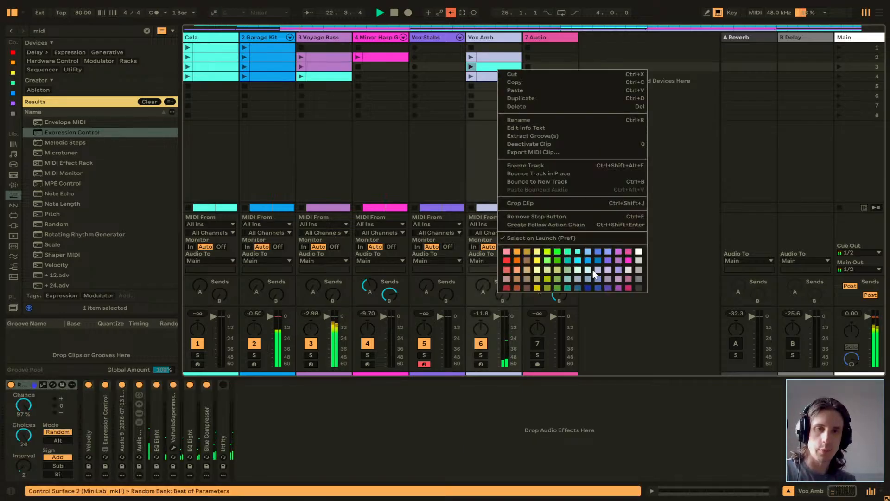
left_click(597, 271)
left_click(500, 97)
key("Tab")
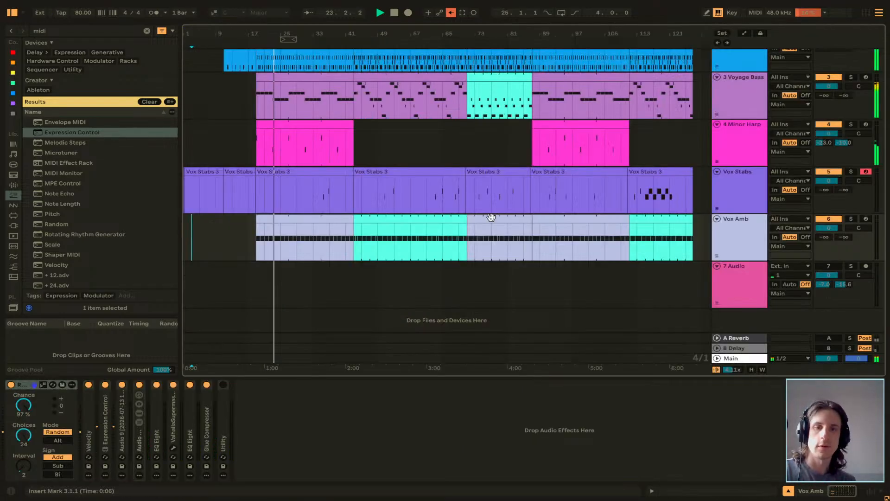
key("space")
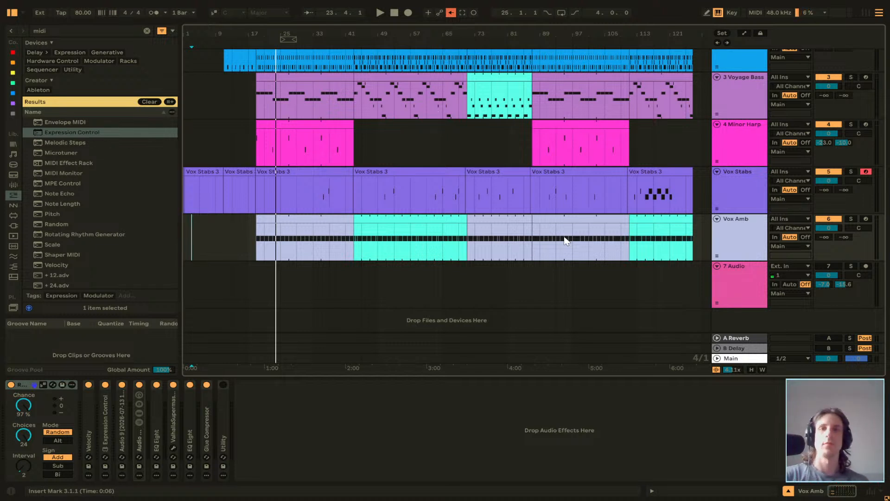
Place the insert mark at bar 37 on the Minor Harp track and listen to the Arrangement from there.
left_click(429, 150)
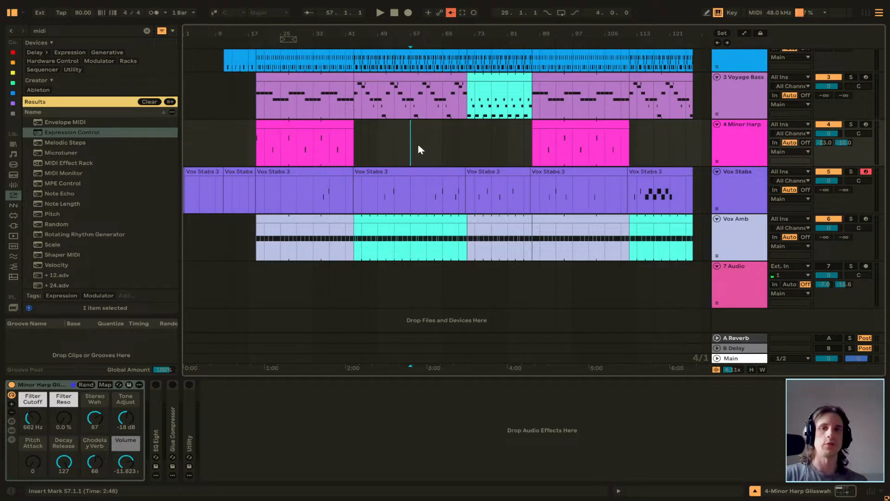
left_click(462, 149)
scroll(463, 154, "up", 2)
scroll(463, 155, "up", 1)
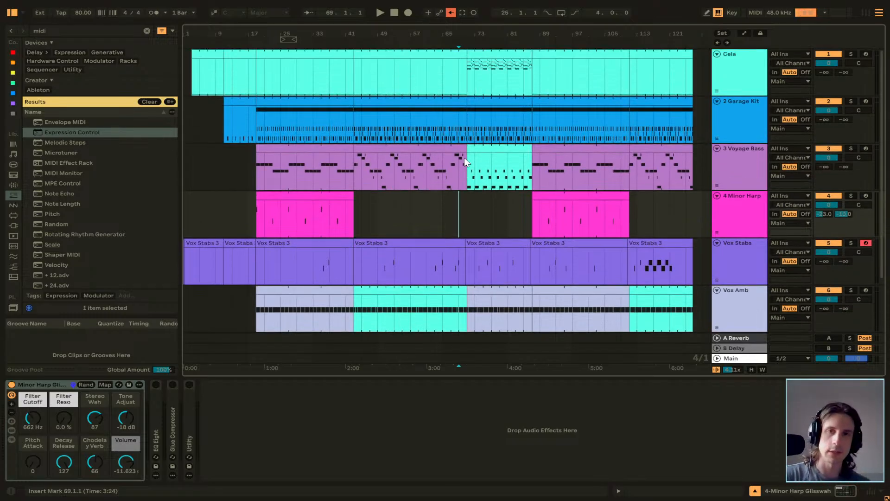
left_click(329, 204)
key("space")
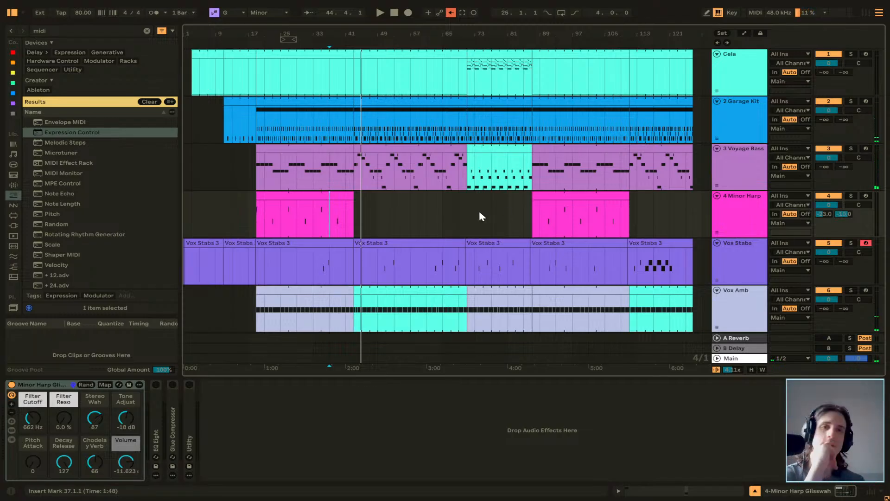
Move the insert mark to the Voyage Bass track at bar 37, replay the passage and stop playback.
left_click(736, 69)
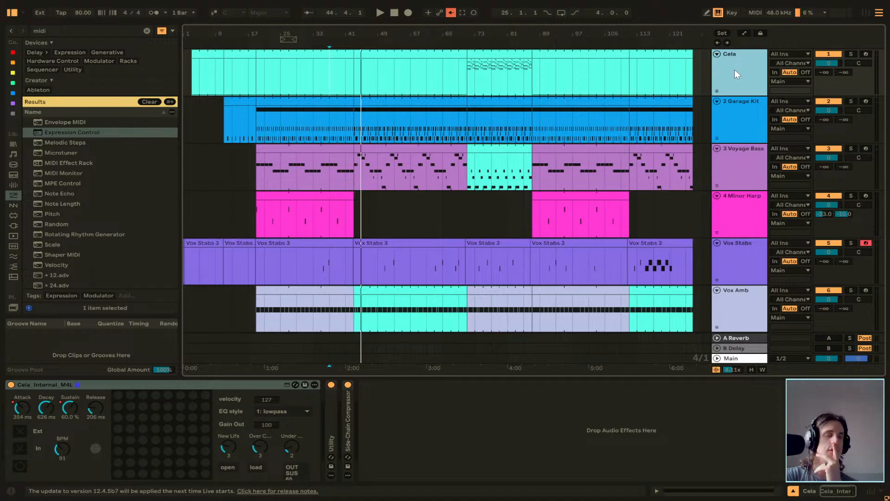
left_click(326, 160)
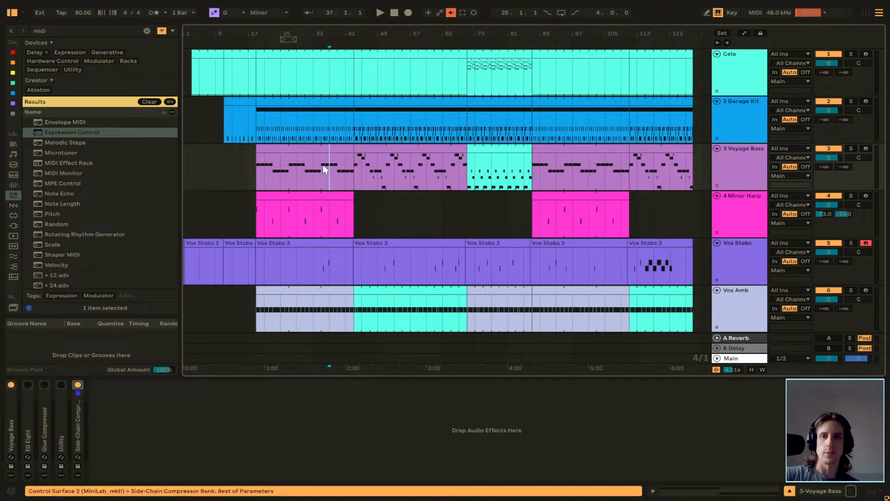
key("space")
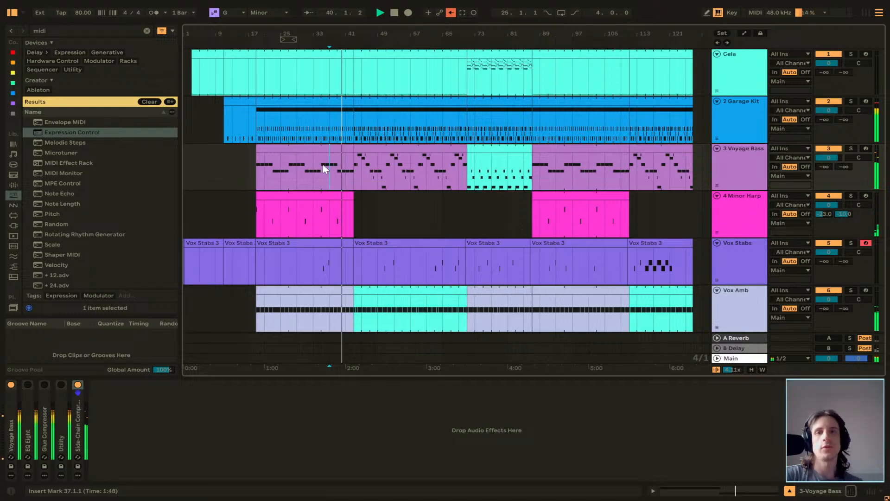
key("space")
Solo the Cela track and audition its recorded parts from bar 19 and from bar 71, then stop playback.
left_click(332, 56)
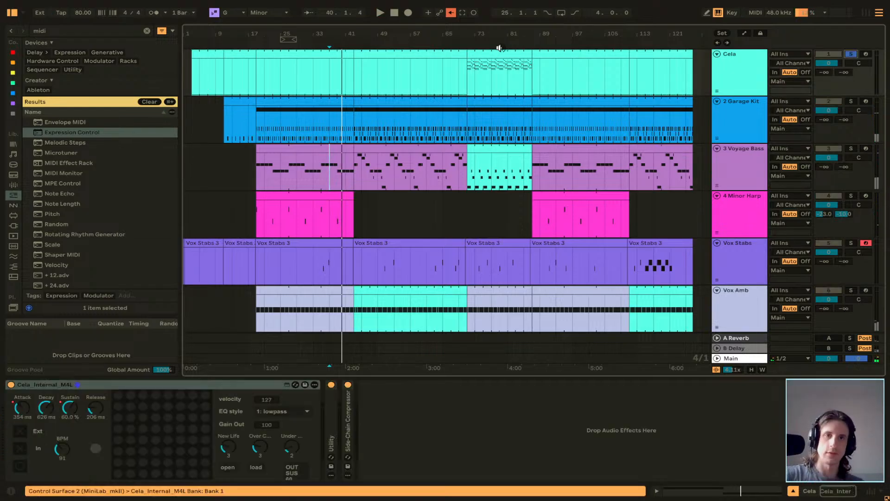
key("space")
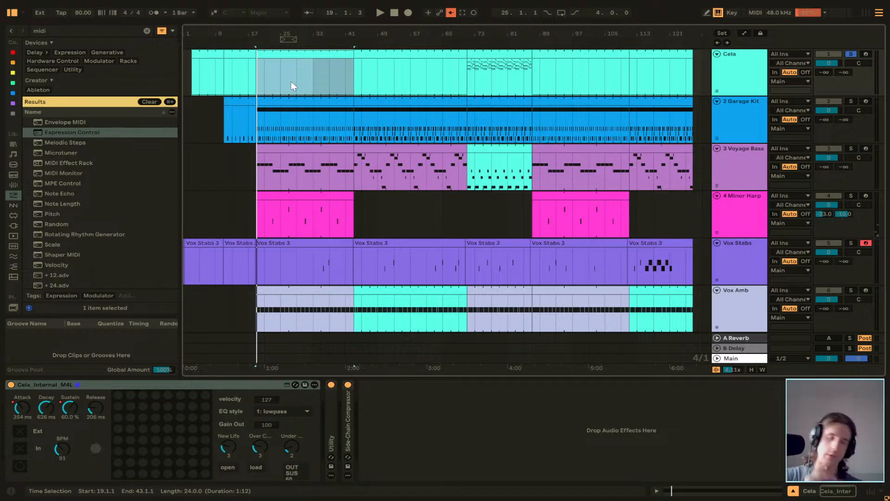
left_click(473, 84)
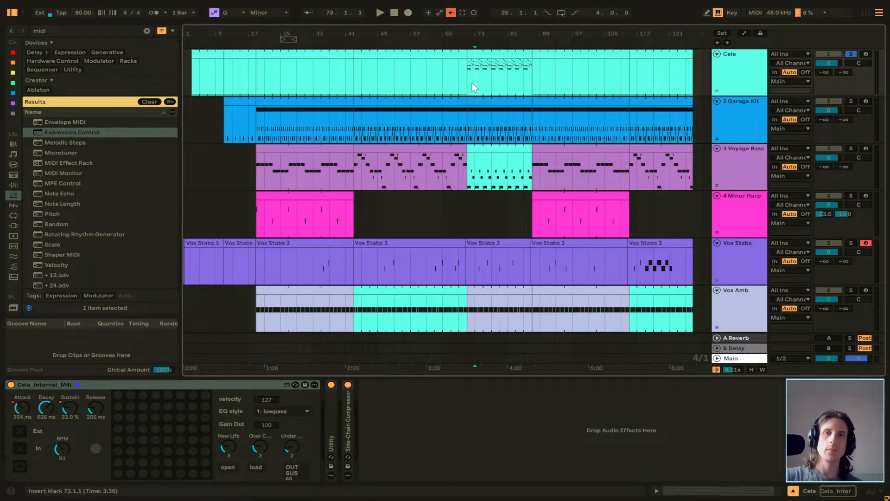
key("space")
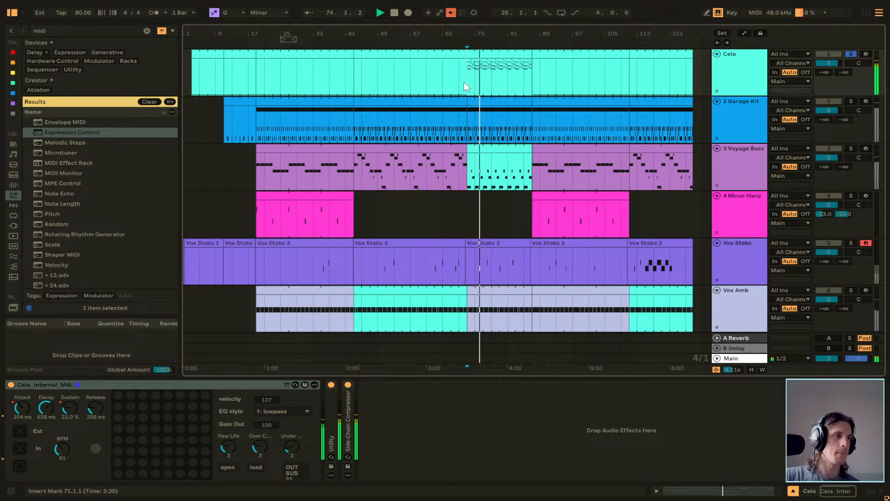
key("space")
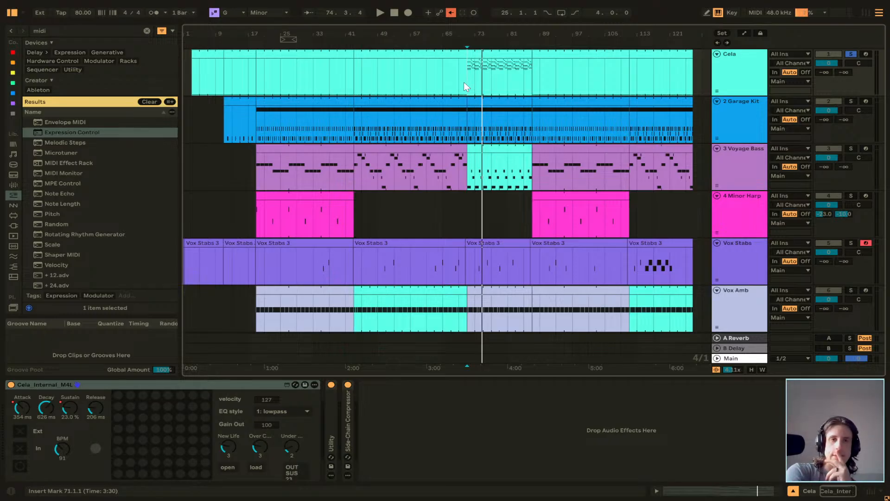
key("Tab")
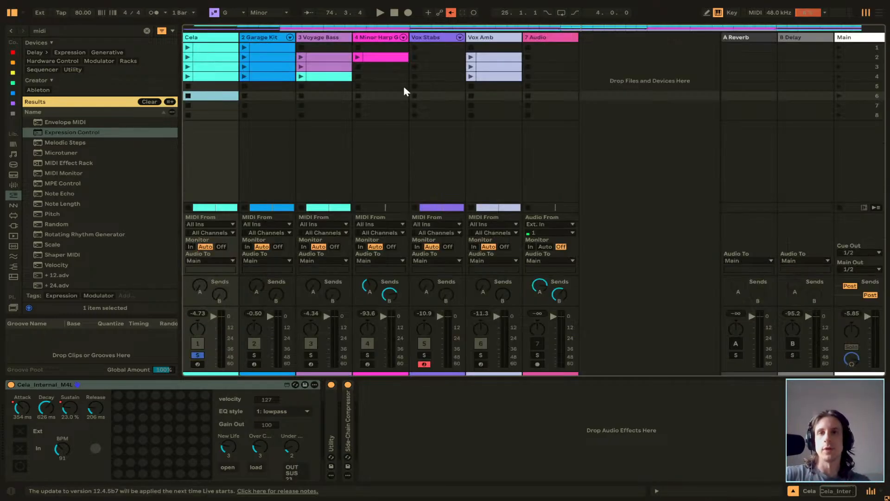
left_click(383, 83)
left_click(373, 124)
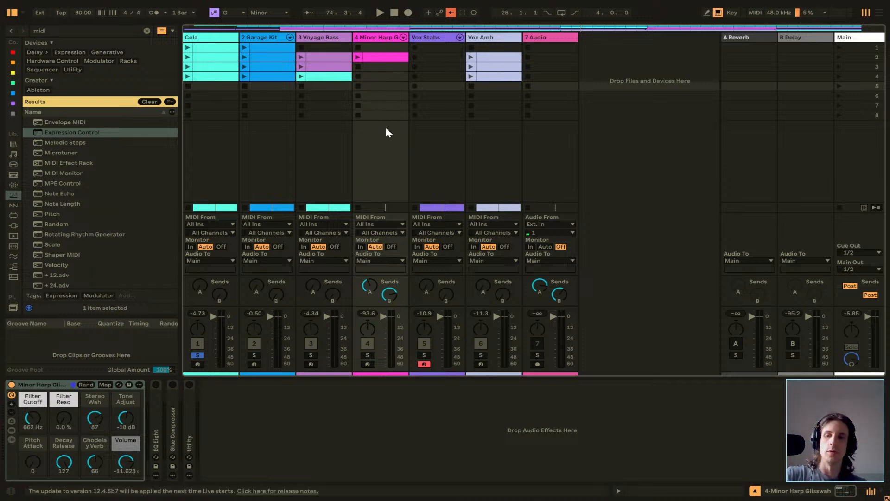
key("Tab")
key("Tab")
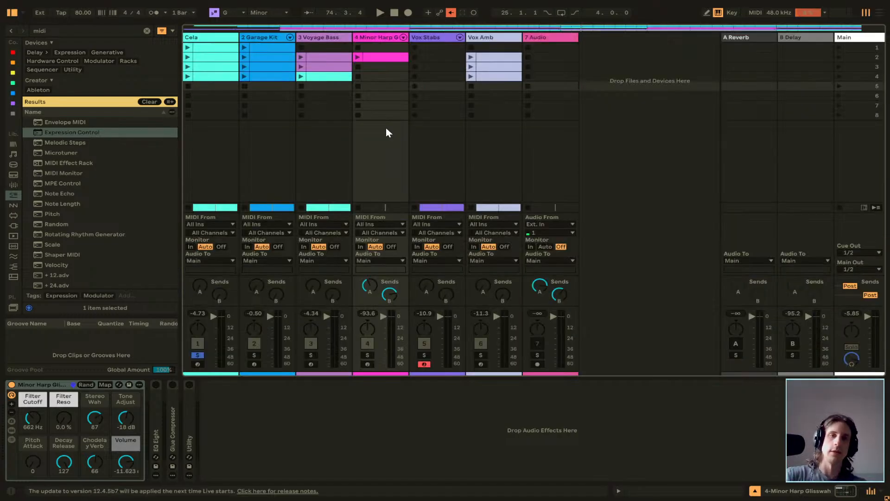
key("Tab")
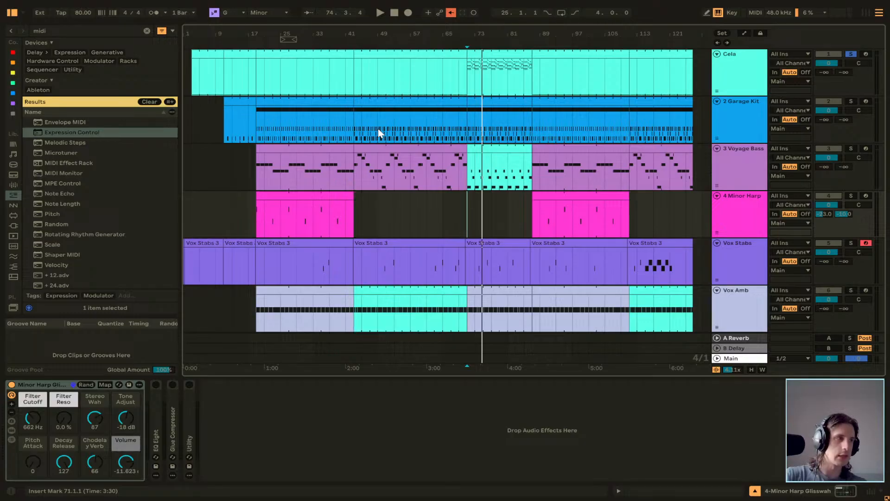
scroll(378, 129, "down", 2)
scroll(377, 128, "up", 2)
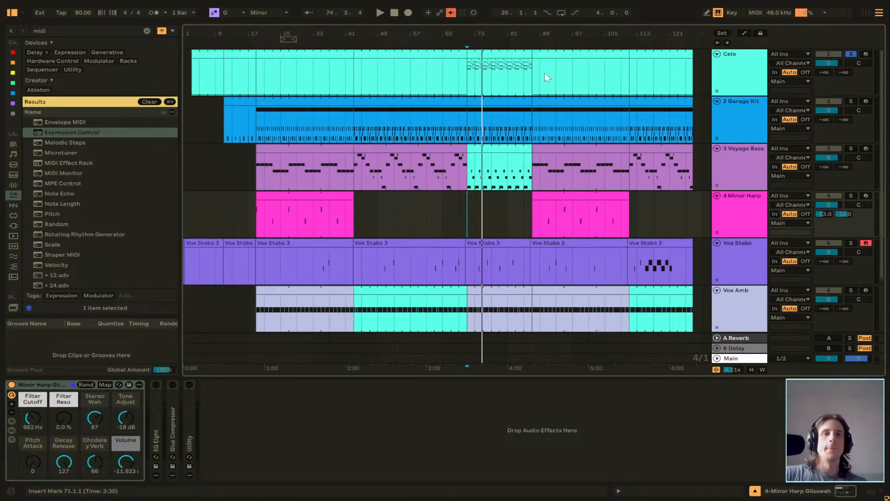
Group all tracks from Cela through 7 Audio into one group track.
scroll(736, 73, "down", 3)
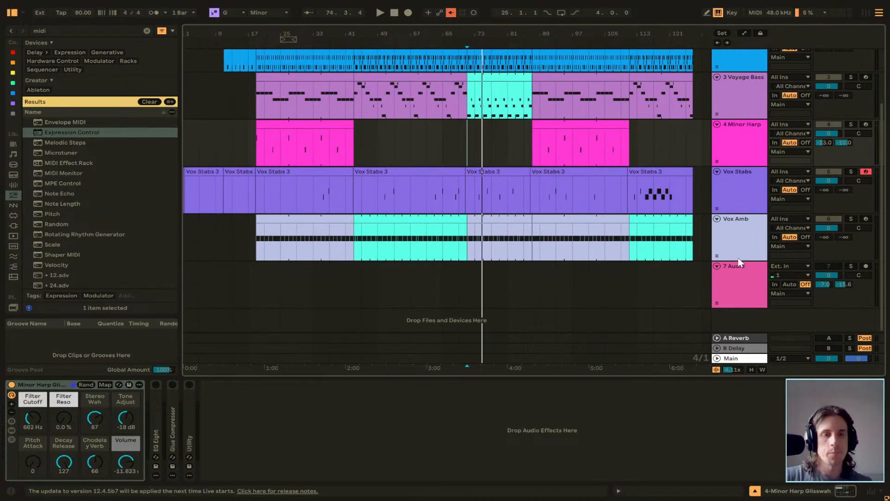
scroll(726, 246, "up", 3)
left_click(741, 76)
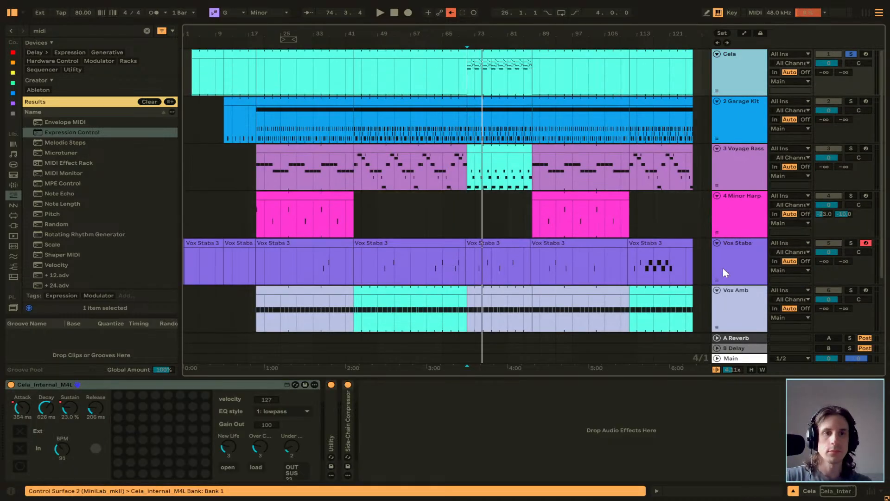
scroll(722, 268, "down", 3)
left_click(736, 284, "shift")
key("ctrl+g")
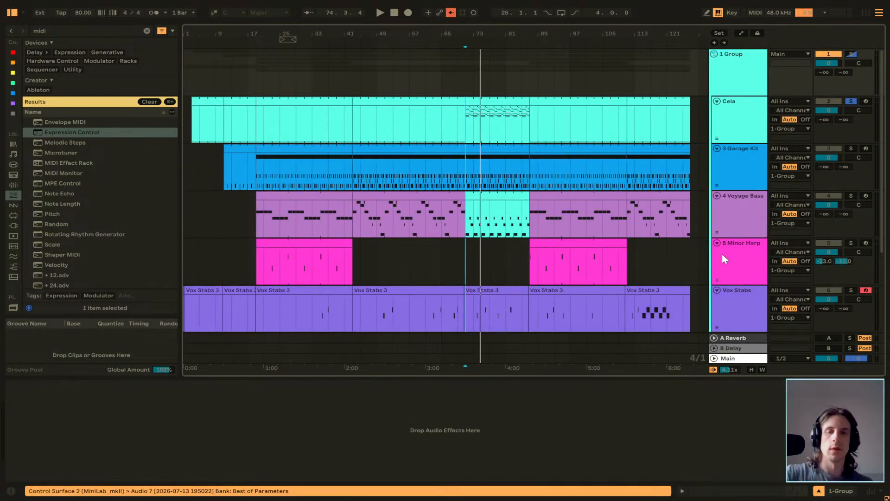
Launch the group's first scene slot in the Session view and take the Cela track out of solo.
key("Tab")
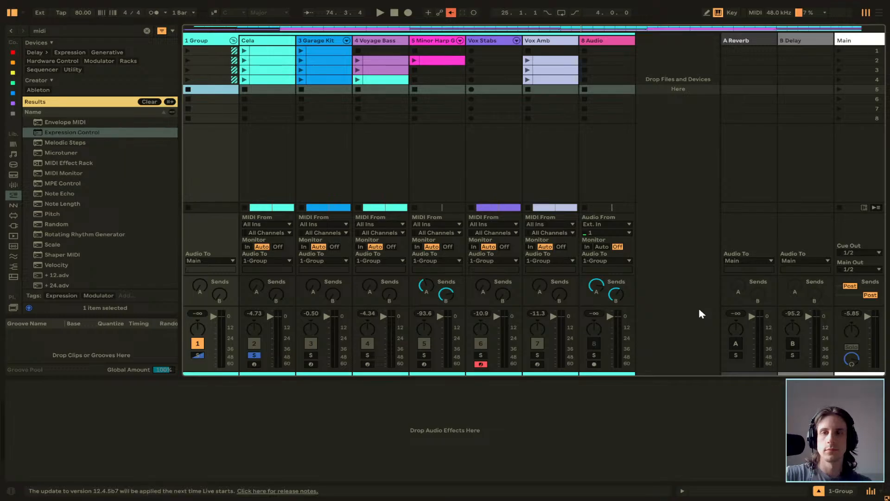
left_click(187, 50)
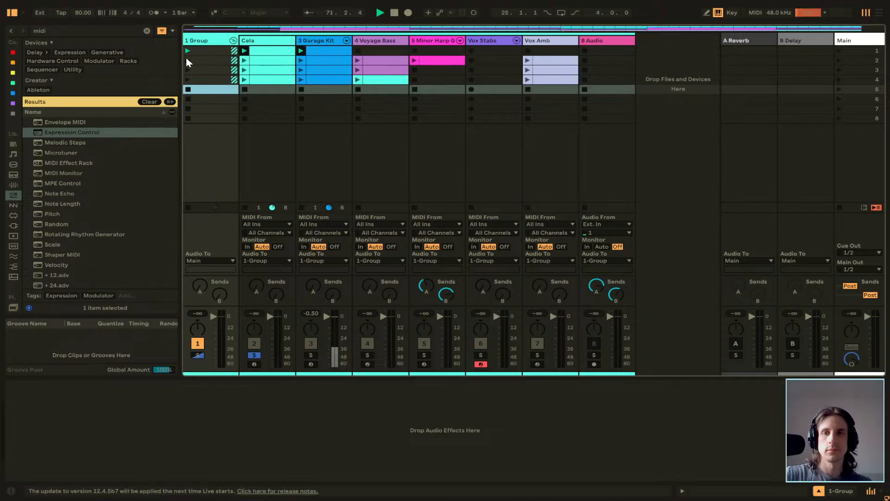
left_click(254, 354)
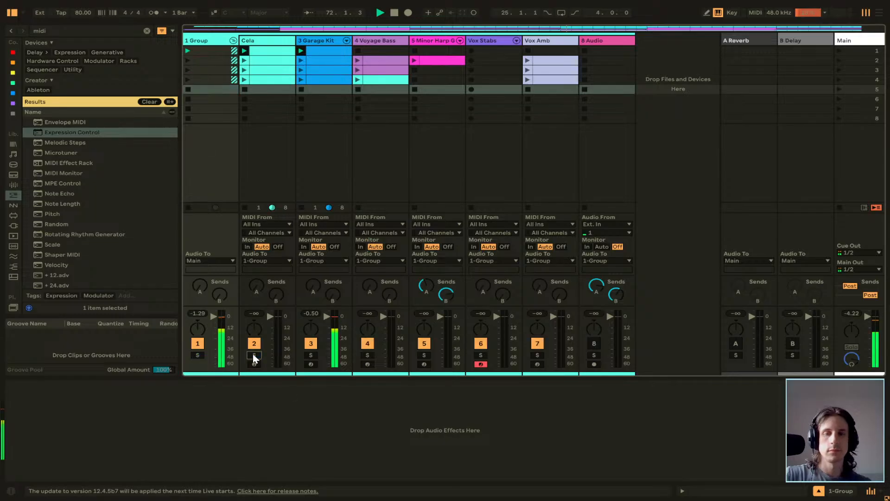
Add a new audio track below the group in the Arrangement, set its input to Resampling and stop playback.
key("Tab")
scroll(621, 246, "down", 3)
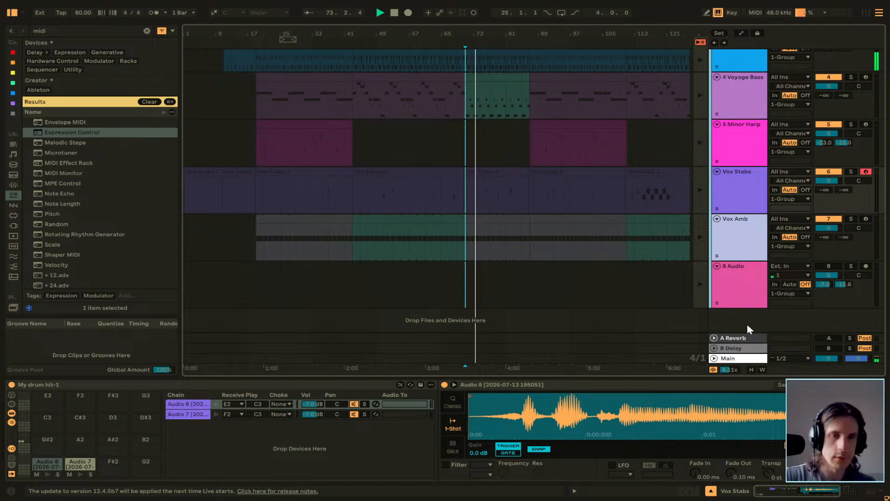
key("ctrl+t")
left_click(791, 291)
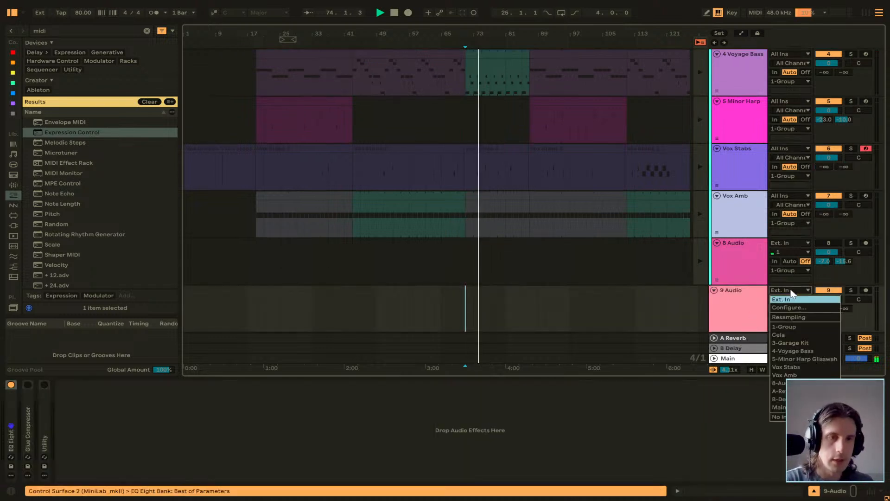
left_click(800, 317)
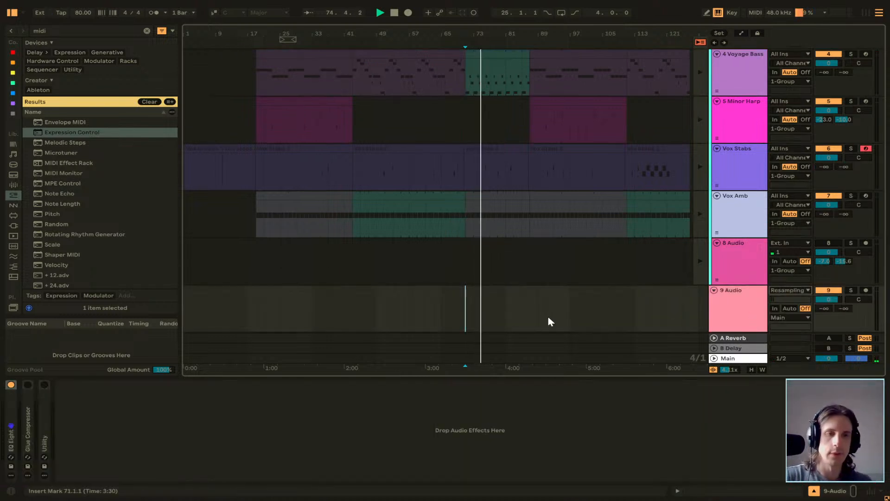
key("space")
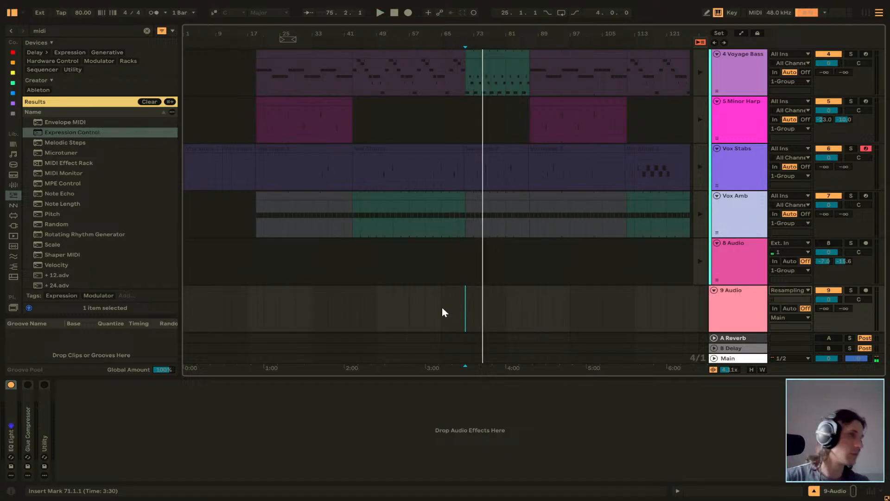
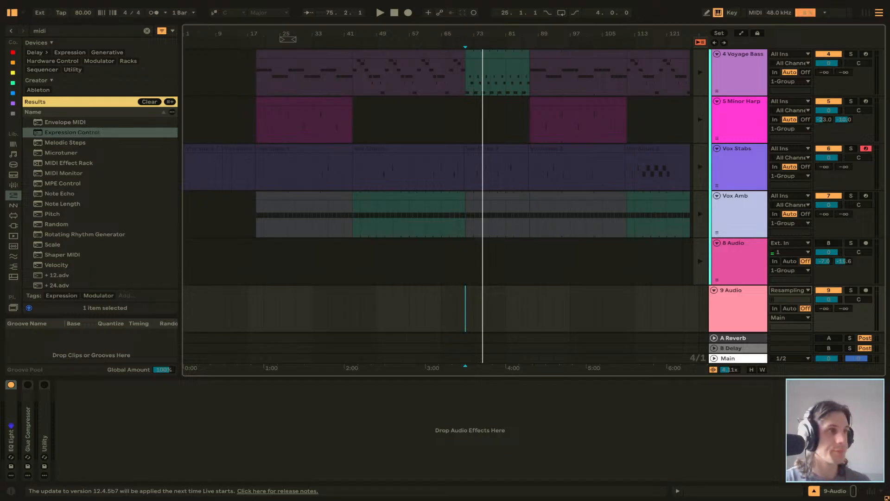
Set the playback start at bar 1 on the group track and switch to the Session view.
left_click(256, 211)
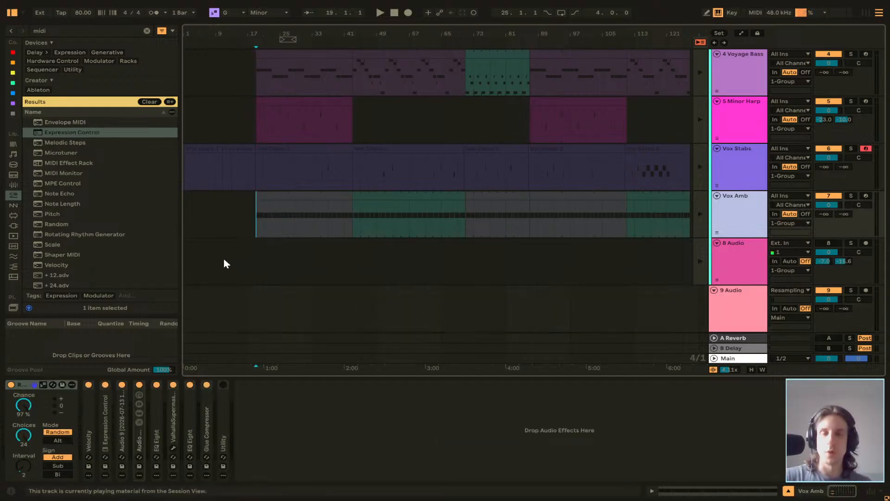
scroll(225, 256, "up", 5)
scroll(240, 246, "down", 1)
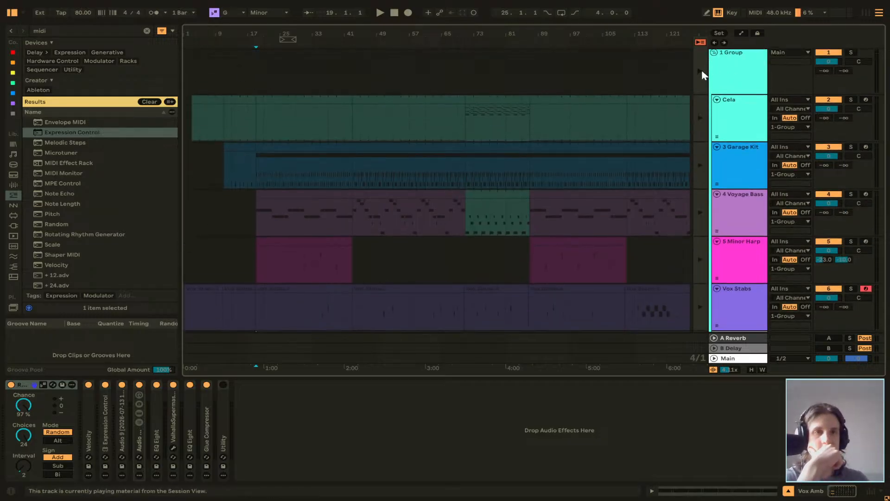
left_click(187, 82)
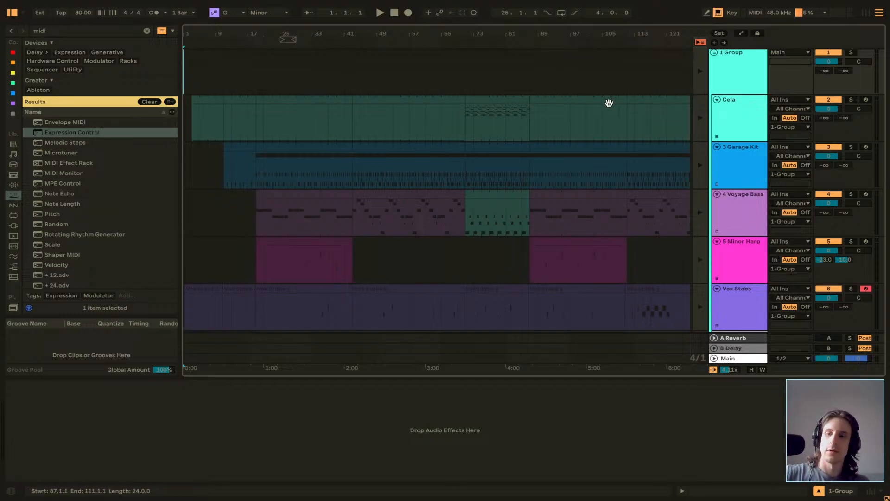
key("Tab")
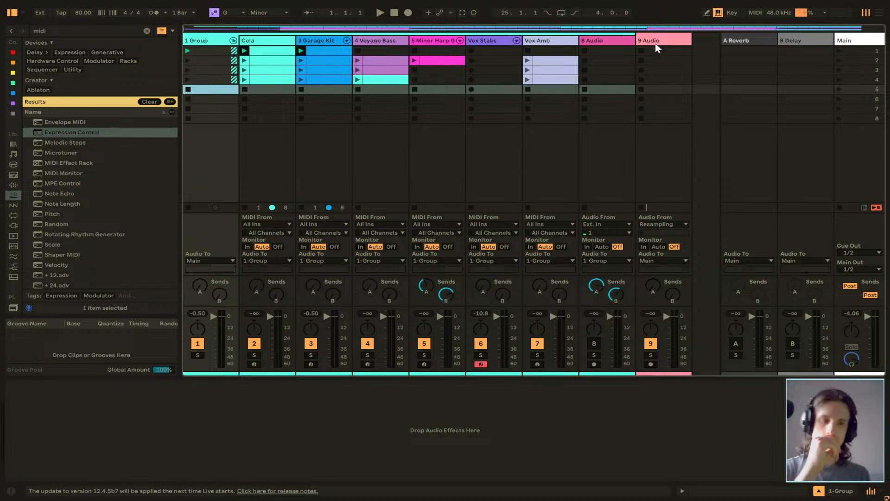
key("Tab")
key("Tab")
key("Tab")
key("Tab")
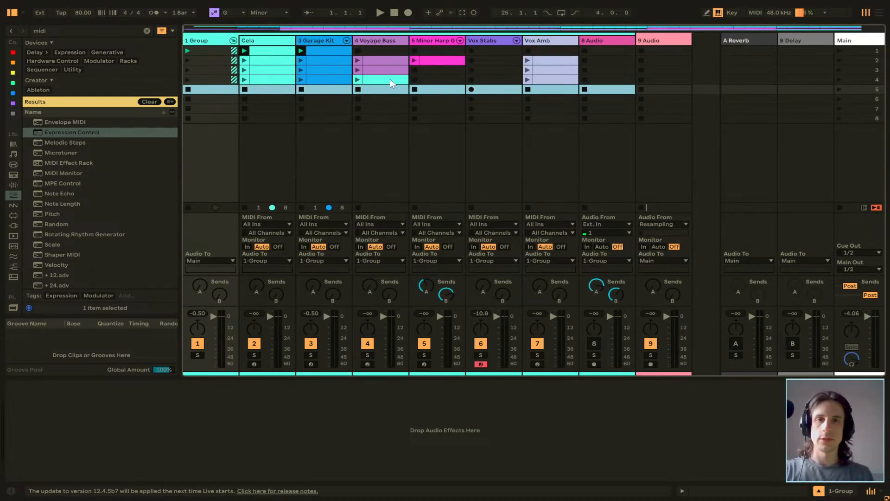
Recolour the scene 4 clip of the Voyage Bass track light purple.
left_click(387, 82)
key("Tab")
key("Tab")
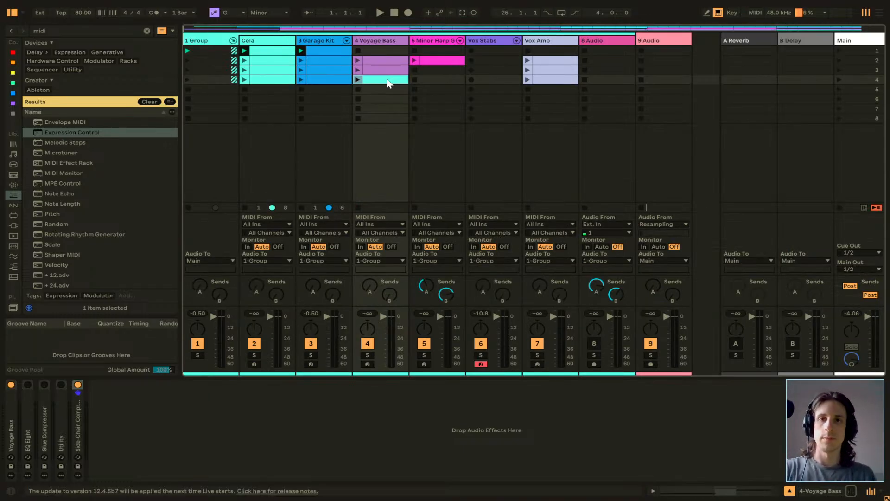
right_click(389, 83)
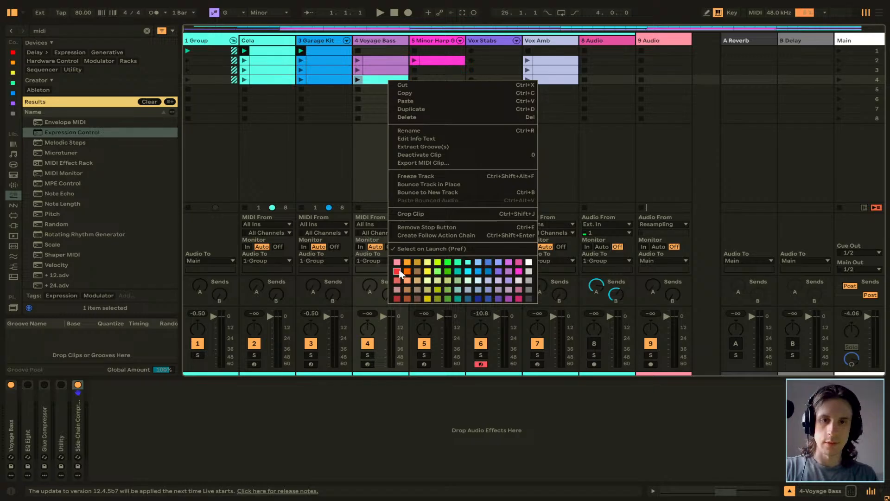
left_click(508, 263)
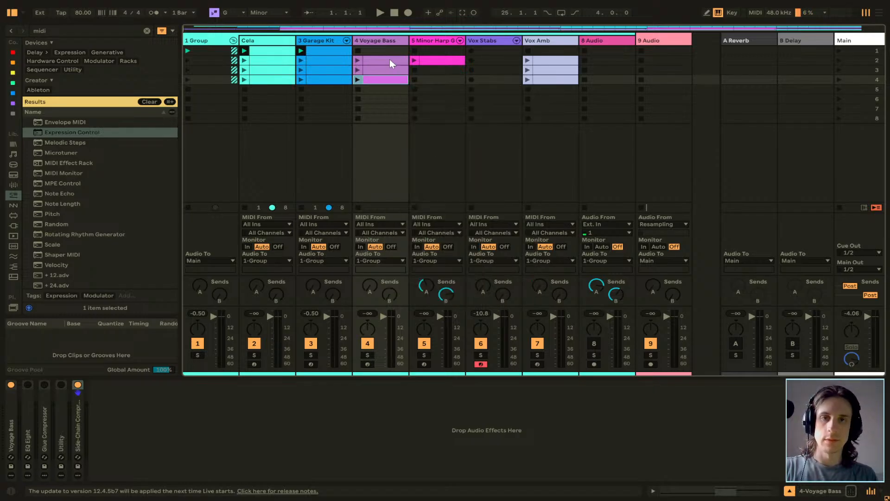
Assign the track colour to all clips on the Voyage Bass track and on the Vox Amb track.
left_click(389, 73)
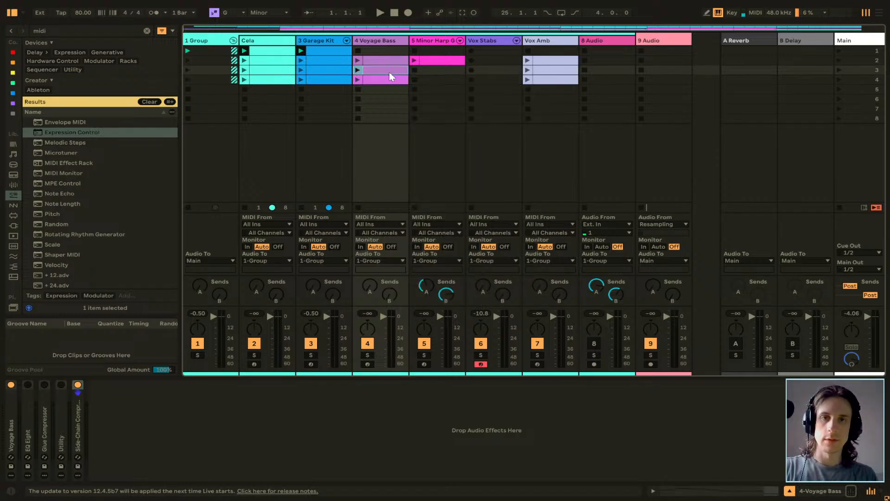
right_click(385, 41)
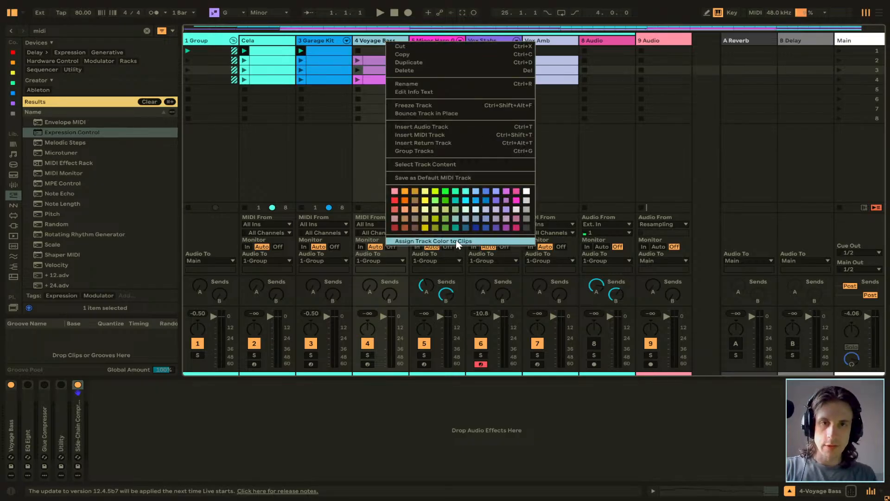
left_click(459, 240)
left_click(544, 41)
right_click(544, 41)
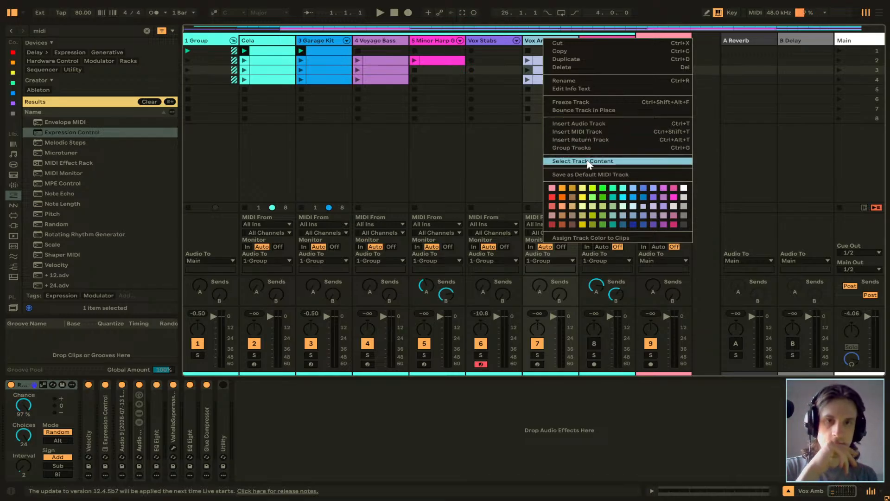
left_click(590, 238)
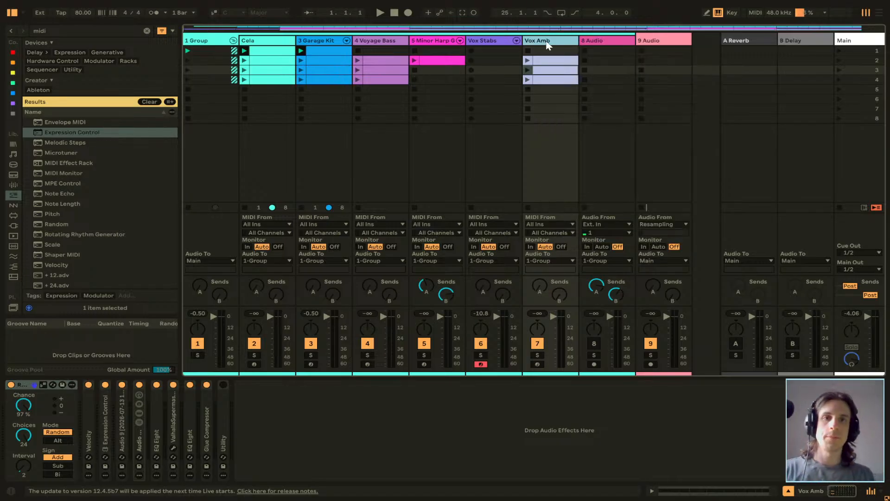
Move the Vox Amb track ahead of Vox Stabs and delete the unused 8 Audio track.
left_click_drag(548, 44, 469, 40)
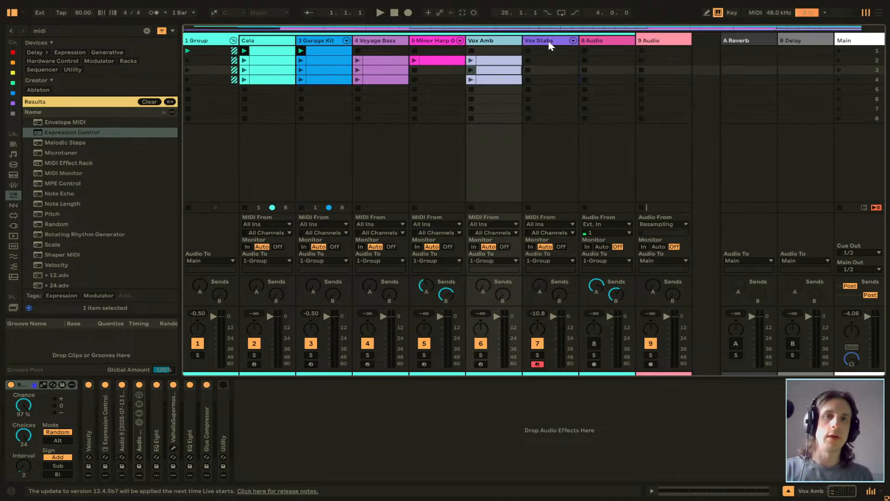
left_click(606, 40)
key("Delete")
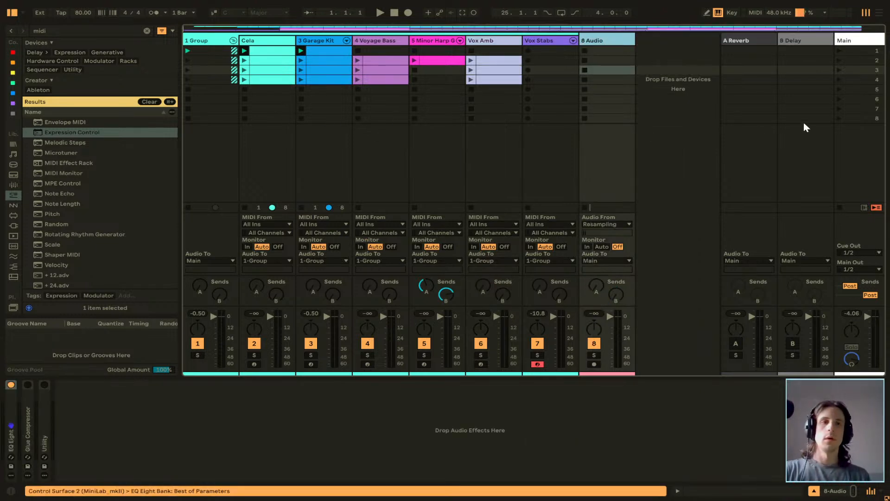
Start a new Arrangement recording from empty scene 8, bringing in Cela's first clip and then scene 1 at bar 13.
left_click(839, 119)
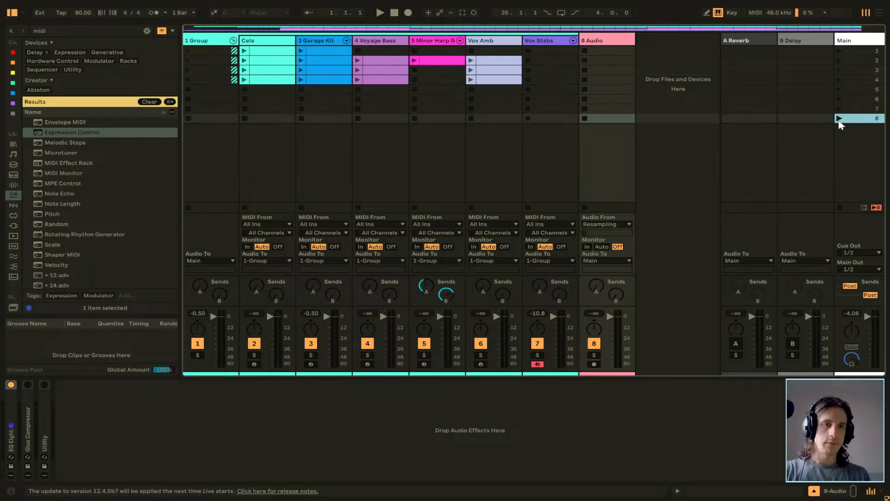
left_click(408, 13)
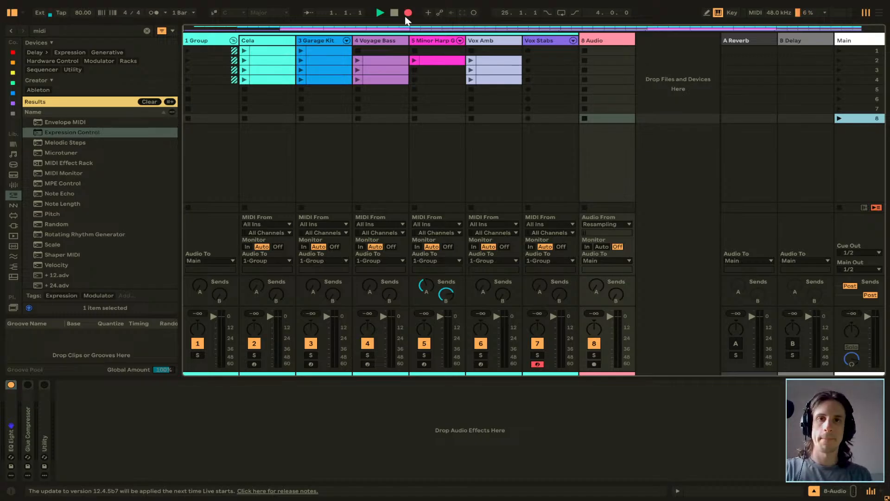
left_click(245, 52)
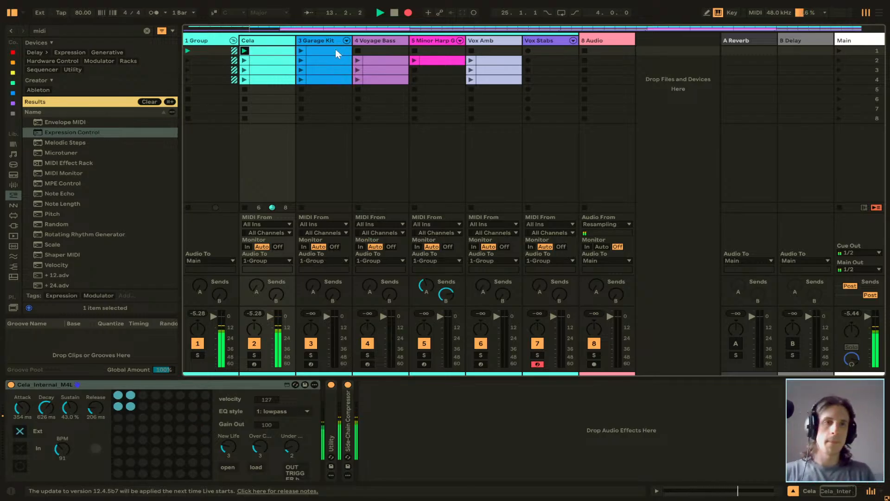
left_click(838, 52)
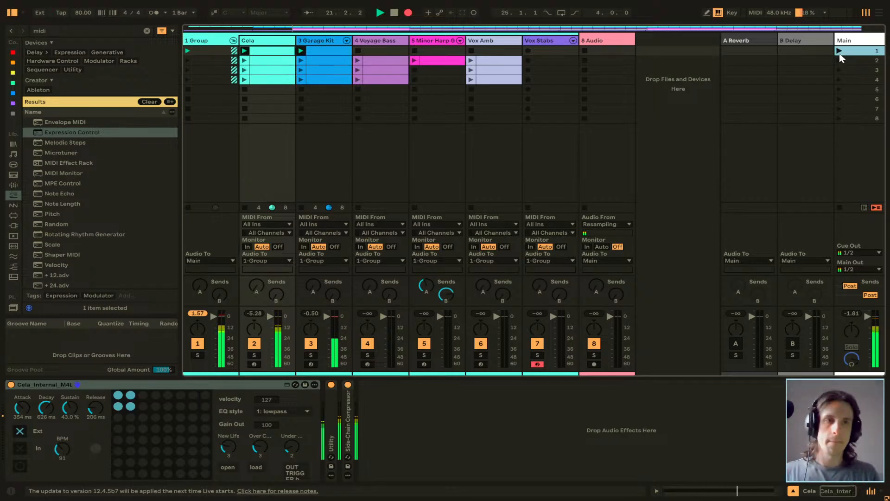
Record scenes 2, 3, 4, 3 and 2 at bars 21, 61, 81, 97 and 113, ending the recording after bar 130 with empty scene 6.
left_click(839, 60)
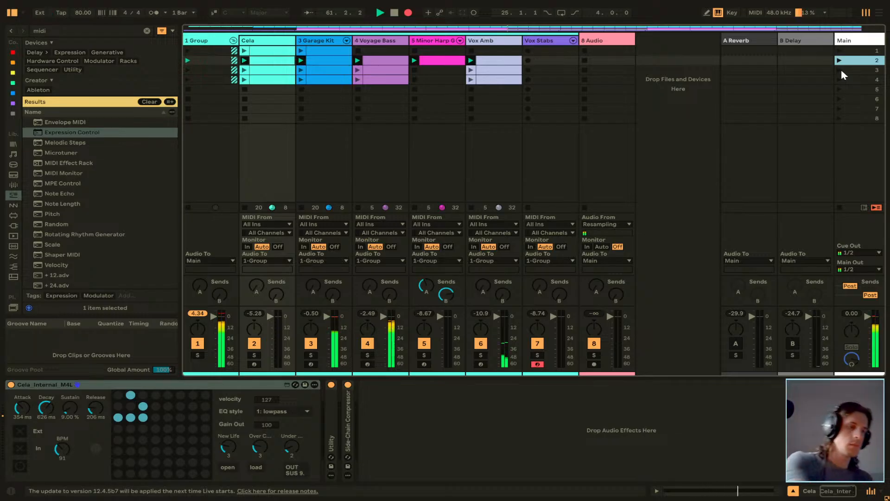
left_click(841, 71)
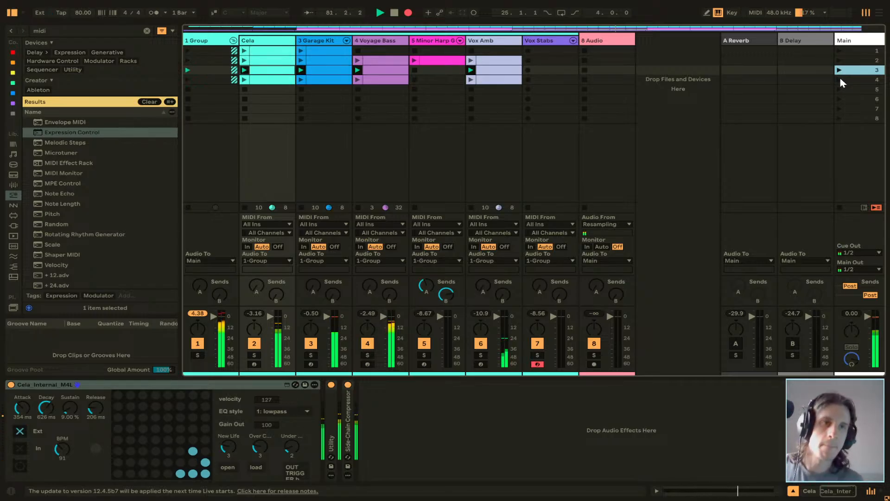
left_click(840, 80)
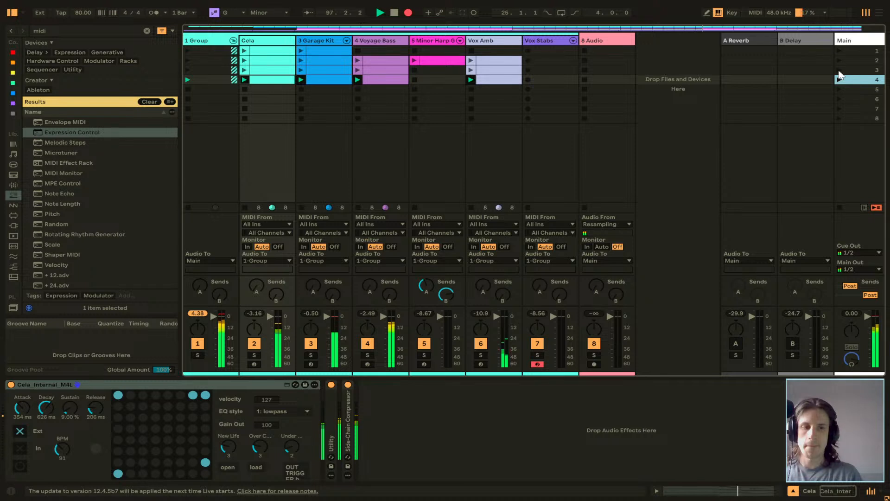
left_click(839, 71)
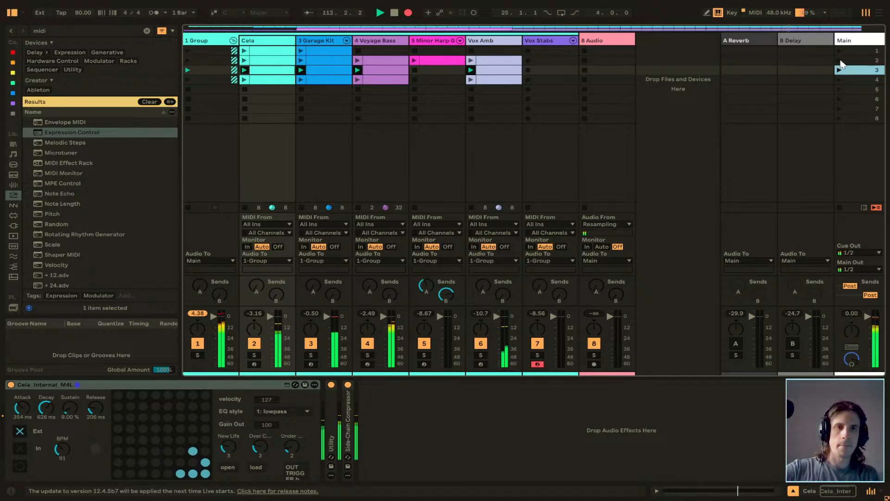
left_click(840, 61)
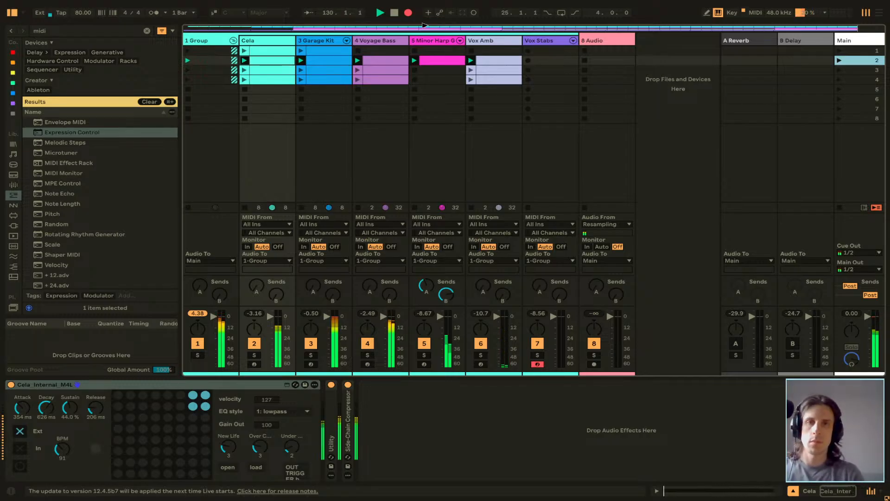
left_click(409, 16)
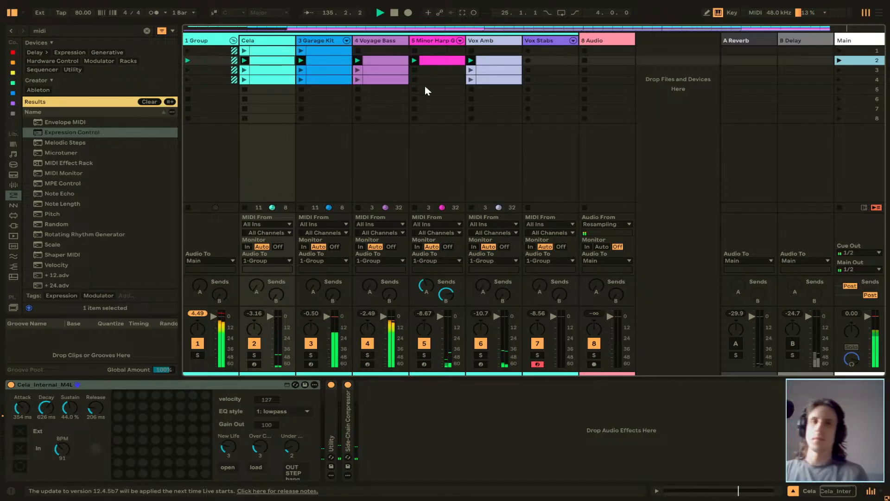
left_click(839, 99)
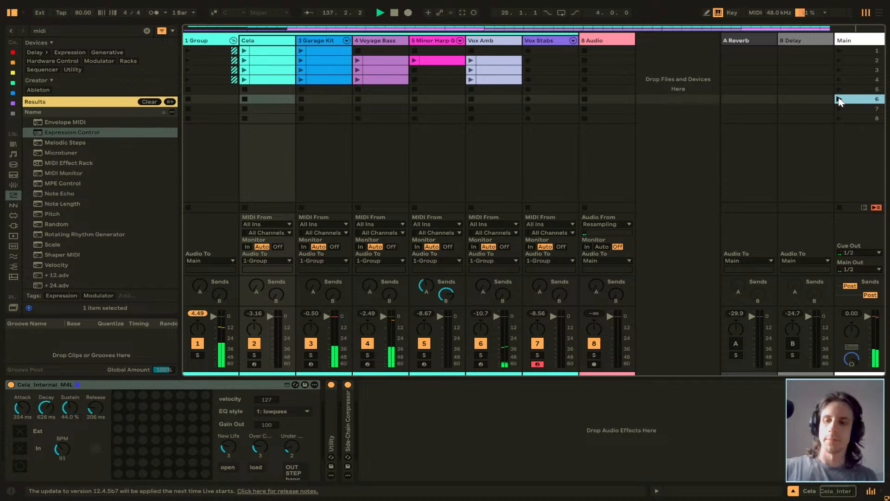
Look over the new recording in the Arrangement, stop playback and return all tracks to Arrangement playback.
key("Tab")
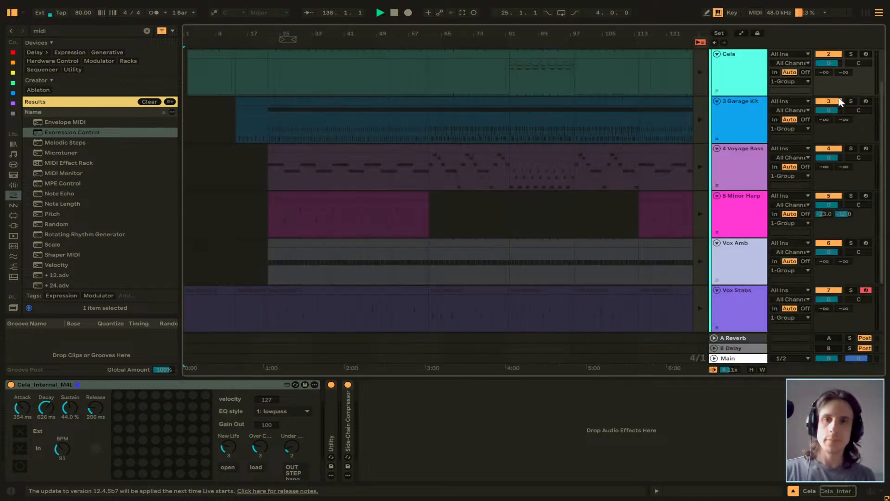
scroll(460, 176, "down", 3)
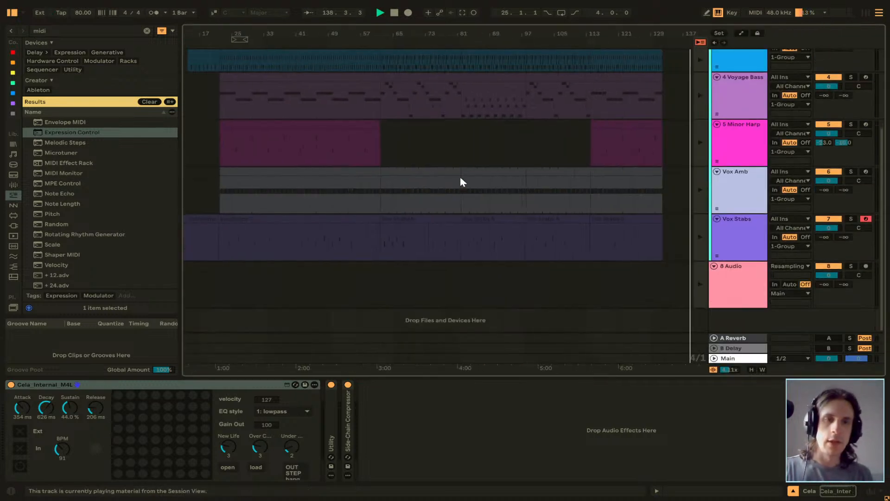
scroll(460, 176, "up", 3)
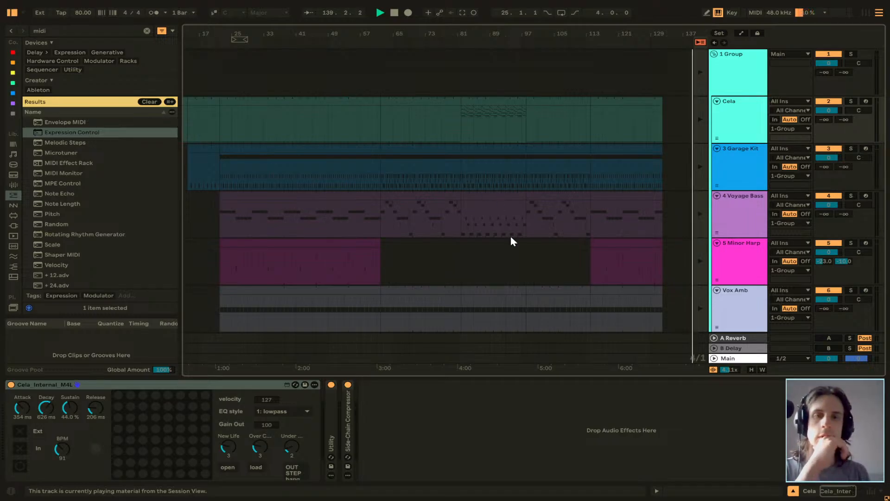
scroll(511, 236, "left", 2)
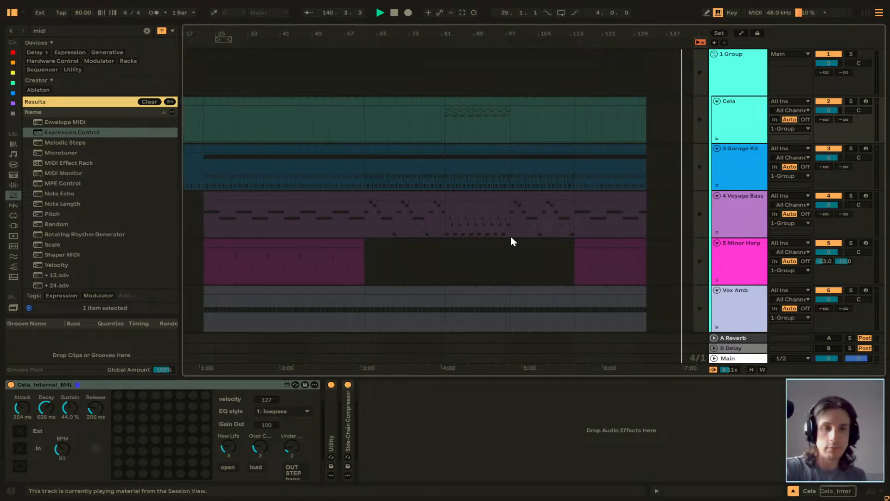
scroll(510, 235, "down", 2)
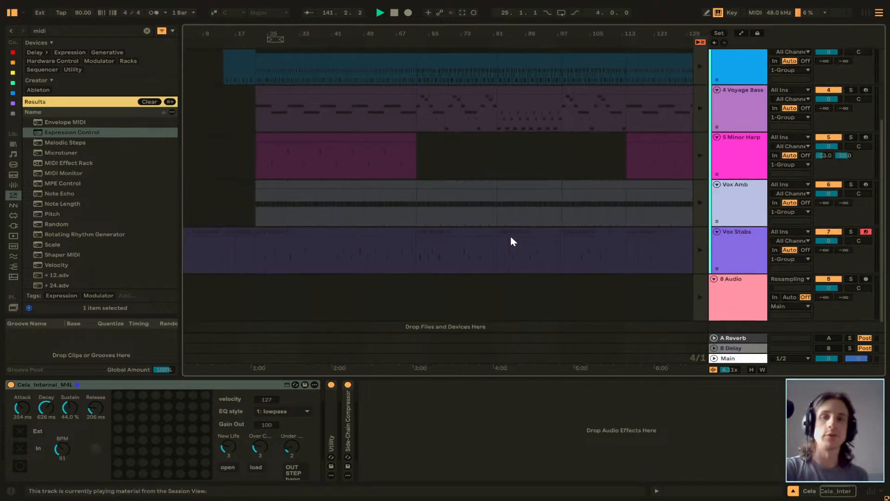
scroll(511, 237, "up", 3)
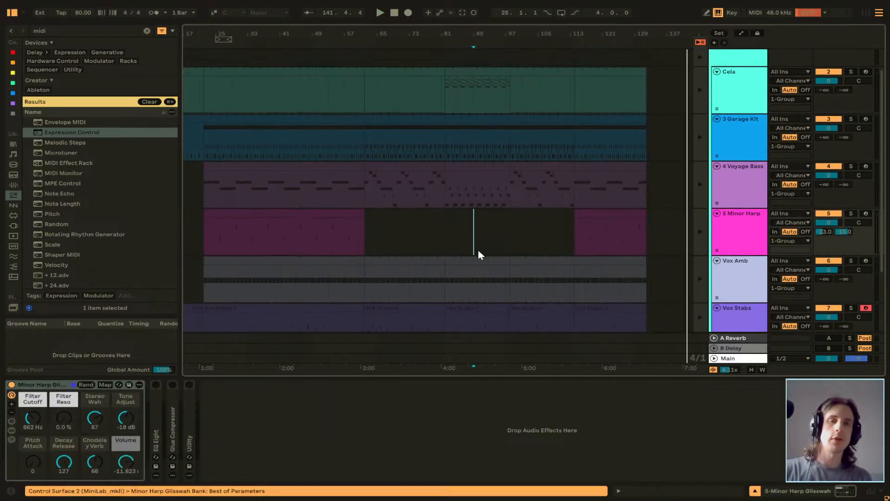
key("space")
key("space")
key("space")
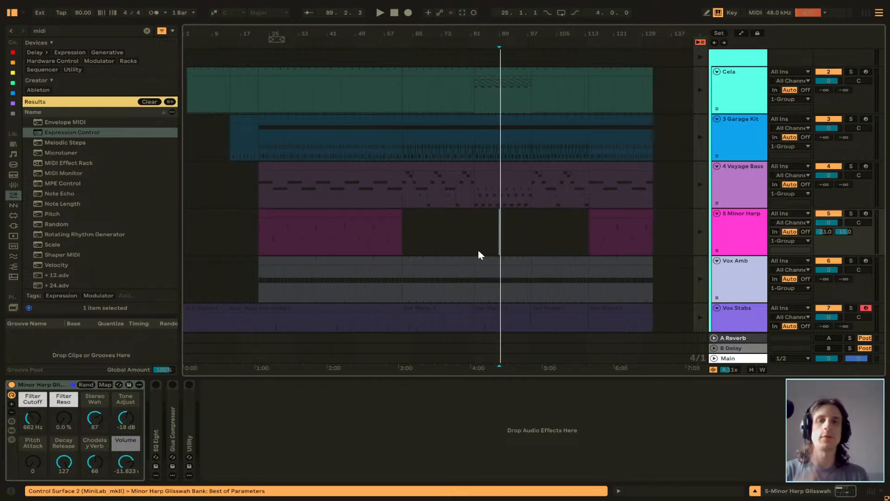
scroll(479, 254, "up", 1)
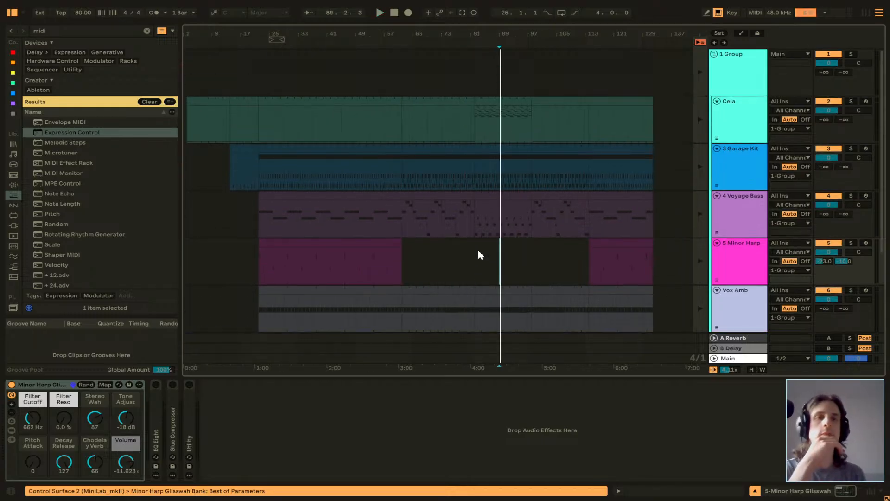
left_click(700, 42)
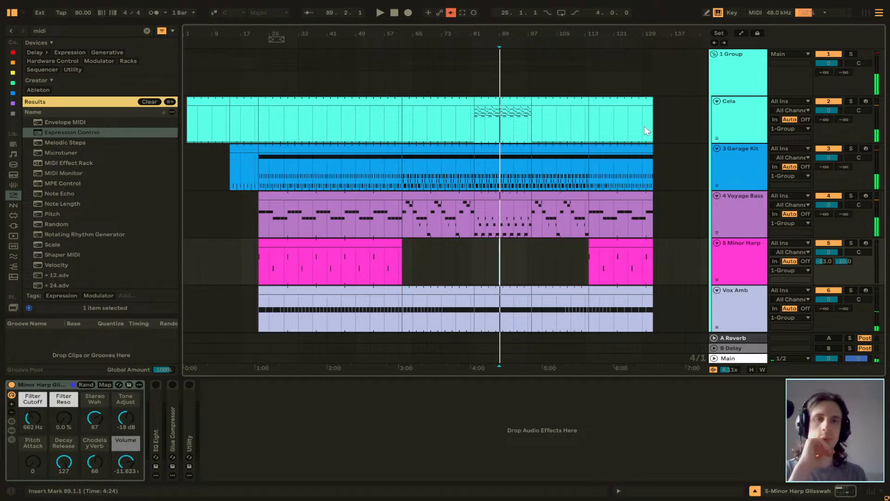
Delete all recorded Arrangement clips from the Cela, Garage Kit, Voyage Bass and Minor Harp tracks.
left_click_drag(670, 122, 233, 88)
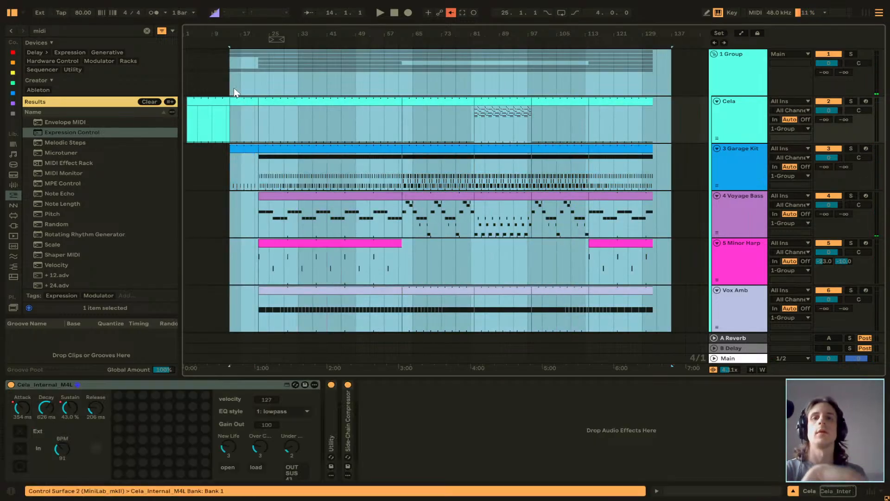
left_click(688, 134)
left_click_drag(666, 123, 171, 114)
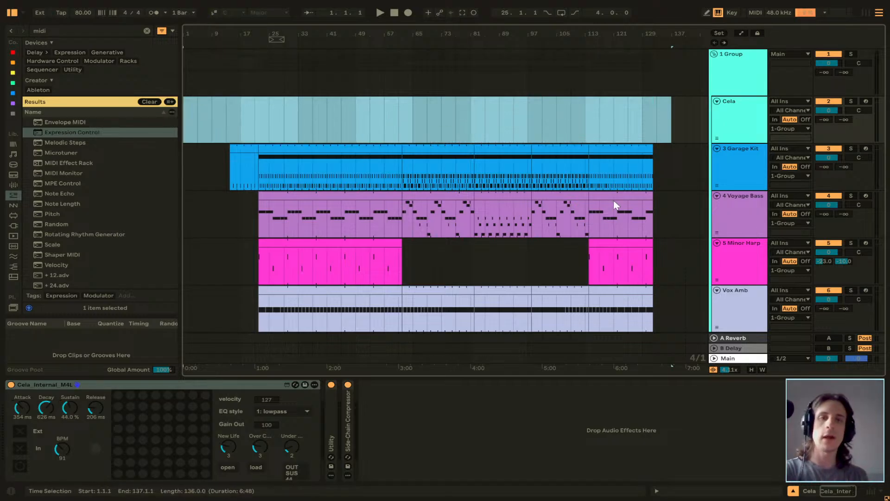
left_click_drag(681, 168, 198, 165)
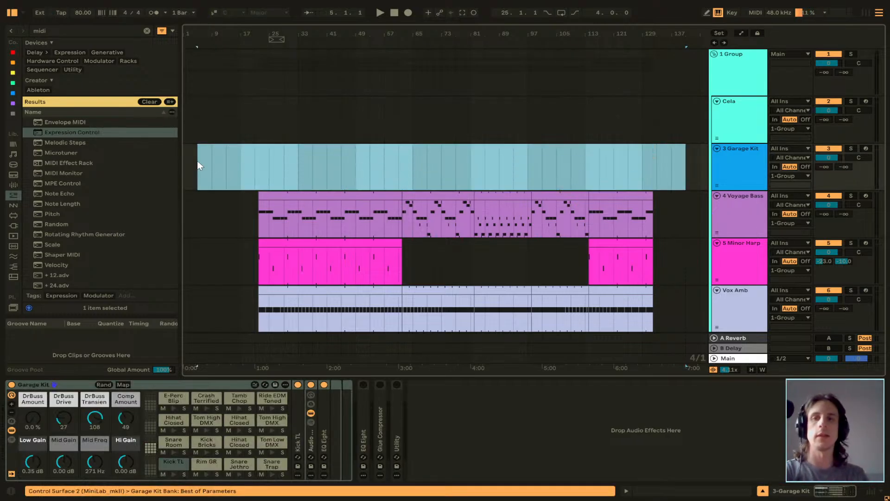
left_click_drag(657, 216, 216, 202)
left_click_drag(701, 266, 174, 256)
key("Delete")
Delete all recorded Arrangement clips from the Vox Amb and Vox Stabs tracks.
scroll(482, 245, "down", 3)
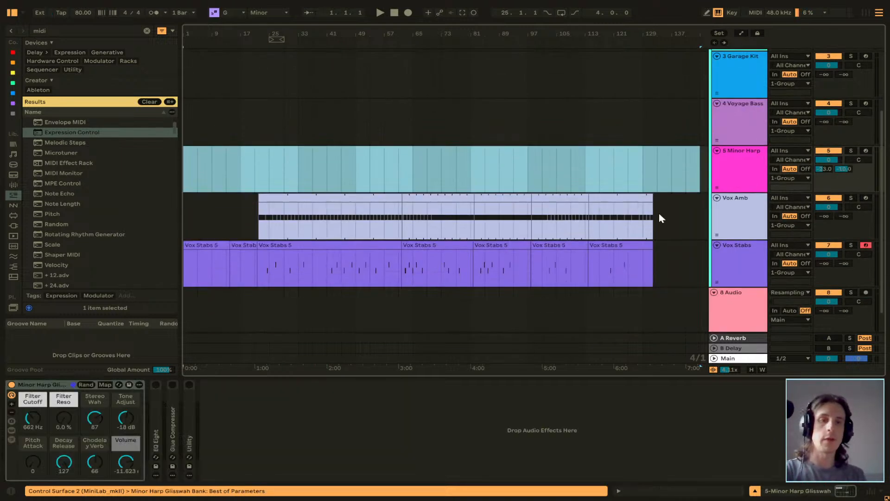
left_click_drag(674, 213, 213, 199)
key("Delete")
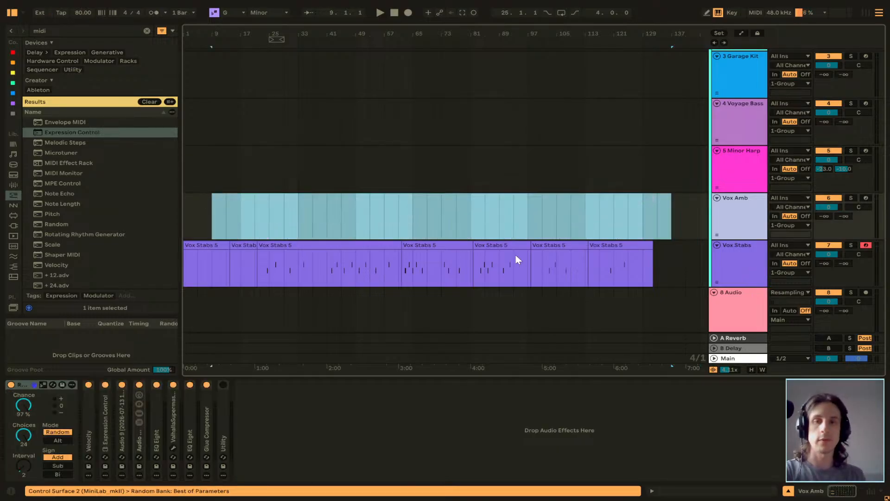
left_click_drag(670, 266, 148, 260)
key("Delete")
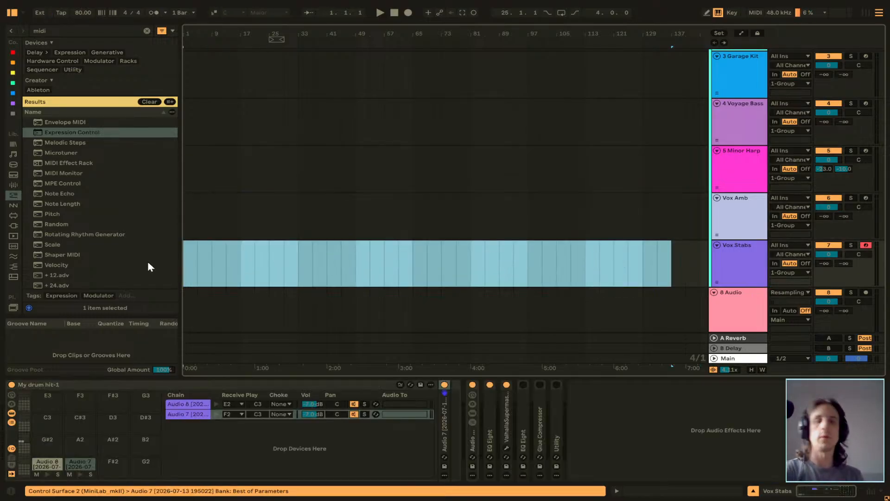
Check the Session clips, save the set and return to the Arrangement.
left_click(462, 216)
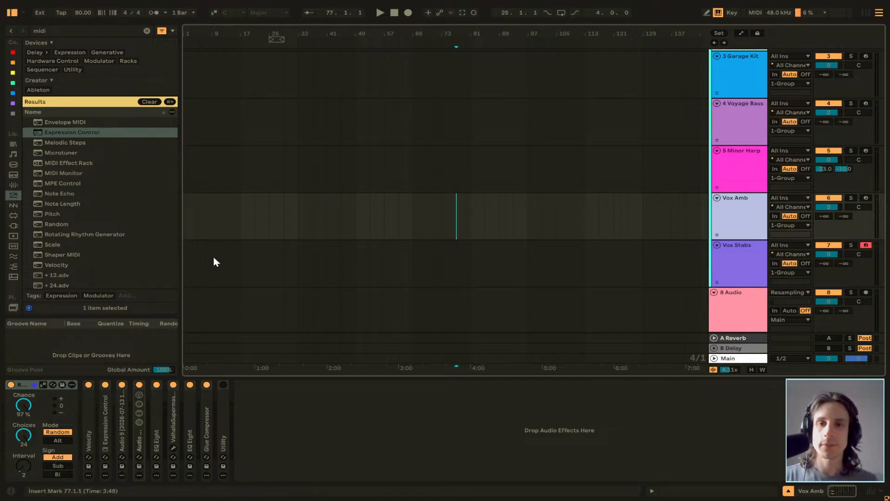
left_click(299, 234)
scroll(300, 234, "up", 3)
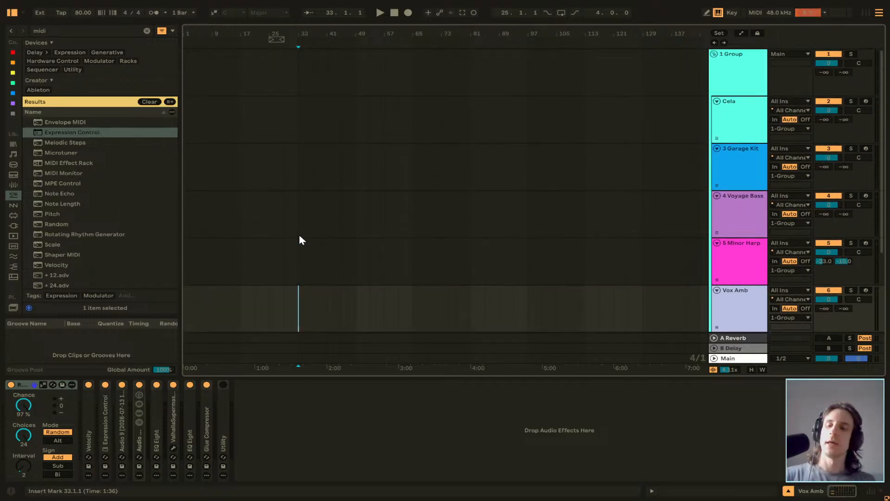
key("Tab")
key("ctrl+s")
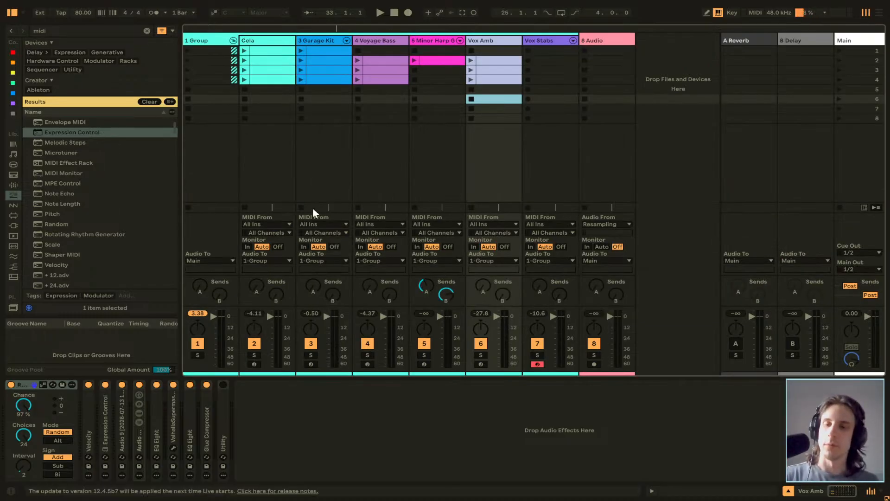
key("Tab")
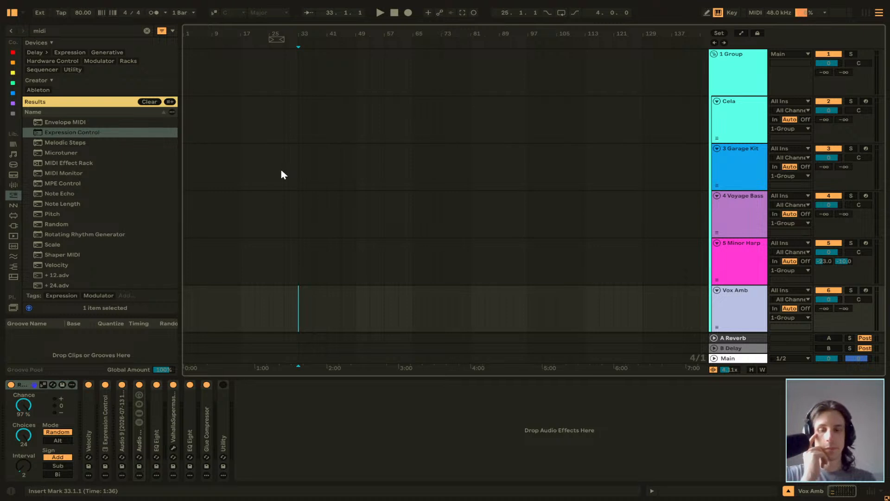